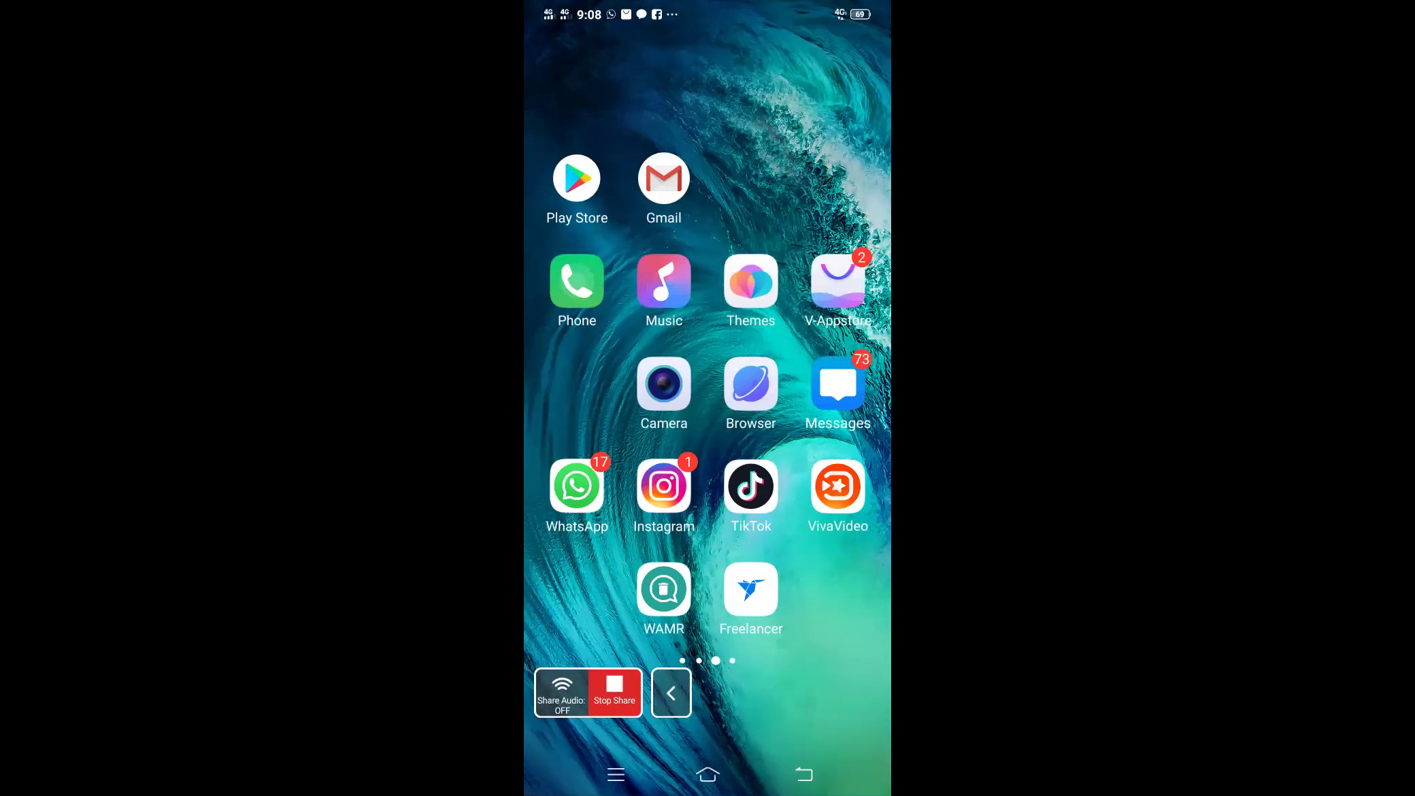
Step: Collapse and re-expand the Zoom share toolbar, then swipe to the home screen page with Zoom
left_click(672, 693)
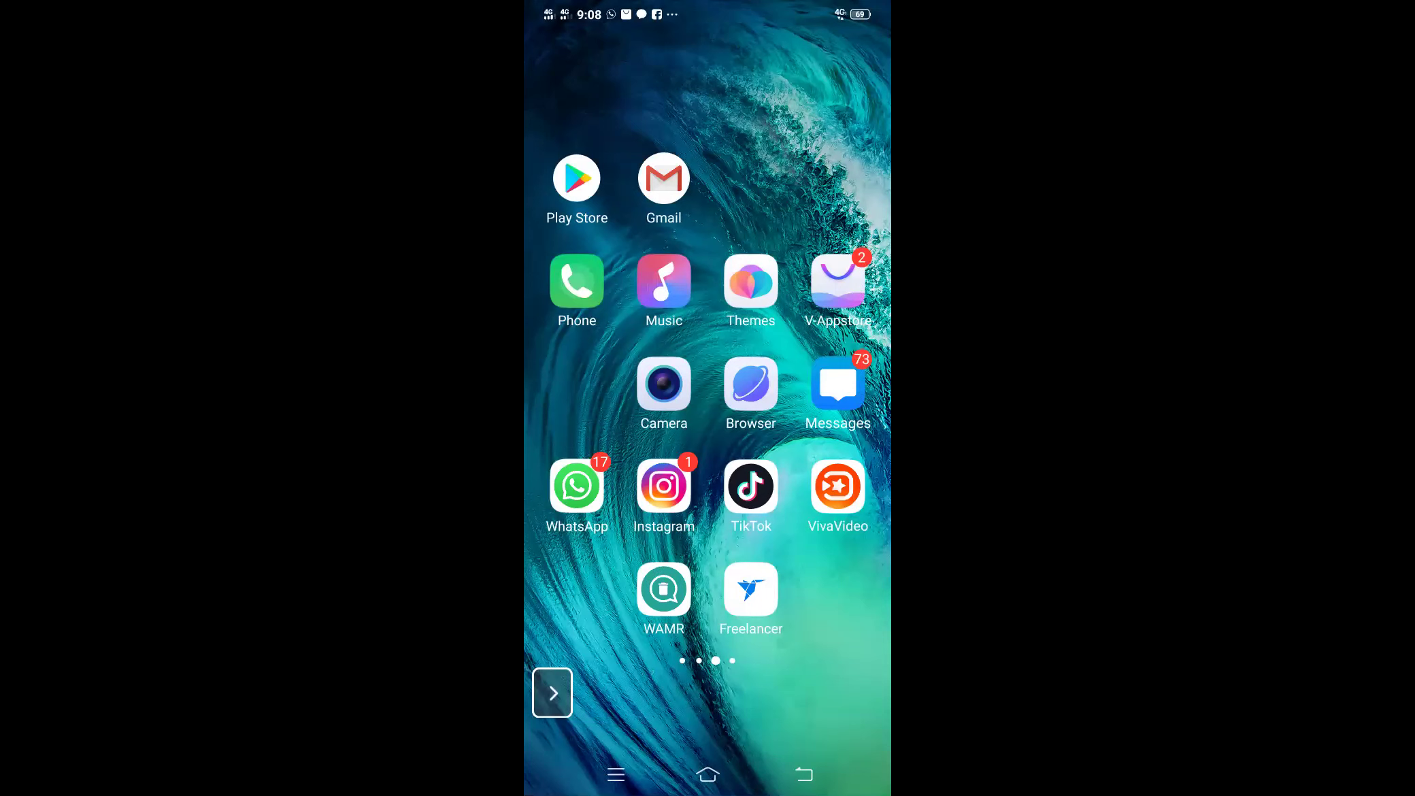
left_click(552, 692)
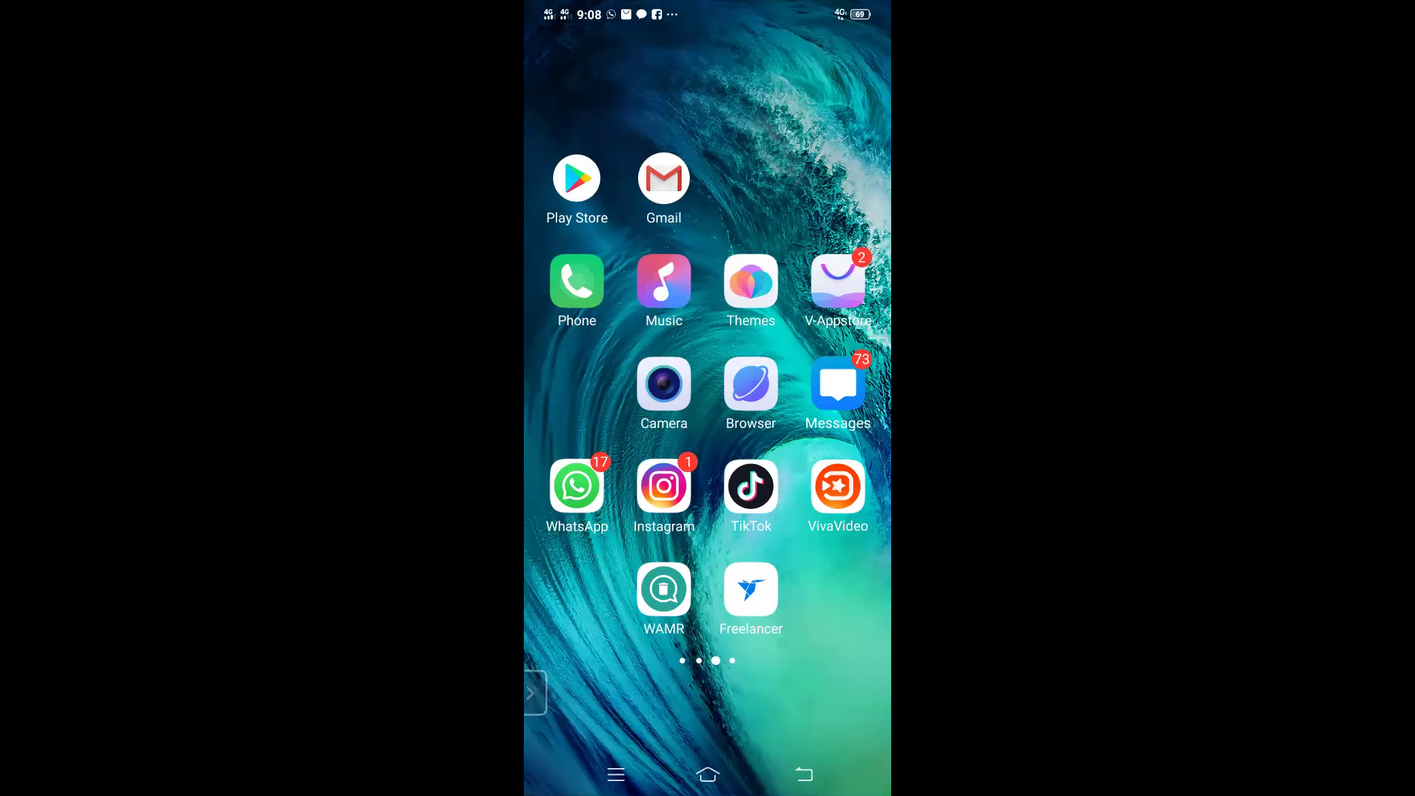
left_click_drag(817, 408, 731, 409)
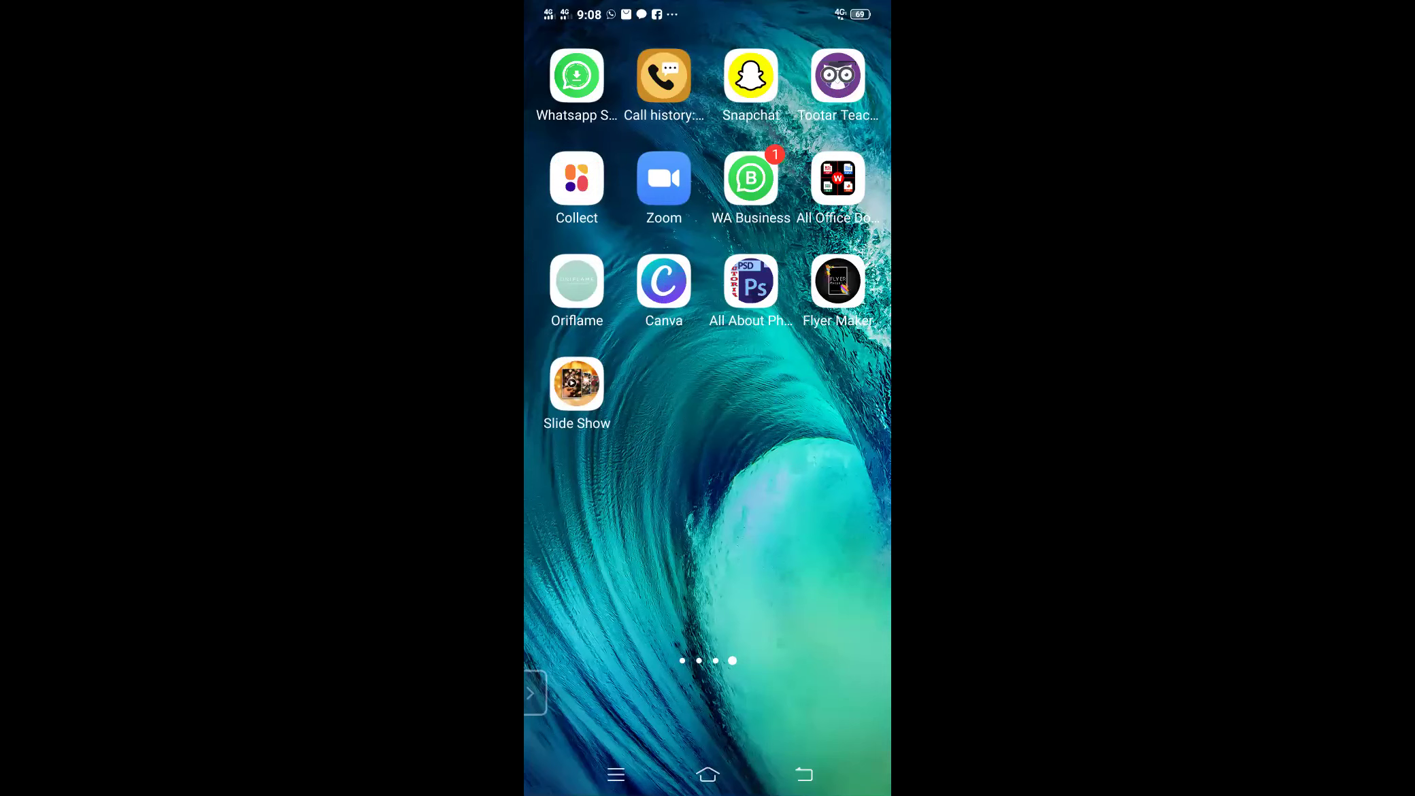
left_click_drag(613, 408, 783, 408)
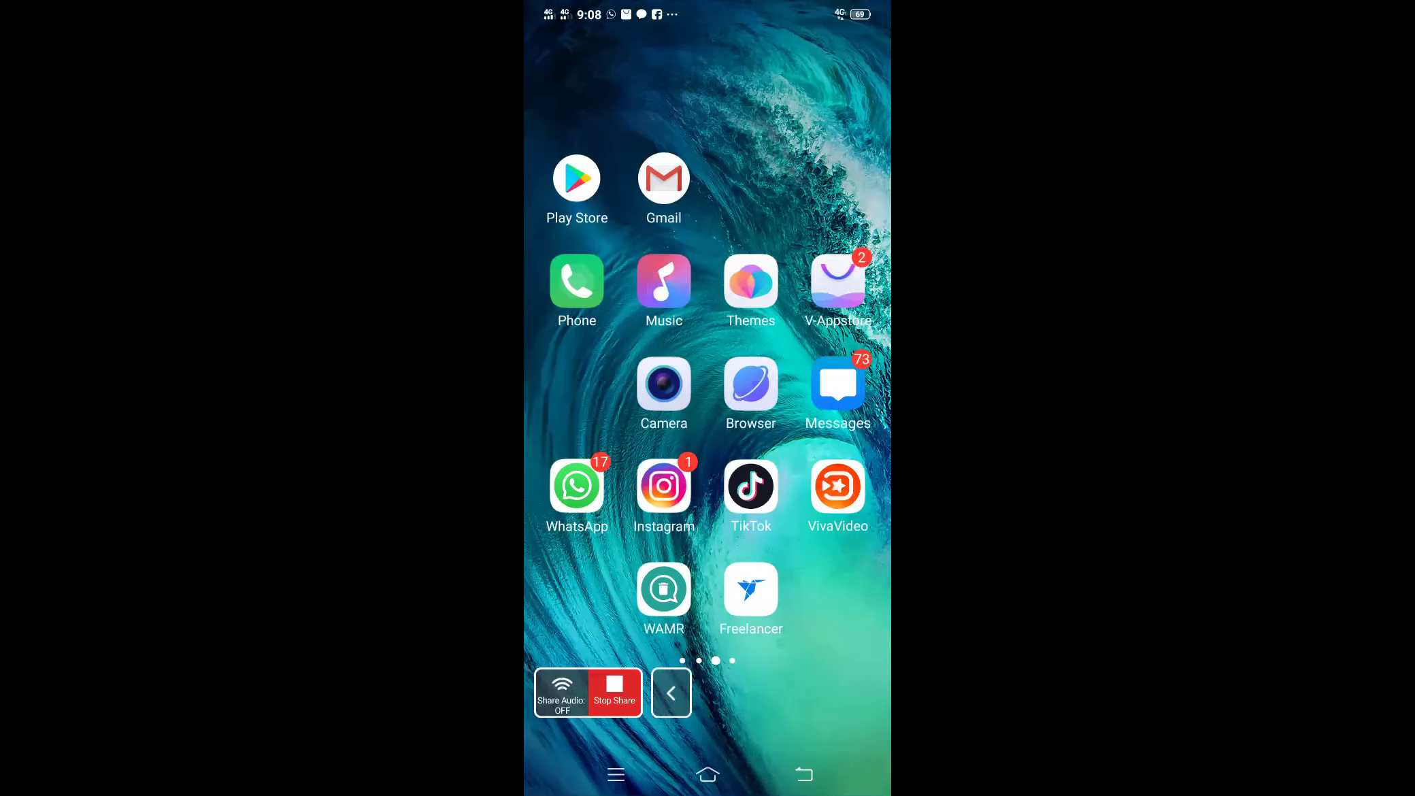
left_click_drag(748, 408, 494, 408)
left_click(711, 181)
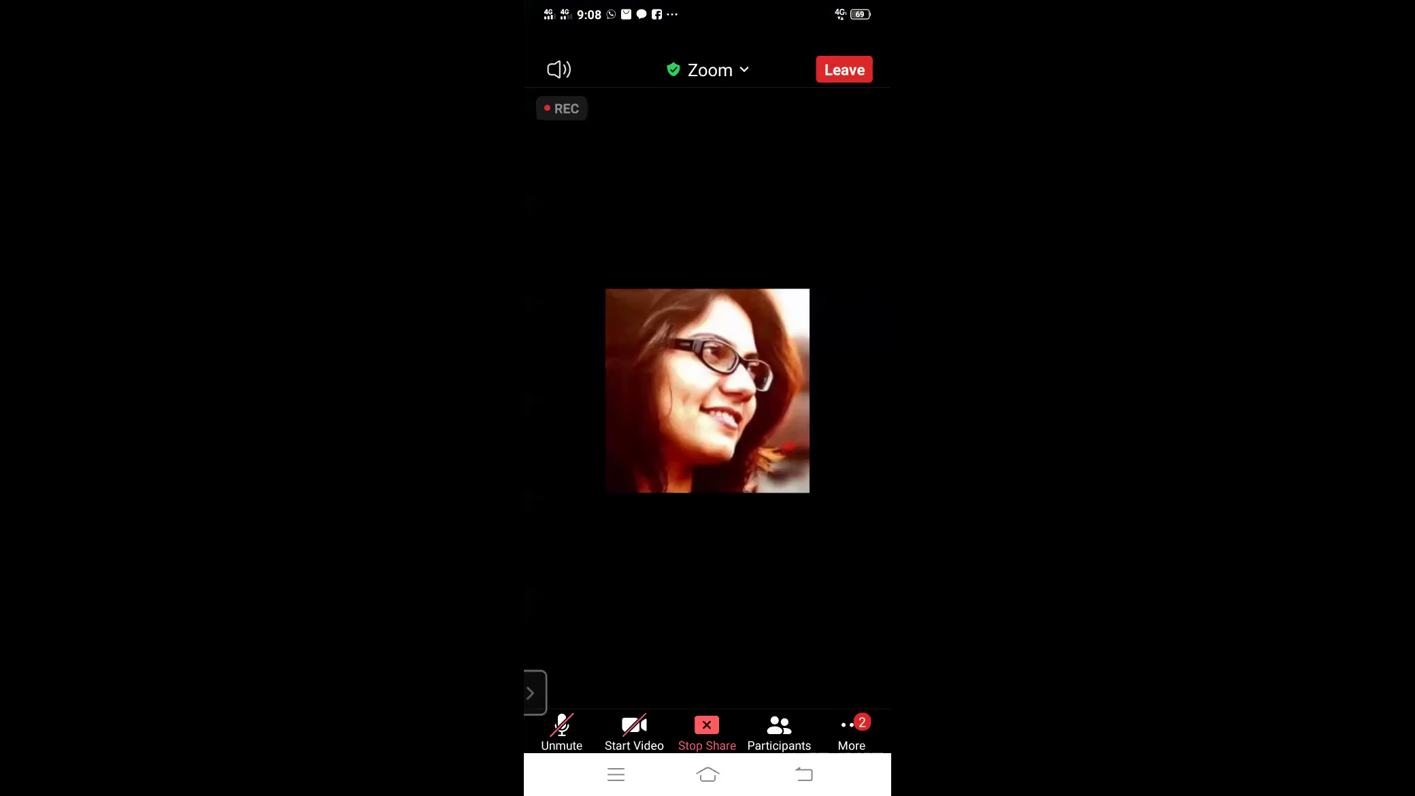
left_click(851, 732)
left_click(708, 613)
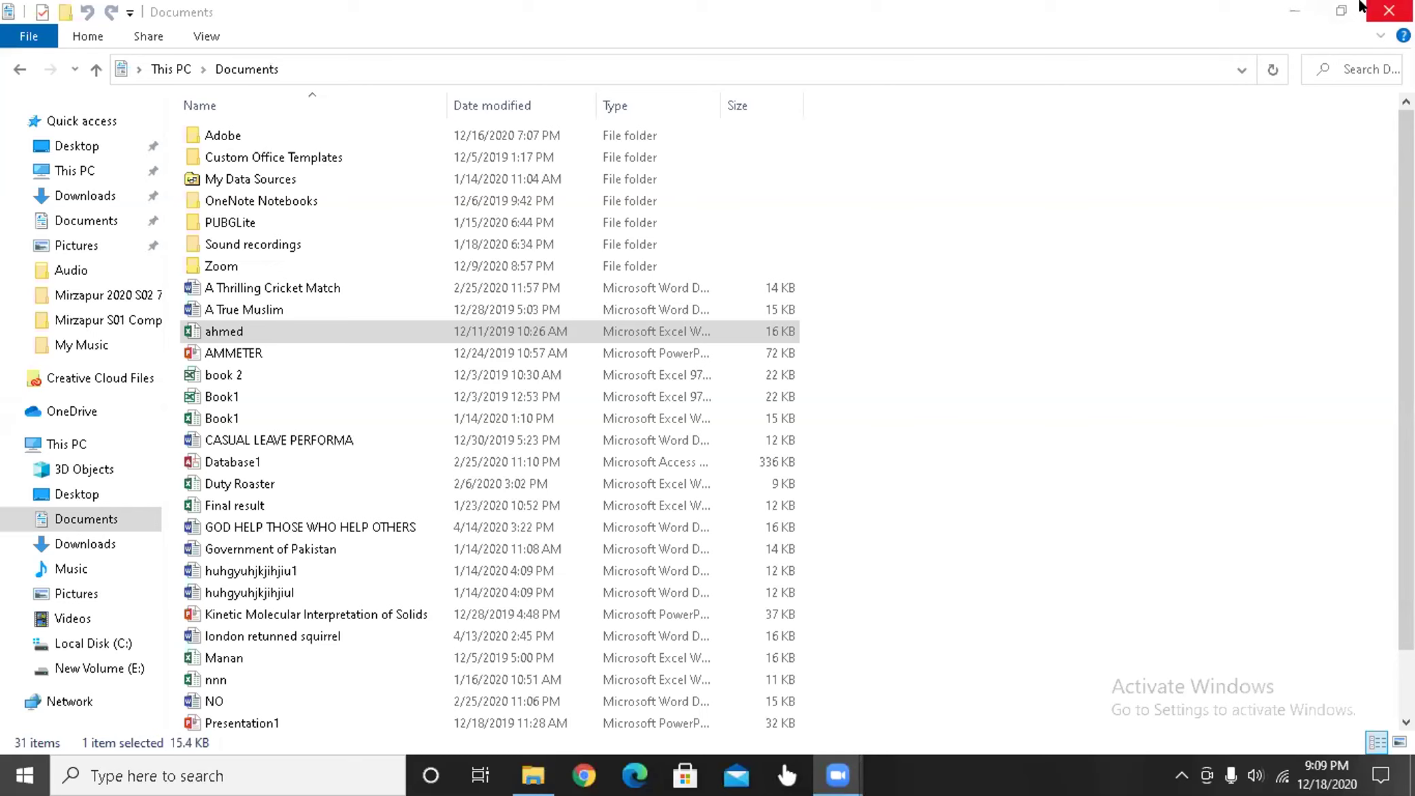
Step: Close the Documents window and launch Google Chrome from the taskbar
left_click(1389, 11)
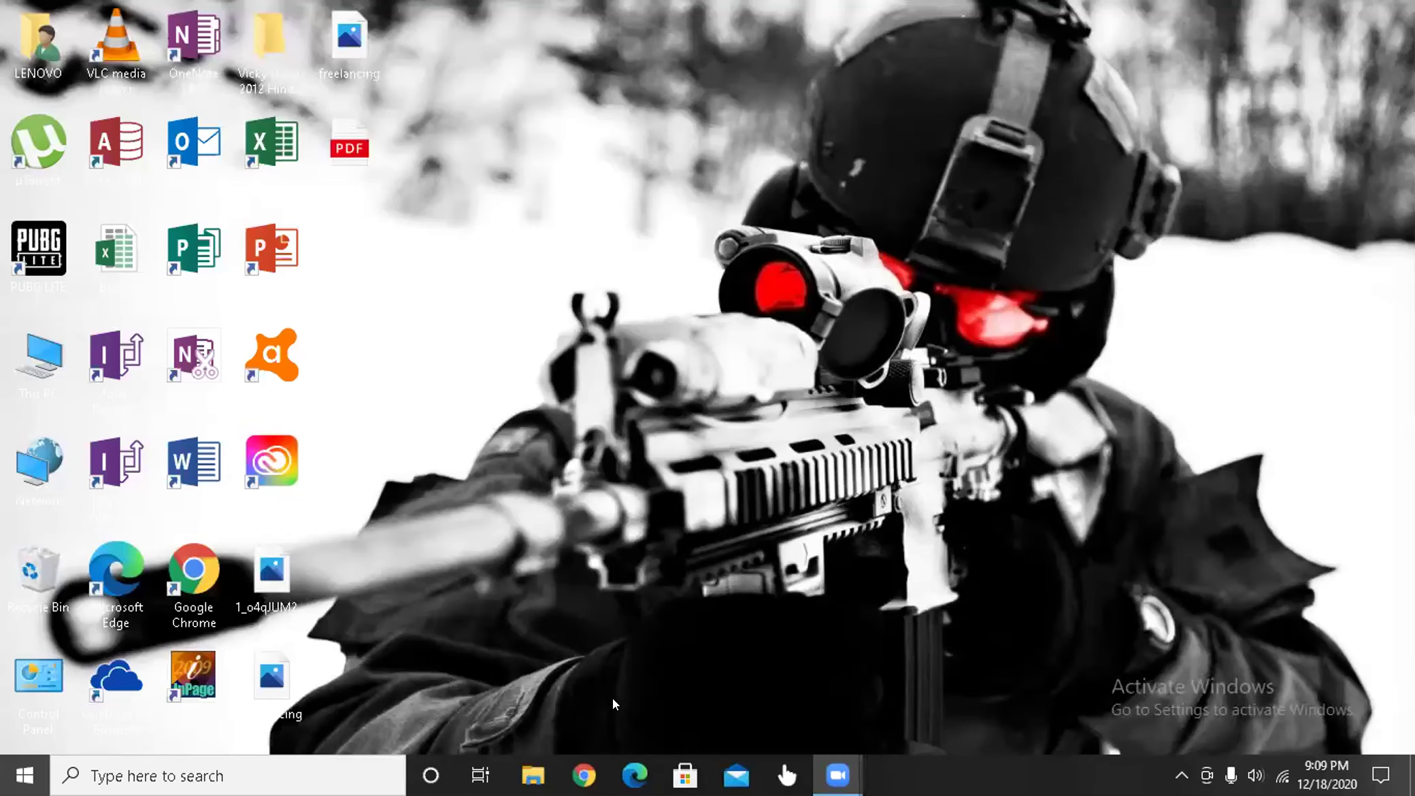
left_click(584, 776)
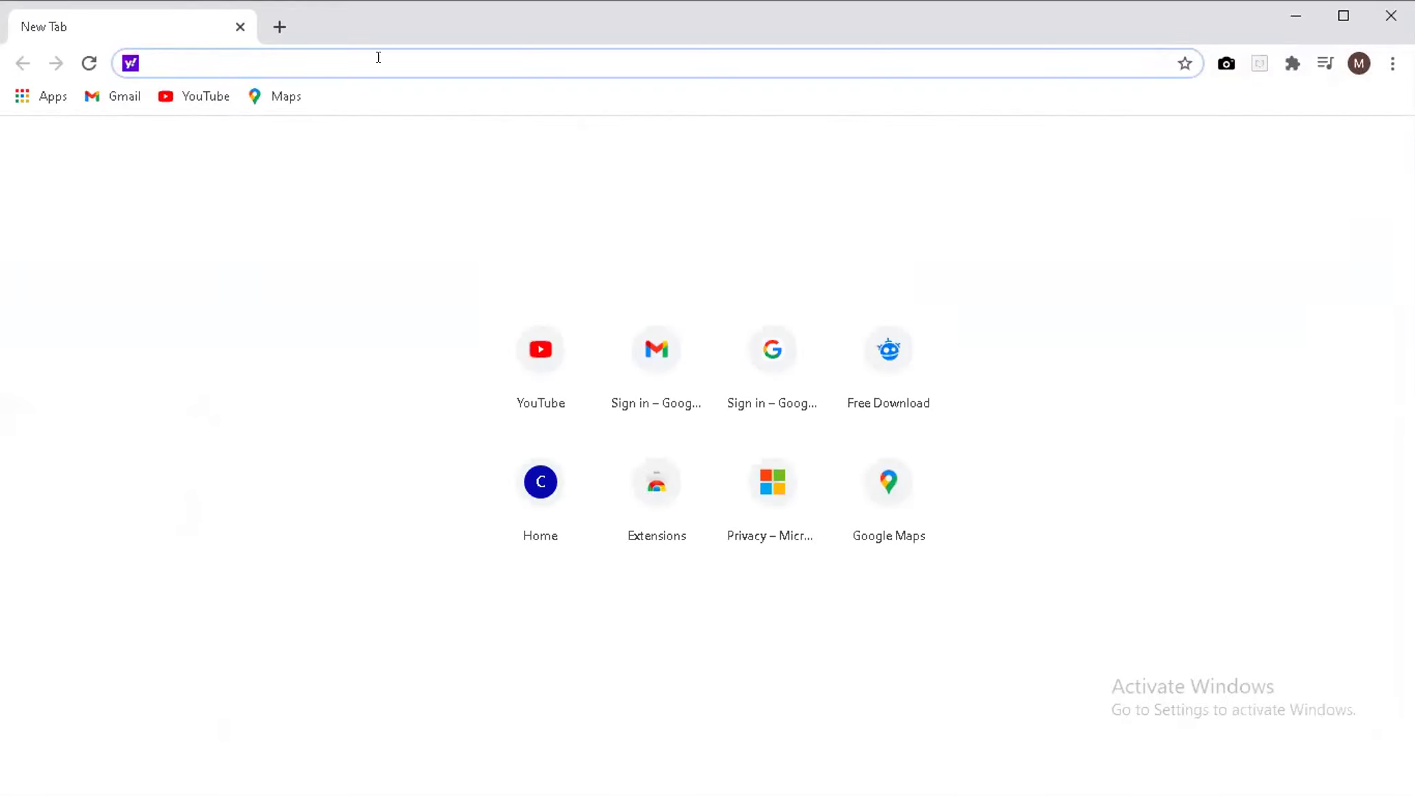
Step: Load fiverr.com in the new Chrome tab
type("fiverr.")
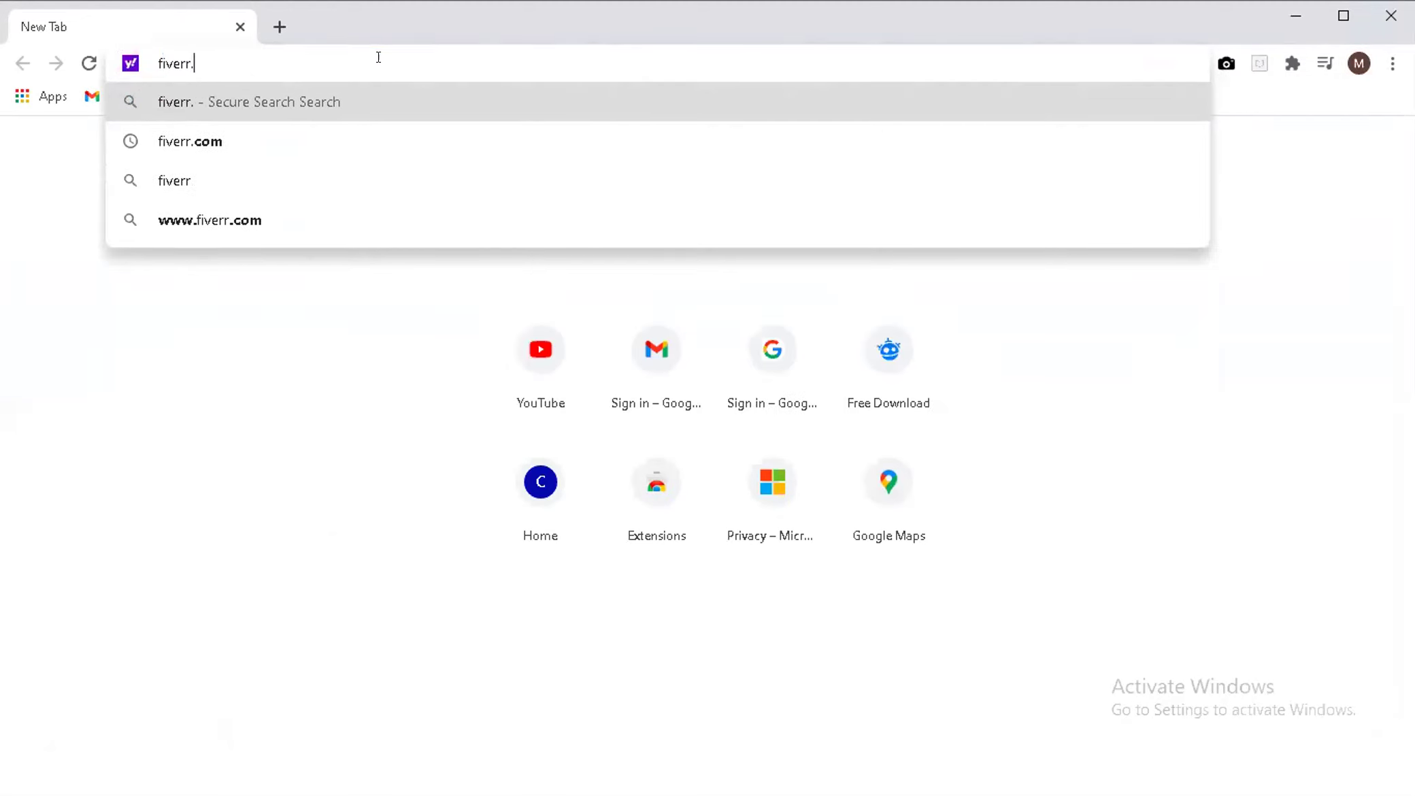
type("com")
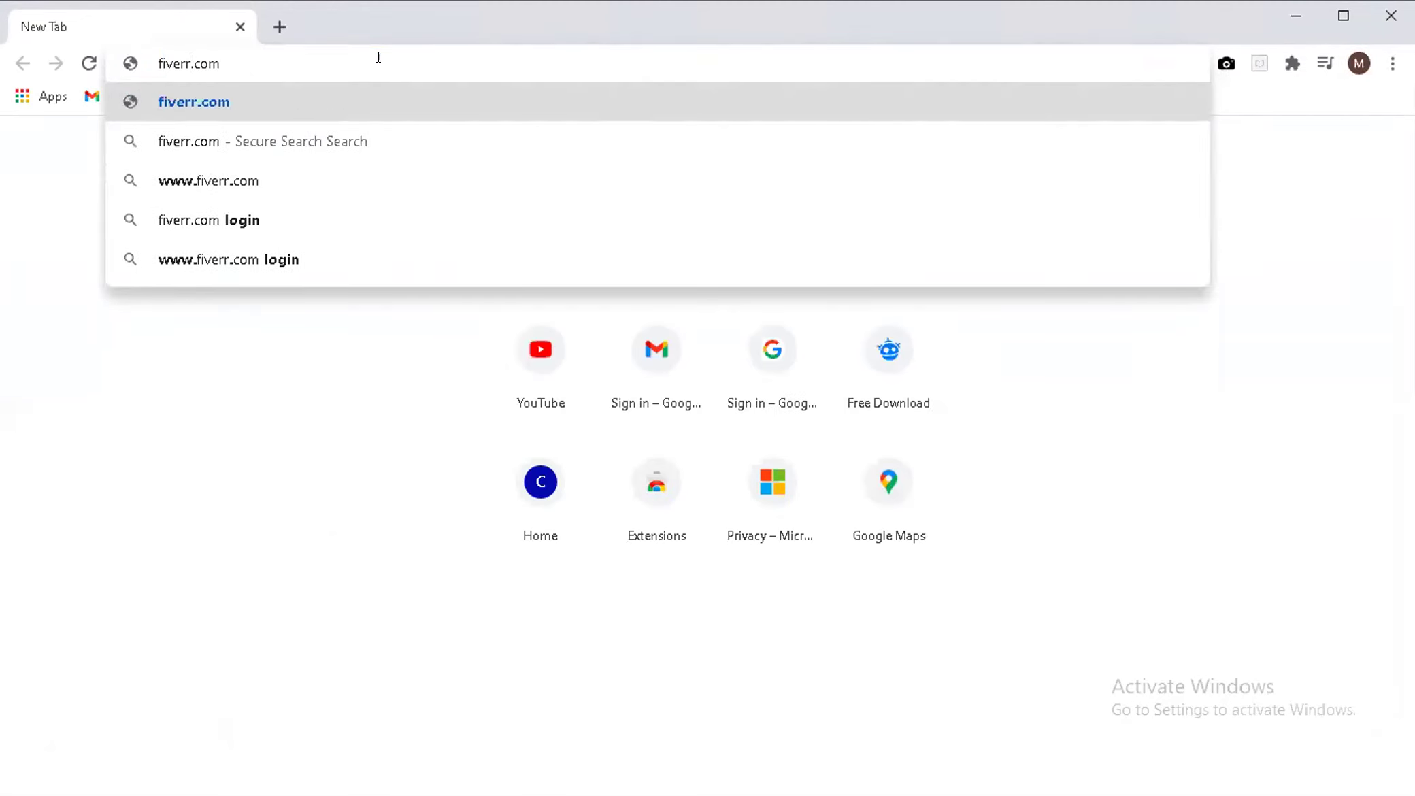
key("Return")
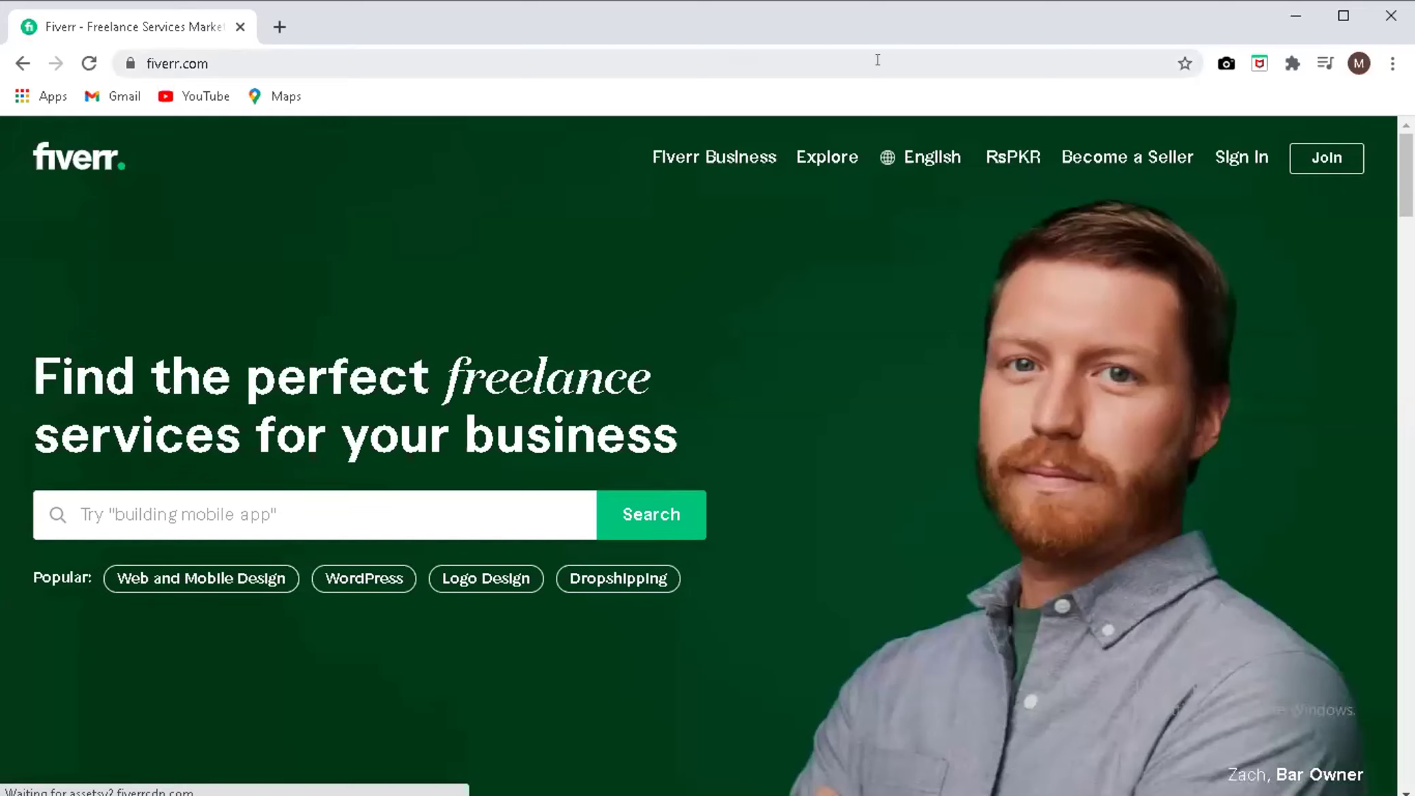
Step: Open the Join Fiverr sign-up dialog from the top-right navigation bar
left_click(1327, 159)
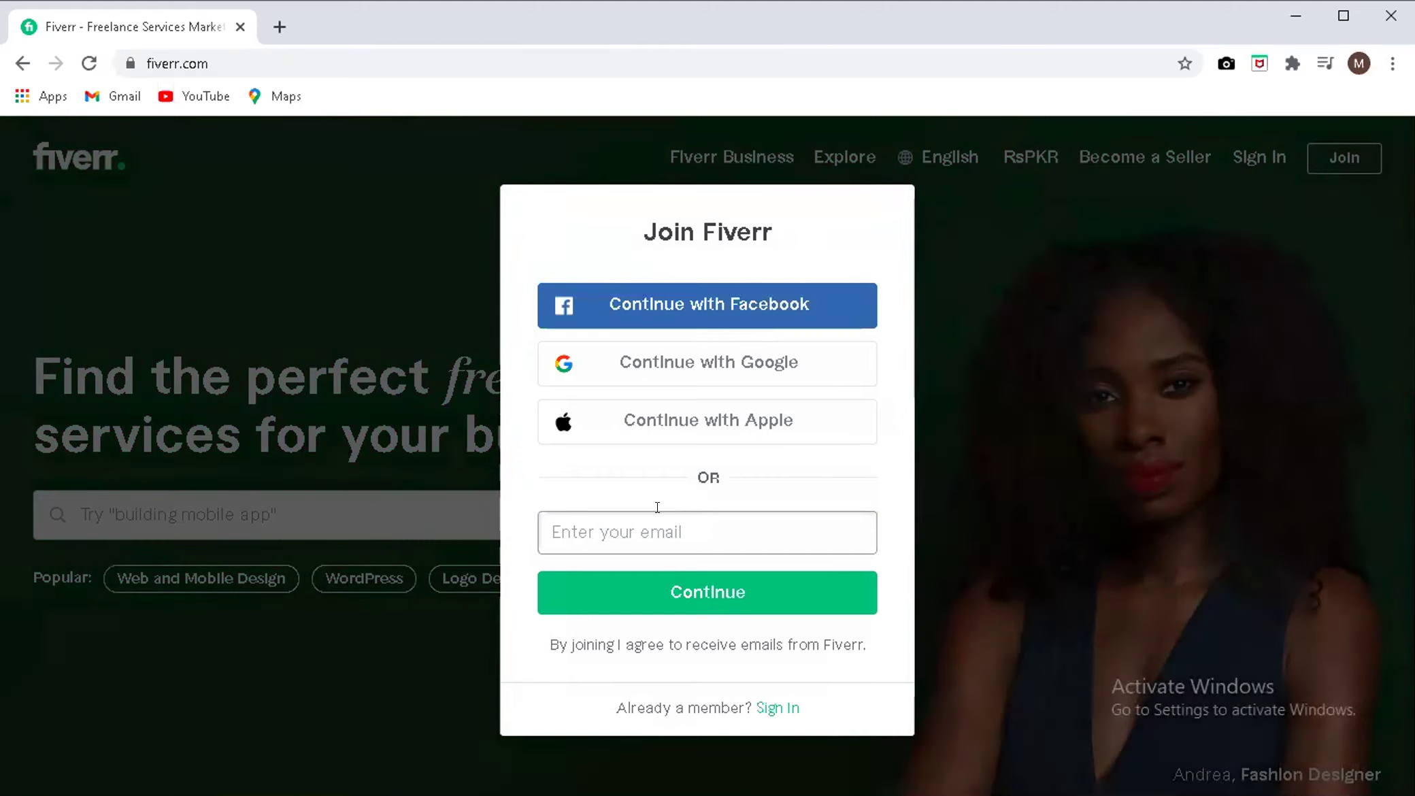
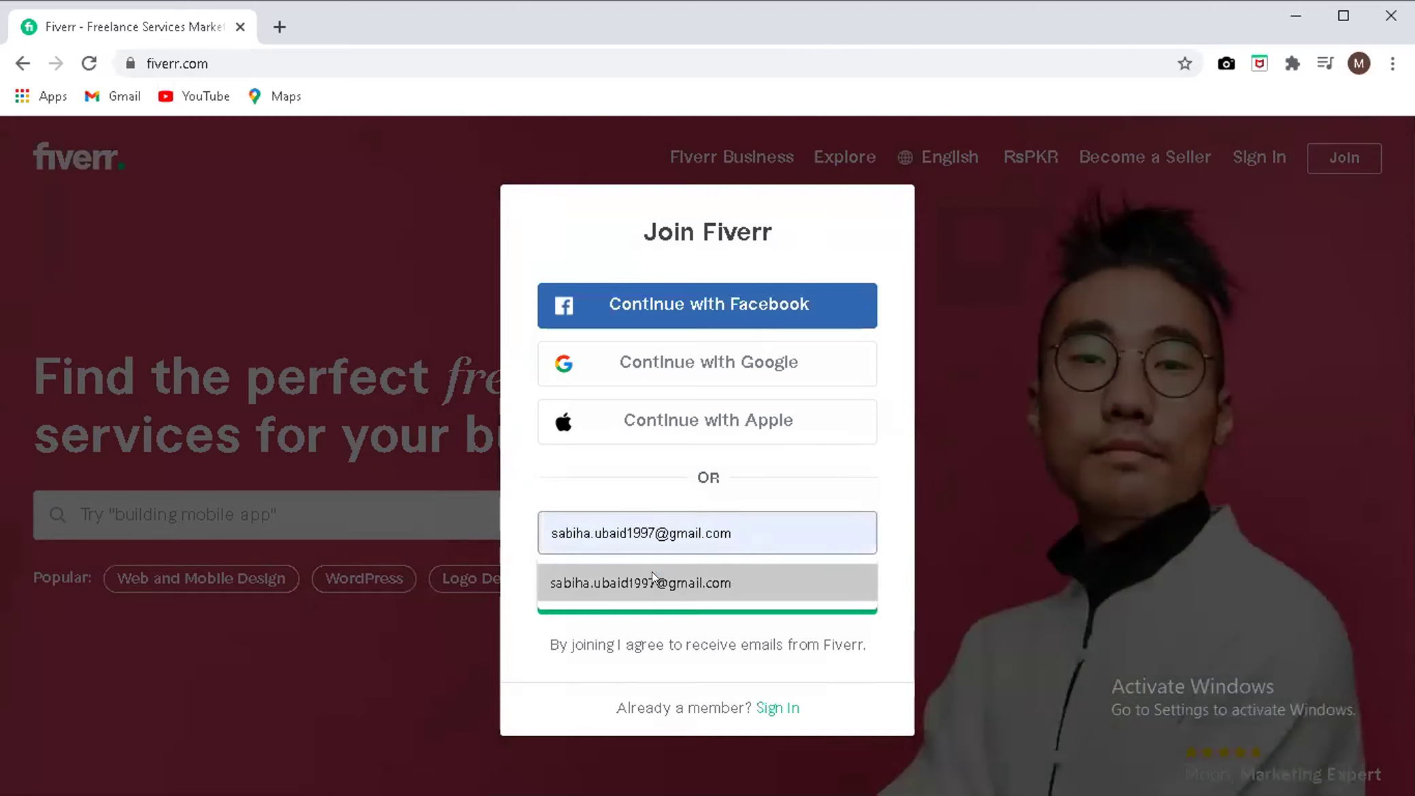
Step: Fill the e-mail field with the saved autofill address and continue
left_click(652, 580)
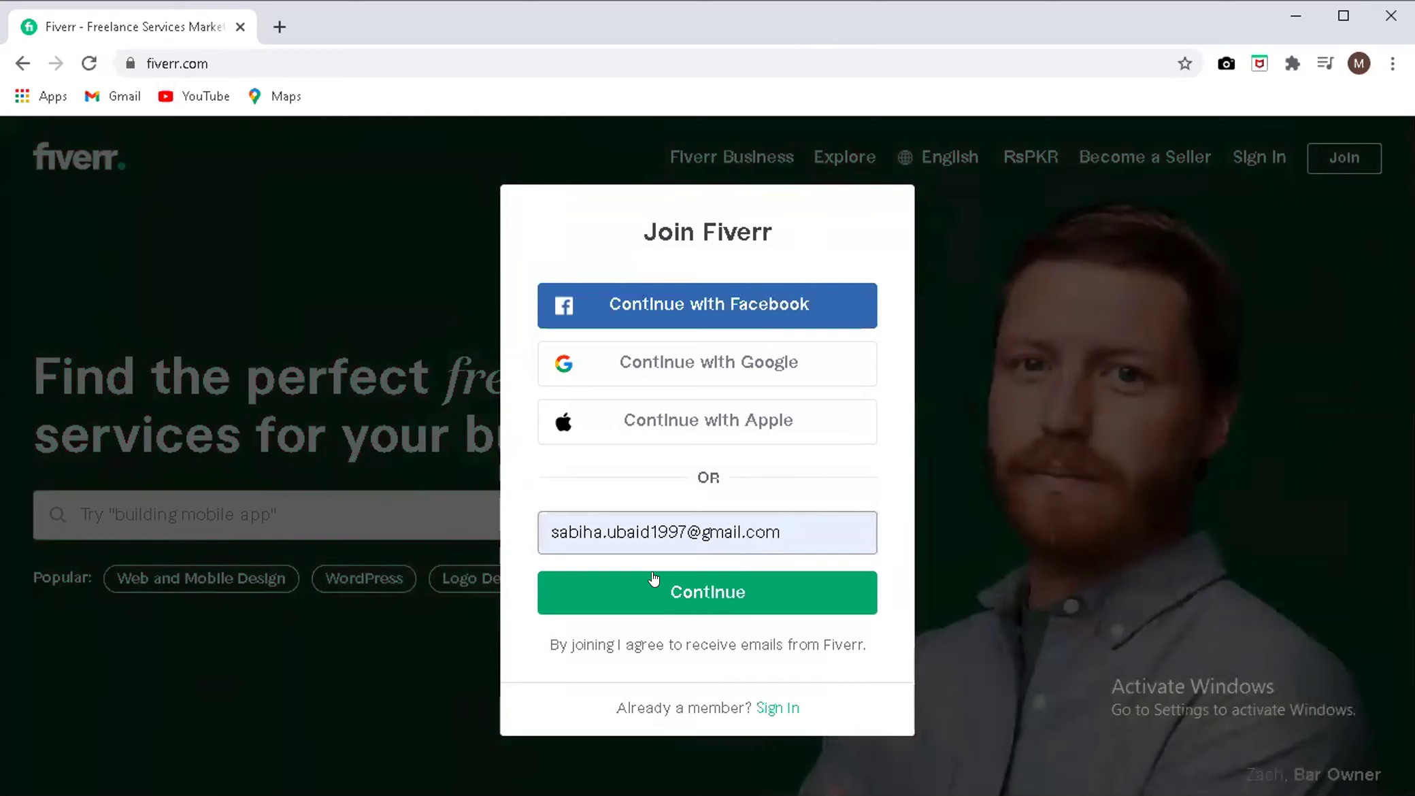
left_click(703, 590)
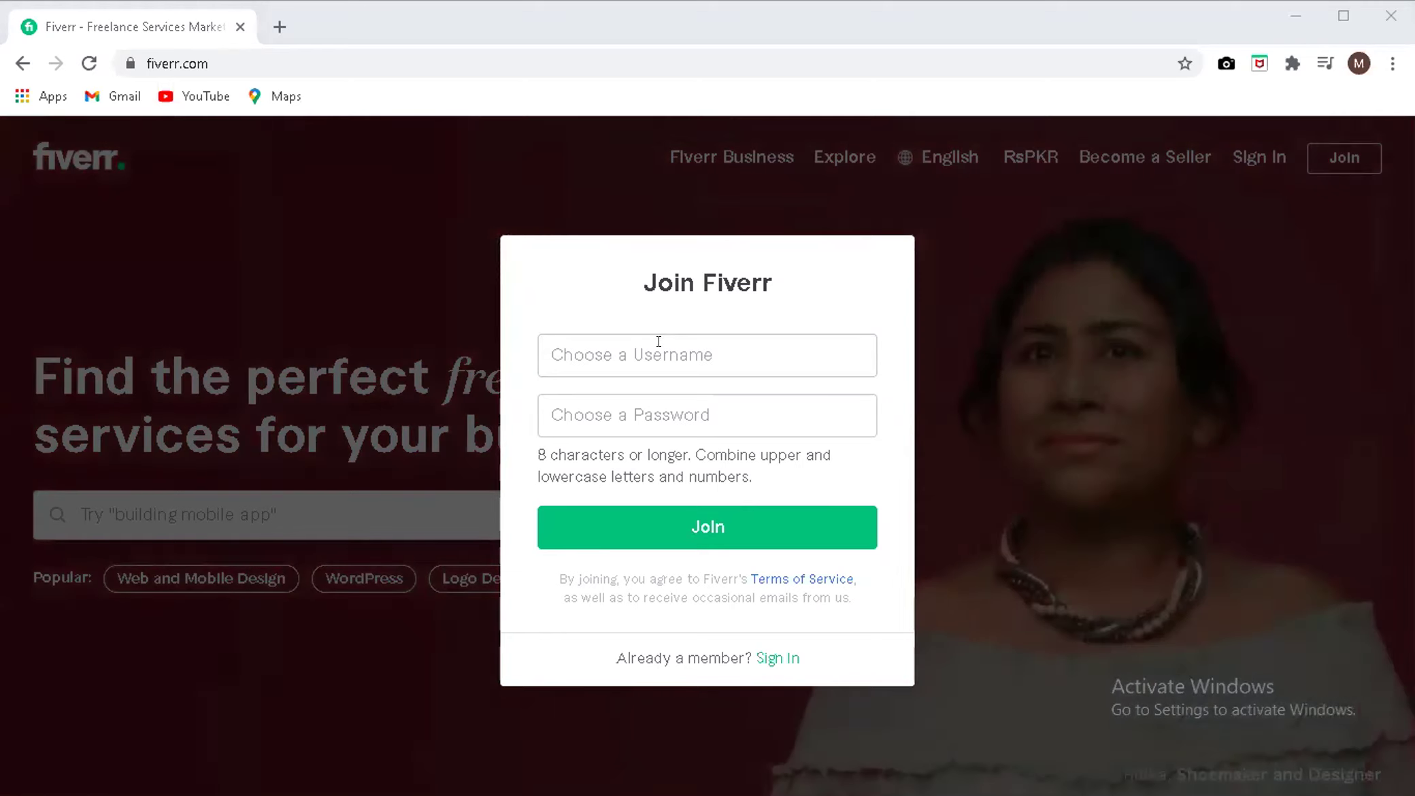
Step: Enter a username built from the seller's name, correcting typos along the way
left_click(658, 343)
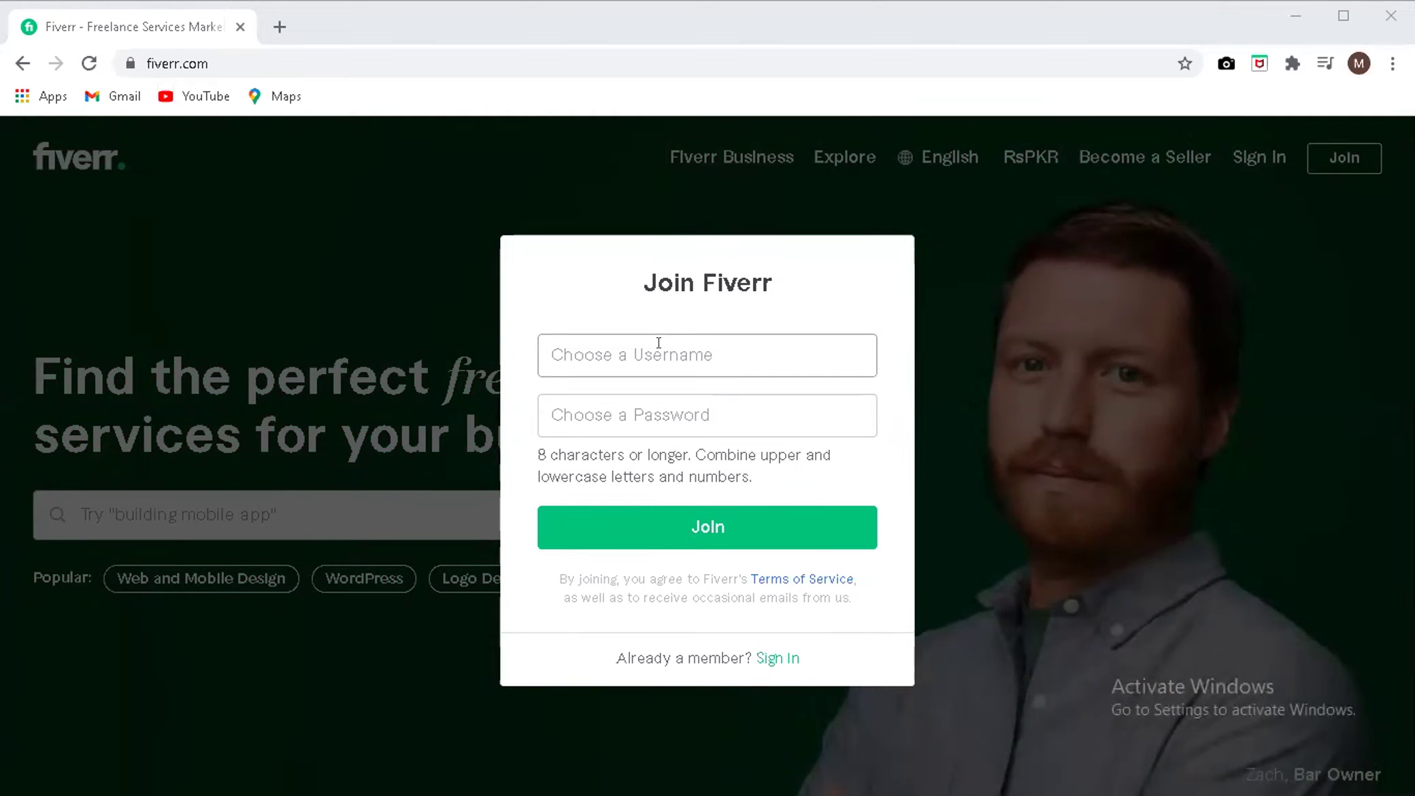
left_click(659, 343)
type("PACK")
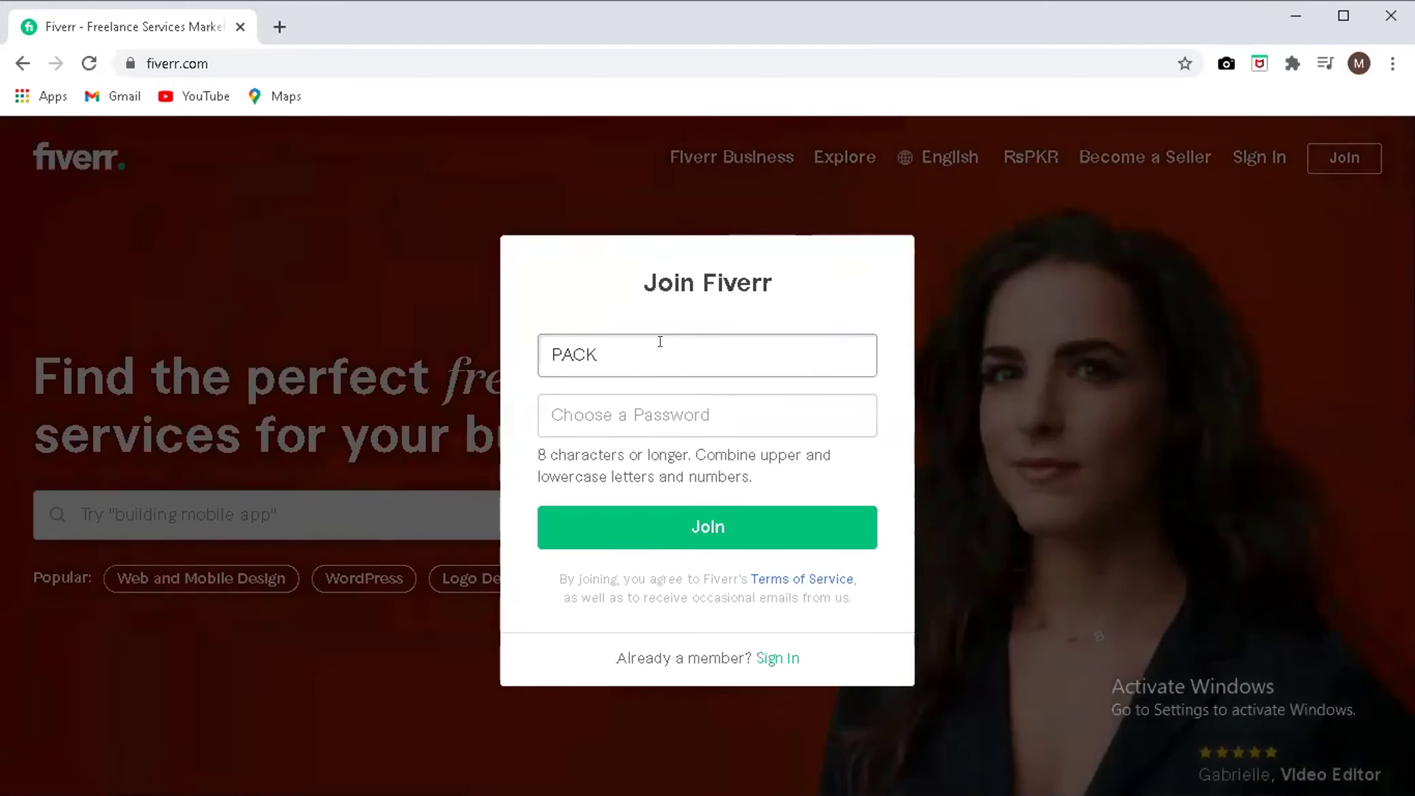
type("G")
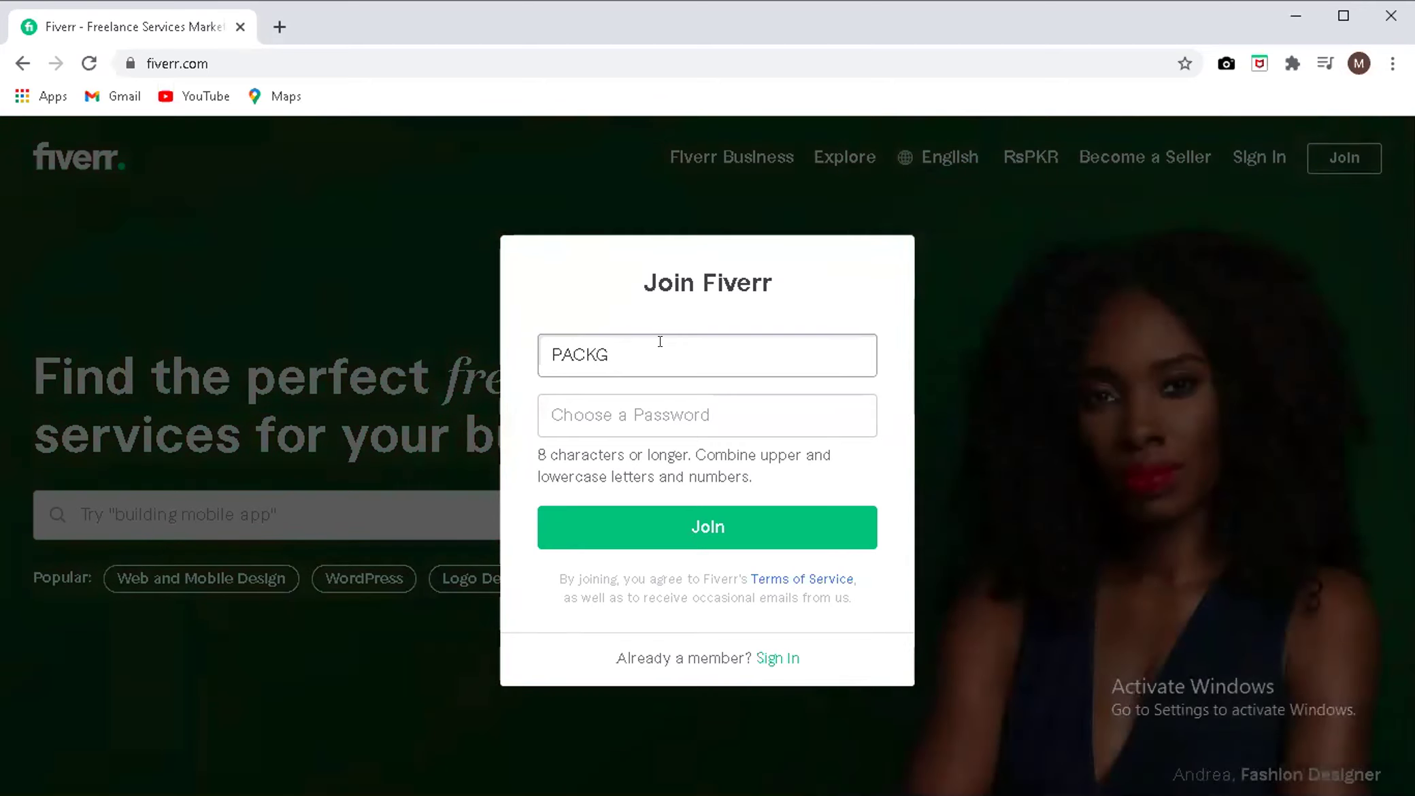
key("BackSpace")
key("BackSpace")
key("BackSpace")
key("BackSpace")
key("BackSpace")
type("S")
key("BackSpace")
type("sabih")
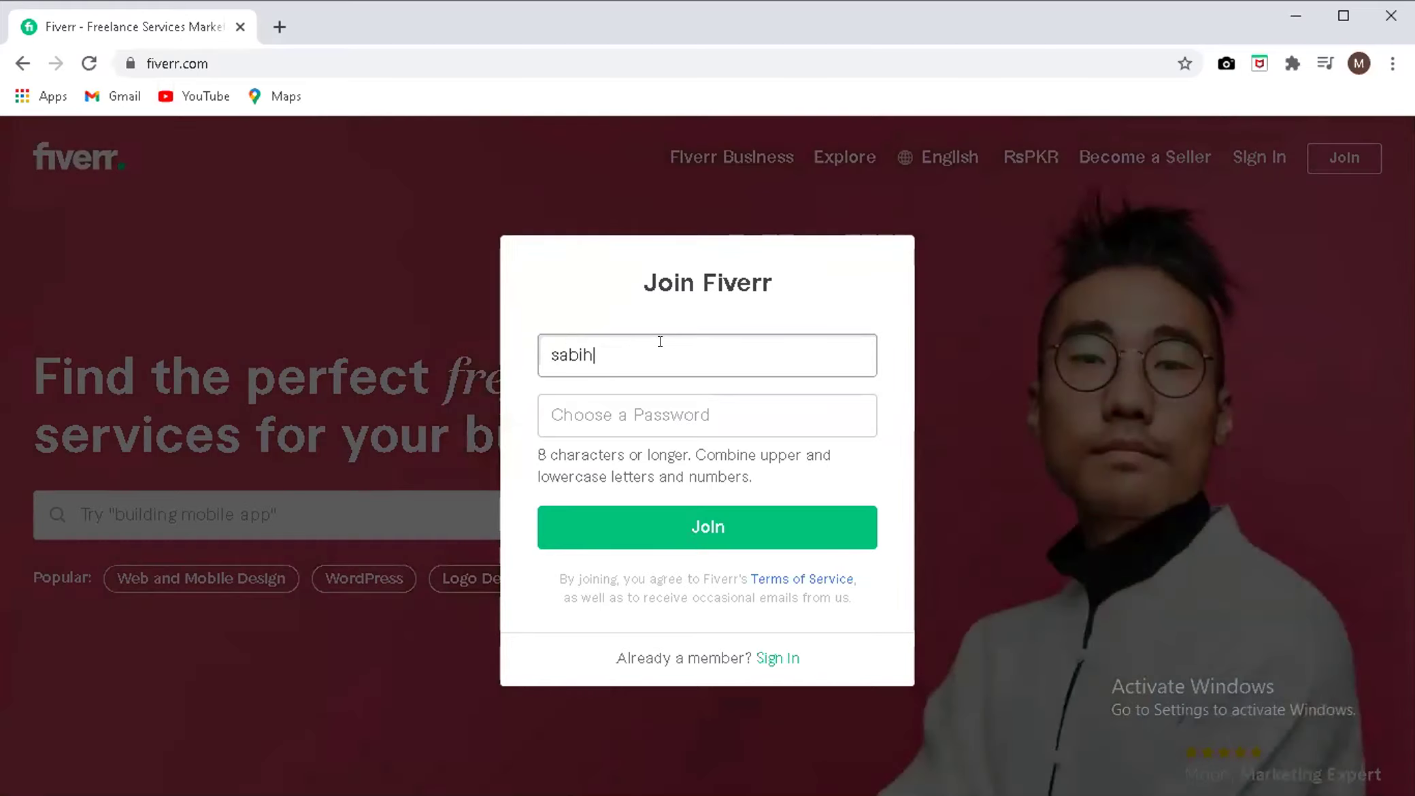
type("a design")
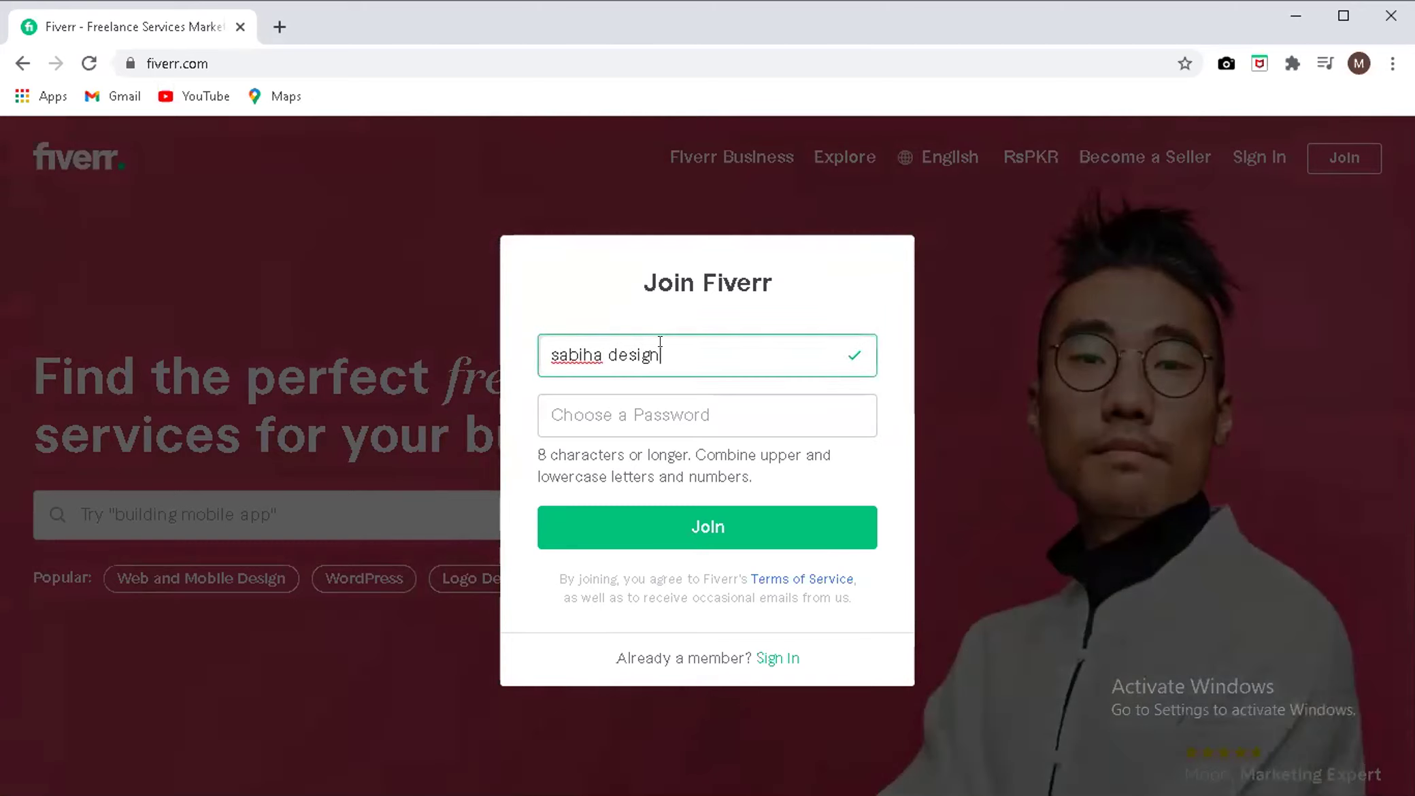
key("BackSpace")
key("BackSpace")
key("BackSpace")
key("BackSpace")
key("BackSpace")
key("BackSpace")
key("BackSpace")
type("design")
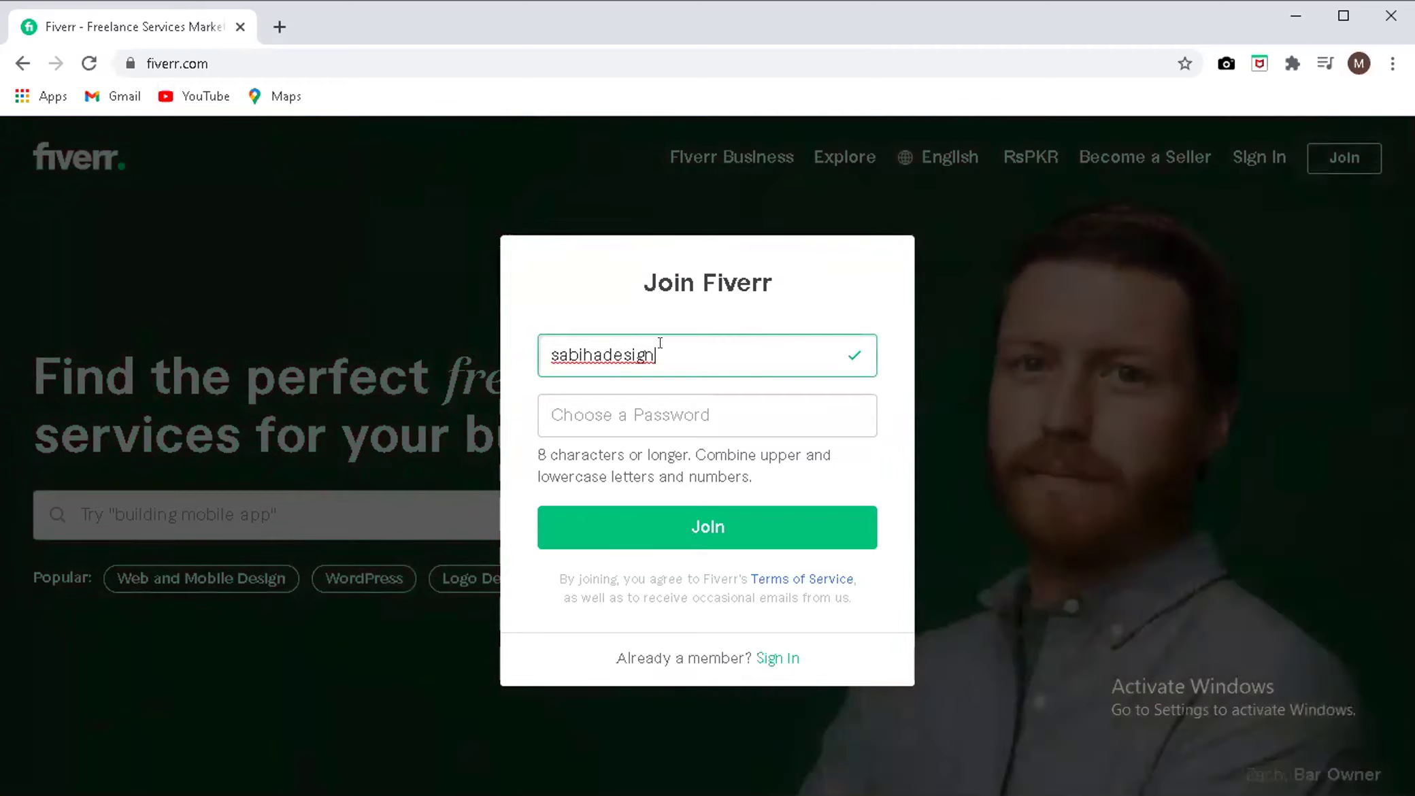
type("s")
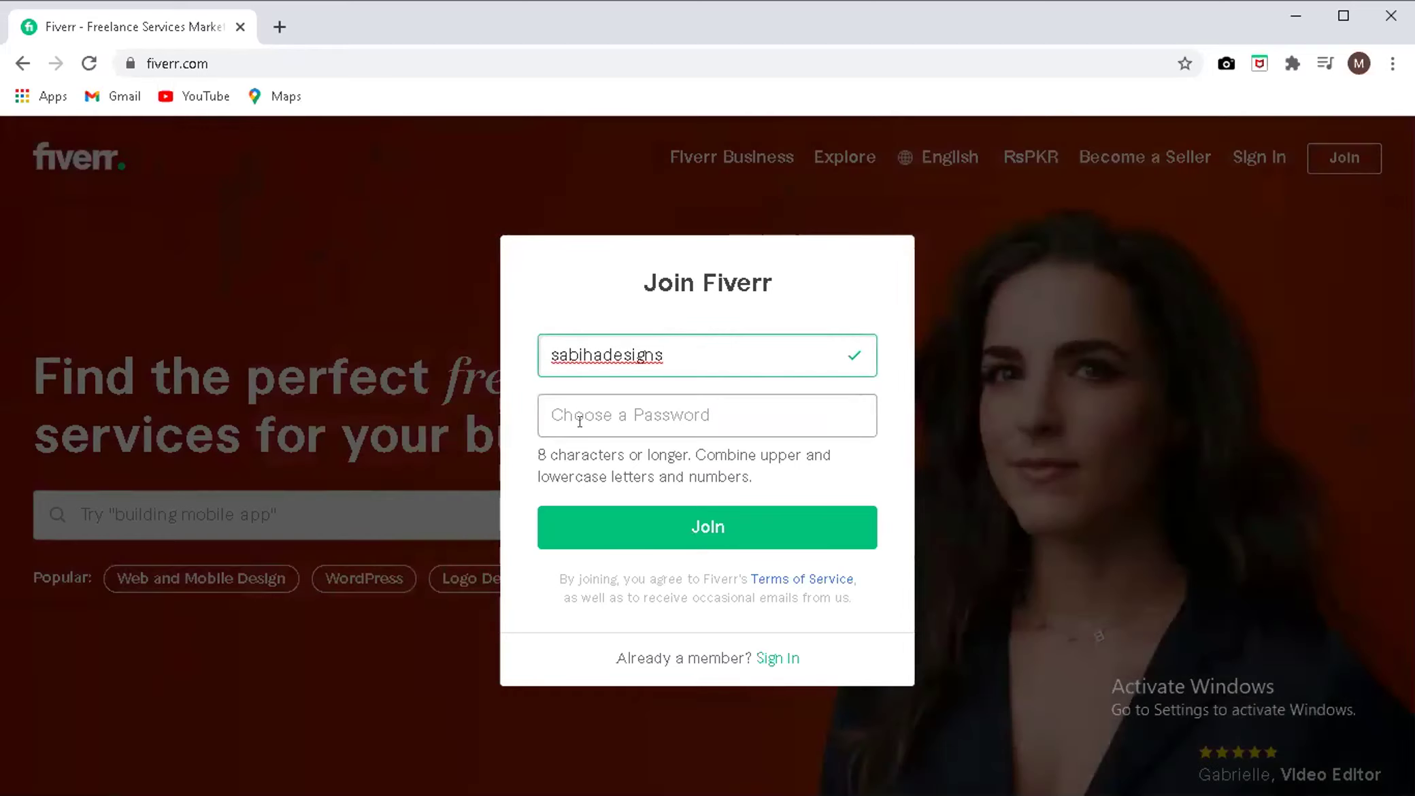
Step: Type the account password and submit the sign-up with Join
left_click(580, 422)
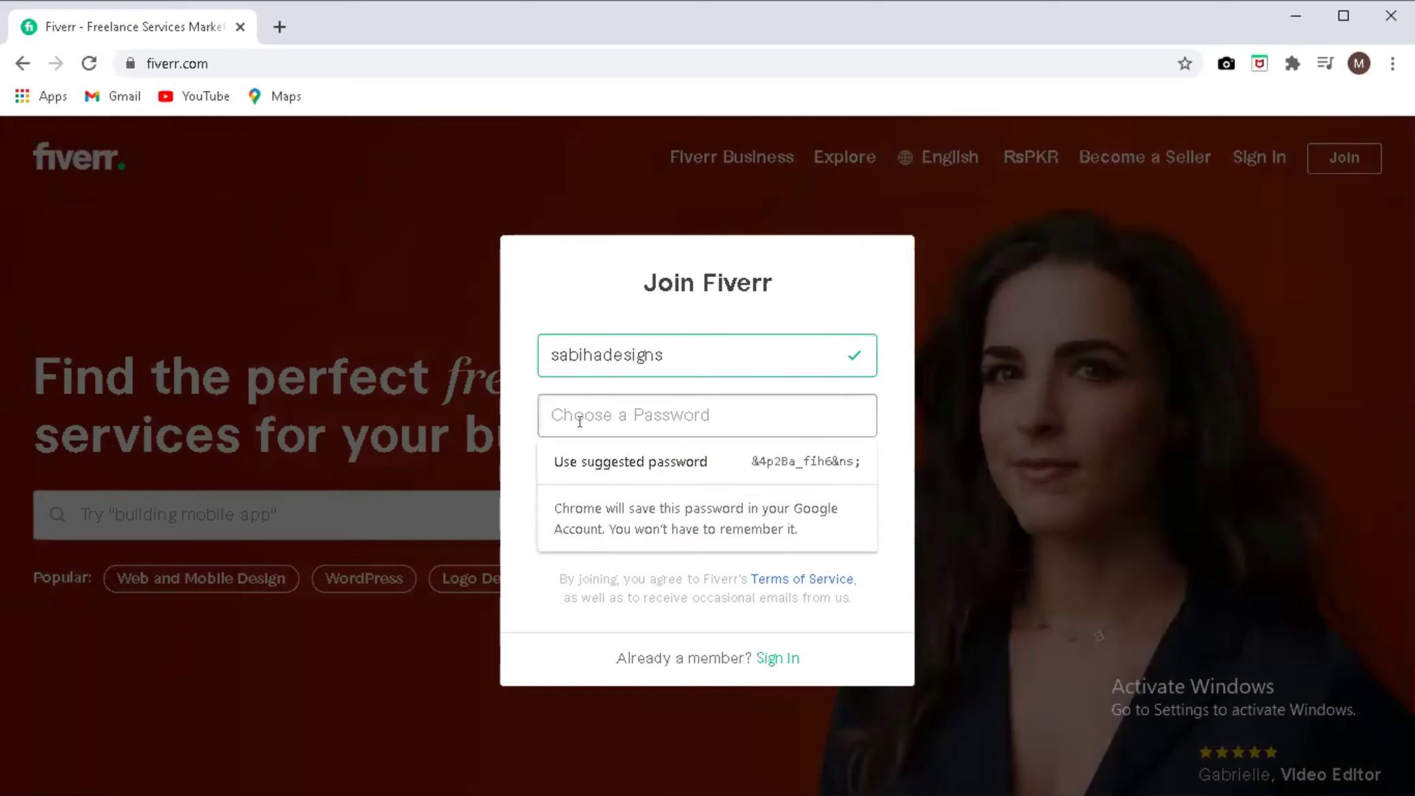
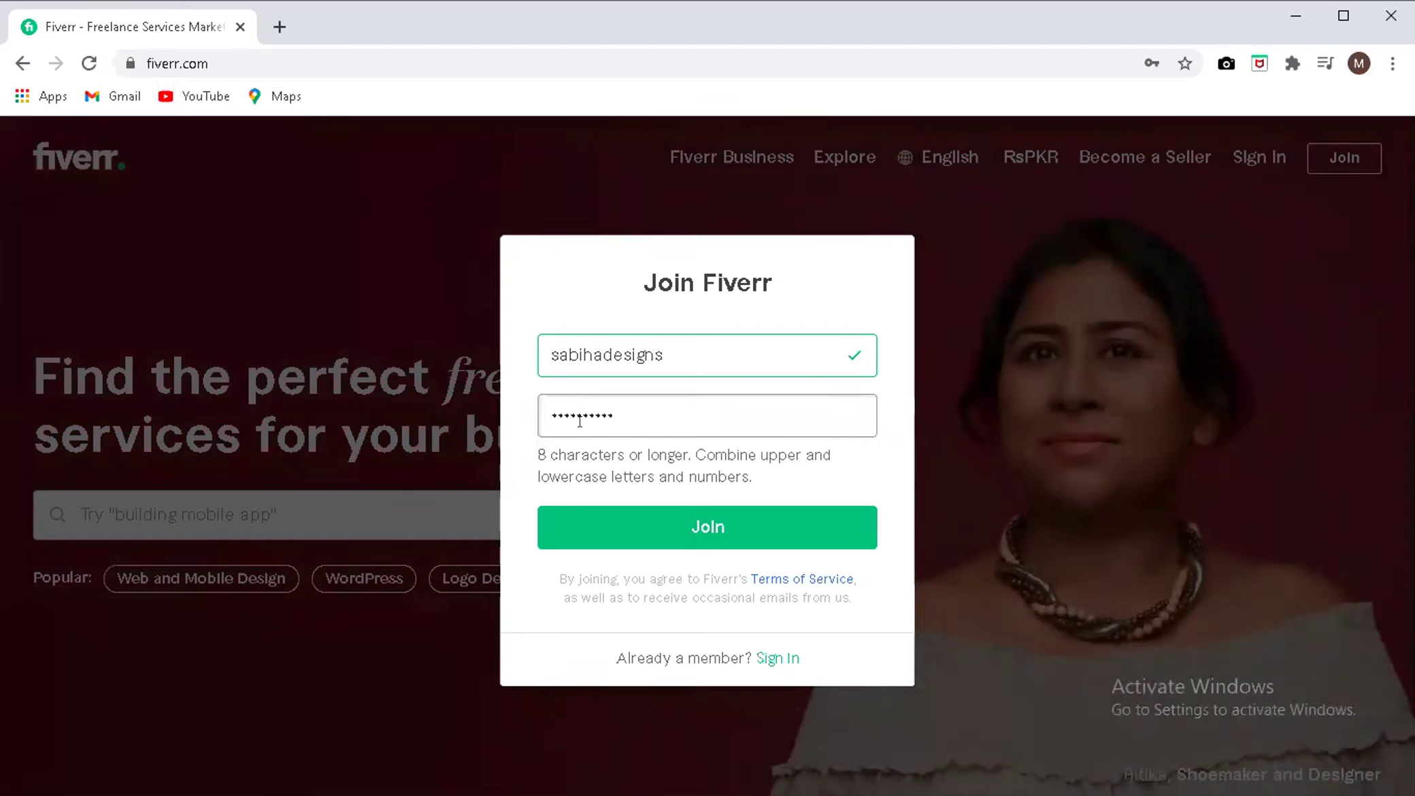
left_click(619, 541)
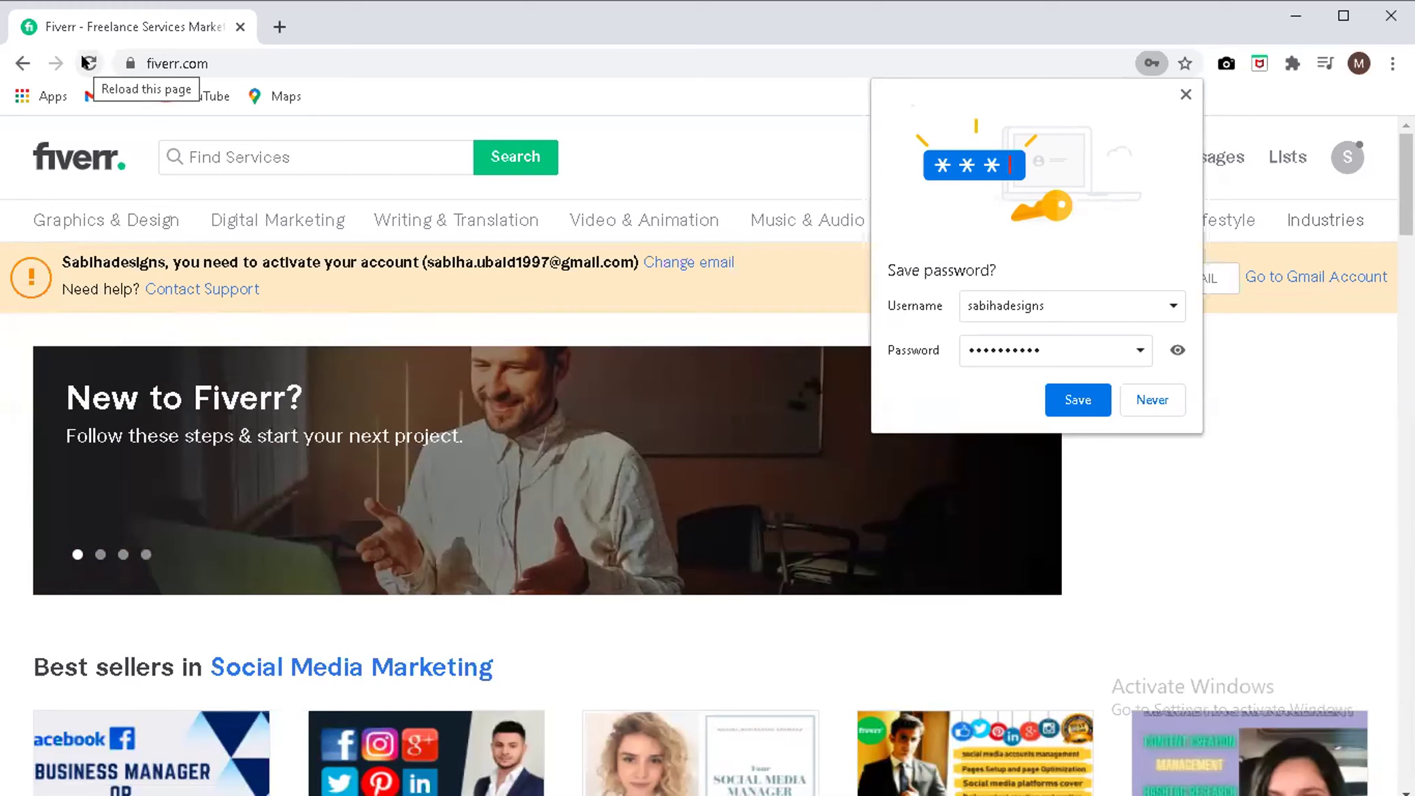
Step: Reload the signed-in Fiverr home page and dismiss Chrome's save-password prompt
left_click(83, 62)
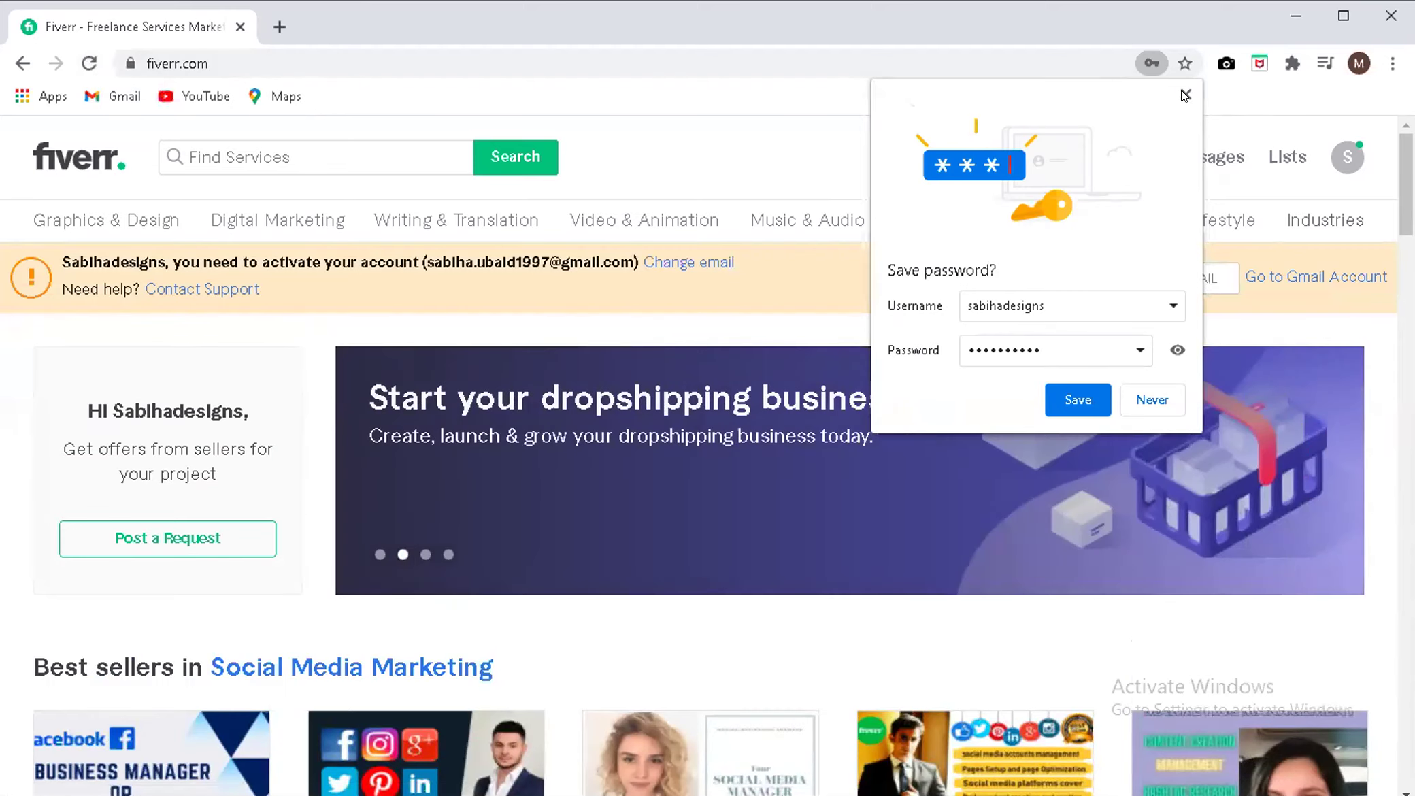
left_click(1185, 94)
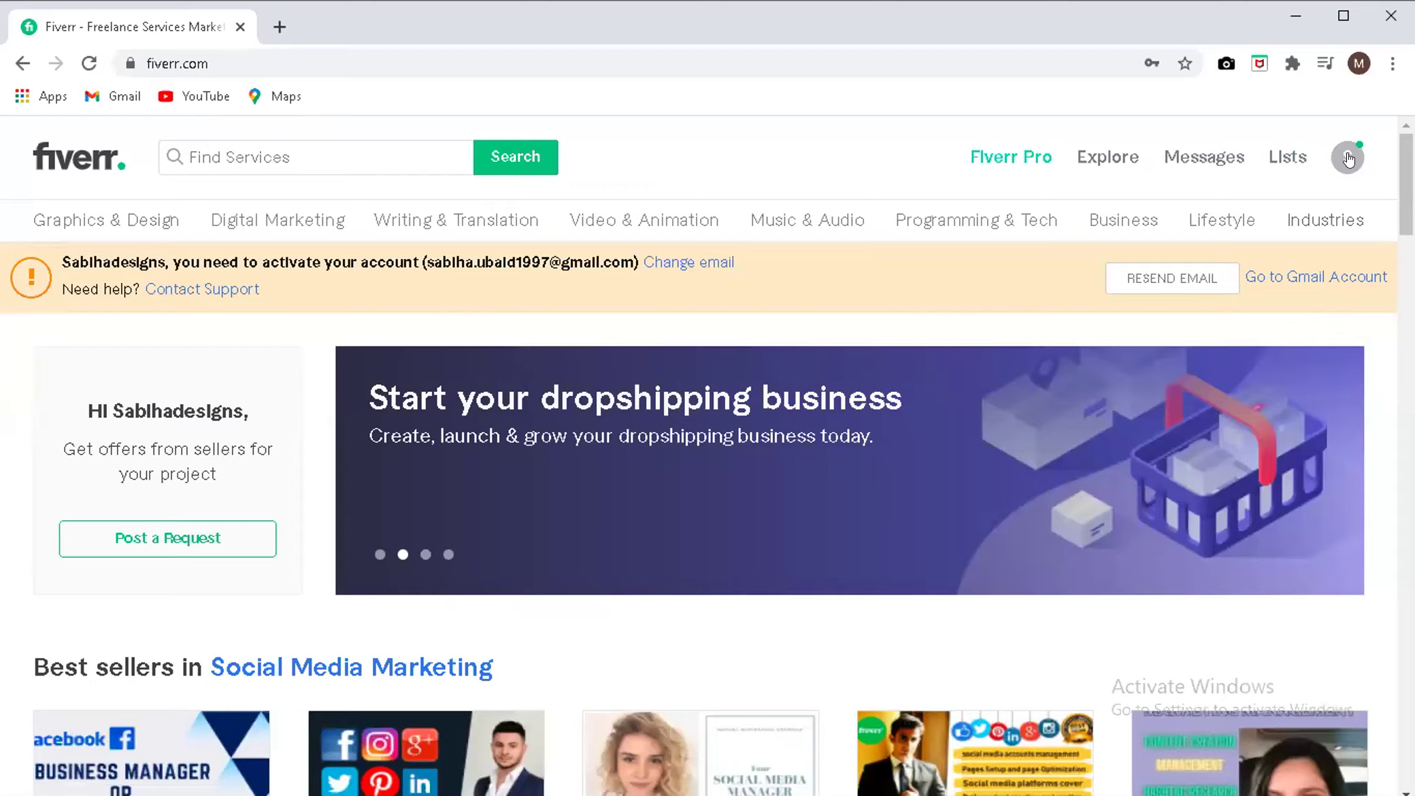
Step: Choose Become a Seller from the avatar menu and continue through the onboarding overview pages
left_click(1350, 158)
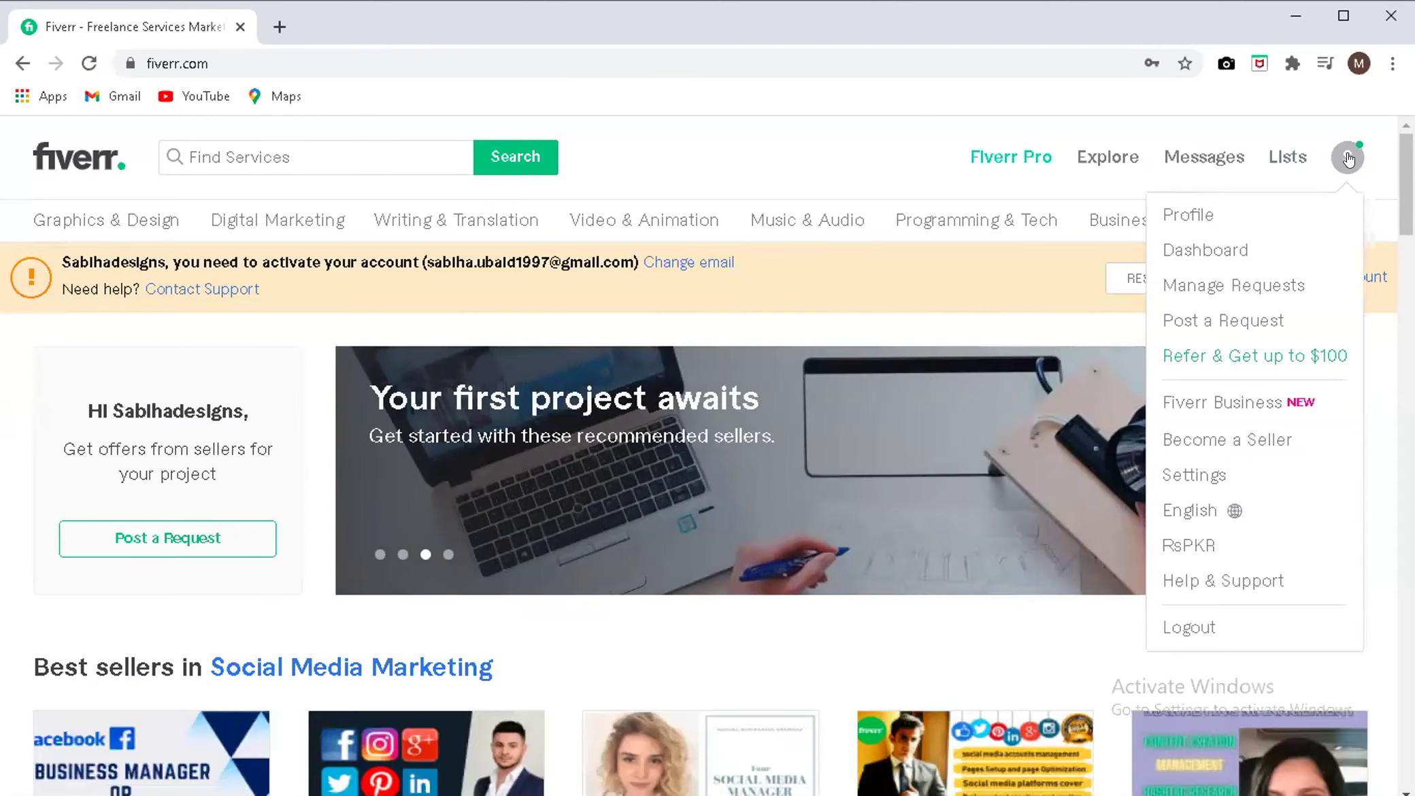
left_click(1219, 439)
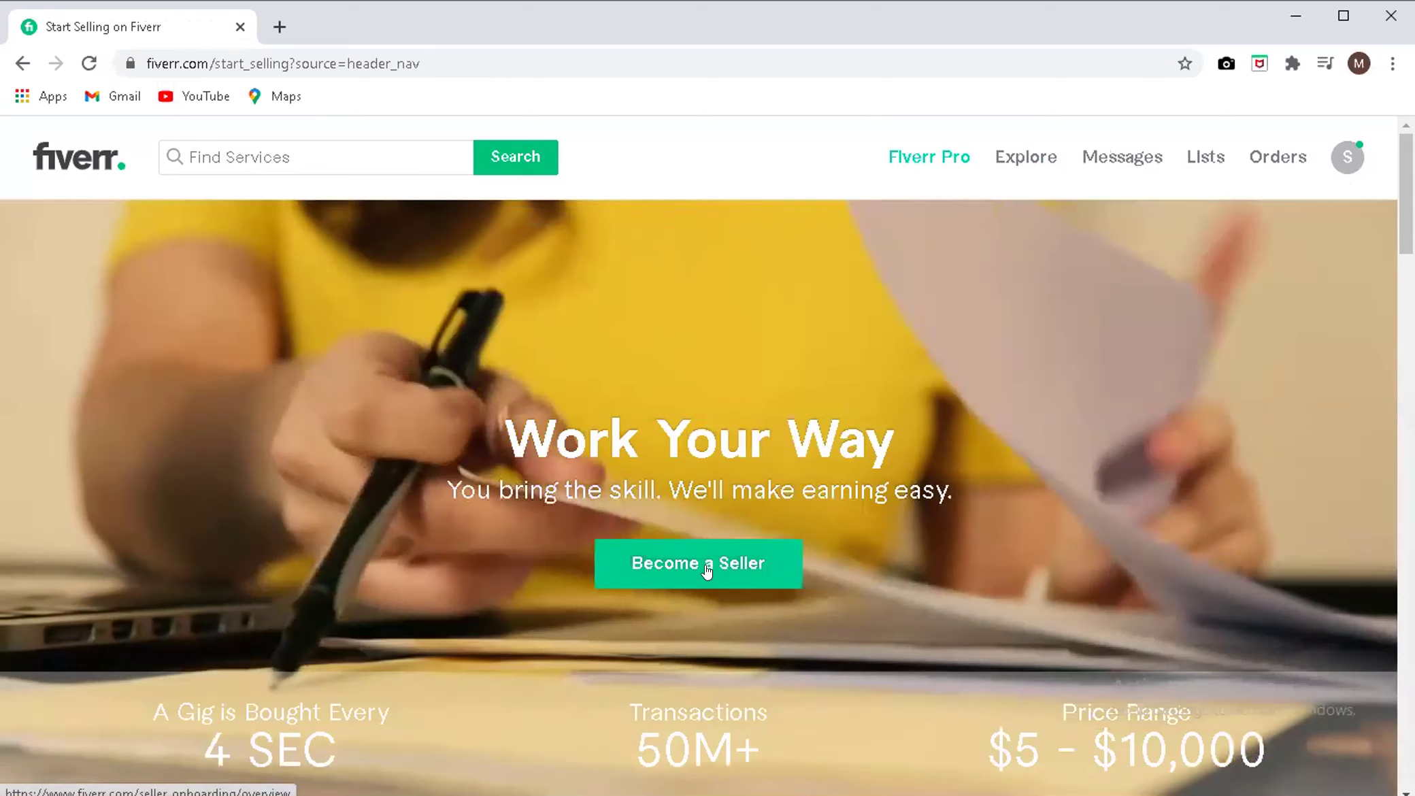
left_click(706, 566)
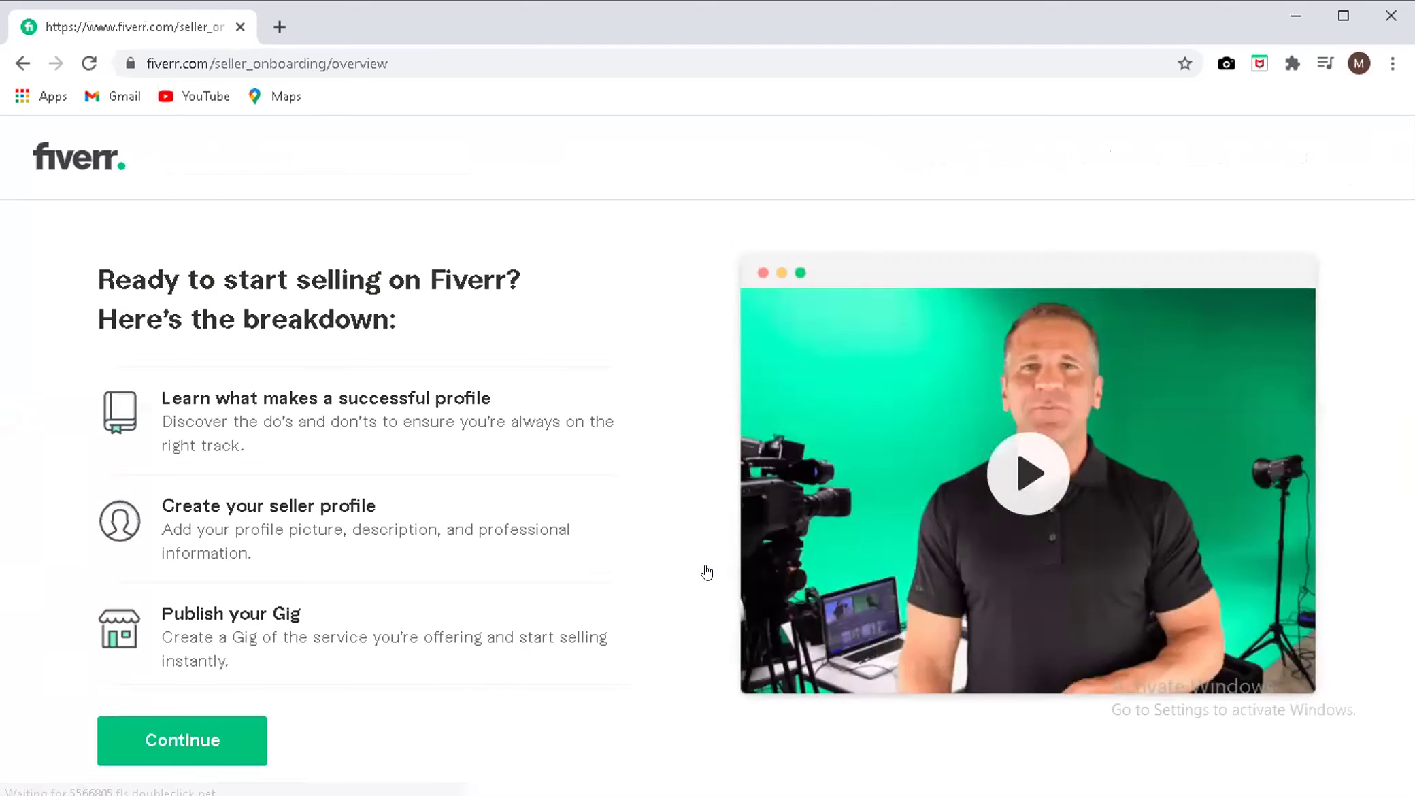
left_click(208, 741)
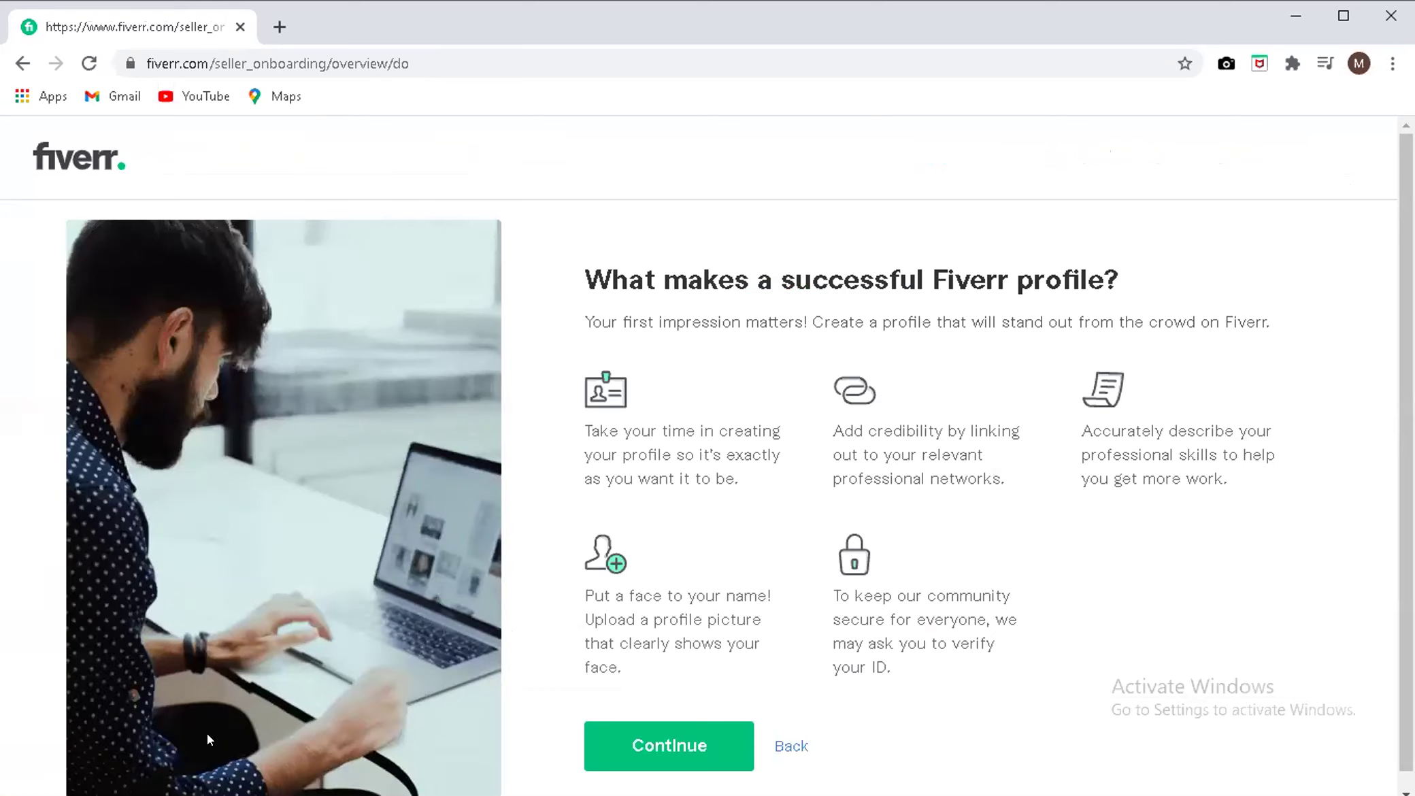
left_click(636, 762)
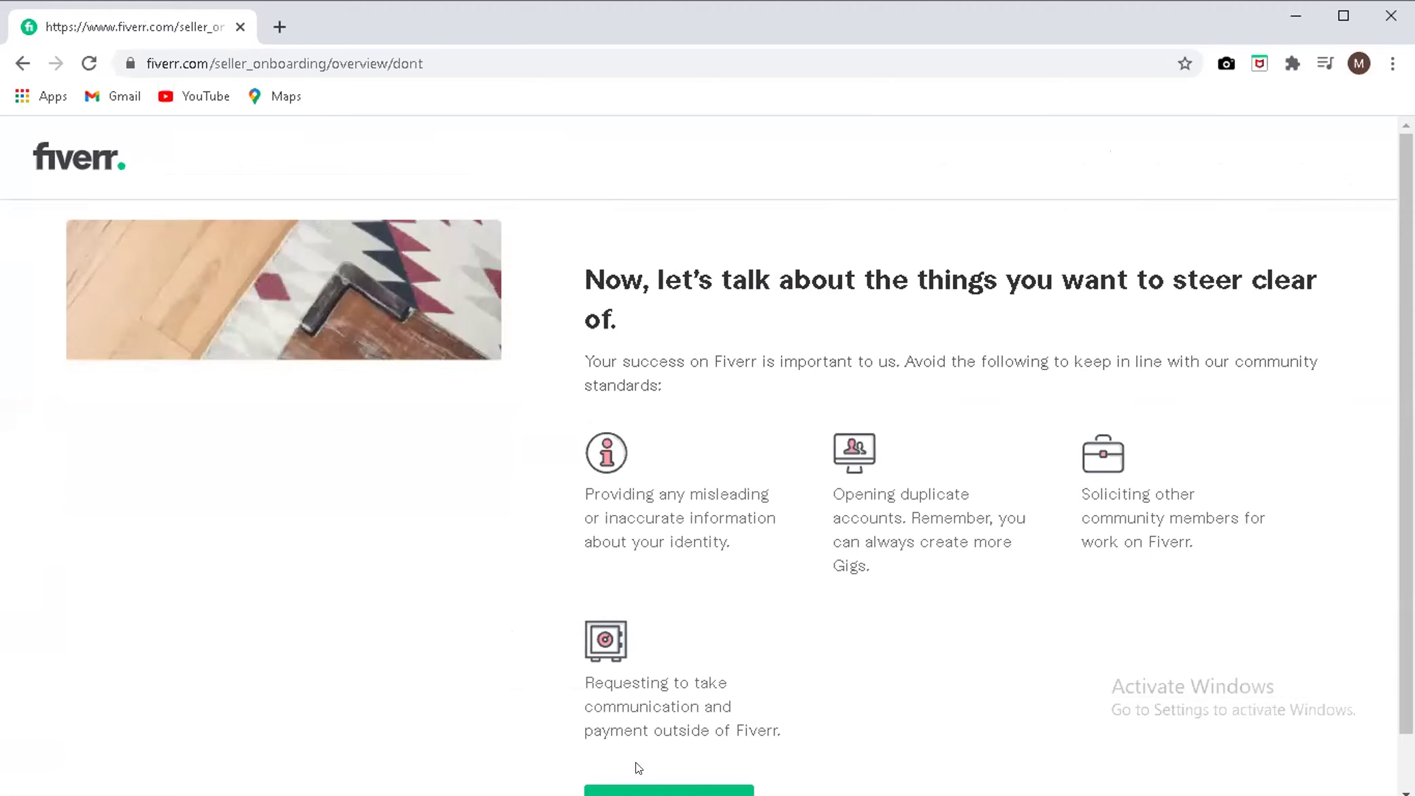
left_click(663, 790)
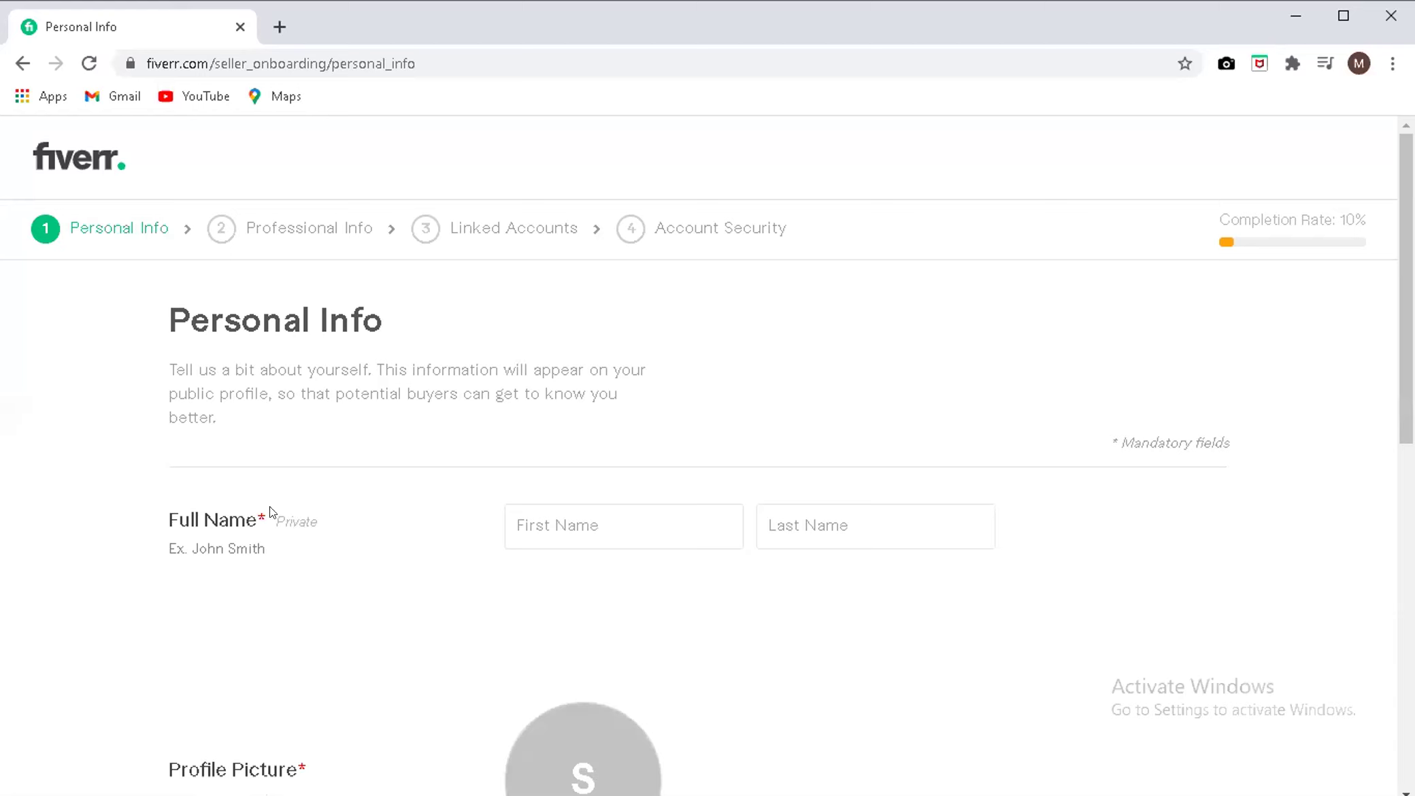
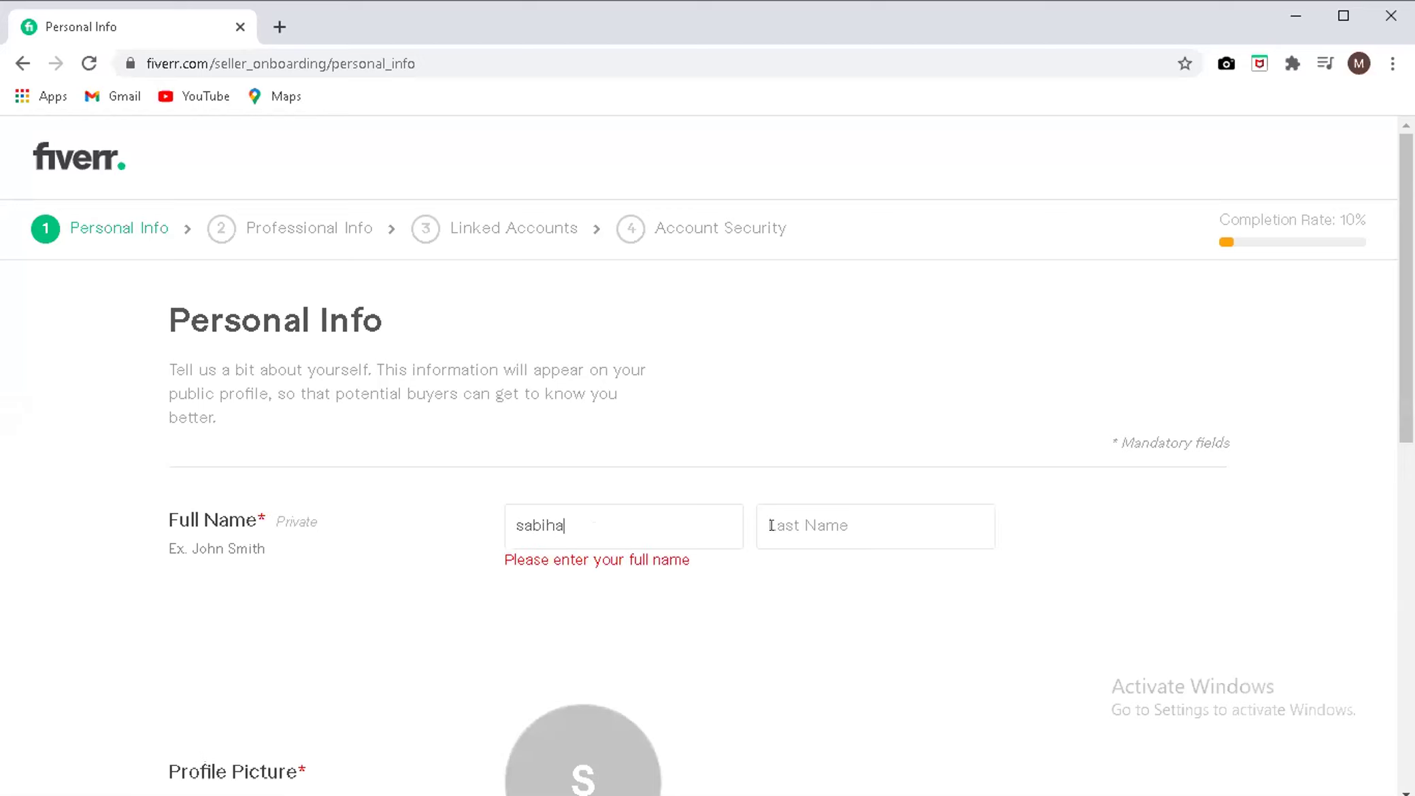
Step: Enter the seller's capitalised first name and last name in the Full Name fields
left_click(513, 521)
key("BackSpace")
type("S")
left_click(807, 523)
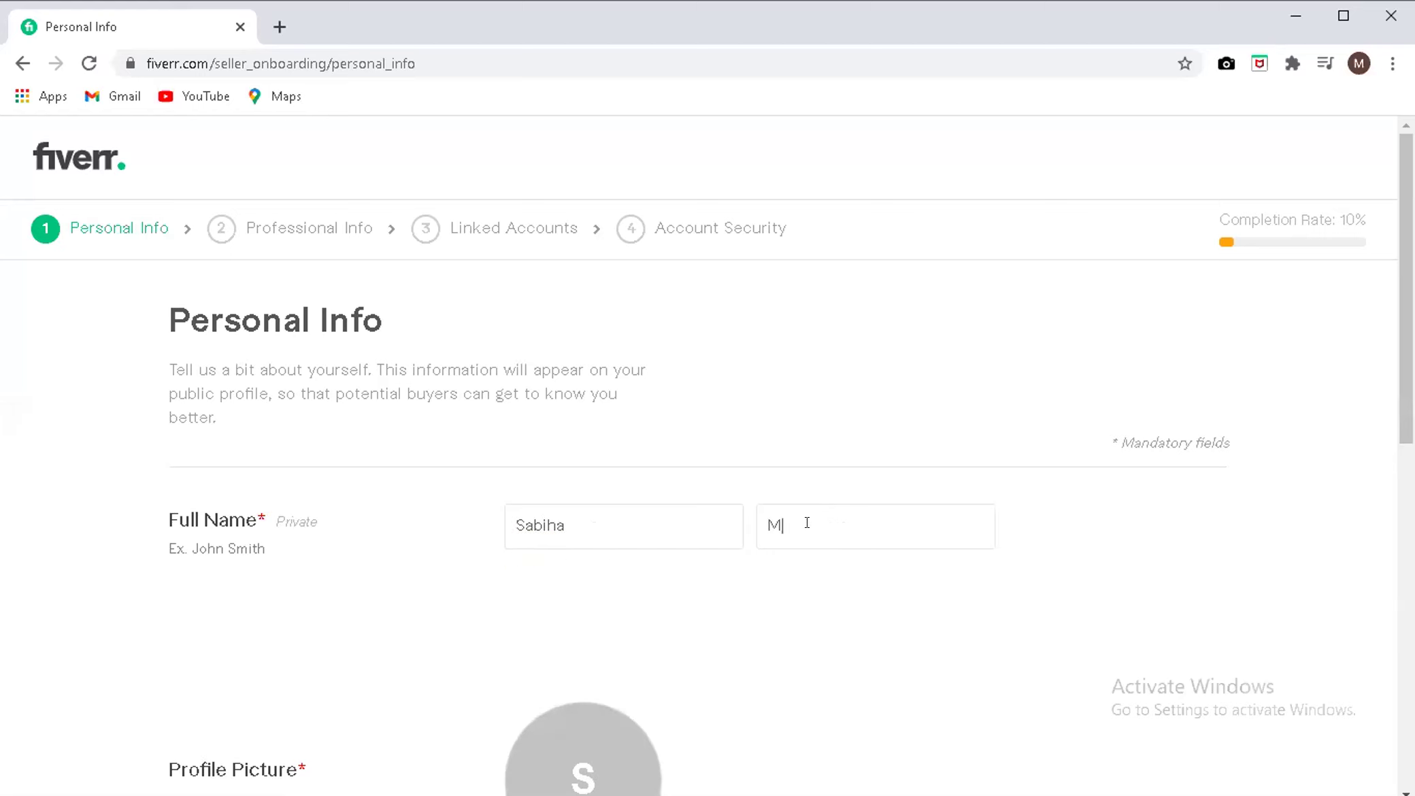
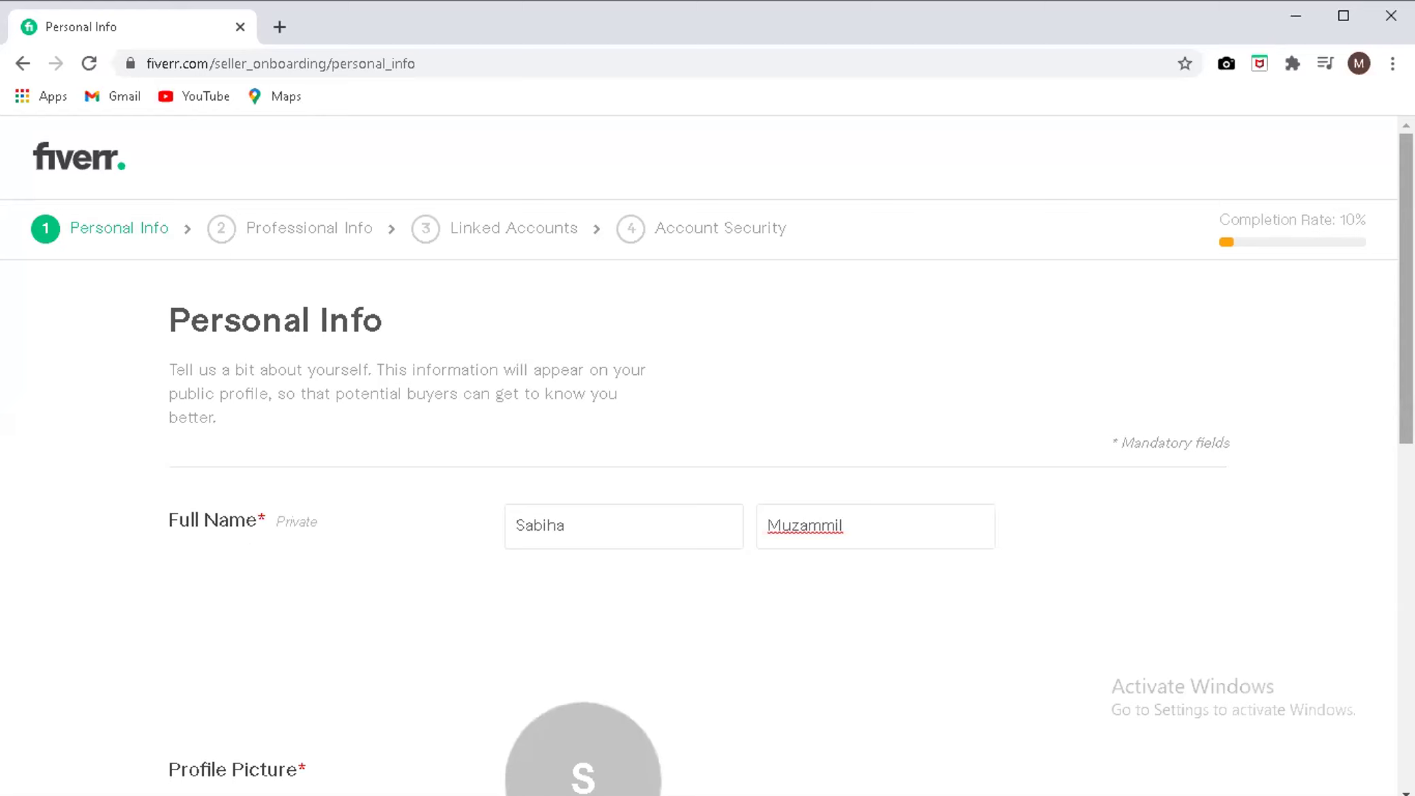
scroll(1406, 285, "down", 3)
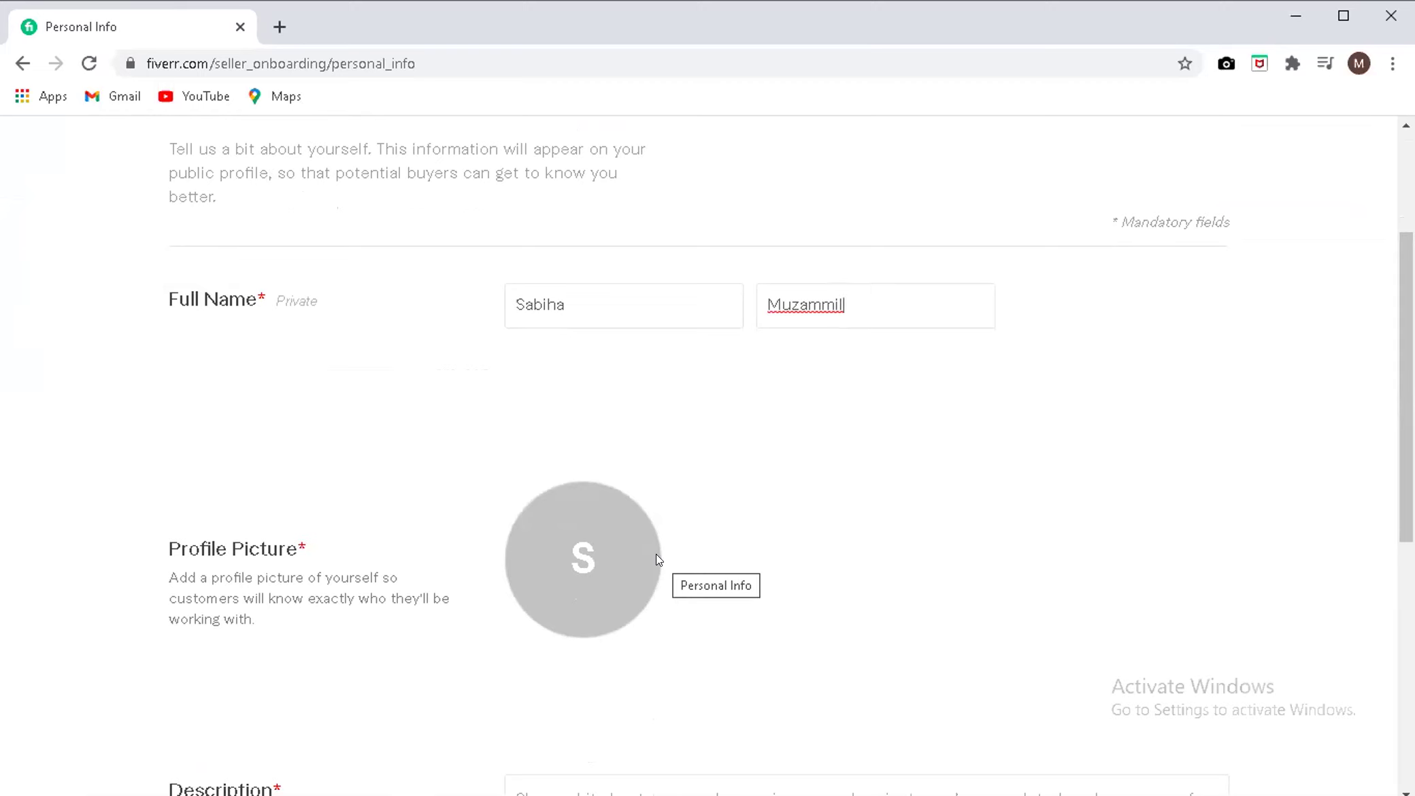
Step: Upload the JPEG photo from the Desktop as the profile picture
left_click(580, 573)
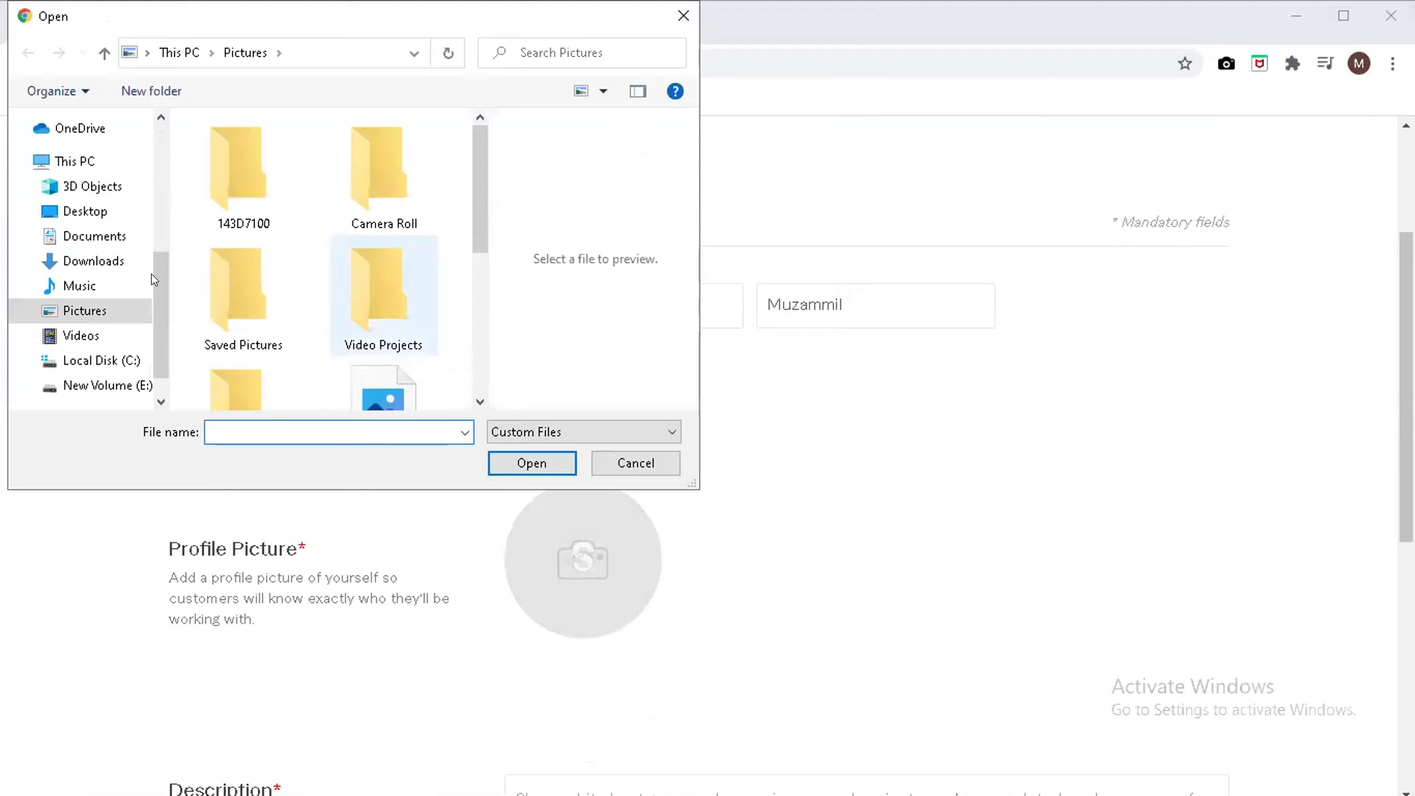
left_click(70, 214)
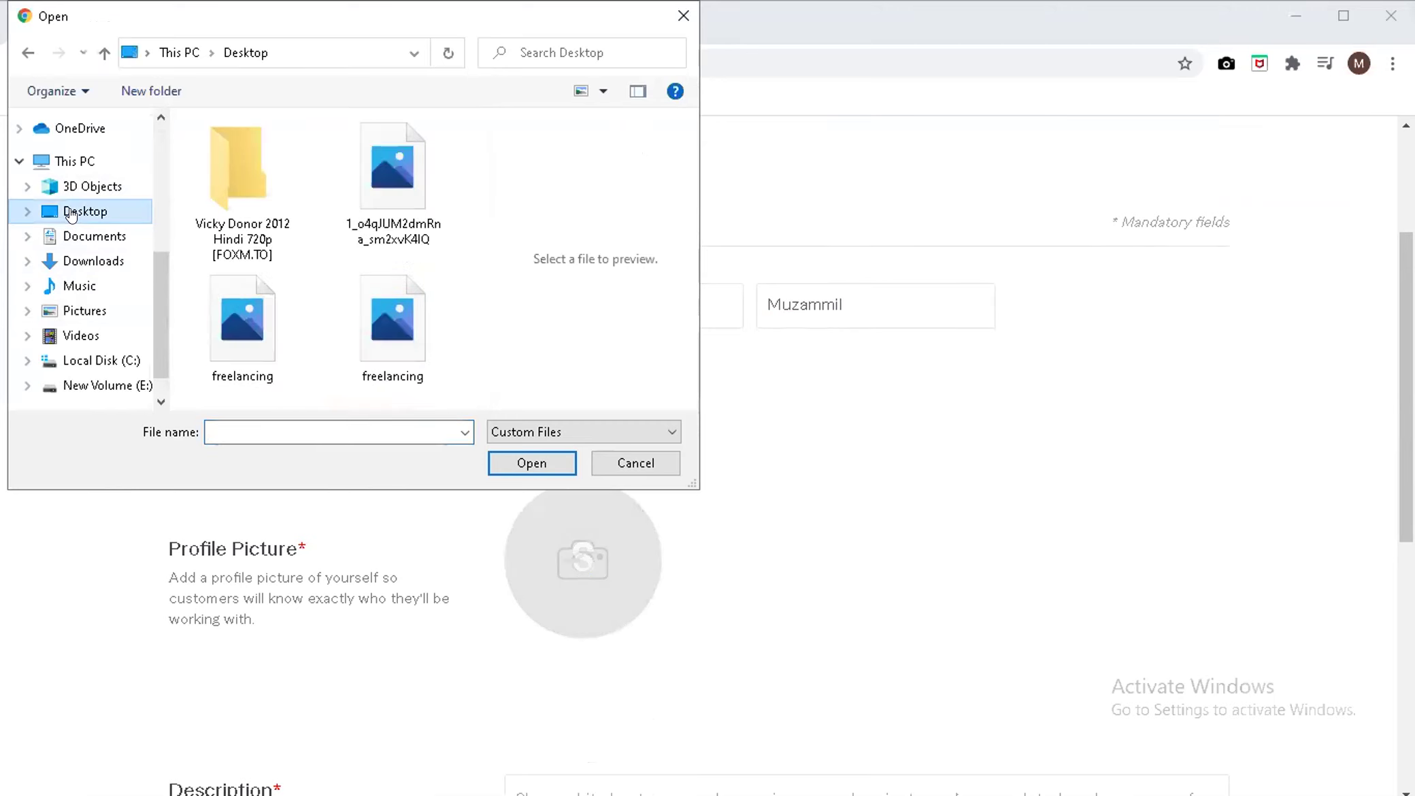
left_click(400, 184)
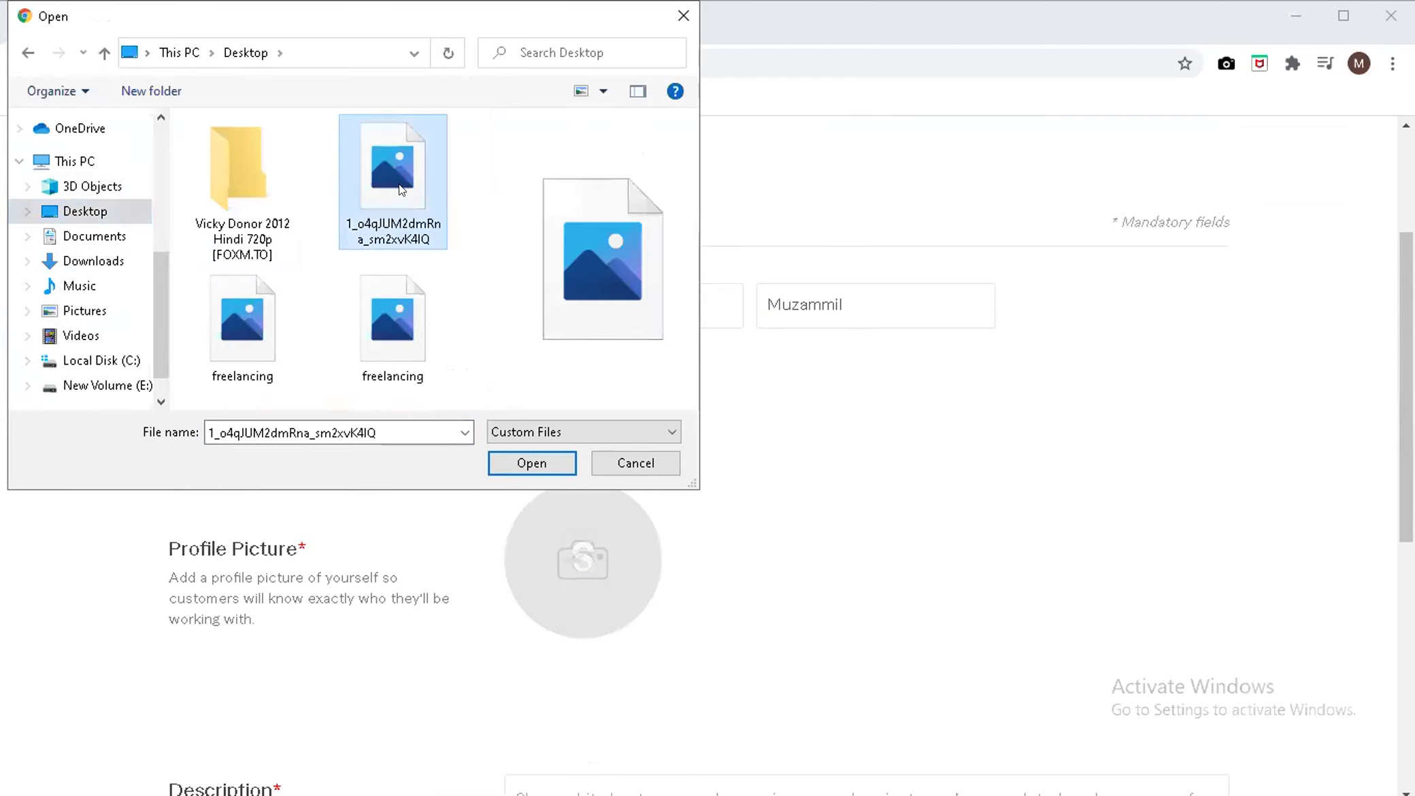
left_click(531, 463)
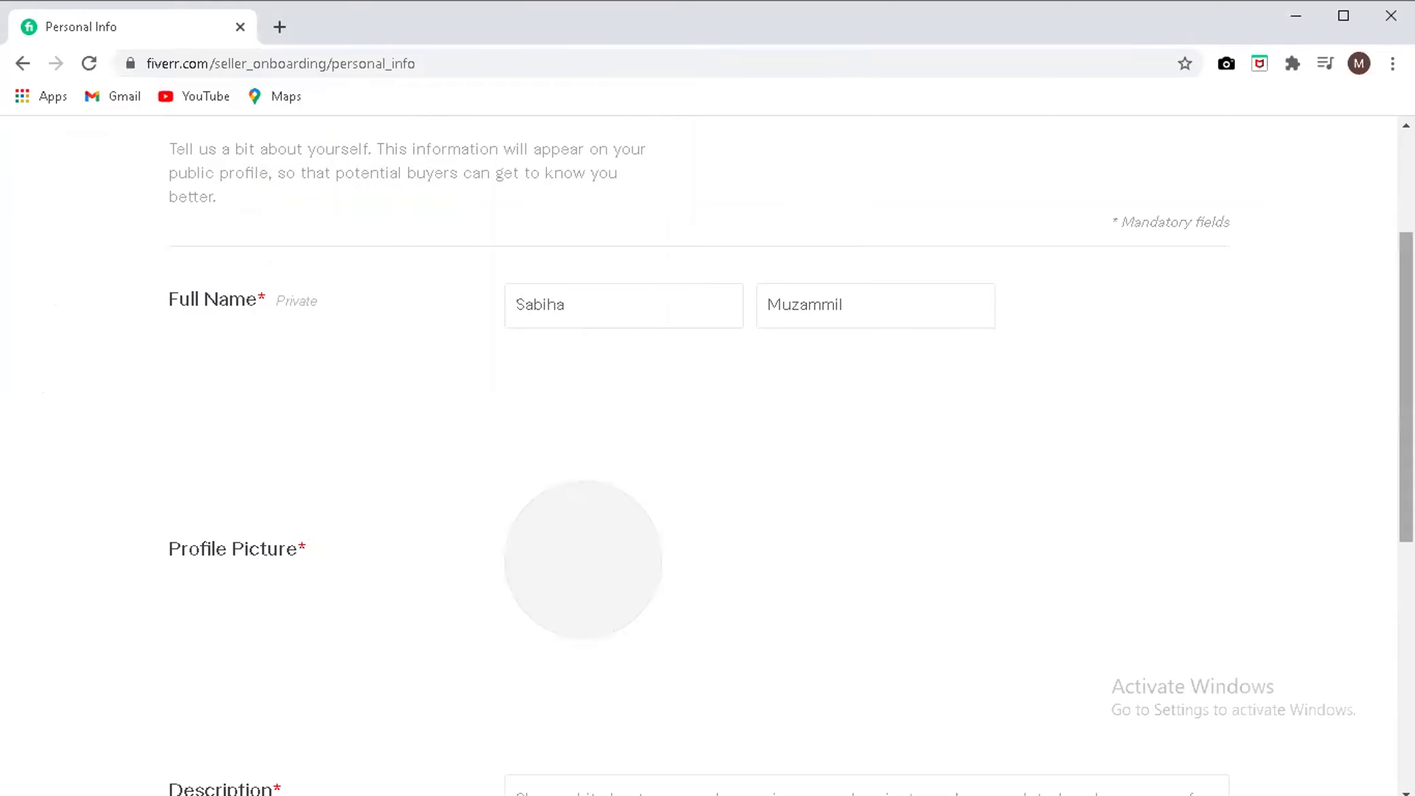
scroll(708, 456, "down", 3)
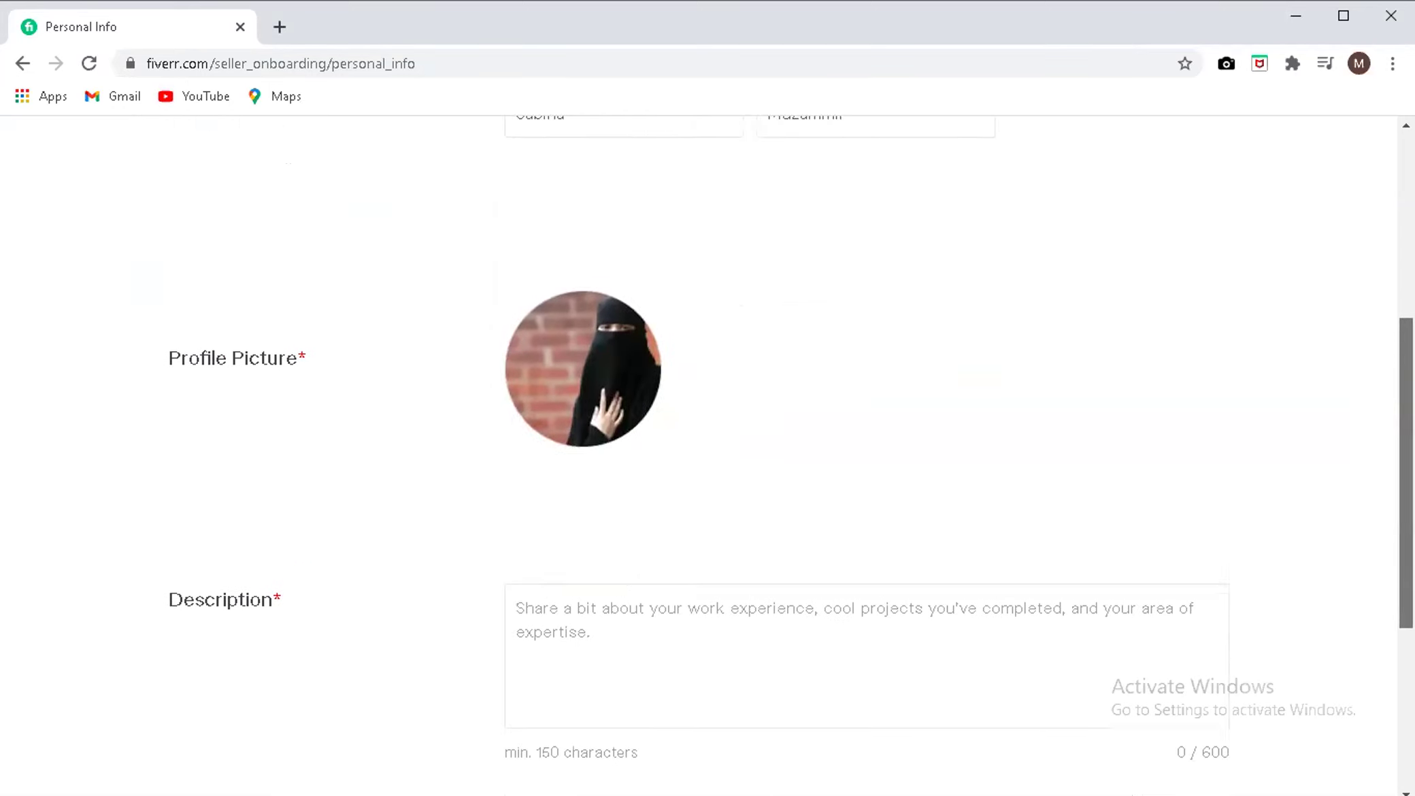
scroll(708, 456, "down", 1)
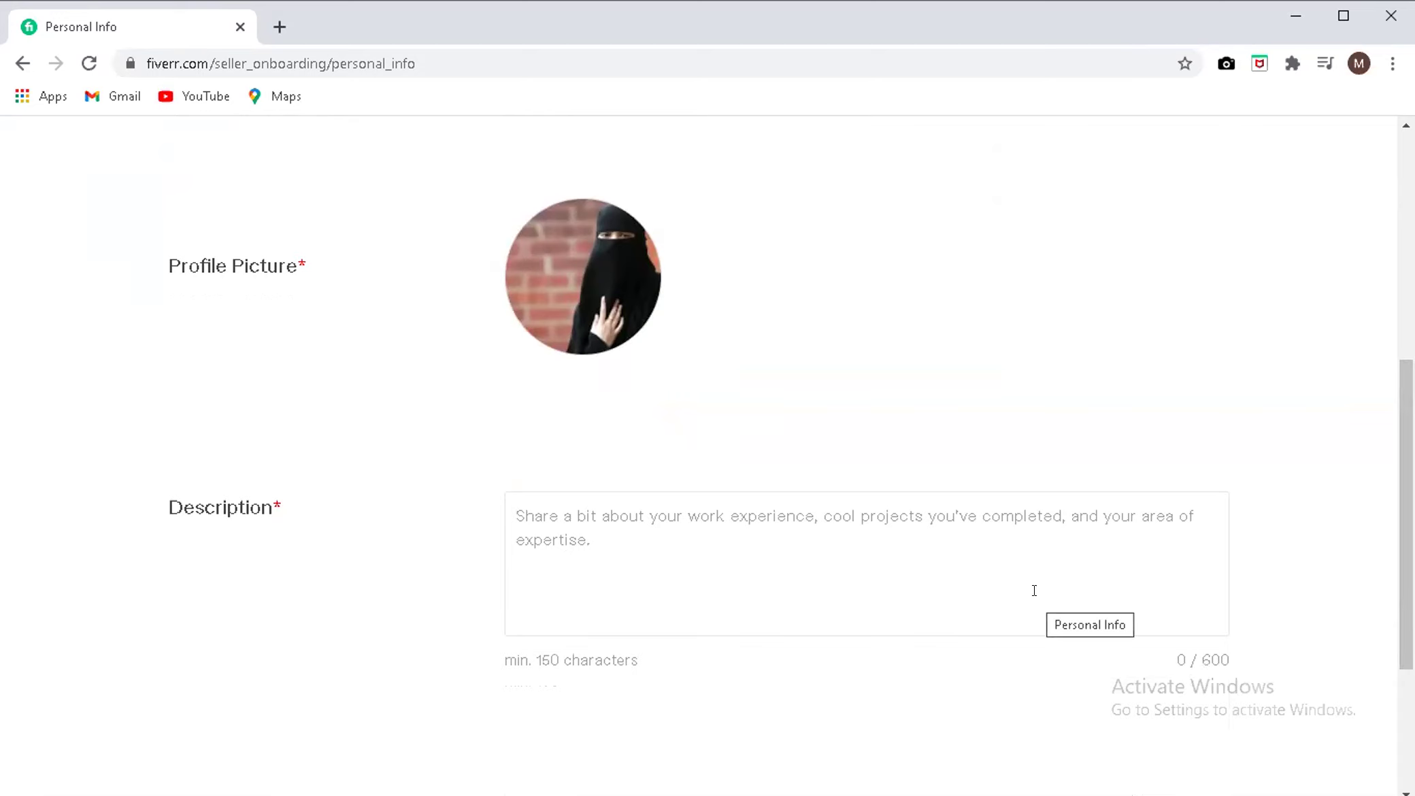
left_click(937, 553)
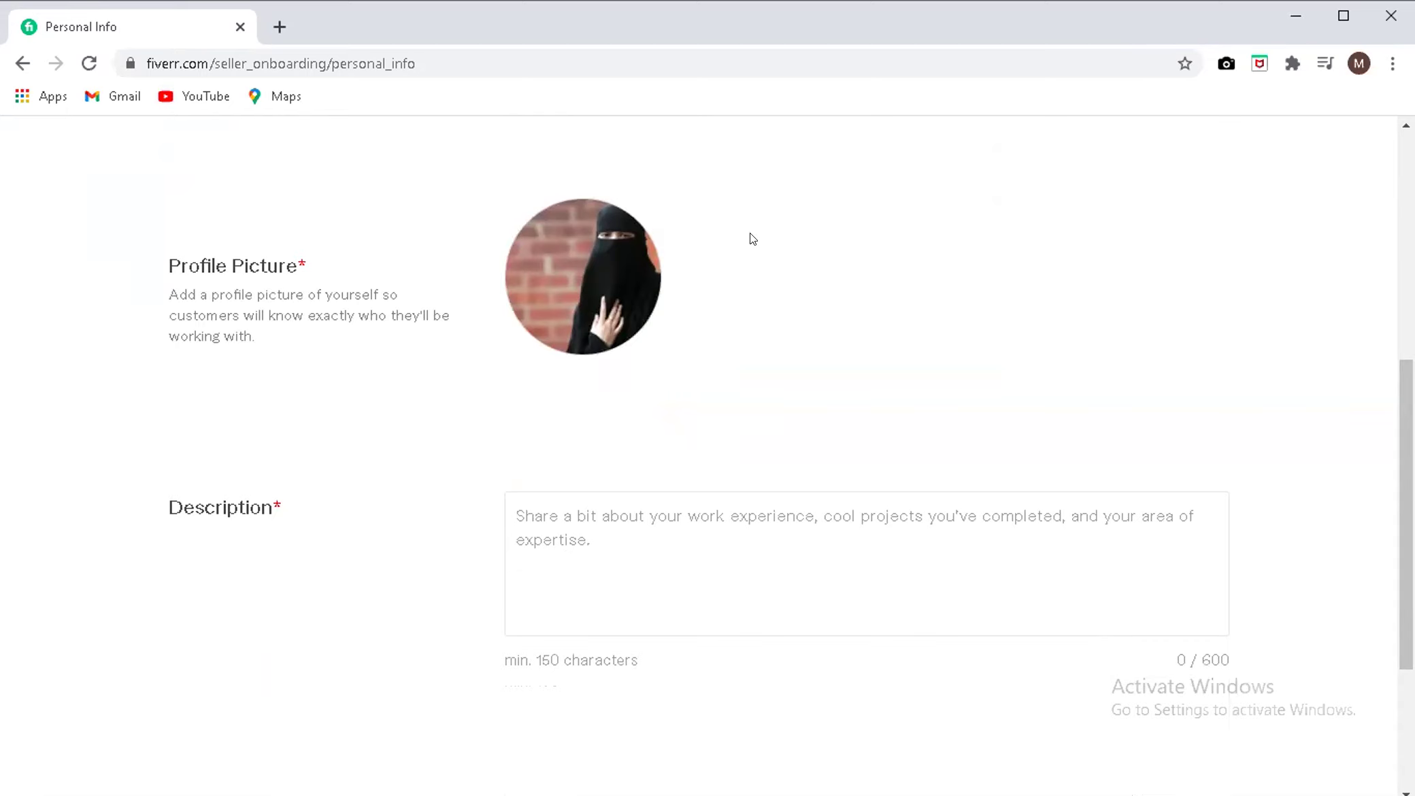
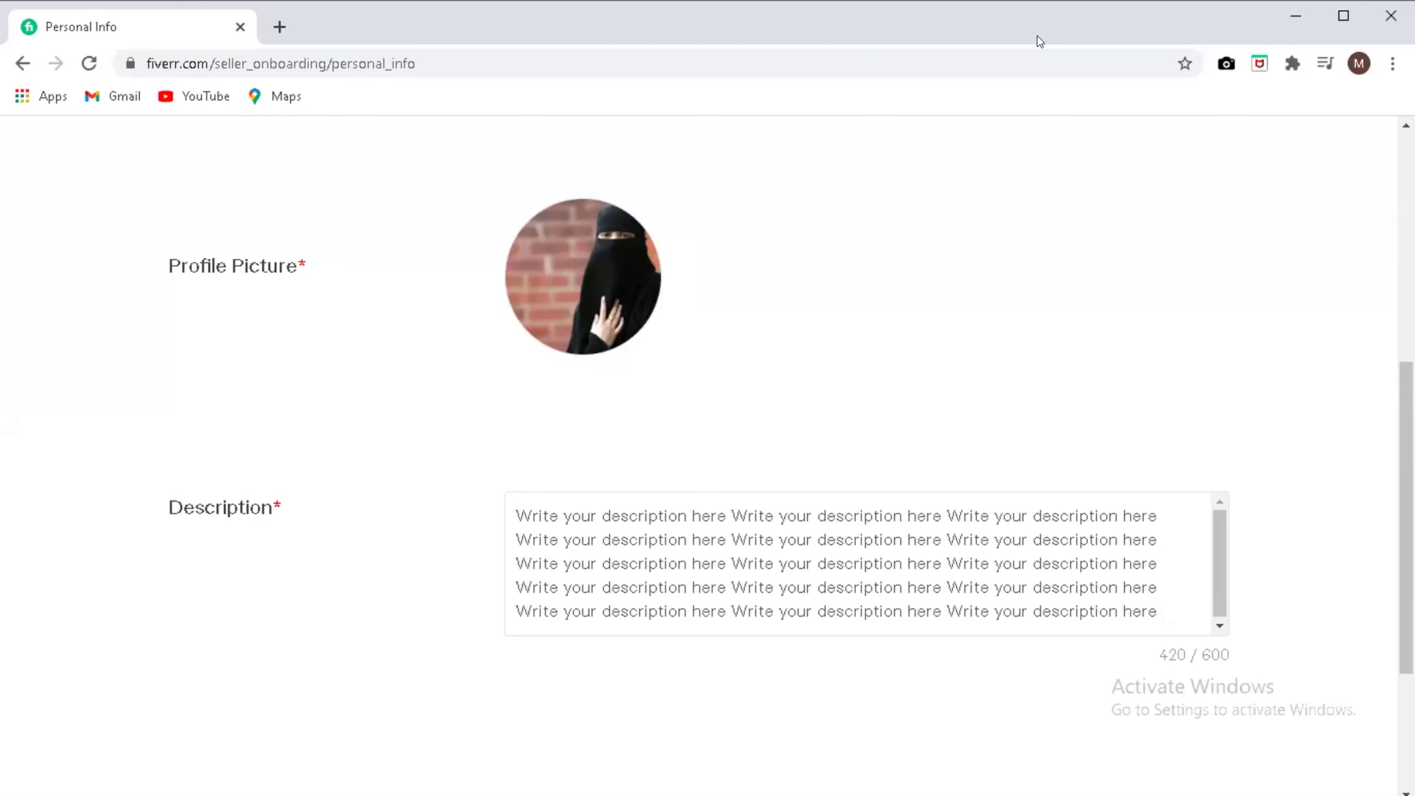
Step: Scroll down to the Languages section listing English at Basic level
scroll(1407, 517, "down", 1)
scroll(783, 456, "down", 3)
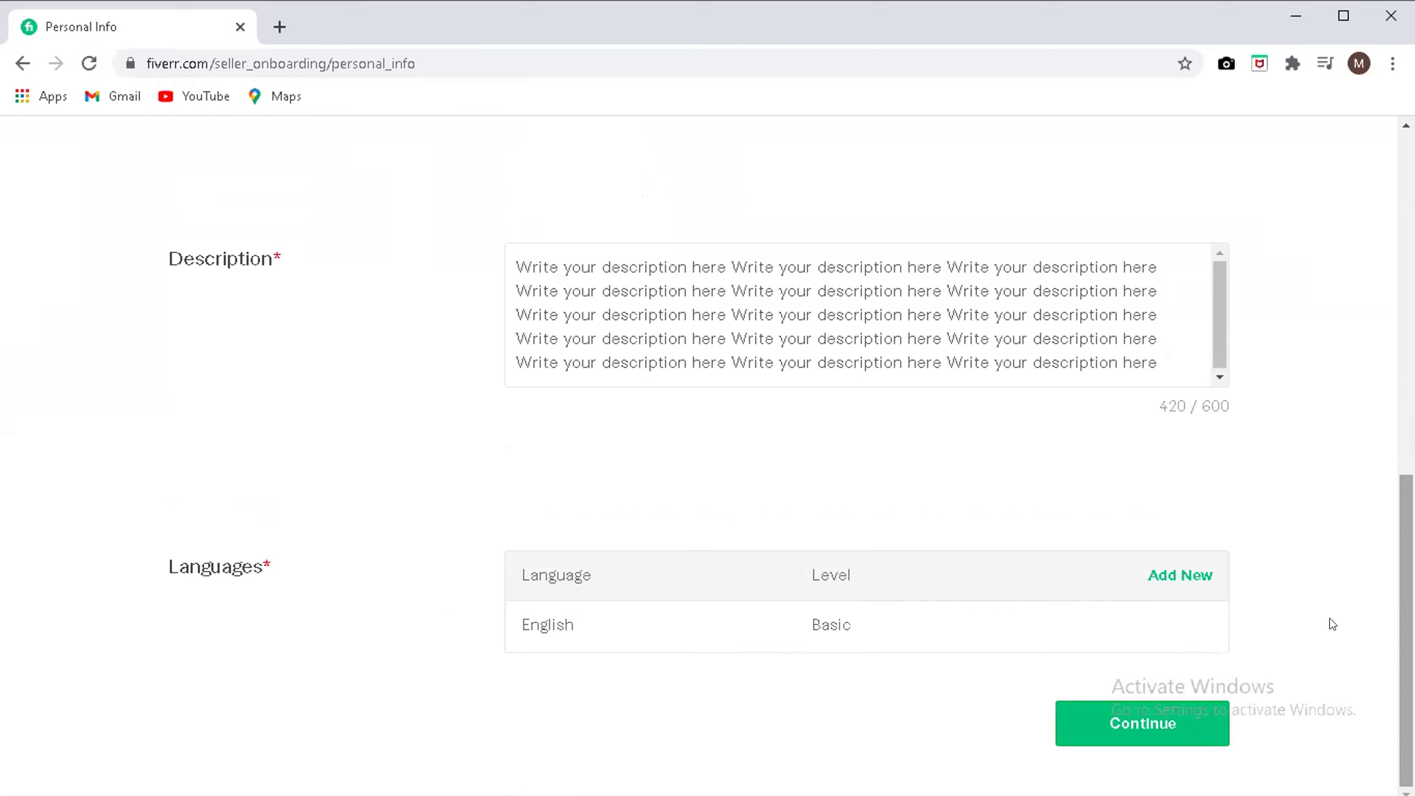
Step: Start a new language entry with Fluent proficiency, then abandon it
left_click(1178, 573)
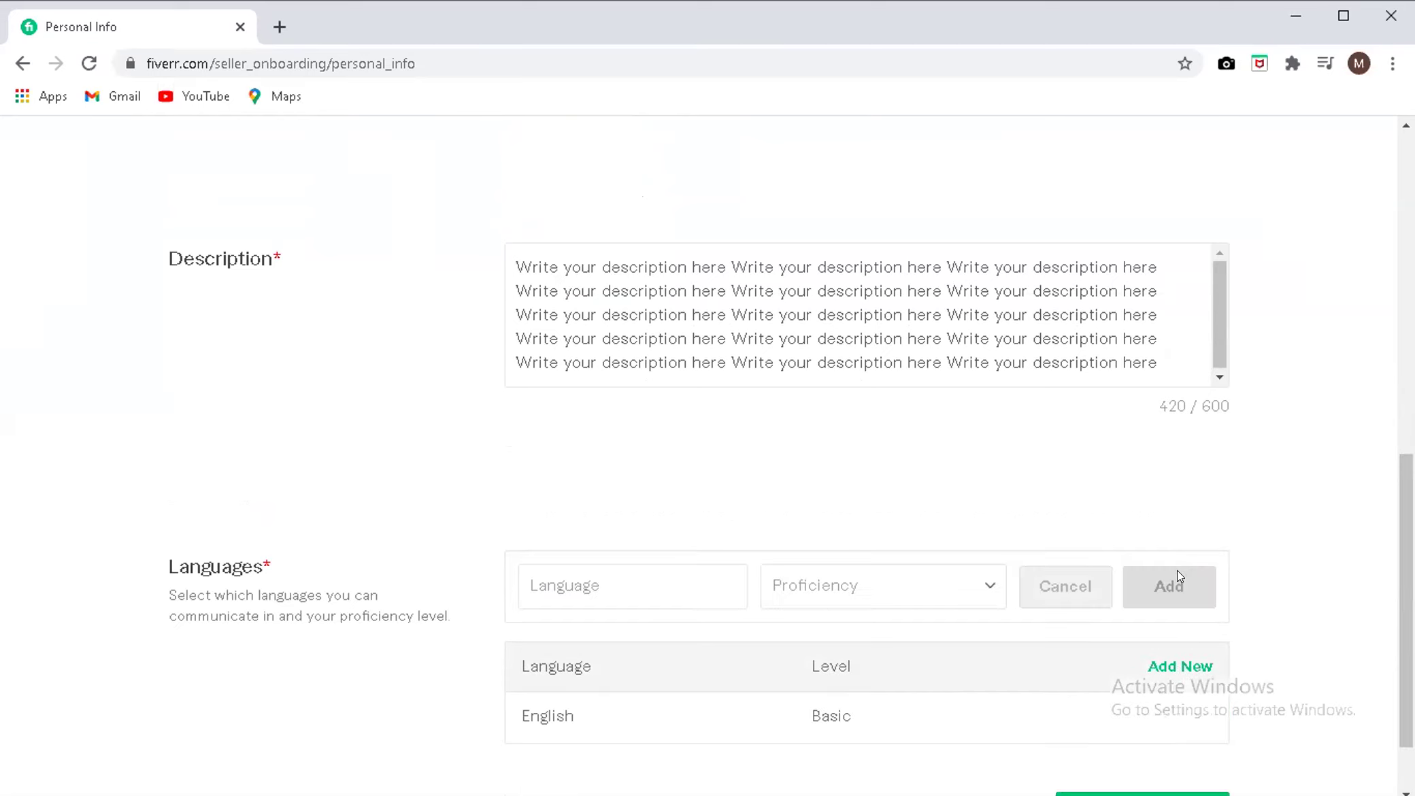
left_click(847, 588)
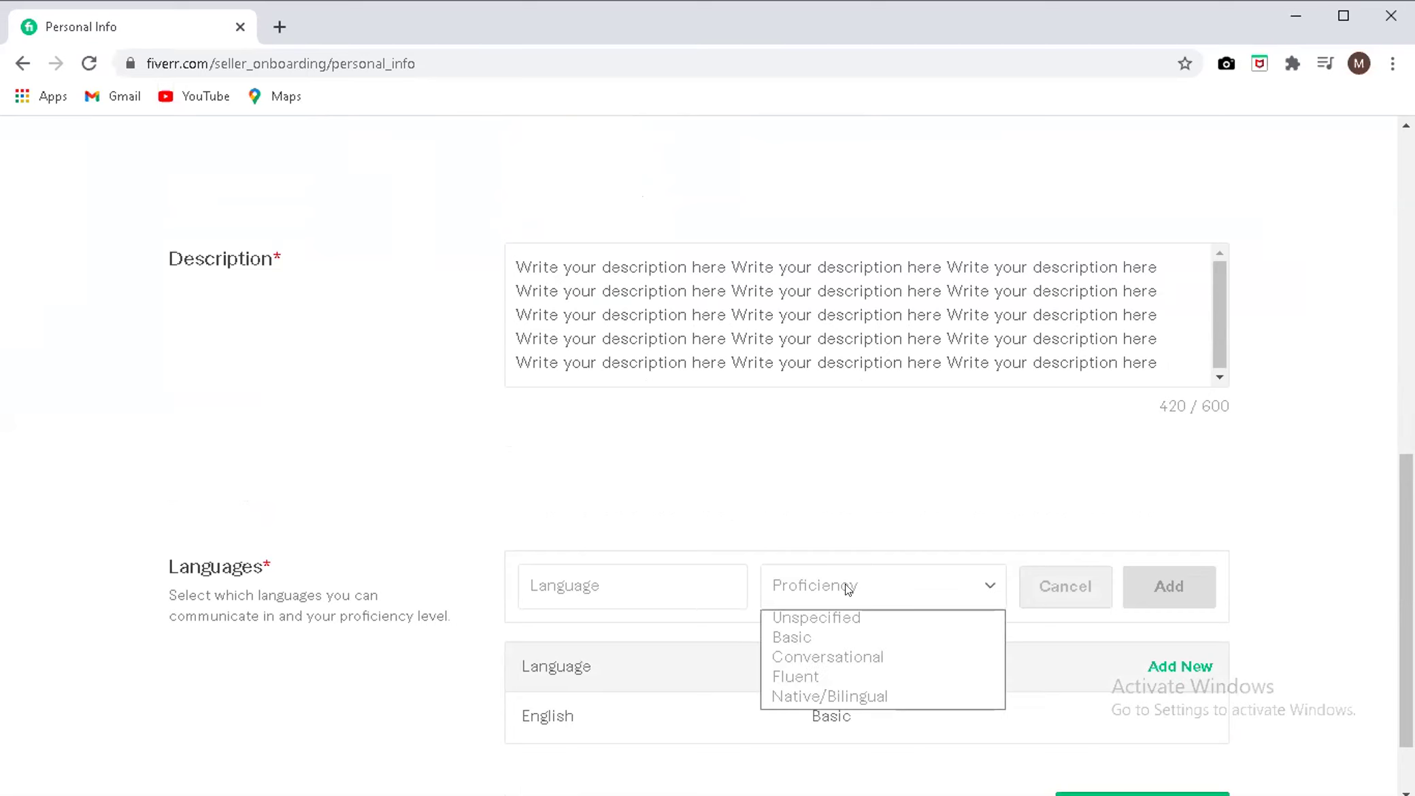
left_click(803, 673)
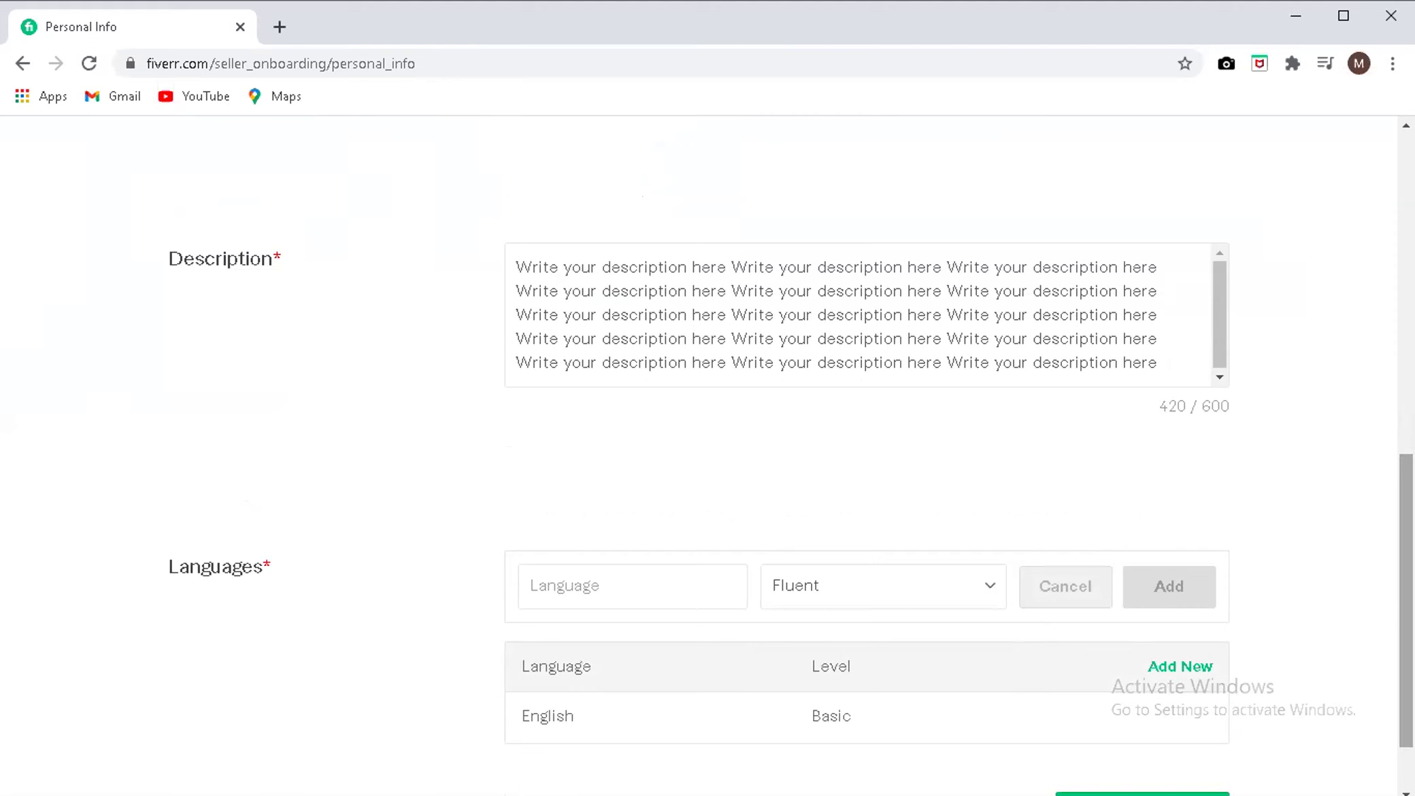
Step: Edit the English entry and update its proficiency to Fluent
scroll(1406, 599, "down", 2)
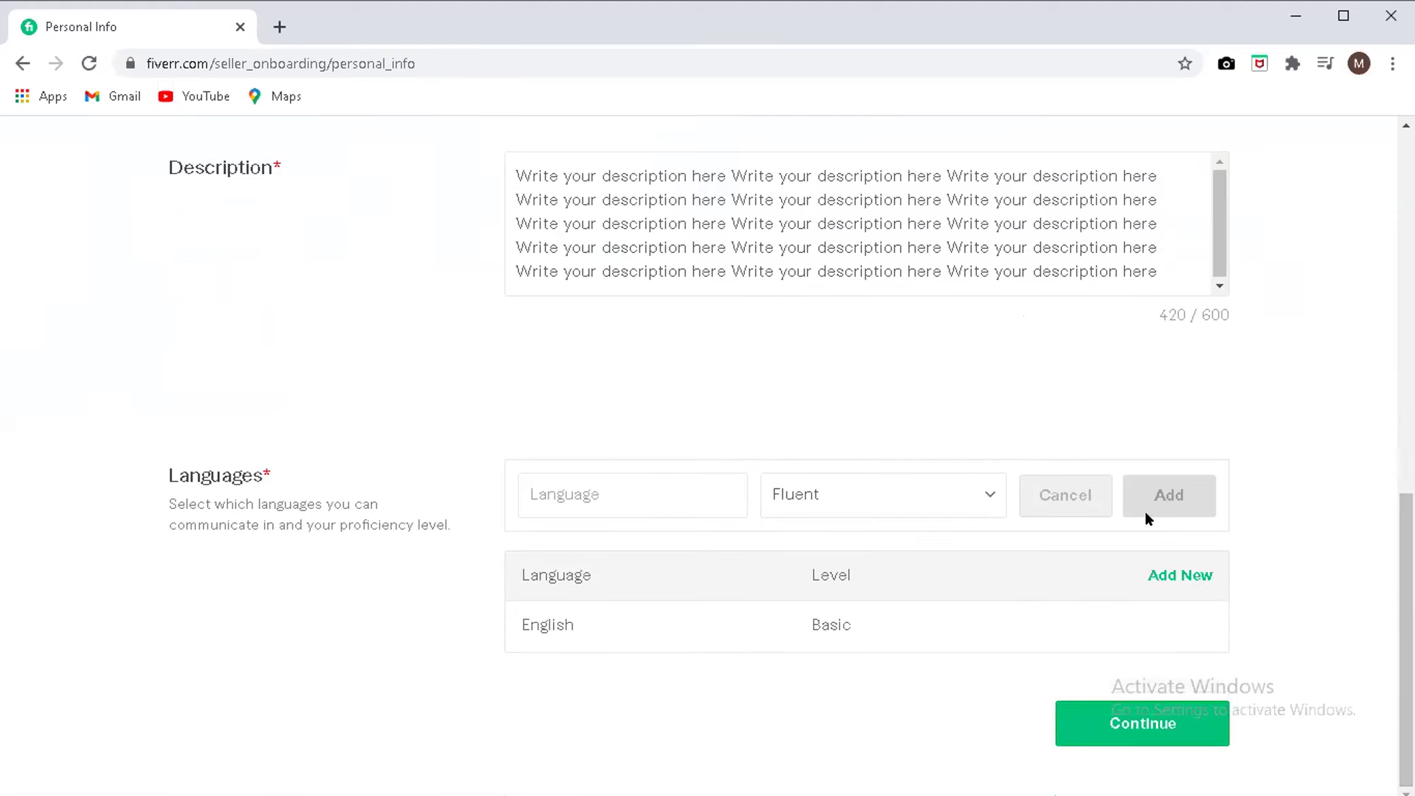
mouse_move(1115, 636)
left_click(1192, 627)
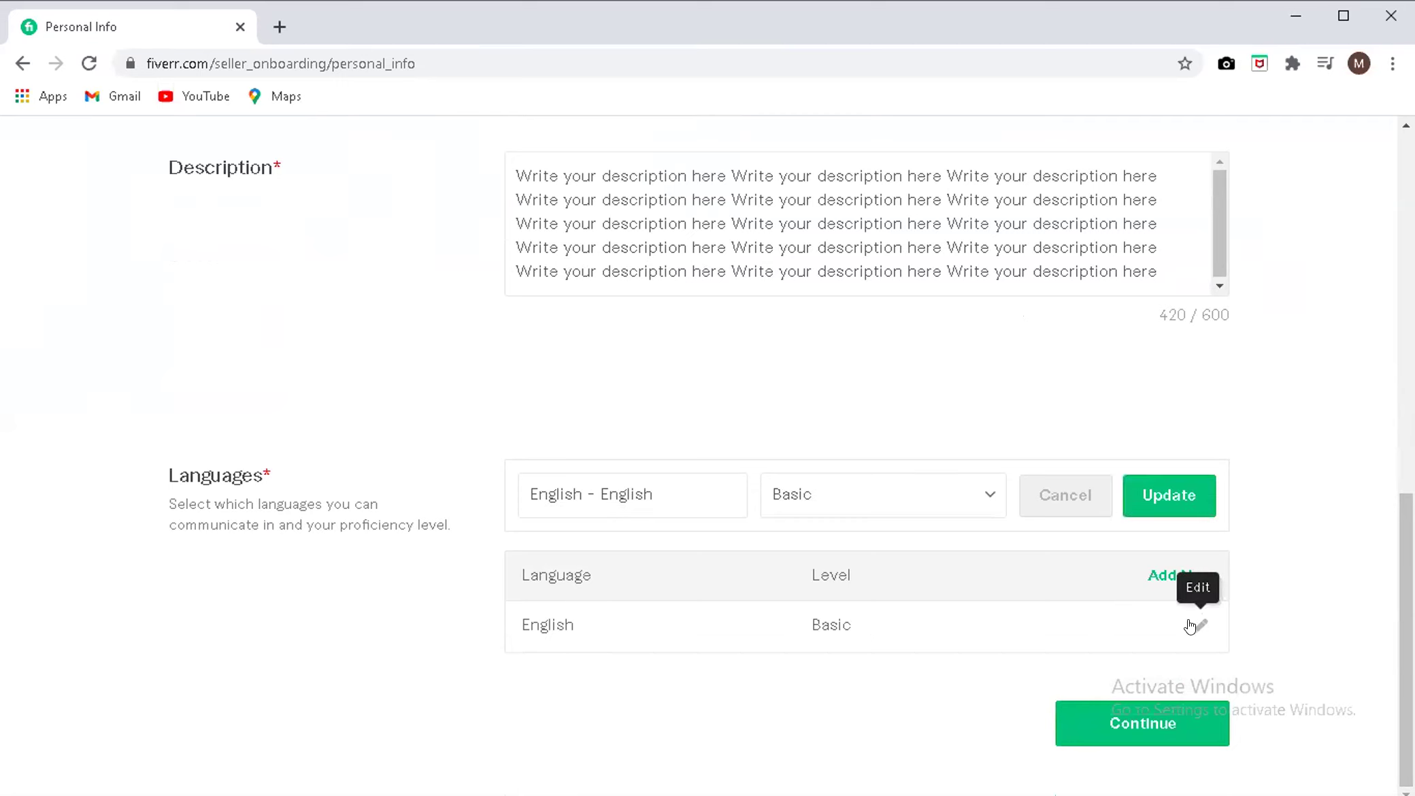
left_click(886, 494)
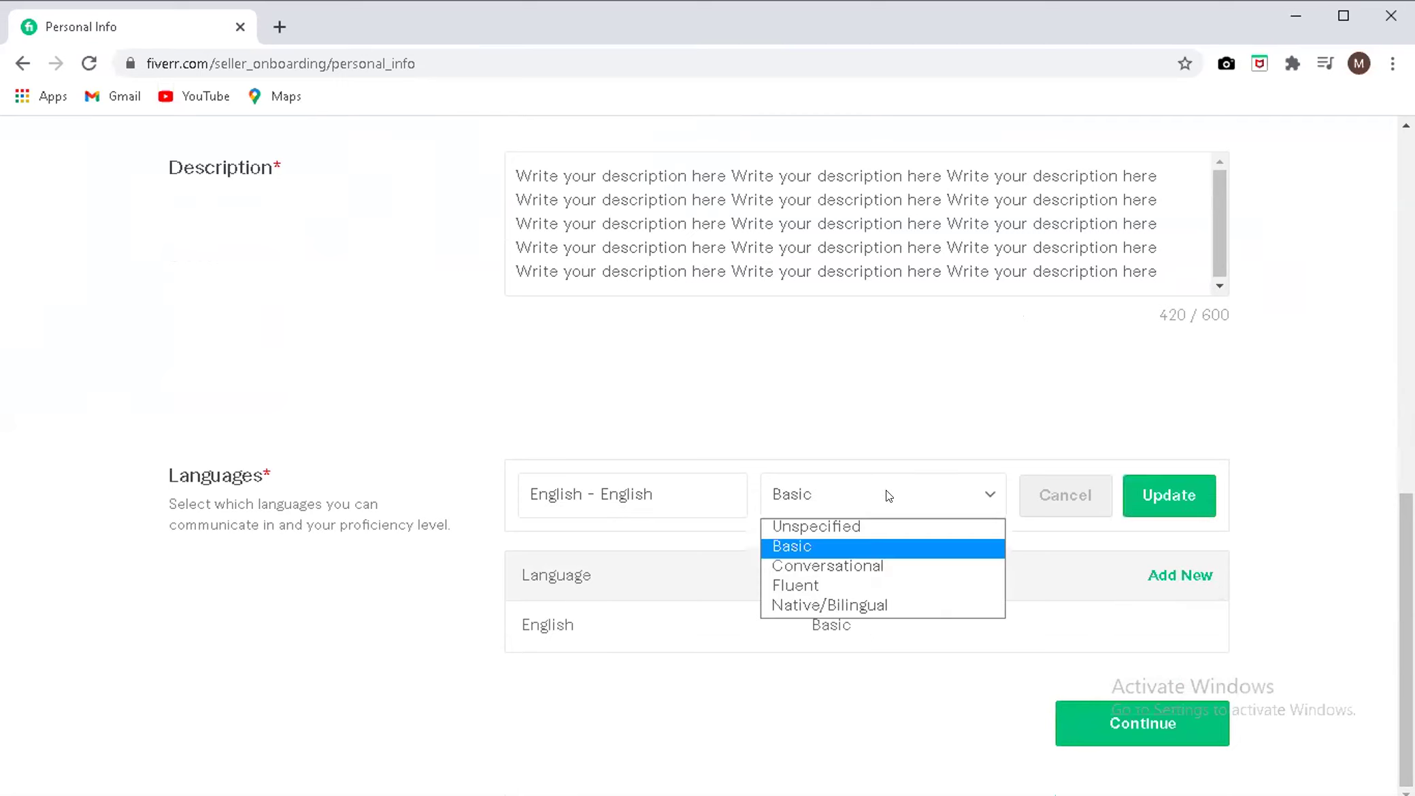
left_click(798, 585)
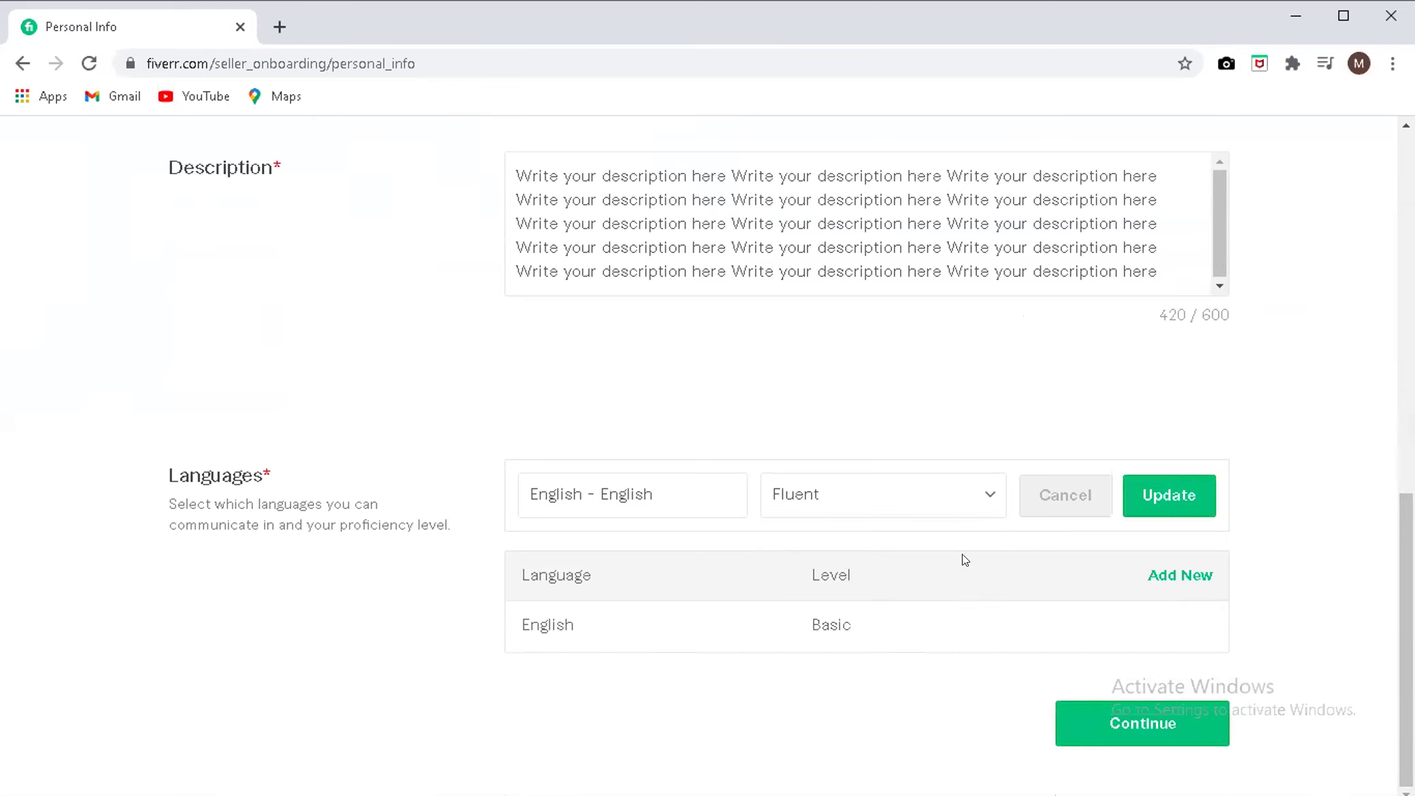
left_click(1152, 502)
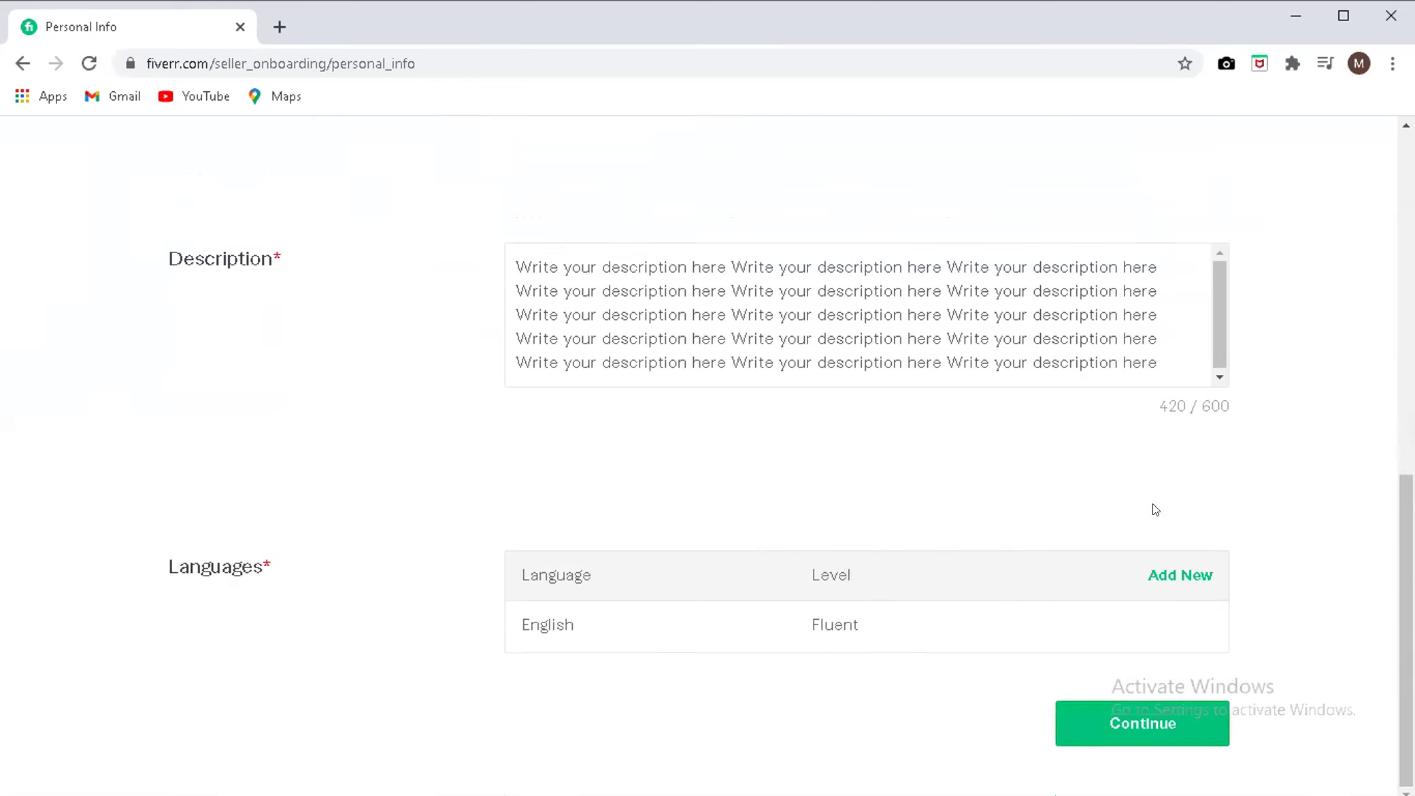
Step: Continue to Professional Info and choose Graphics & Design as the occupation
left_click(1169, 723)
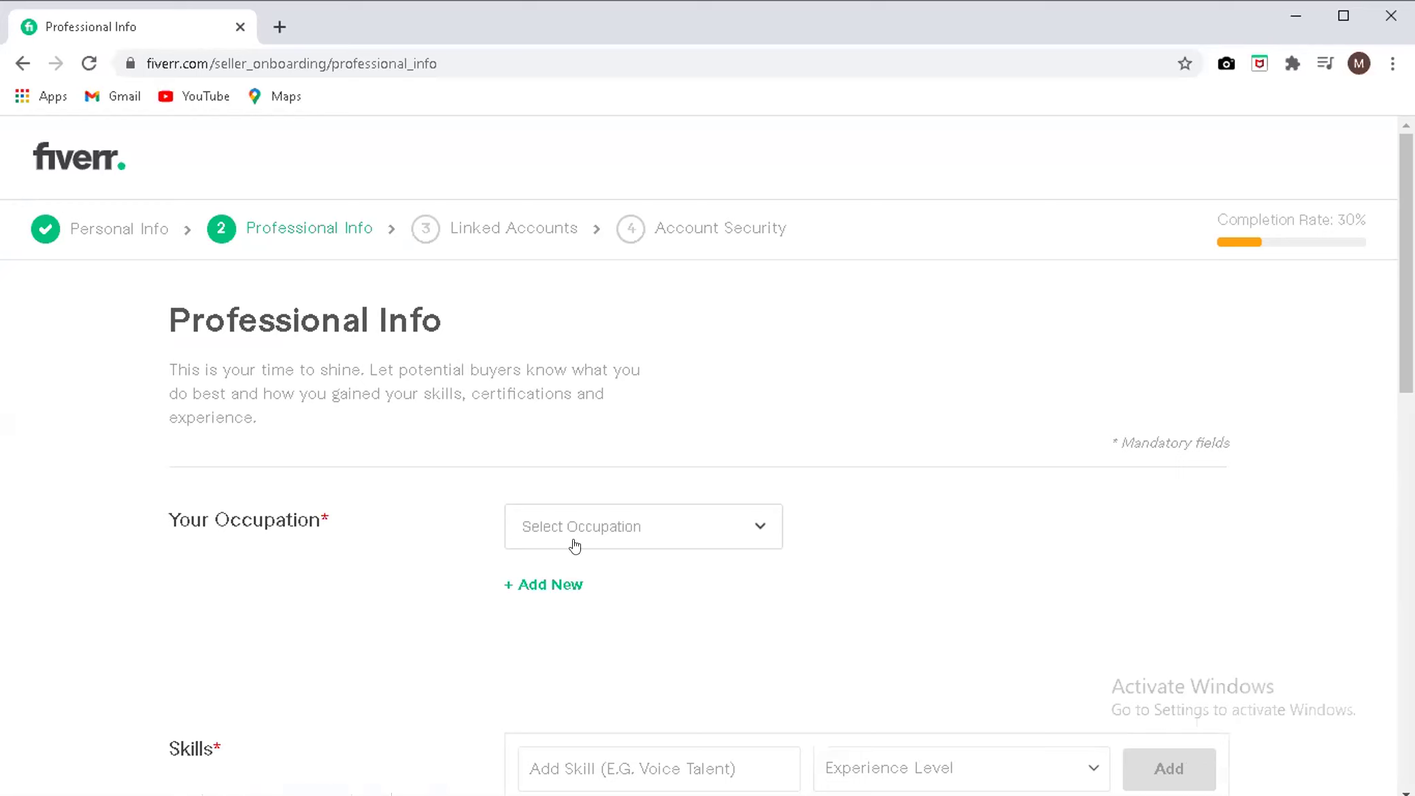
left_click(607, 528)
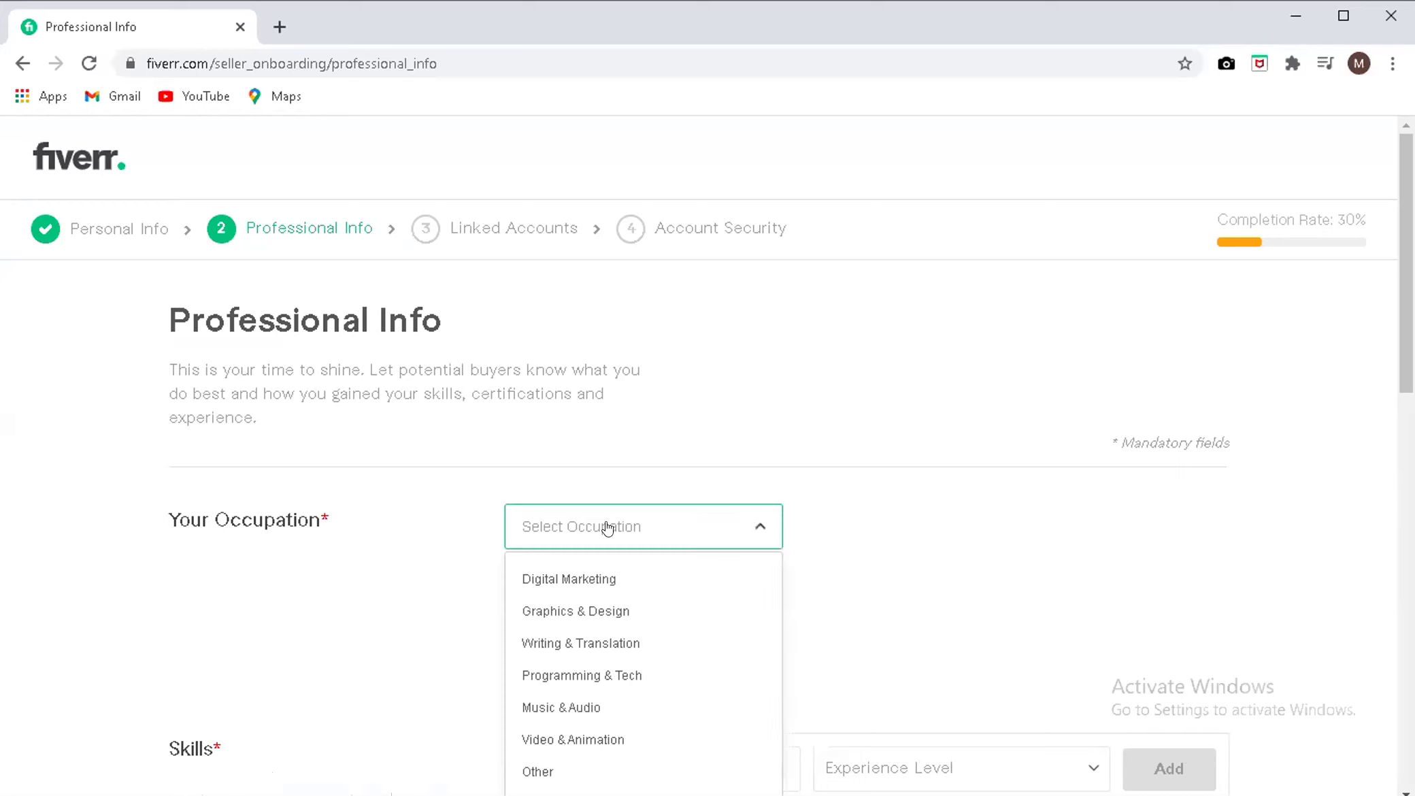
scroll(607, 528, "down", 3)
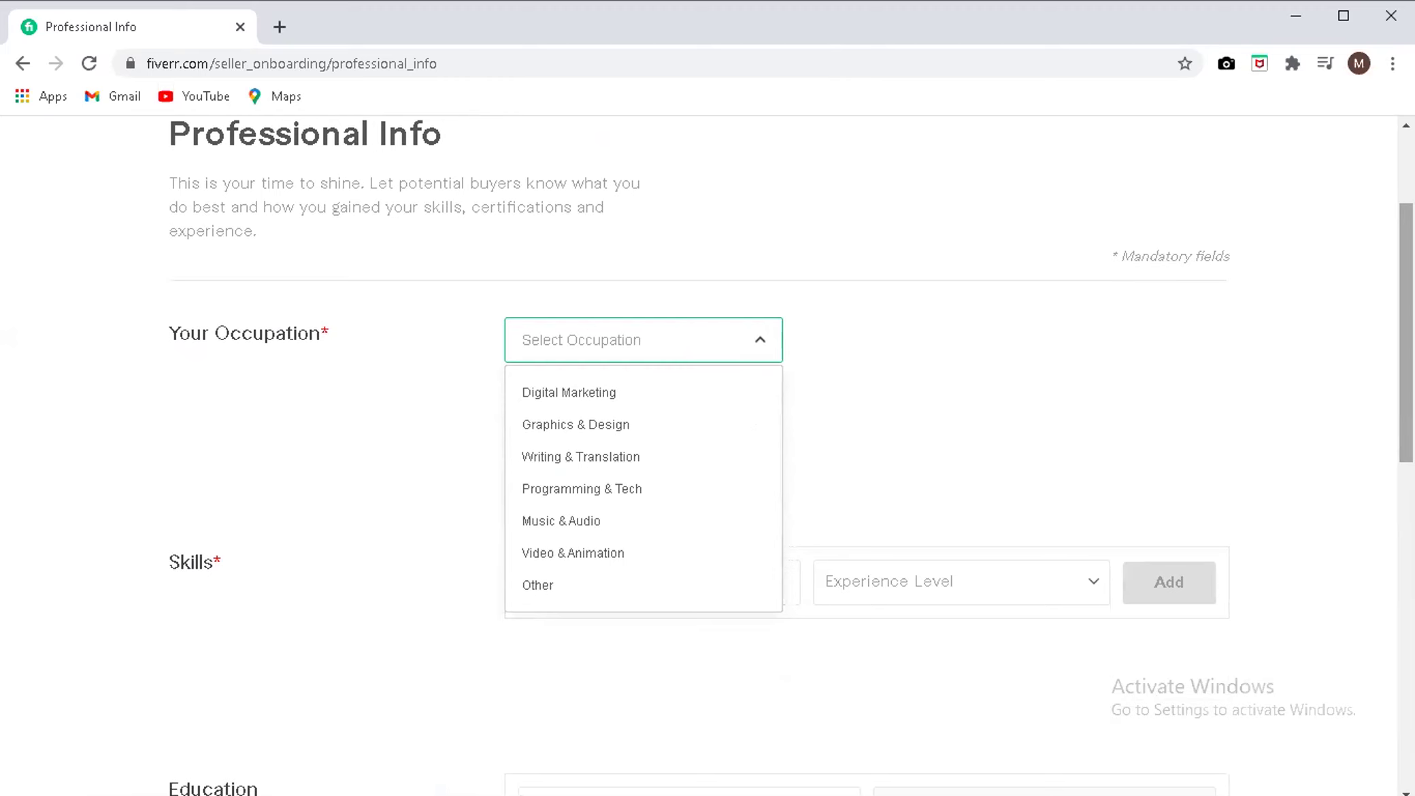
left_click(590, 423)
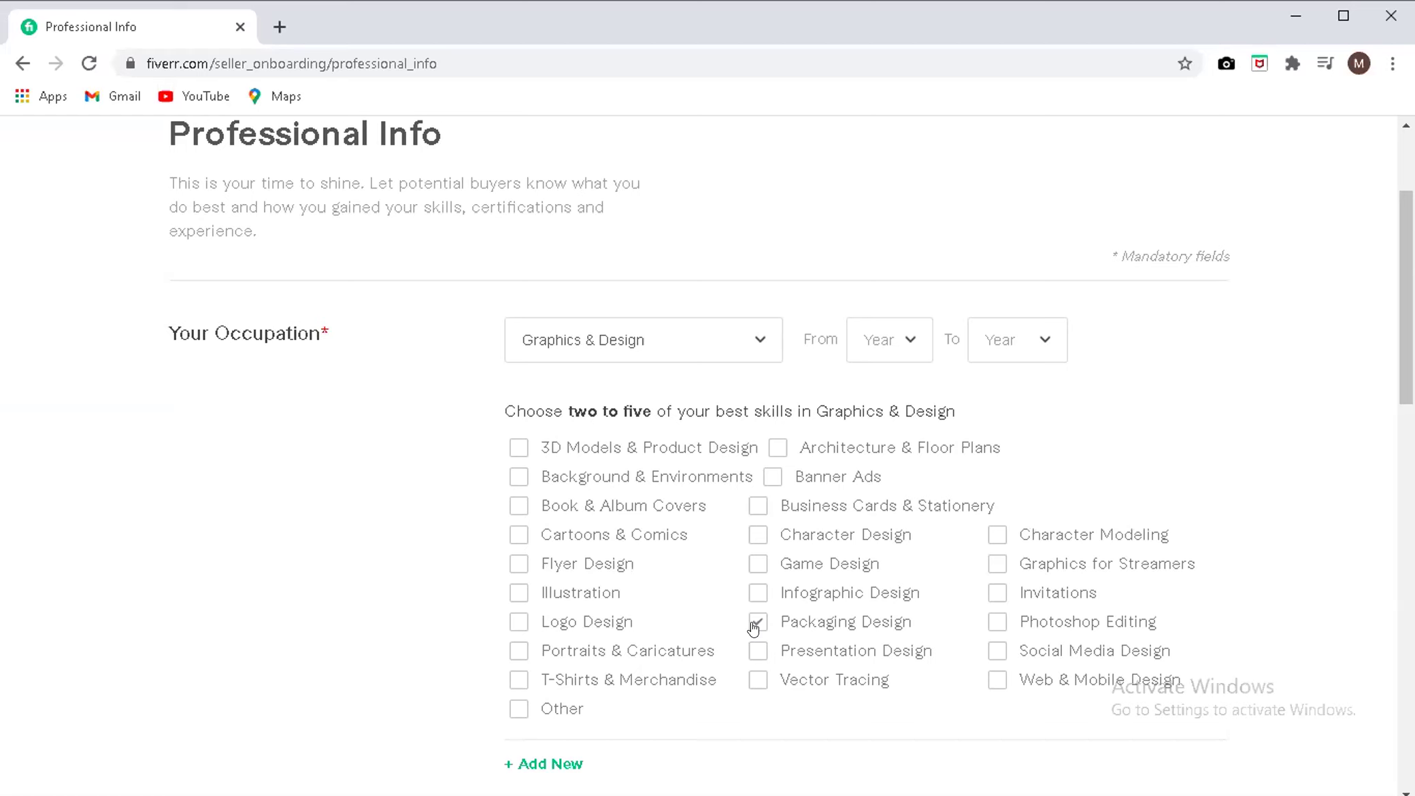
Step: Tick Presentation Design and Book & Album Covers as Graphics & Design skills
left_click(756, 652)
left_click(520, 506)
Step: Set the occupation's From year to 2014 and To year to 2020
left_click(886, 357)
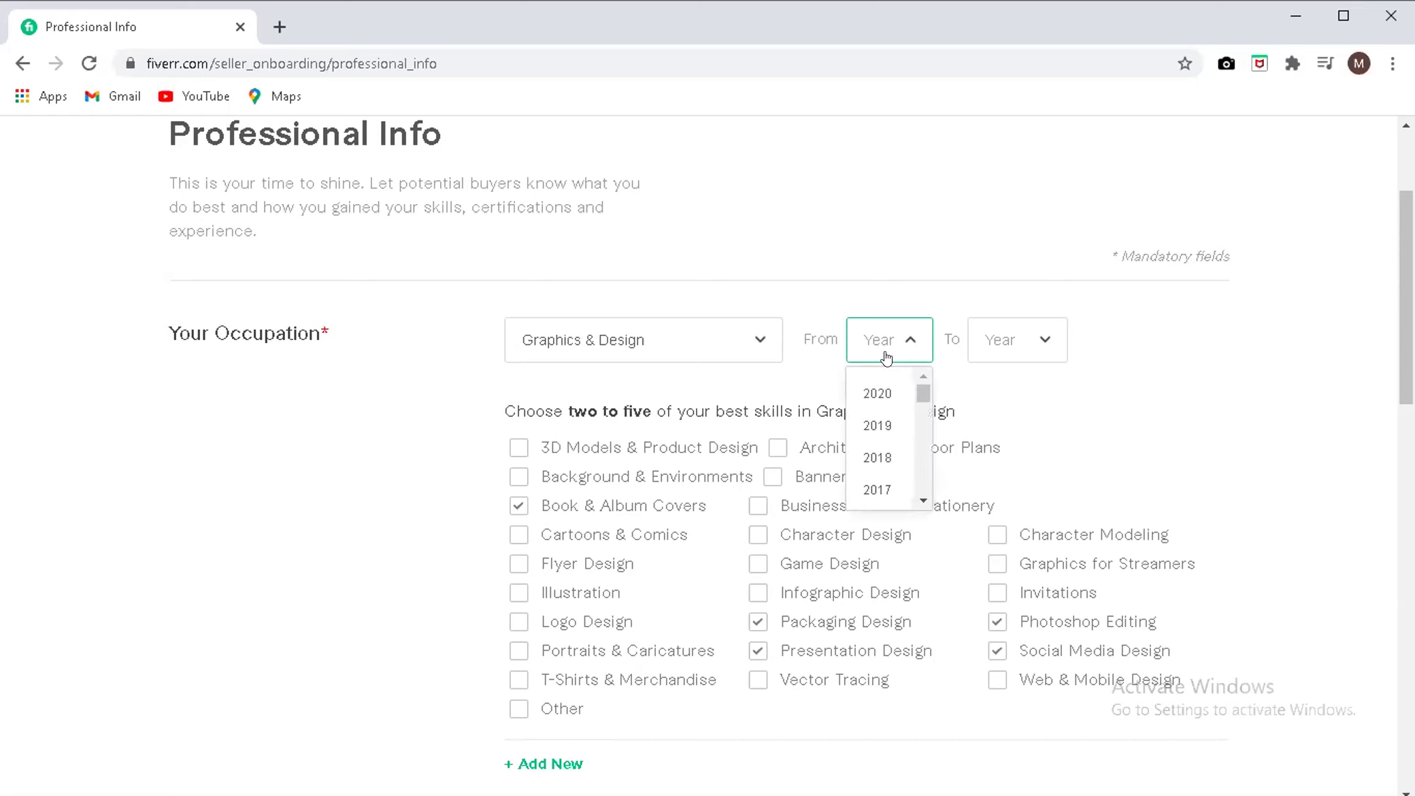
left_click(923, 501)
left_click(923, 502)
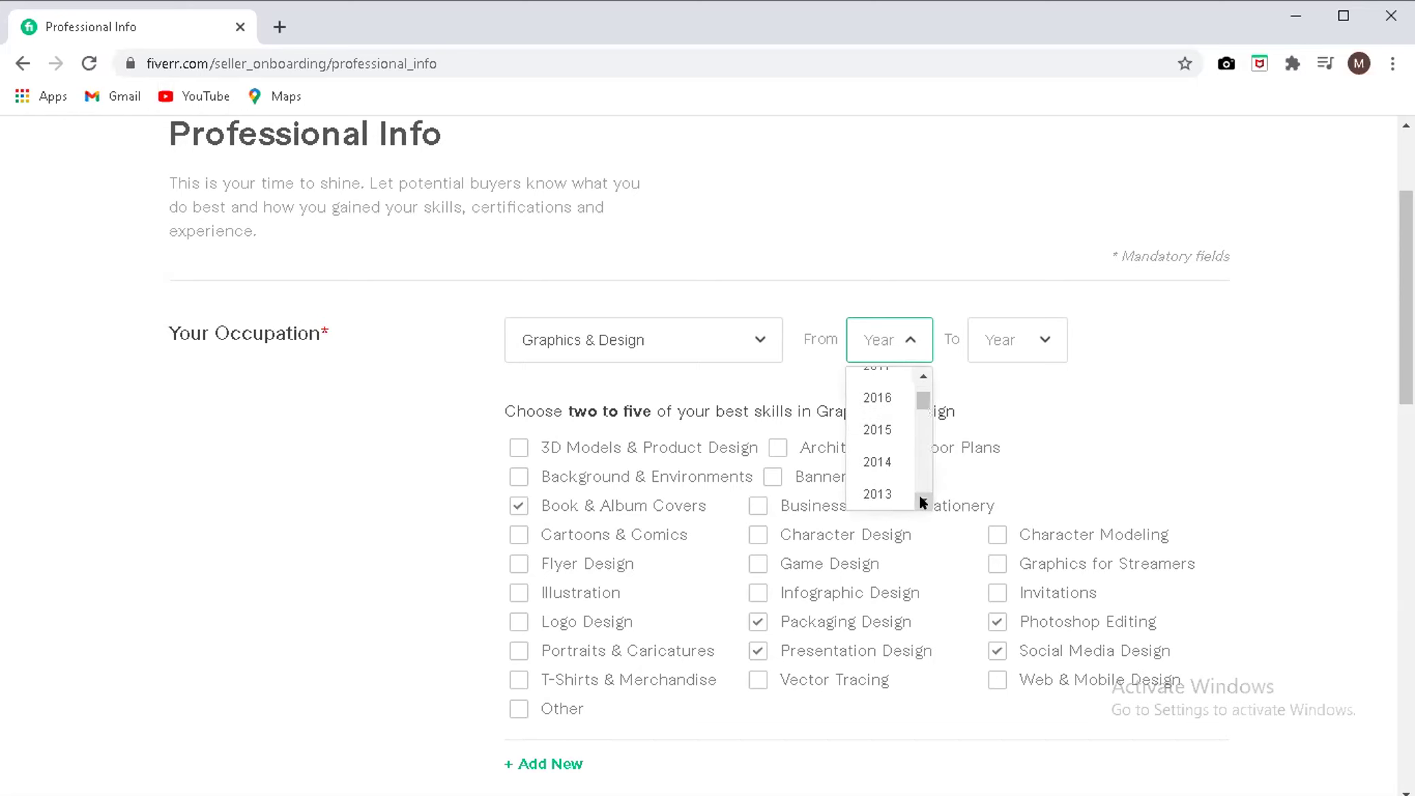
left_click(877, 462)
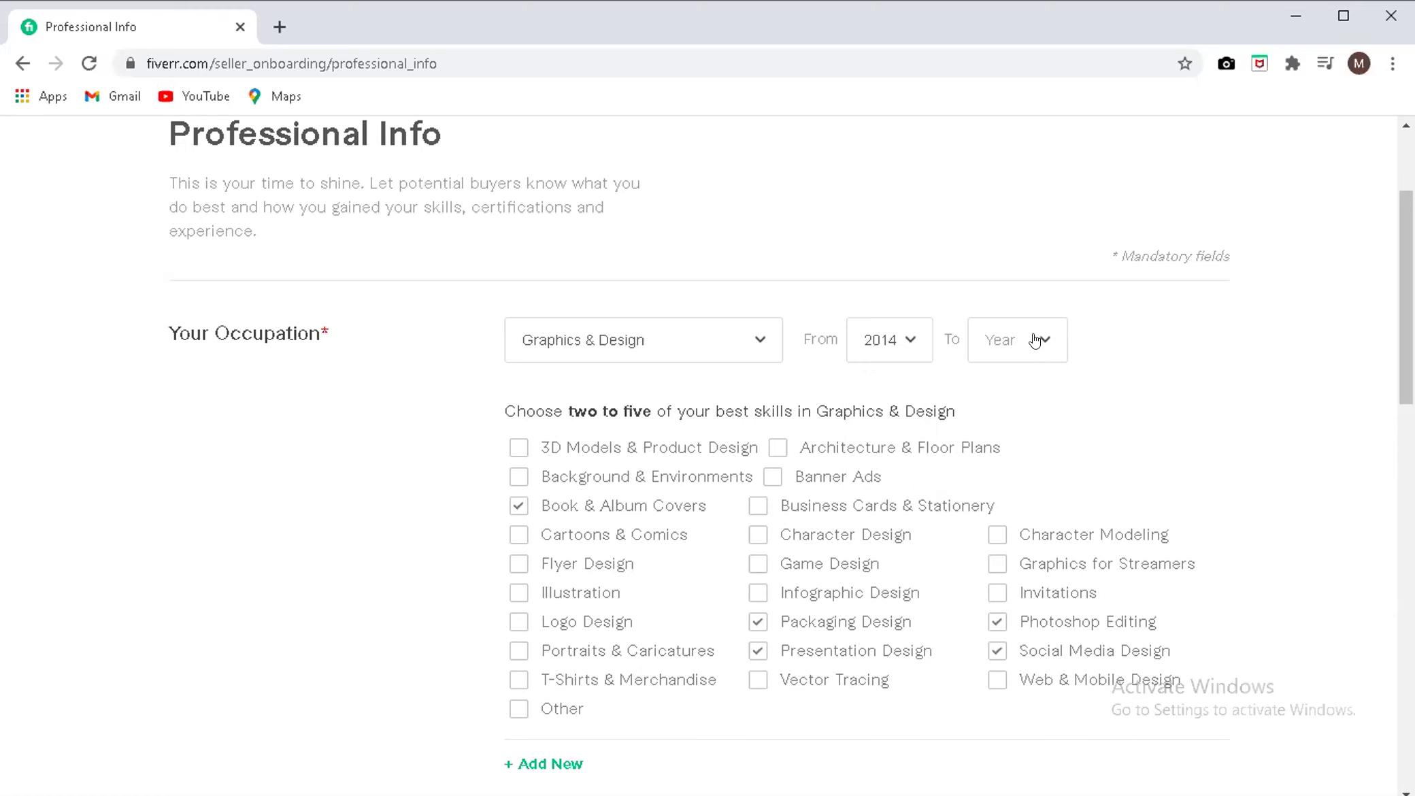
left_click(1009, 346)
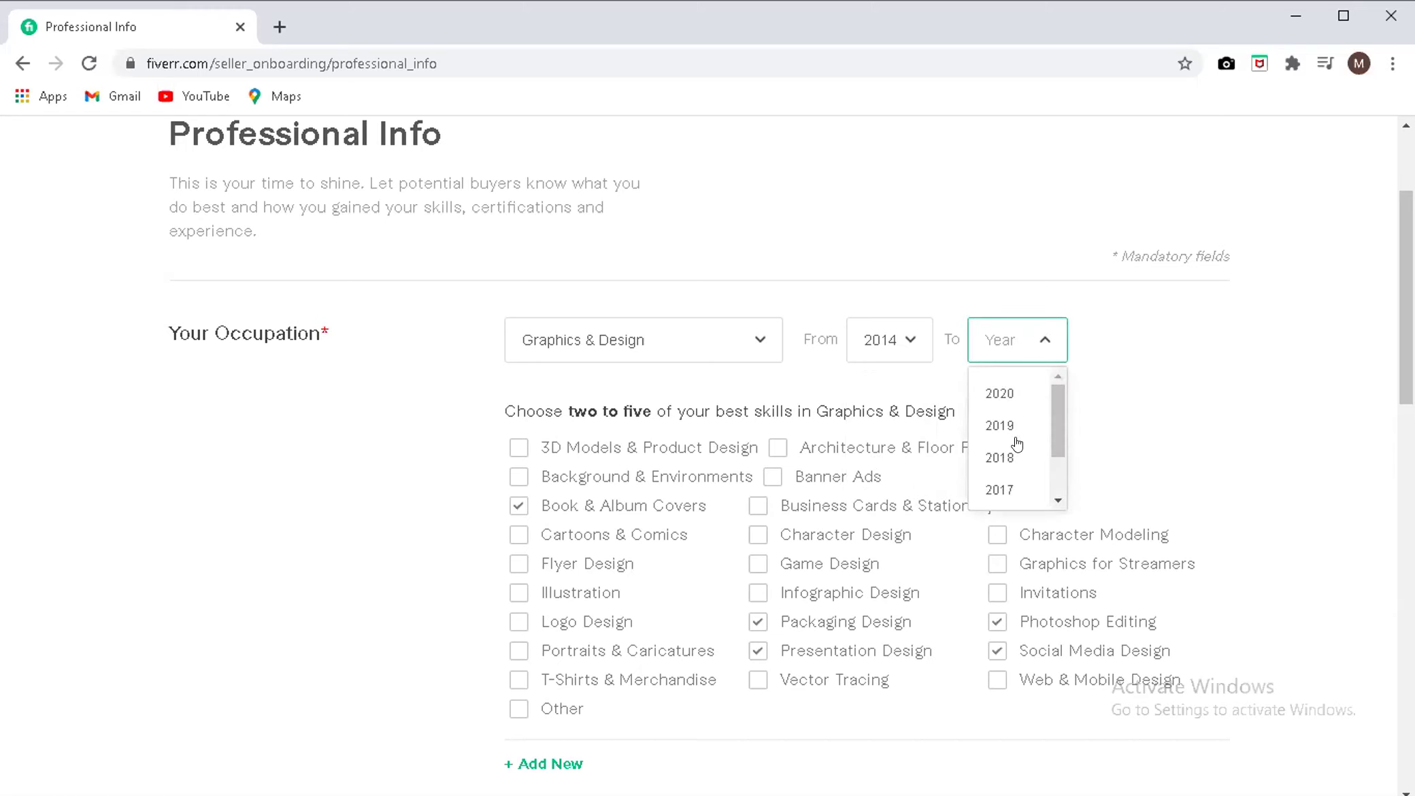
left_click(1013, 392)
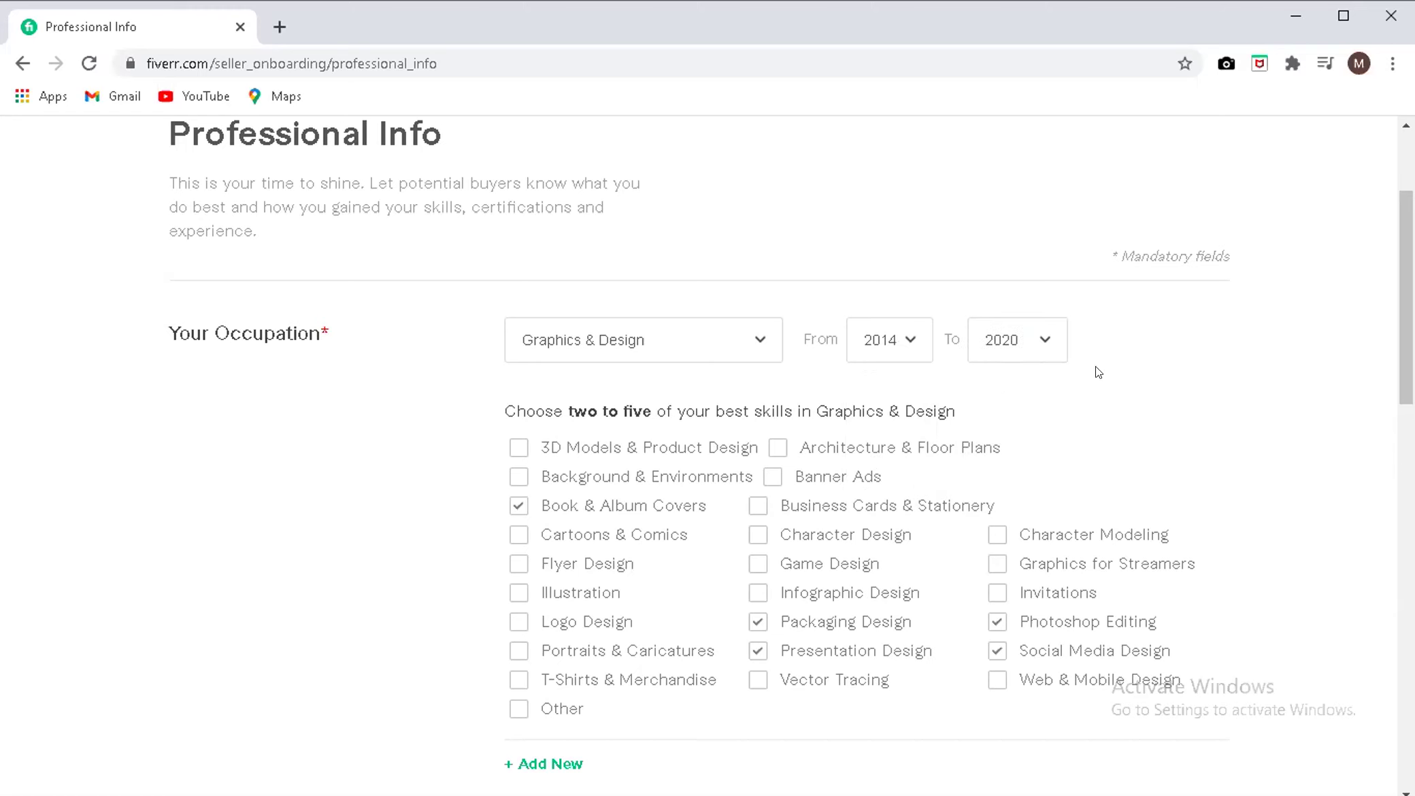
scroll(1096, 371, "down", 5)
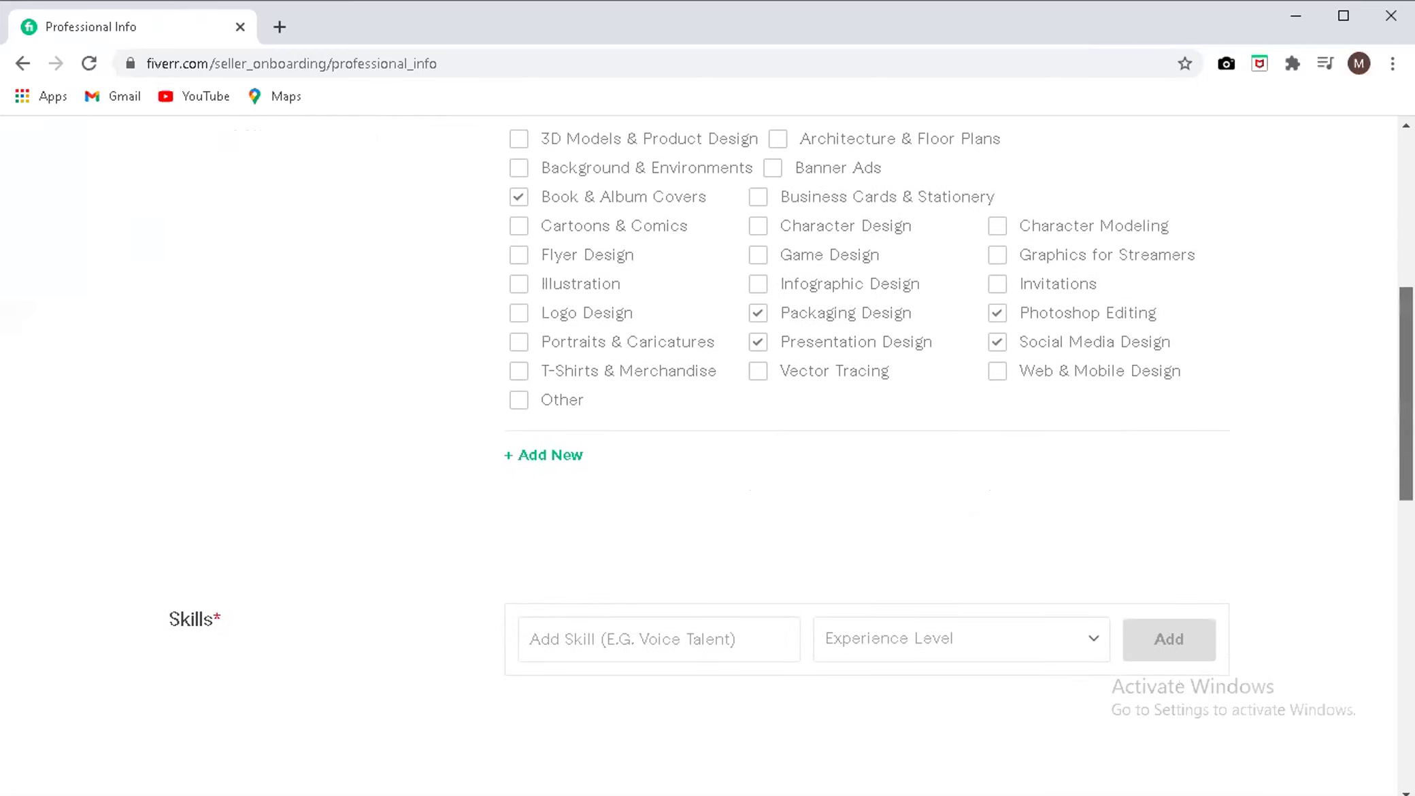
scroll(790, 422, "down", 2)
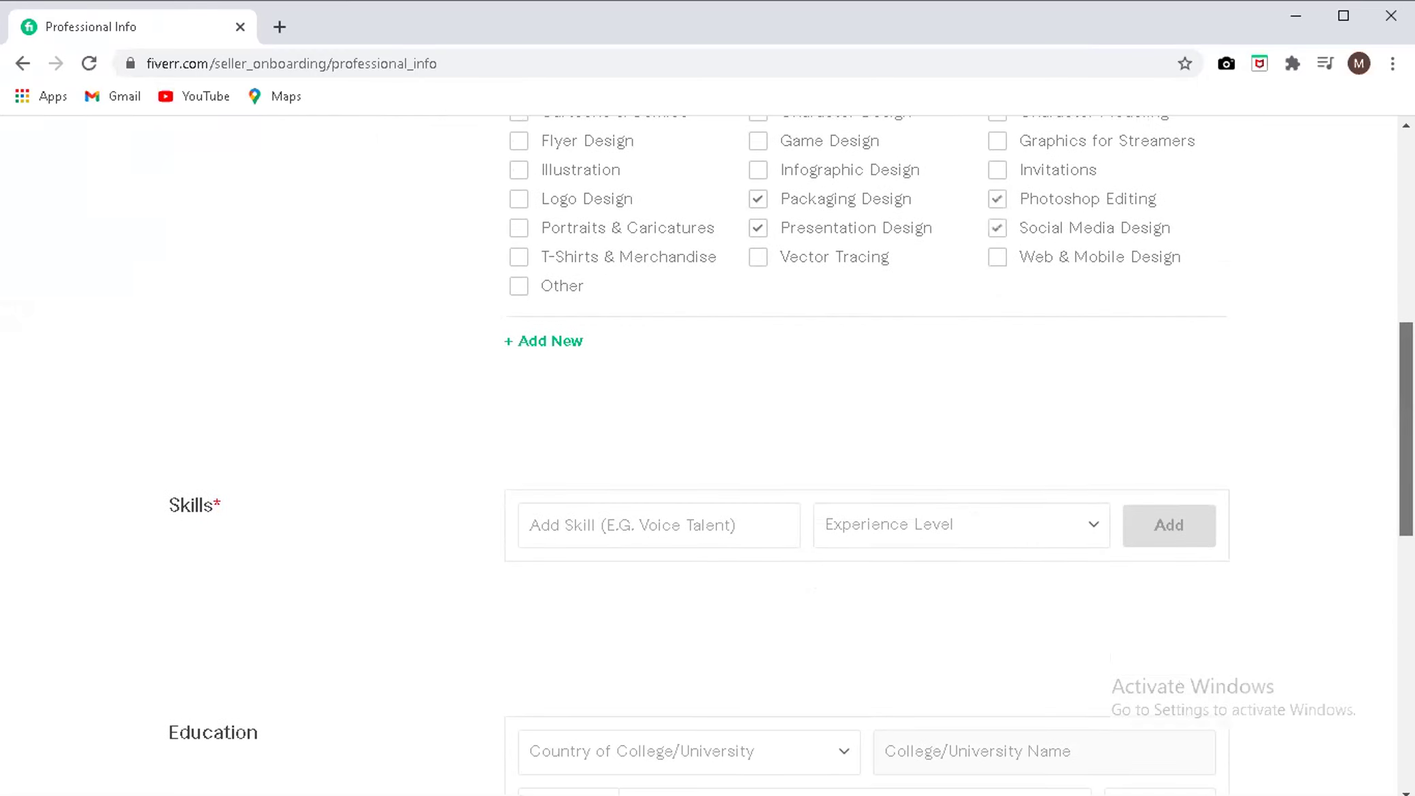
scroll(864, 442, "up", 1)
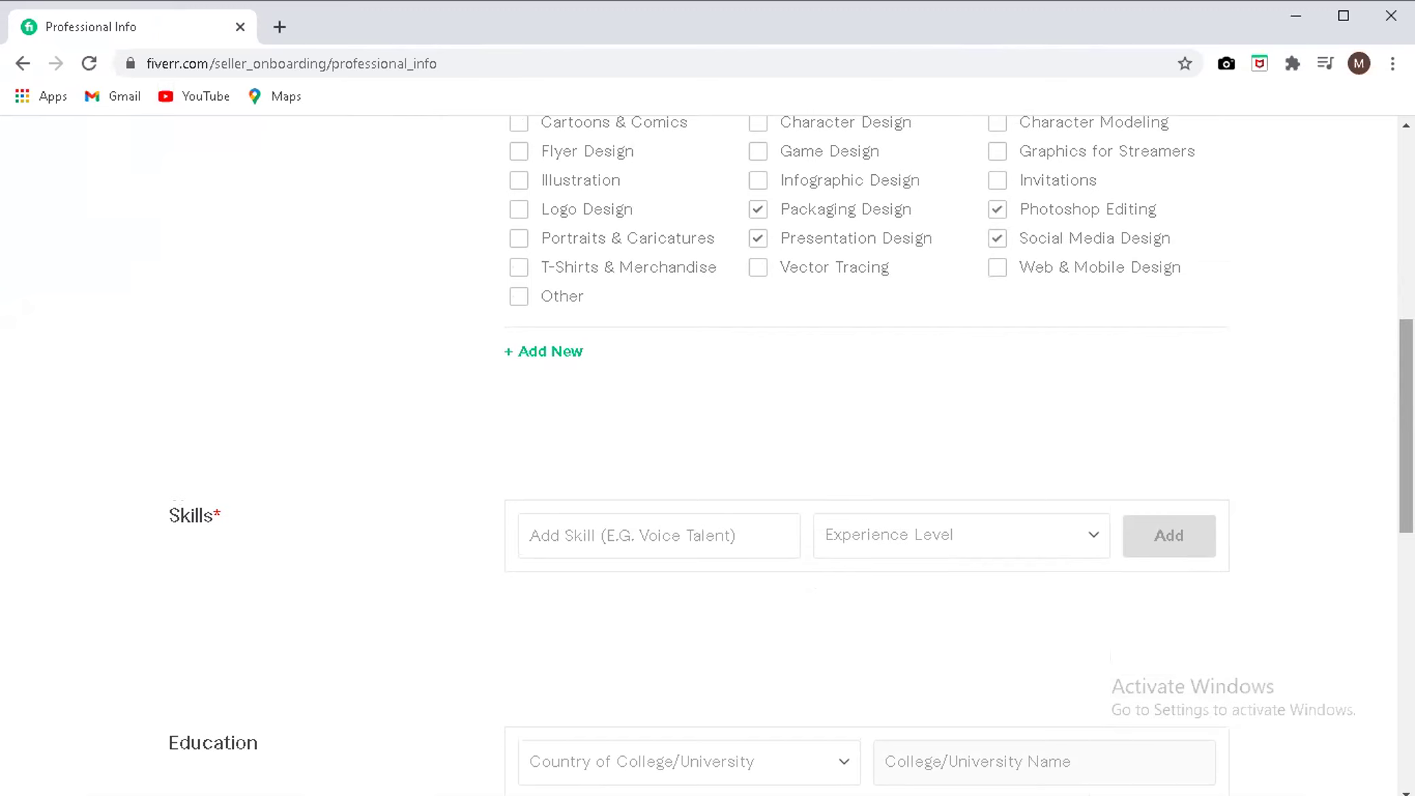
Step: Add Presentation Design to the skills table at Expert level
mouse_move(609, 554)
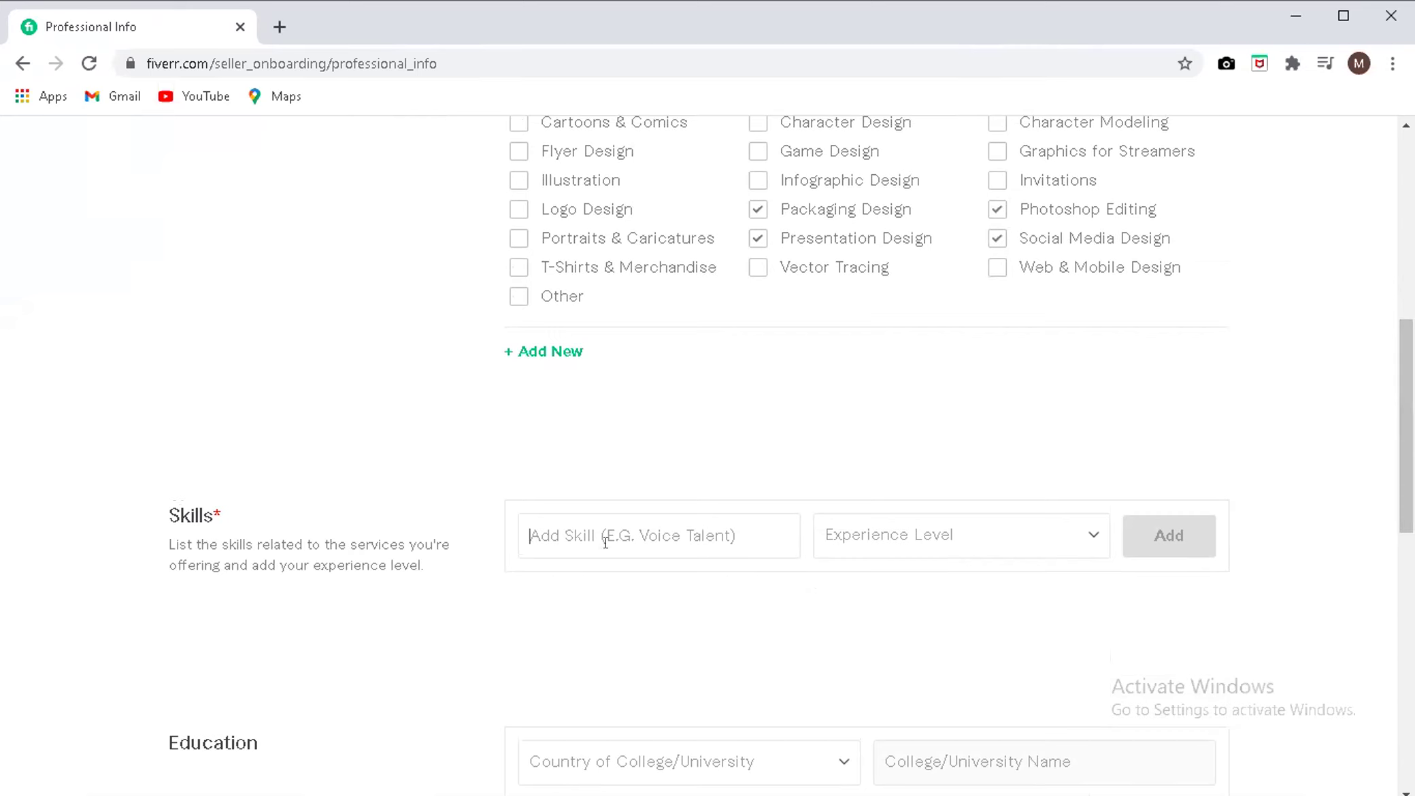
type("Presw")
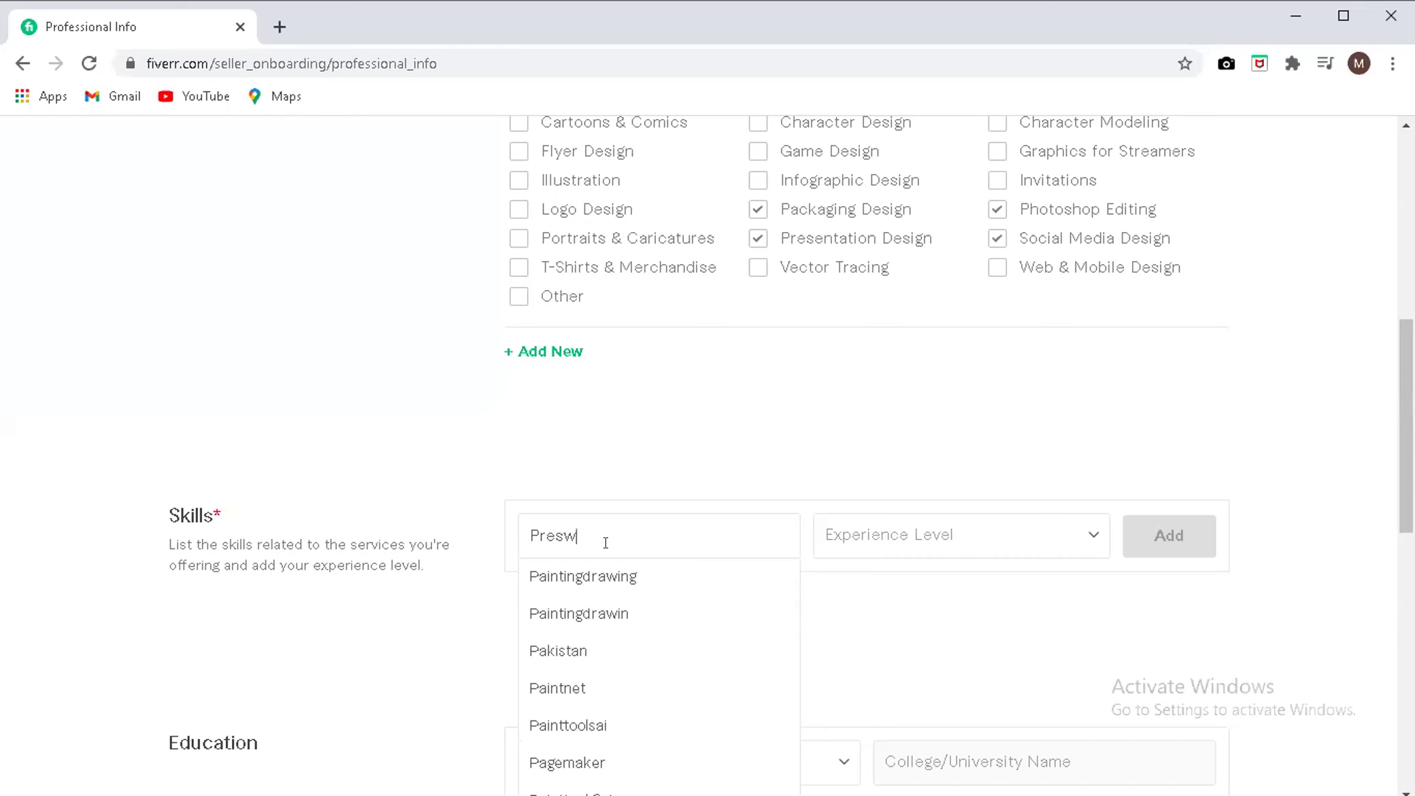
key("BackSpace")
type("en")
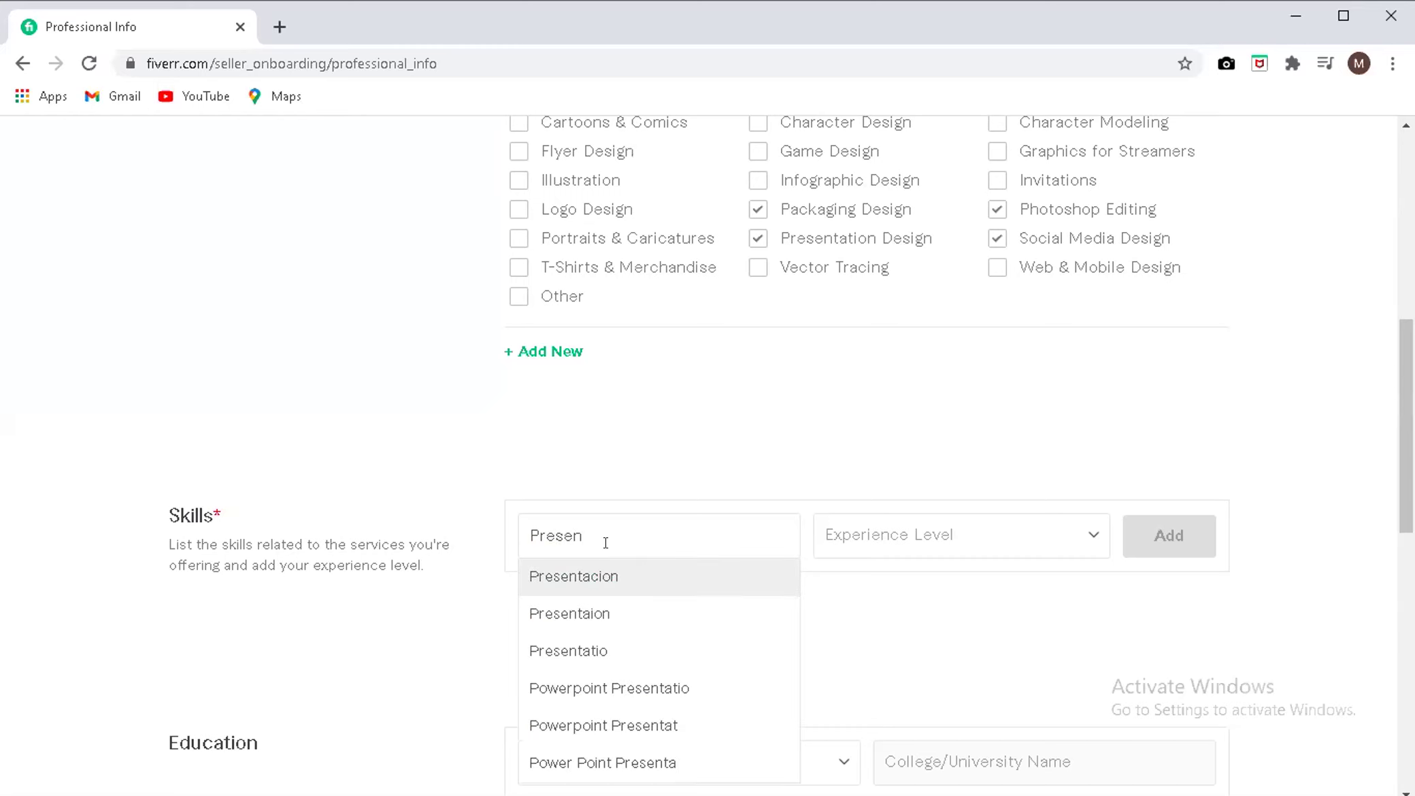
type("tat")
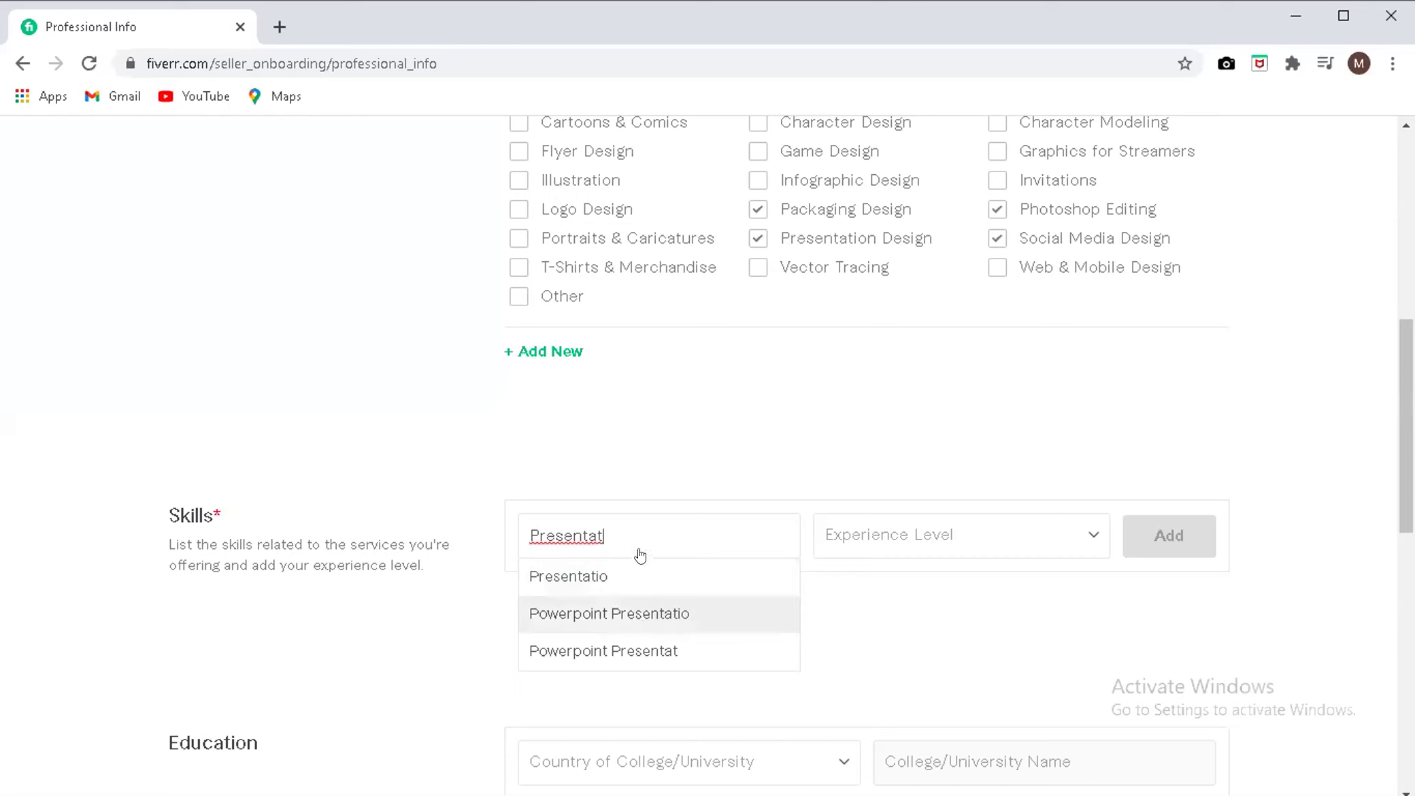
type("ion")
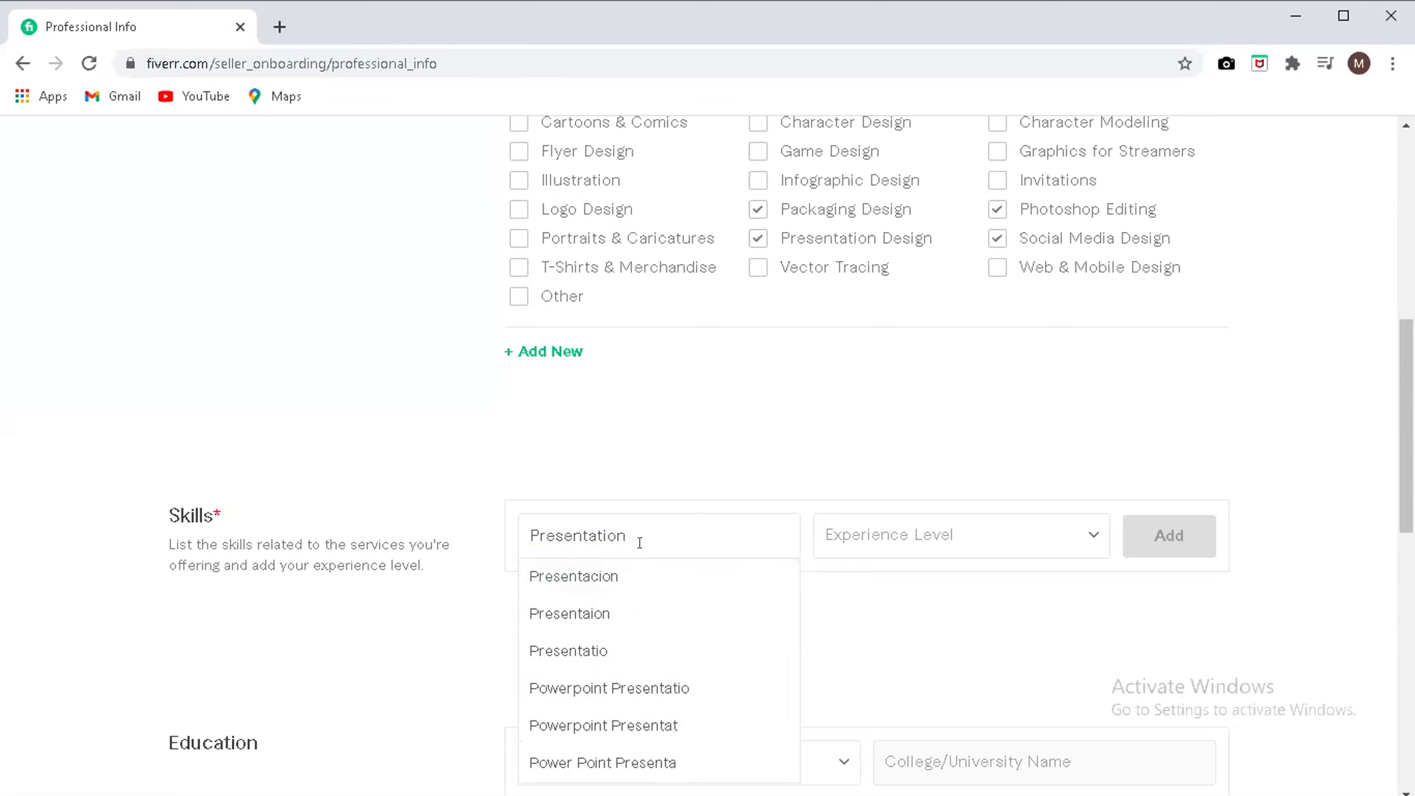
type(" Des")
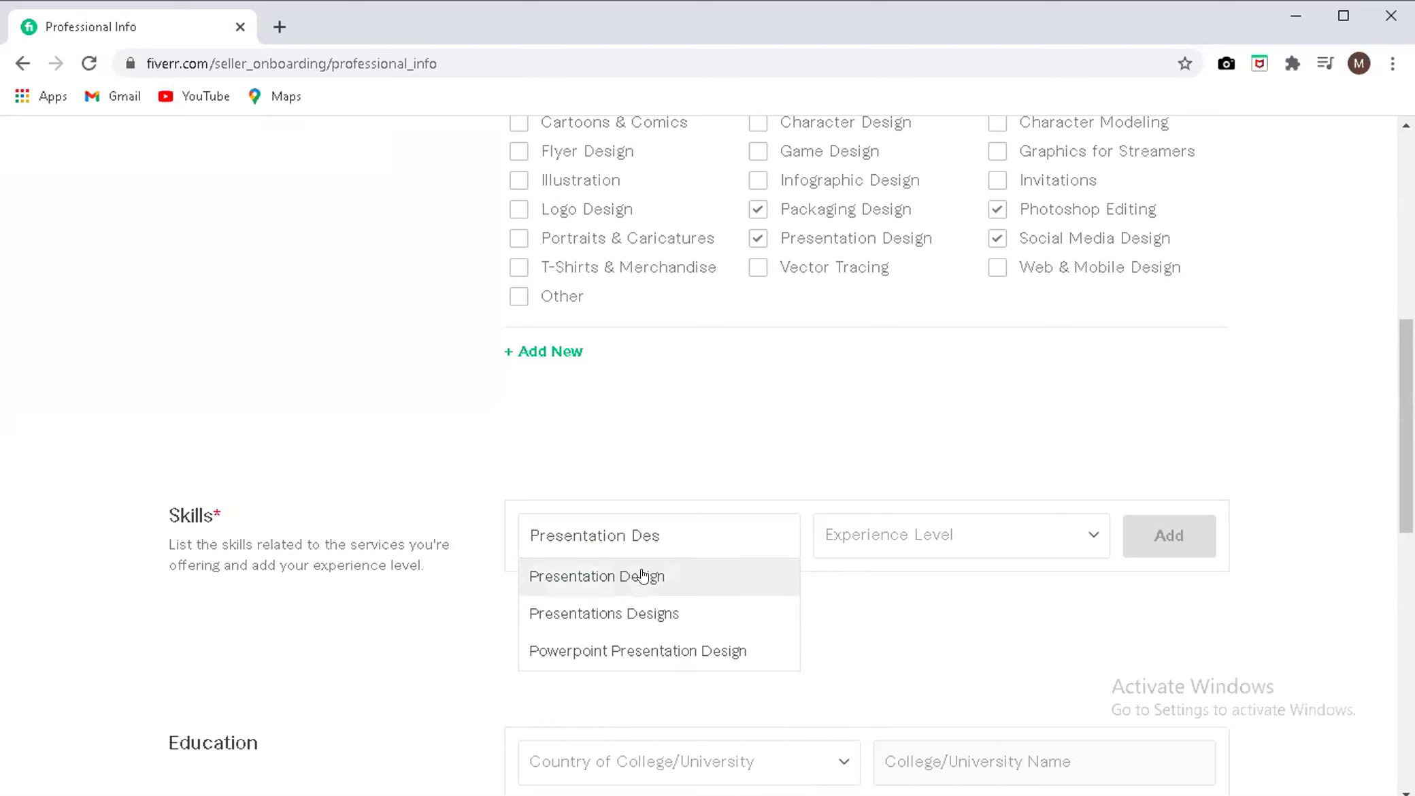
left_click(634, 576)
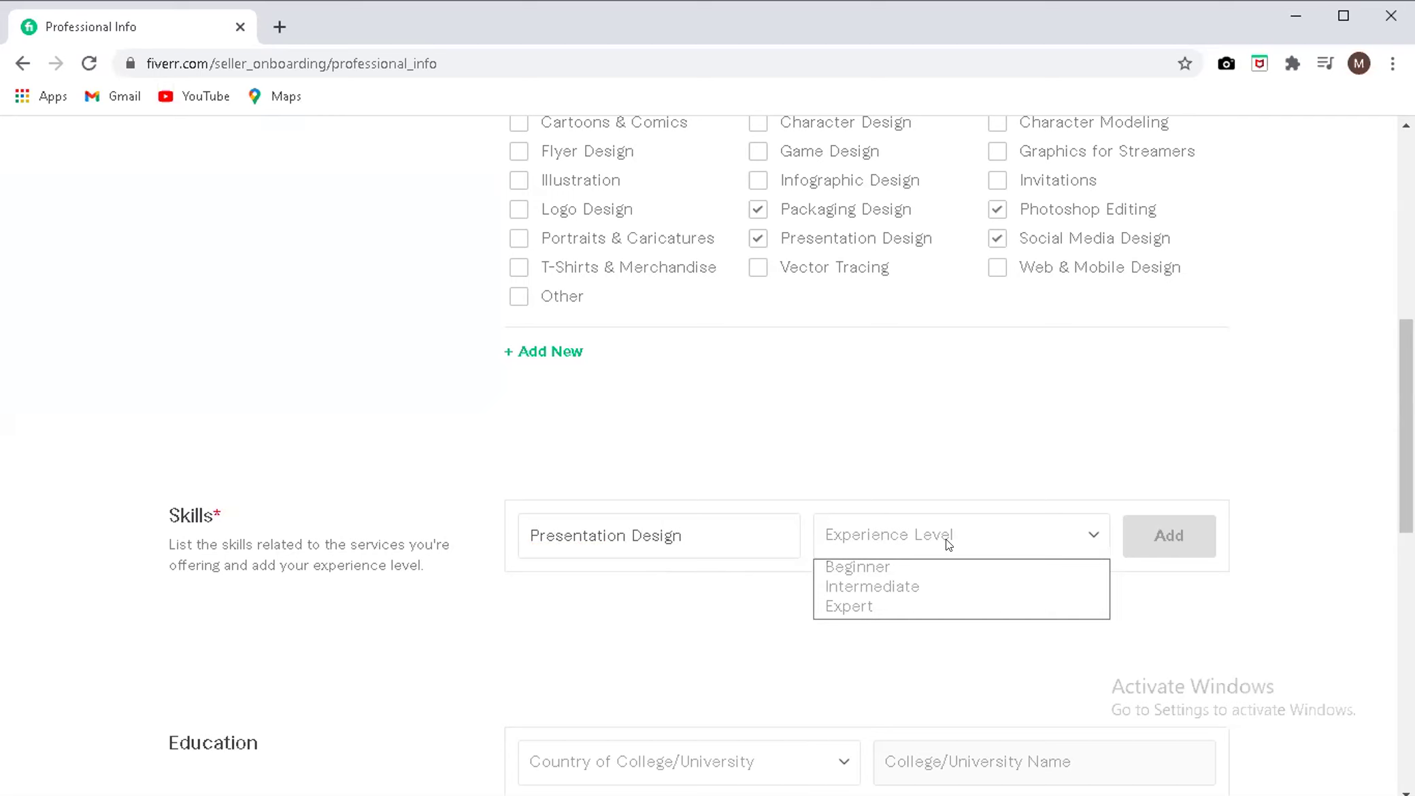
left_click(884, 606)
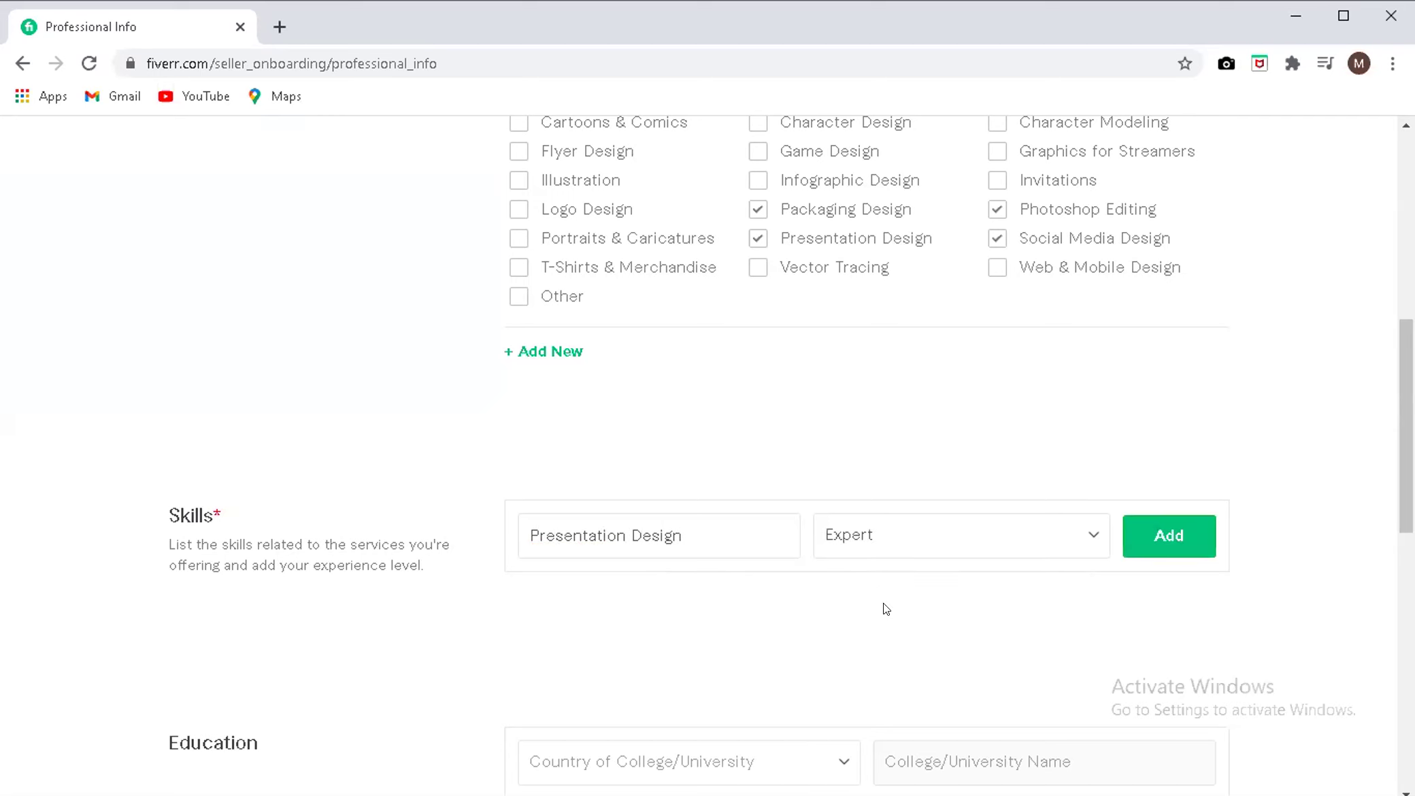
left_click(1150, 544)
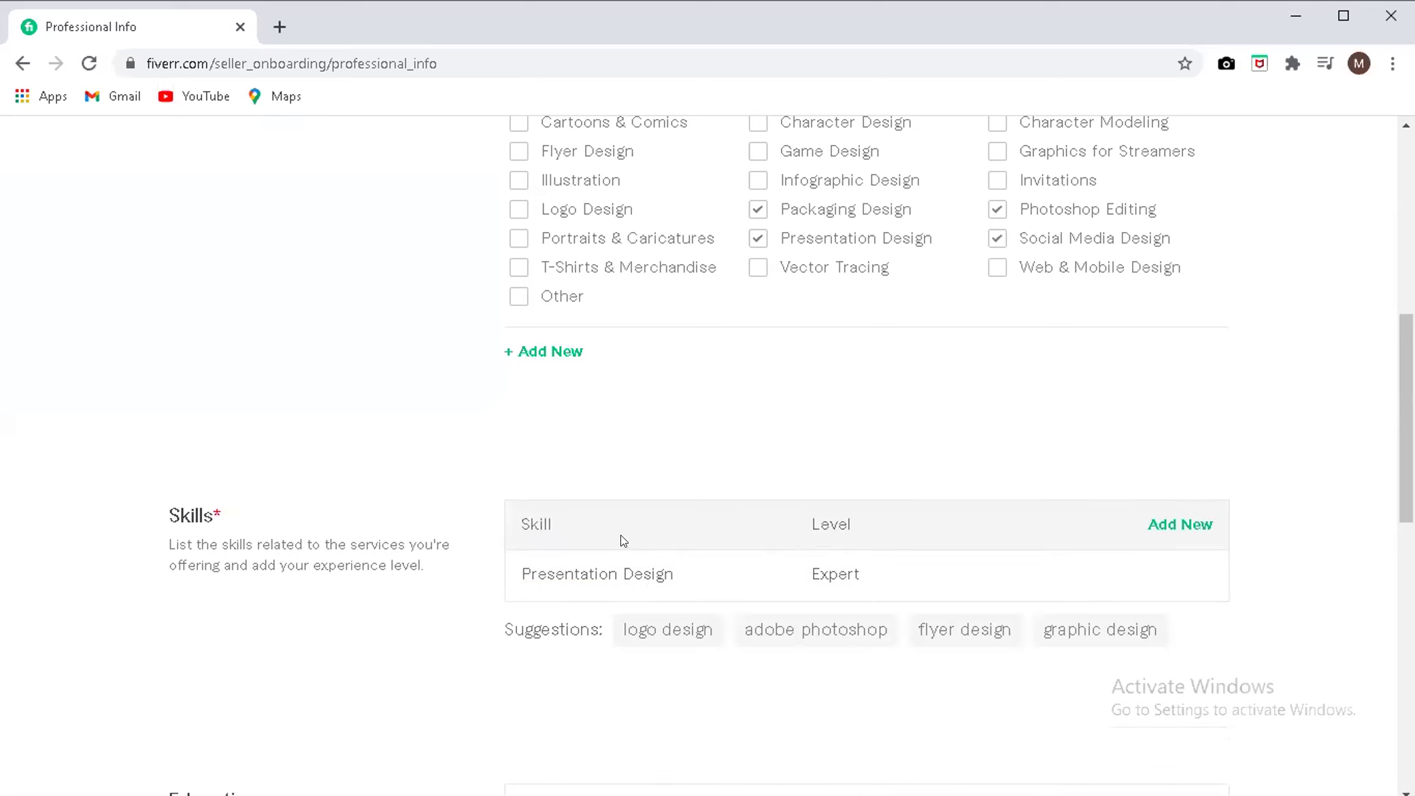
Step: Add Social Media Design as an Expert-level skill
left_click(1199, 522)
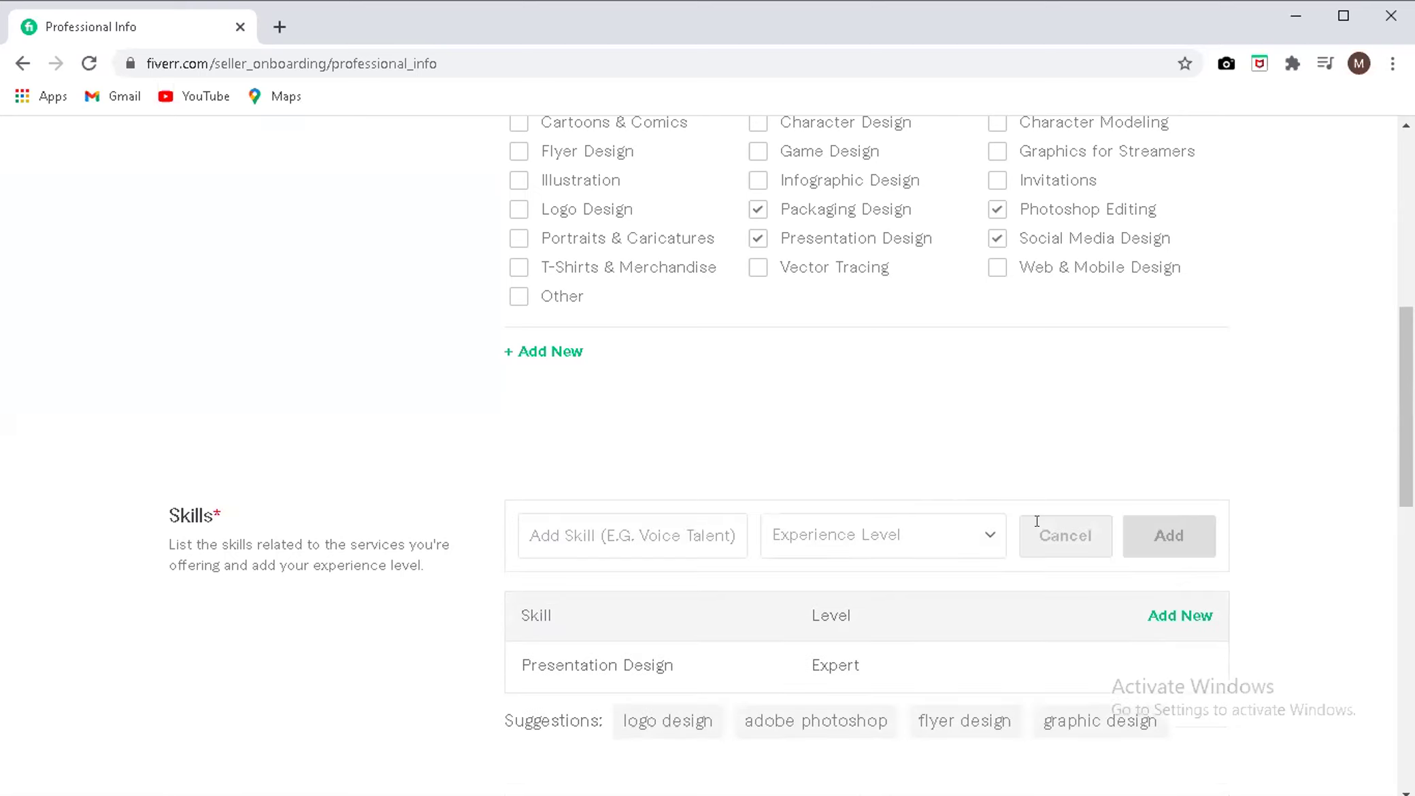
type("Social")
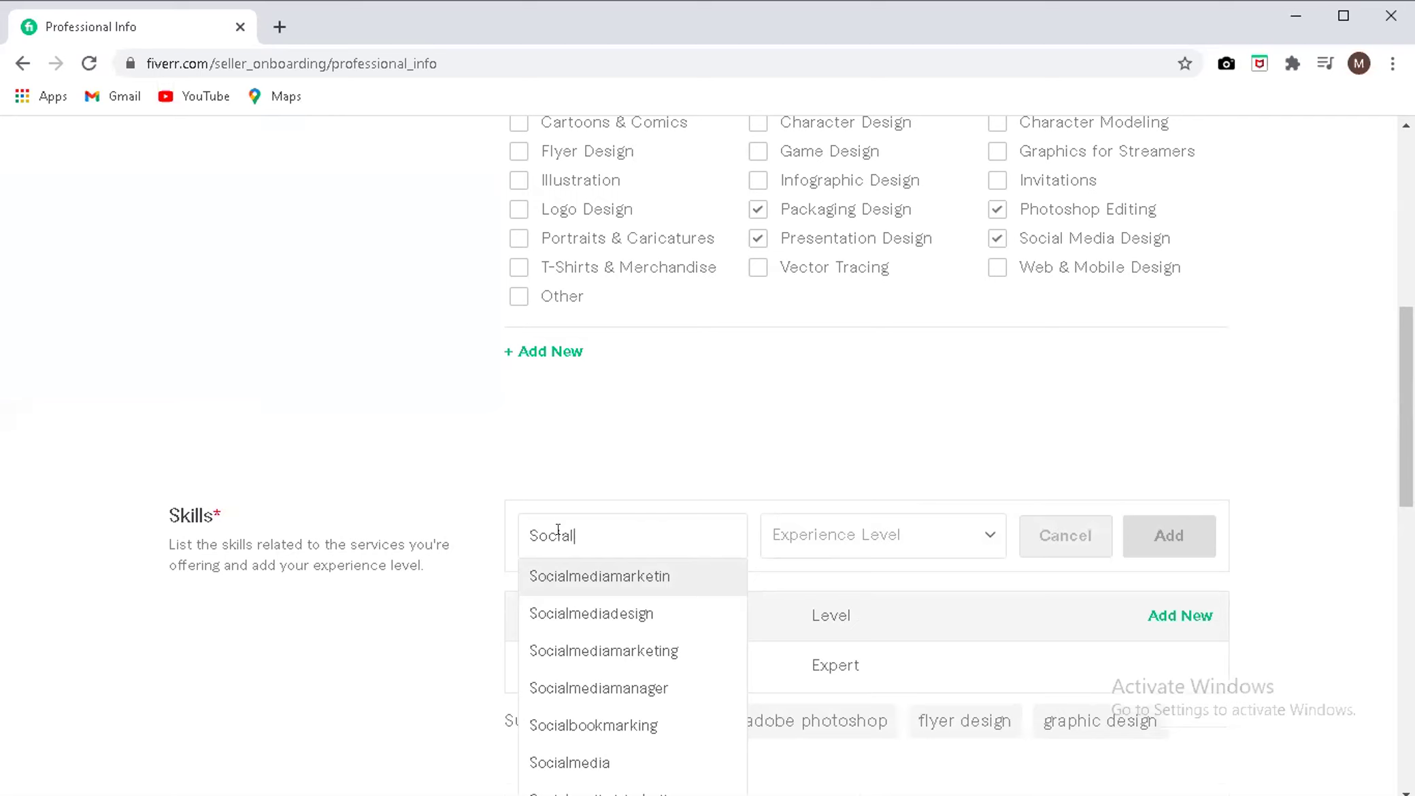
type(" Me")
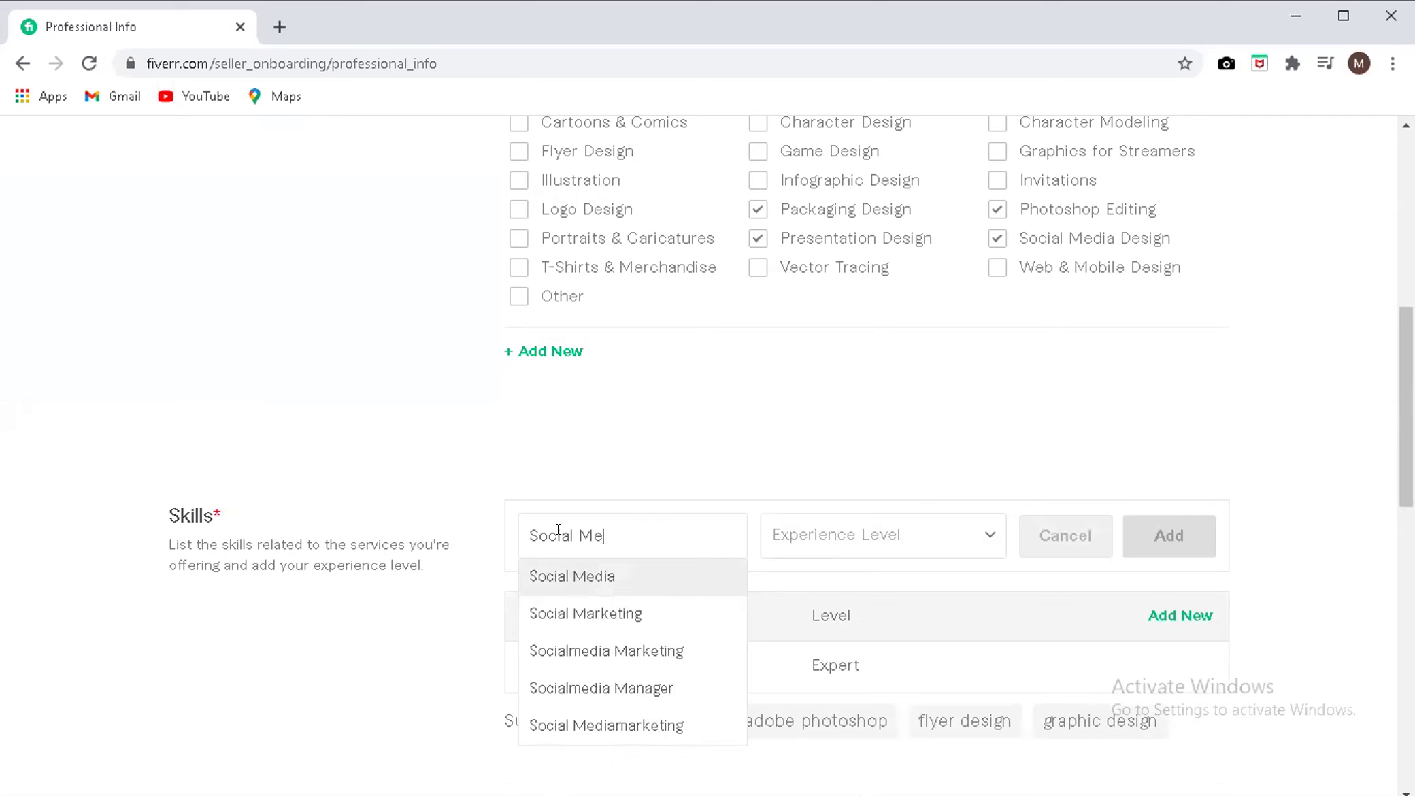
type("di")
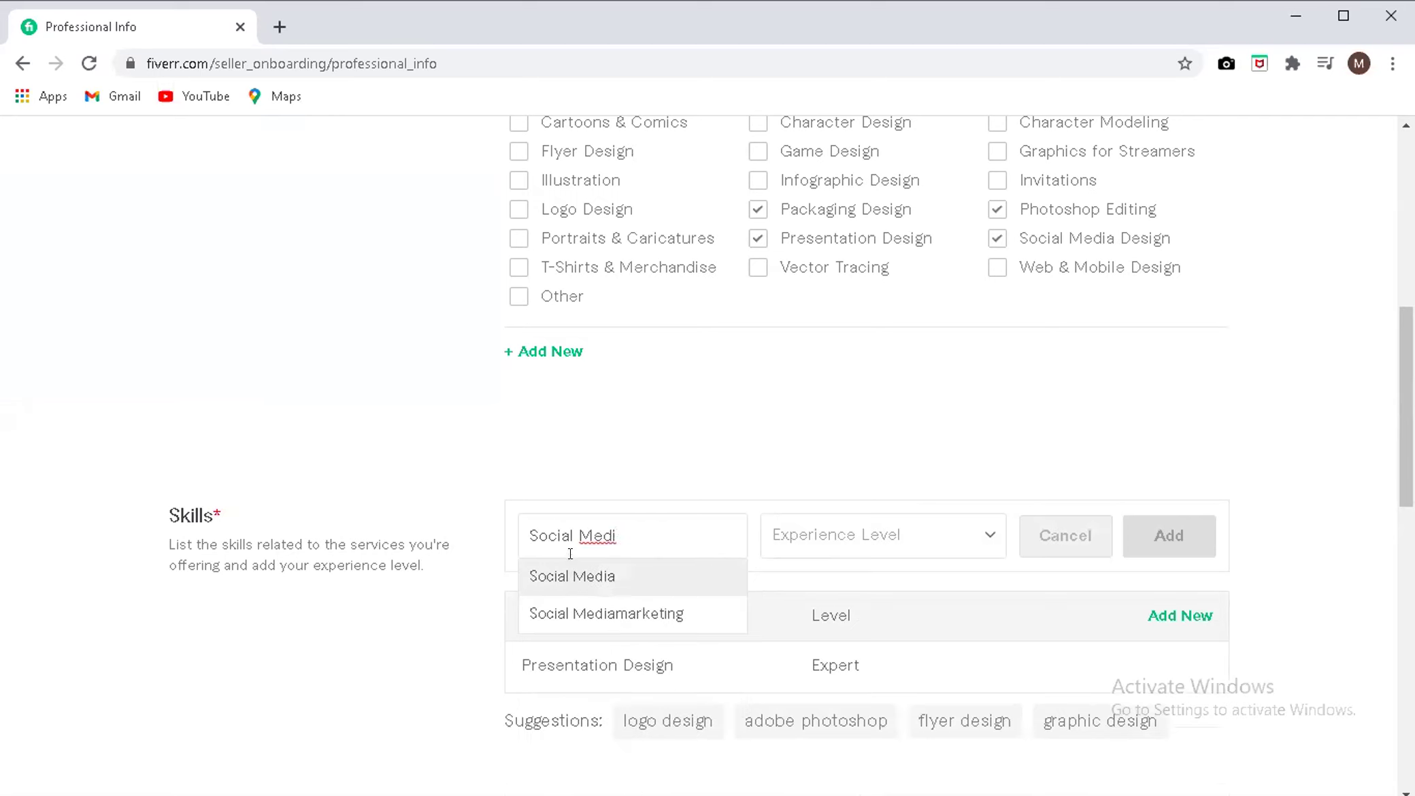
type("a Des")
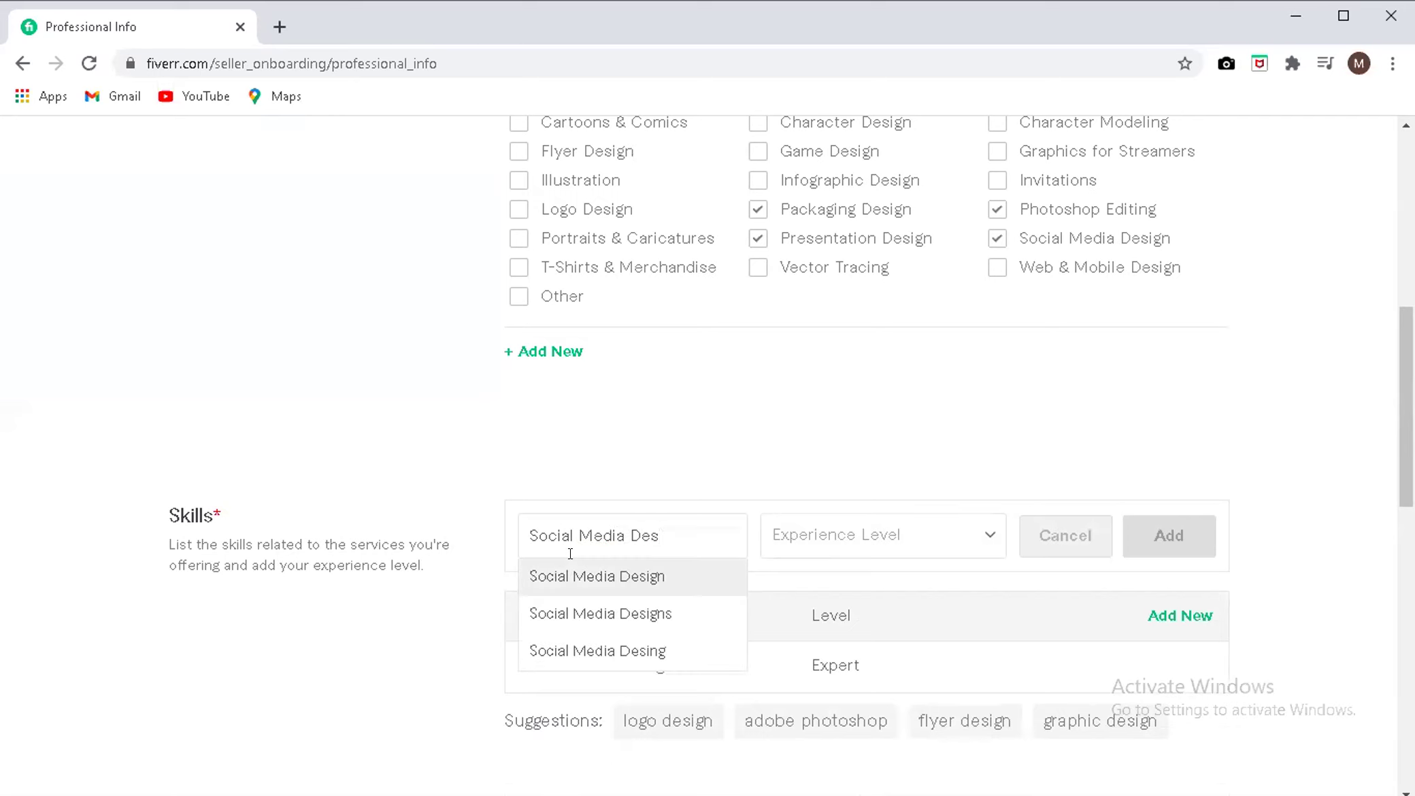
type("s")
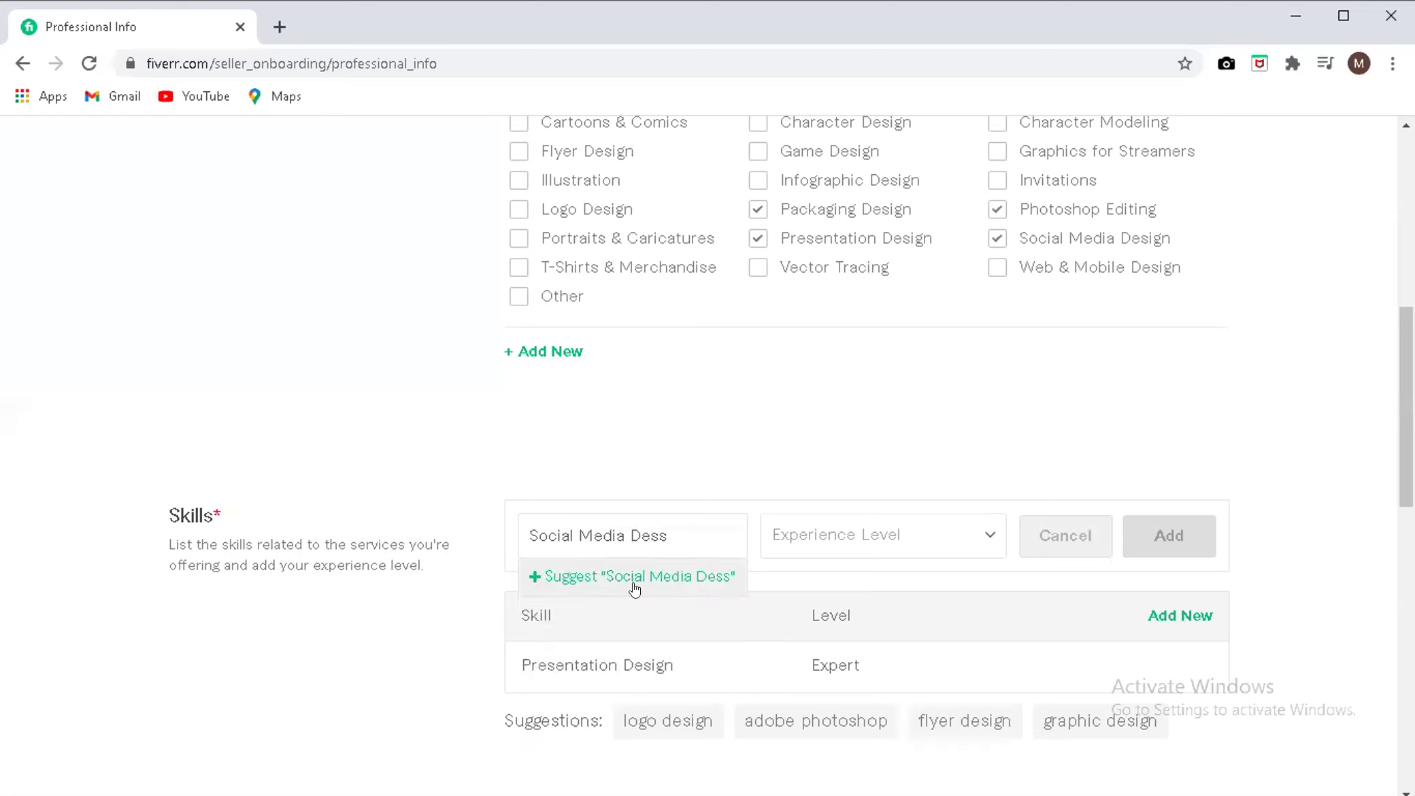
key("BackSpace")
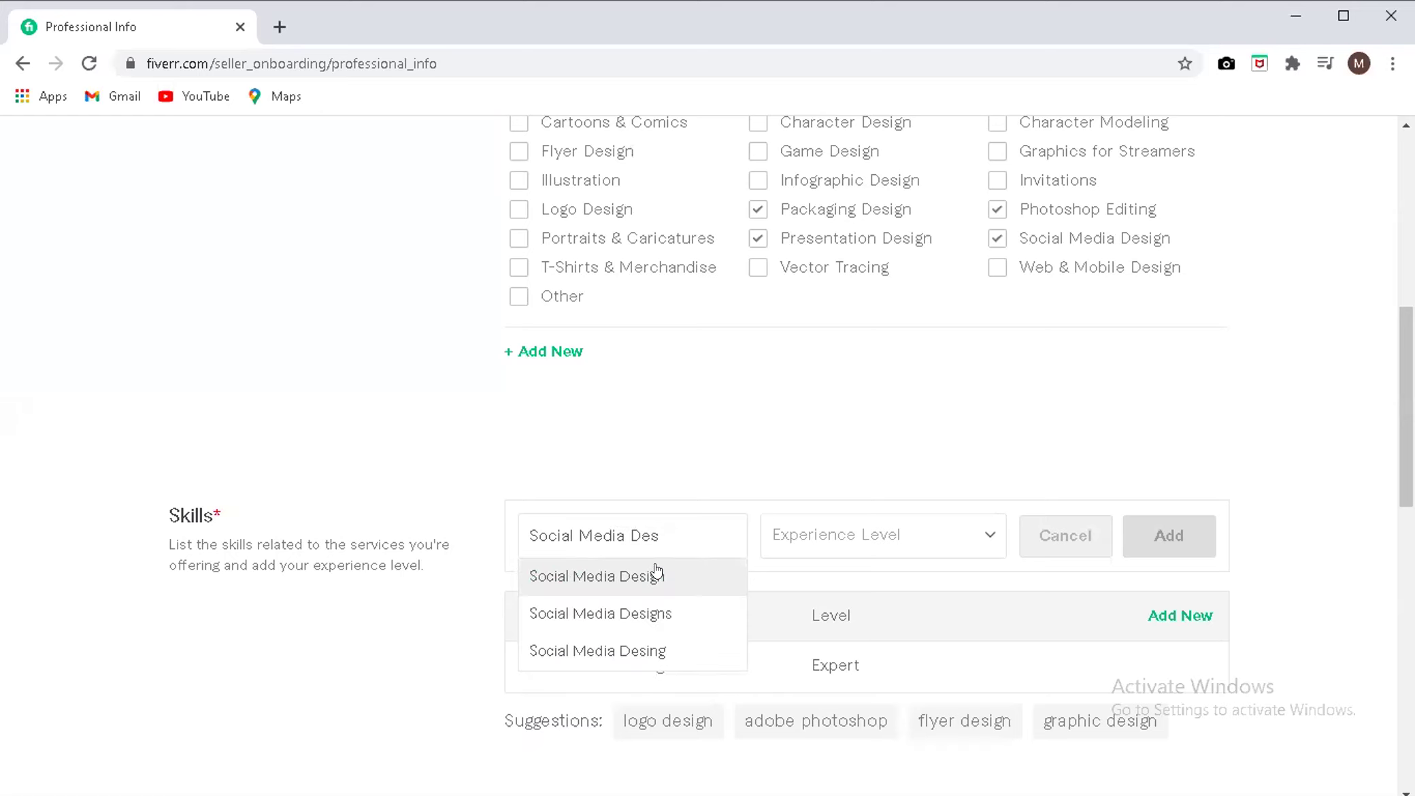
type("ign")
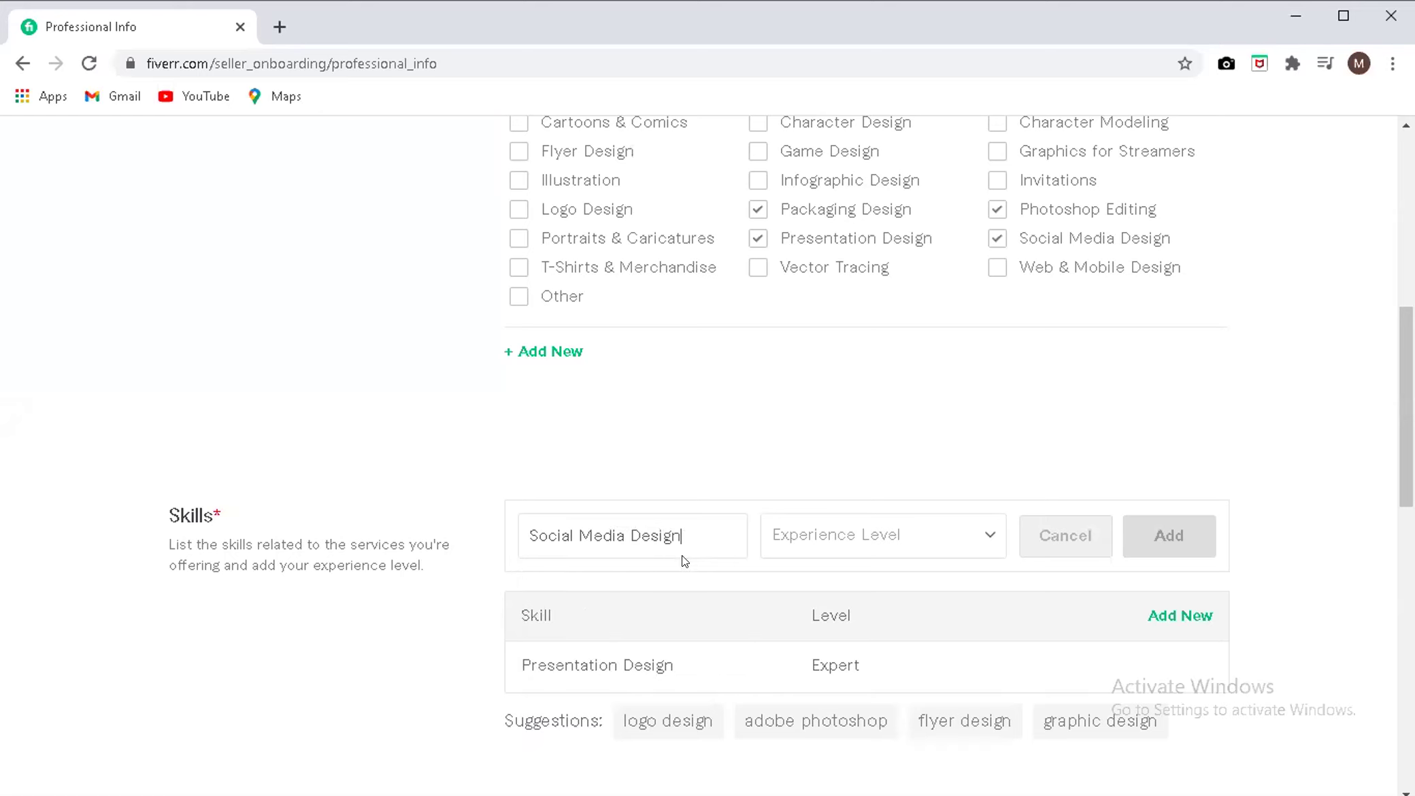
left_click(878, 533)
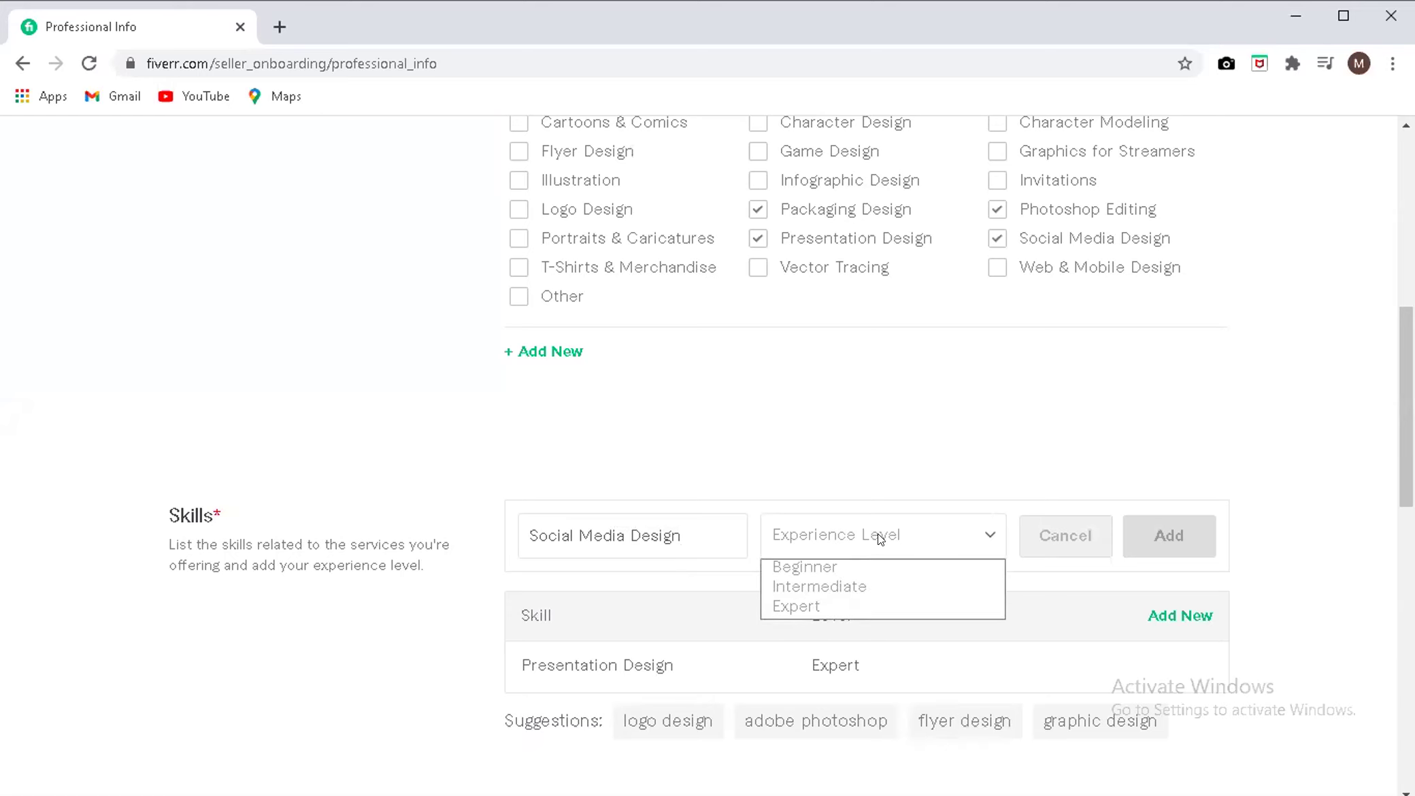
left_click(884, 606)
left_click(1155, 541)
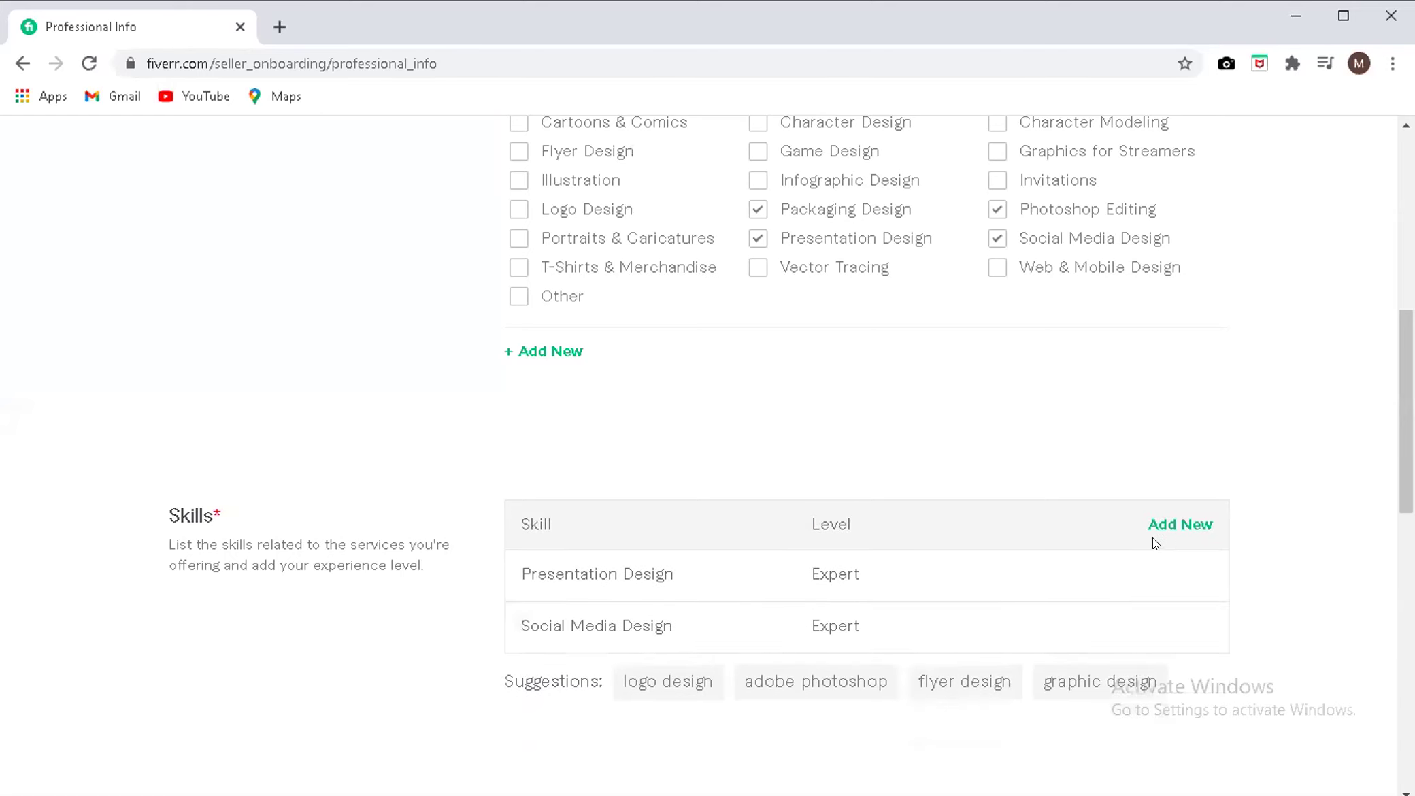
Step: Add Photoshop Editing as an Expert-level skill
left_click(1186, 524)
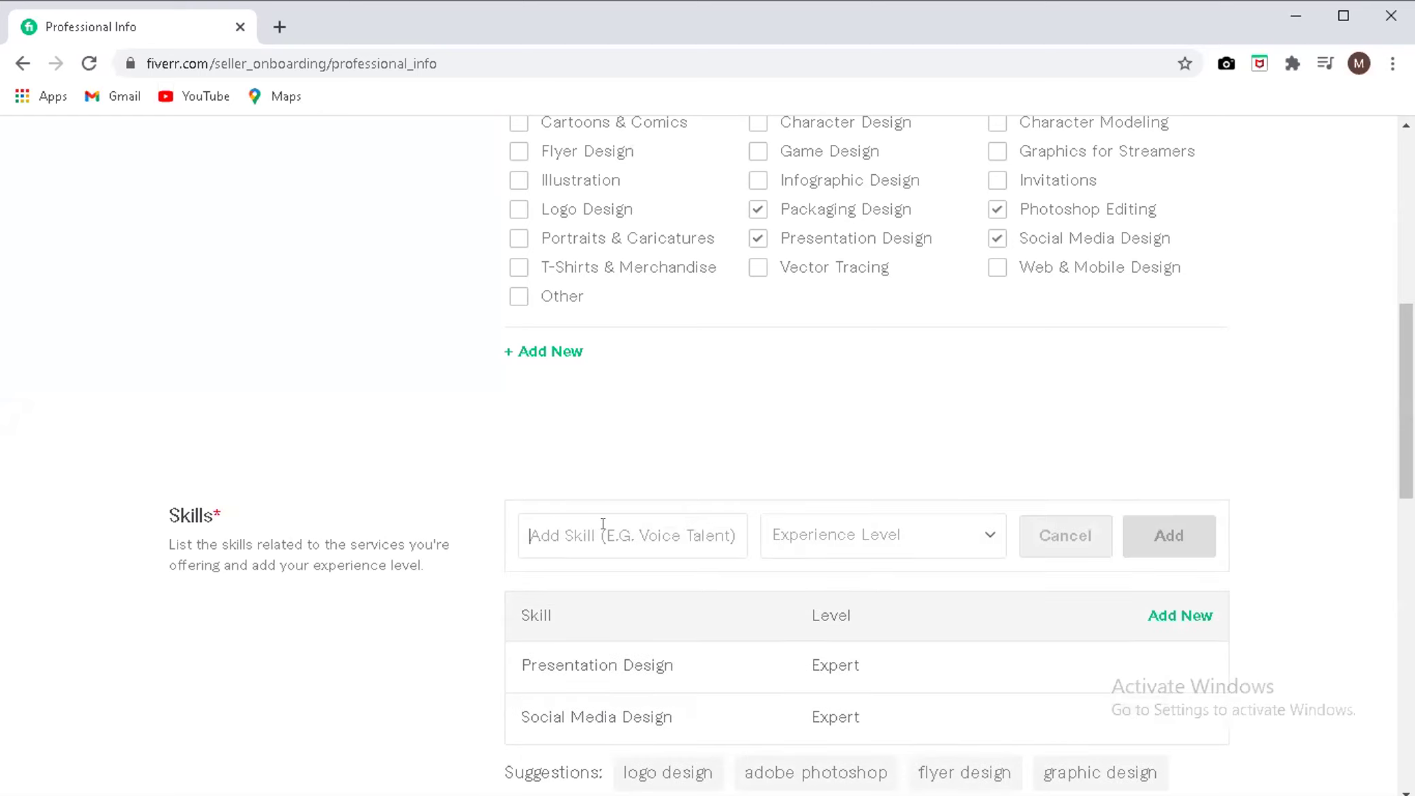
type("Photyo")
key("BackSpace")
key("BackSpace")
type("osh")
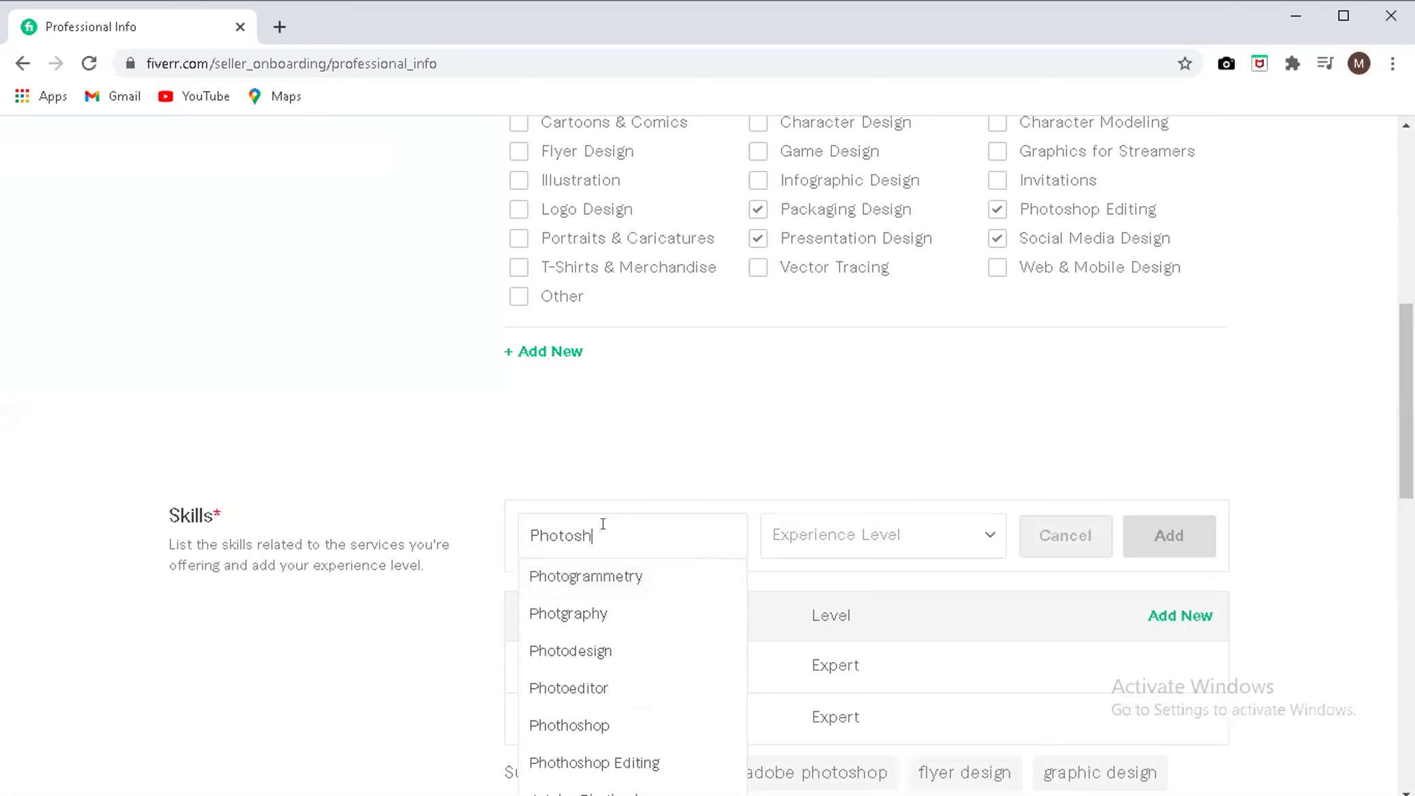
type("op Di")
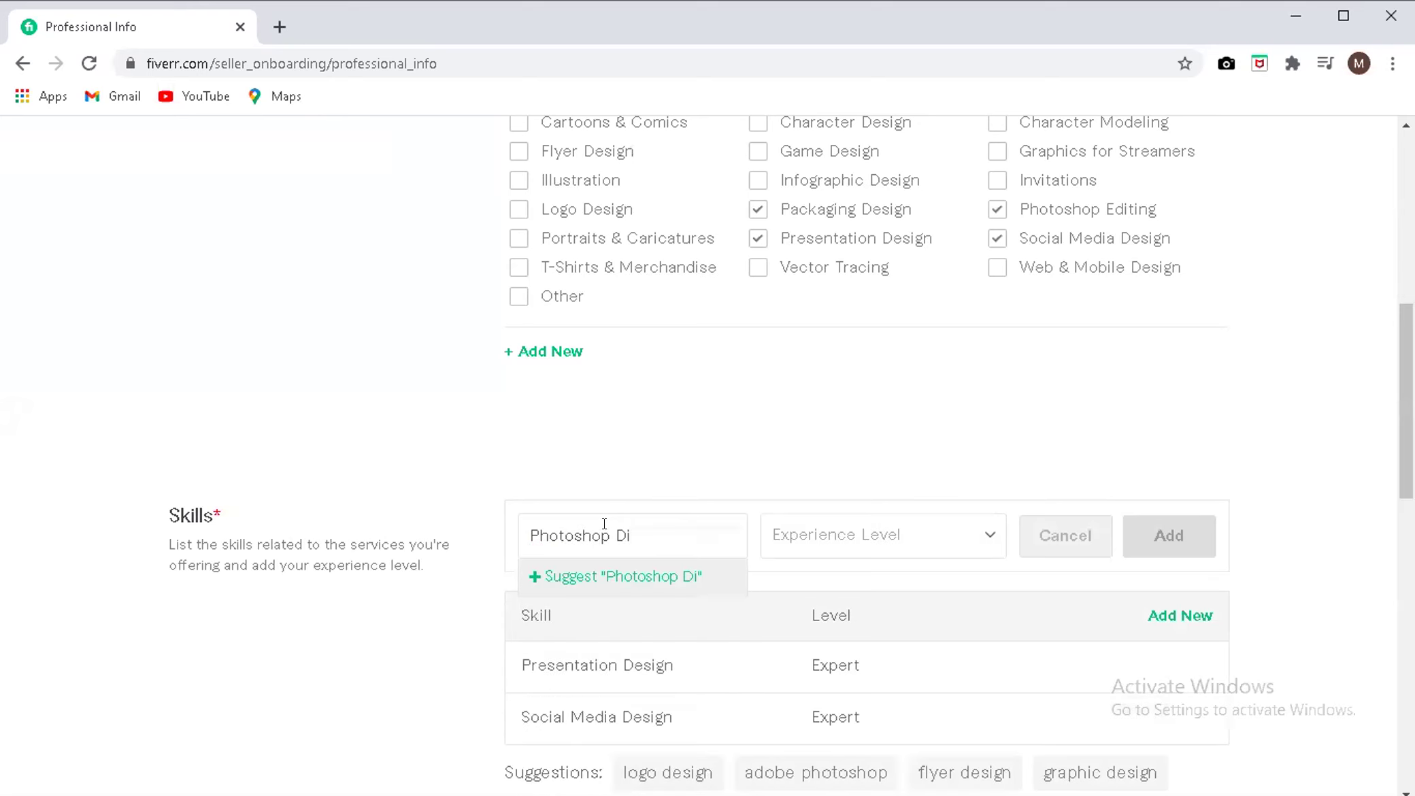
key("BackSpace")
key("BackSpace")
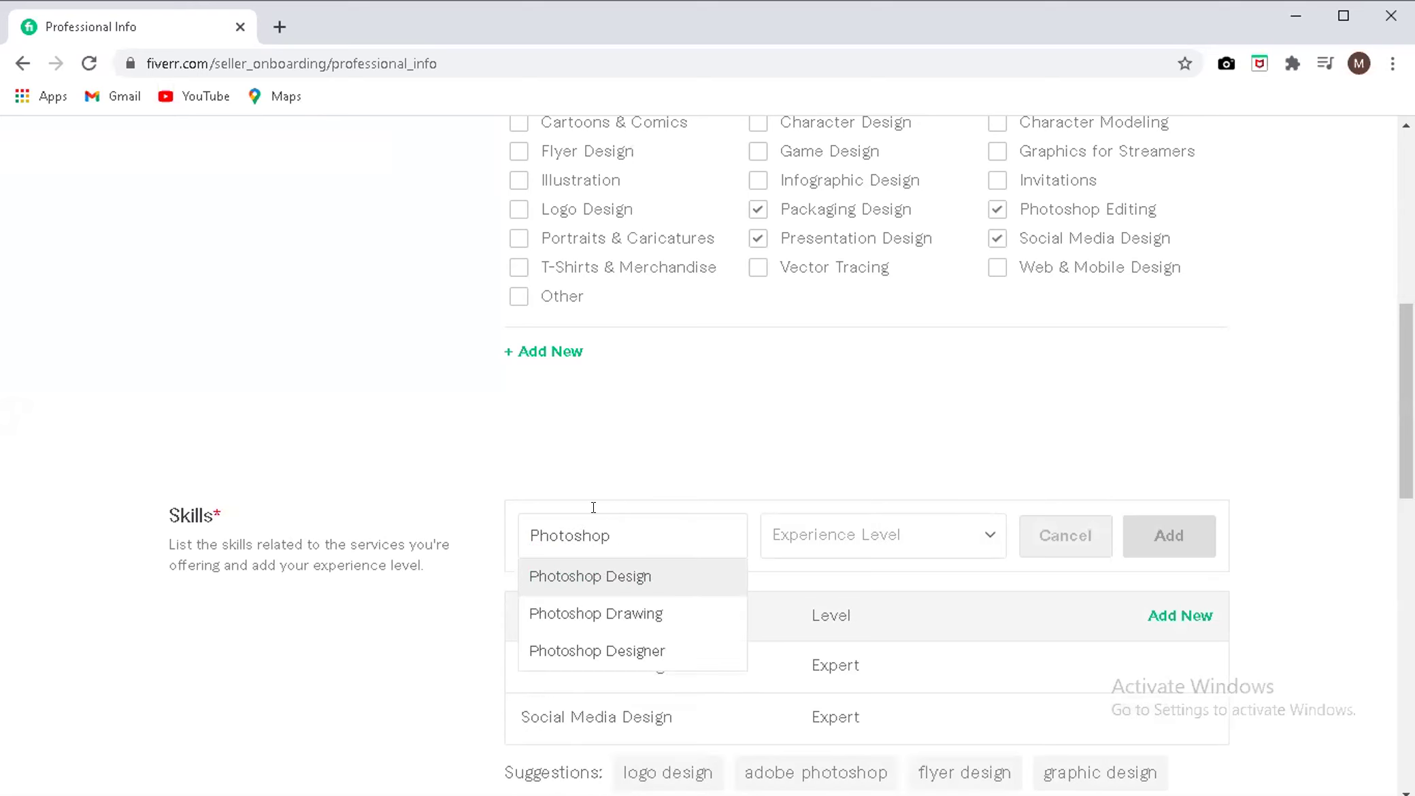
type("Edi")
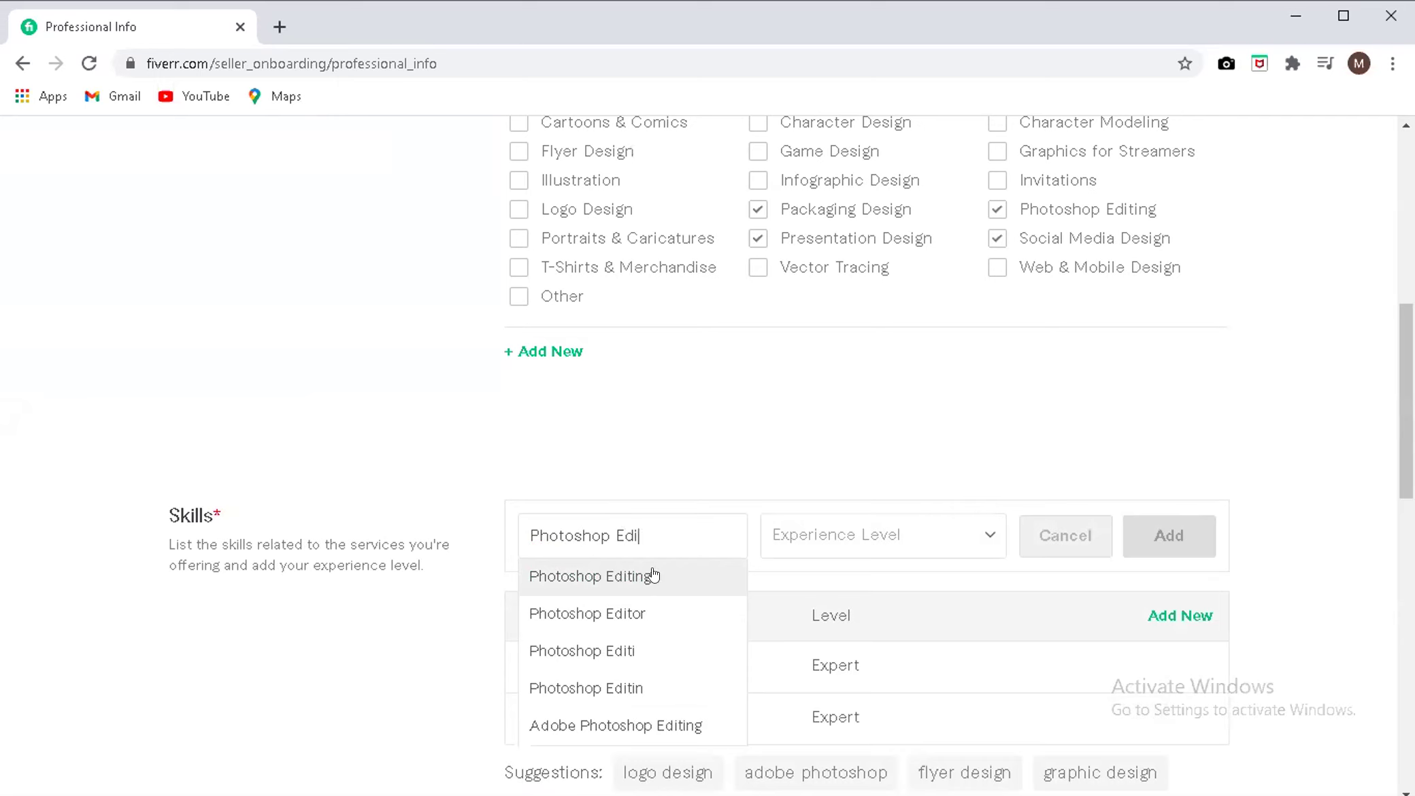
left_click(650, 576)
left_click(861, 544)
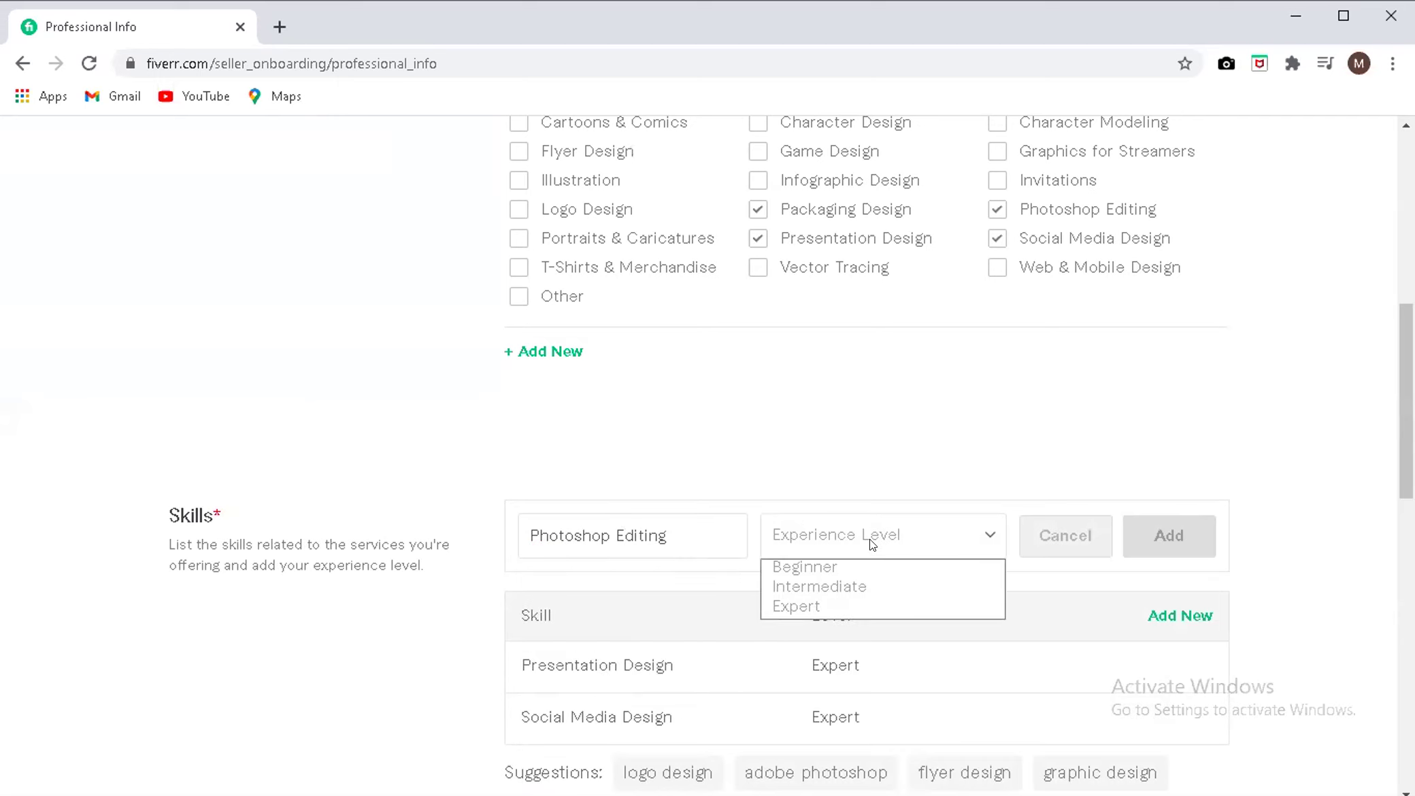
left_click(865, 605)
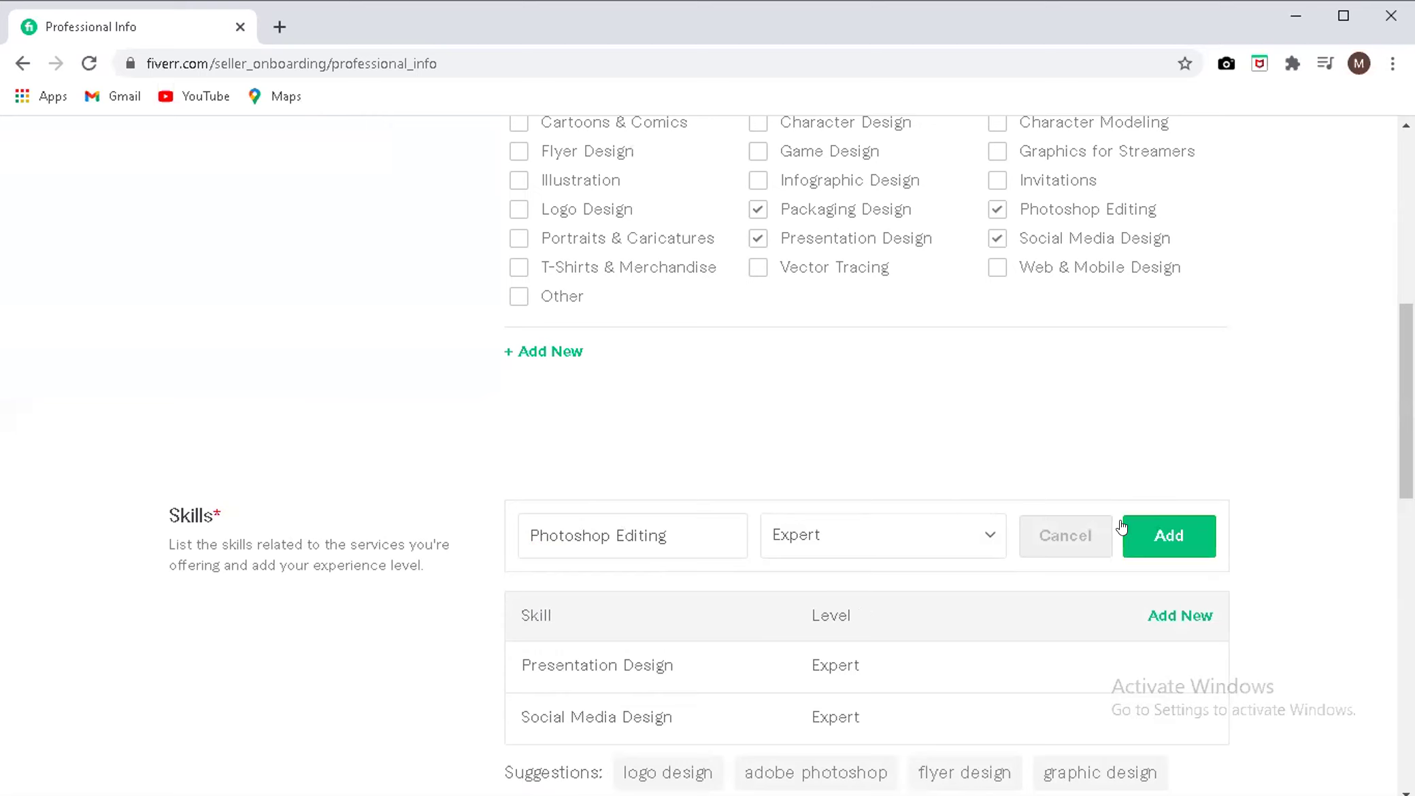
left_click(1150, 537)
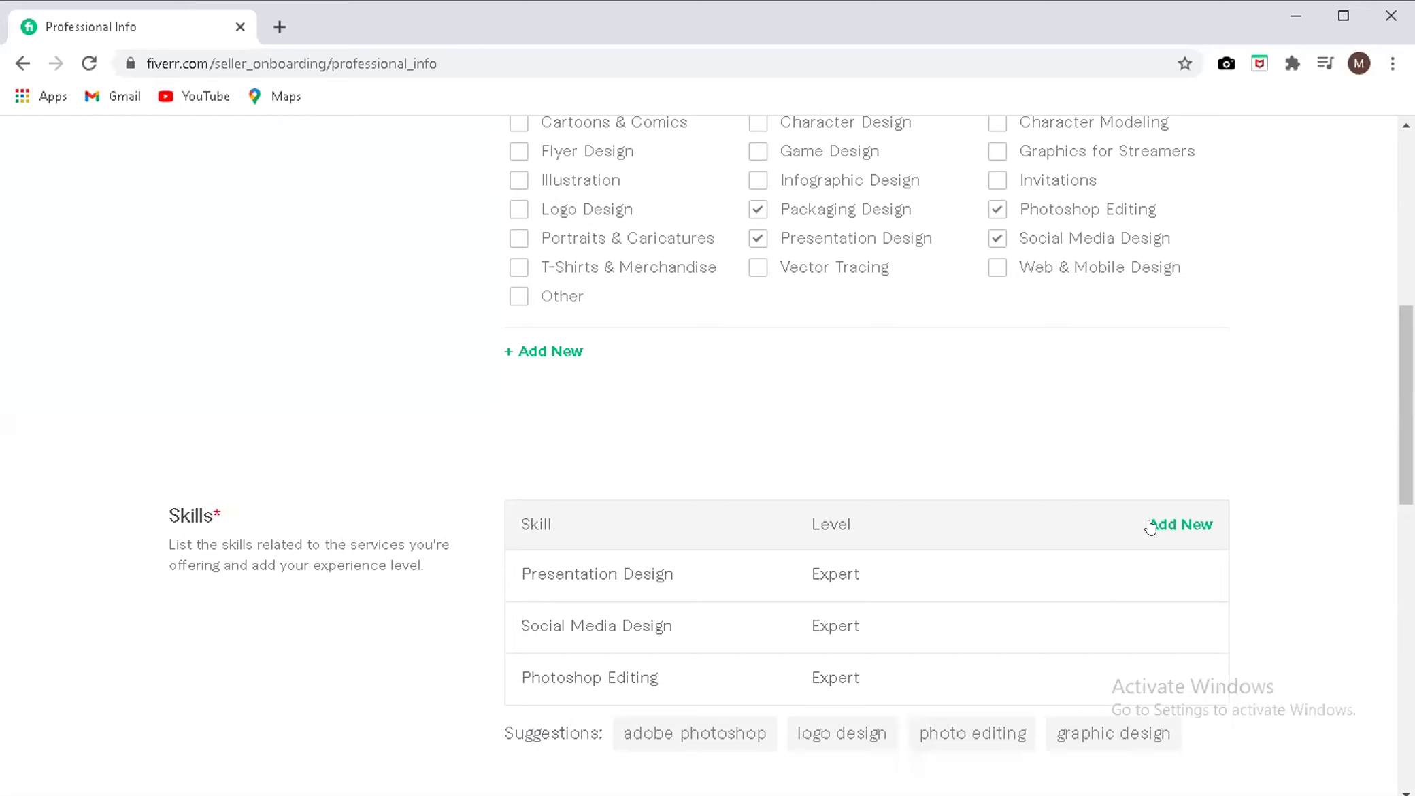
left_click(1150, 524)
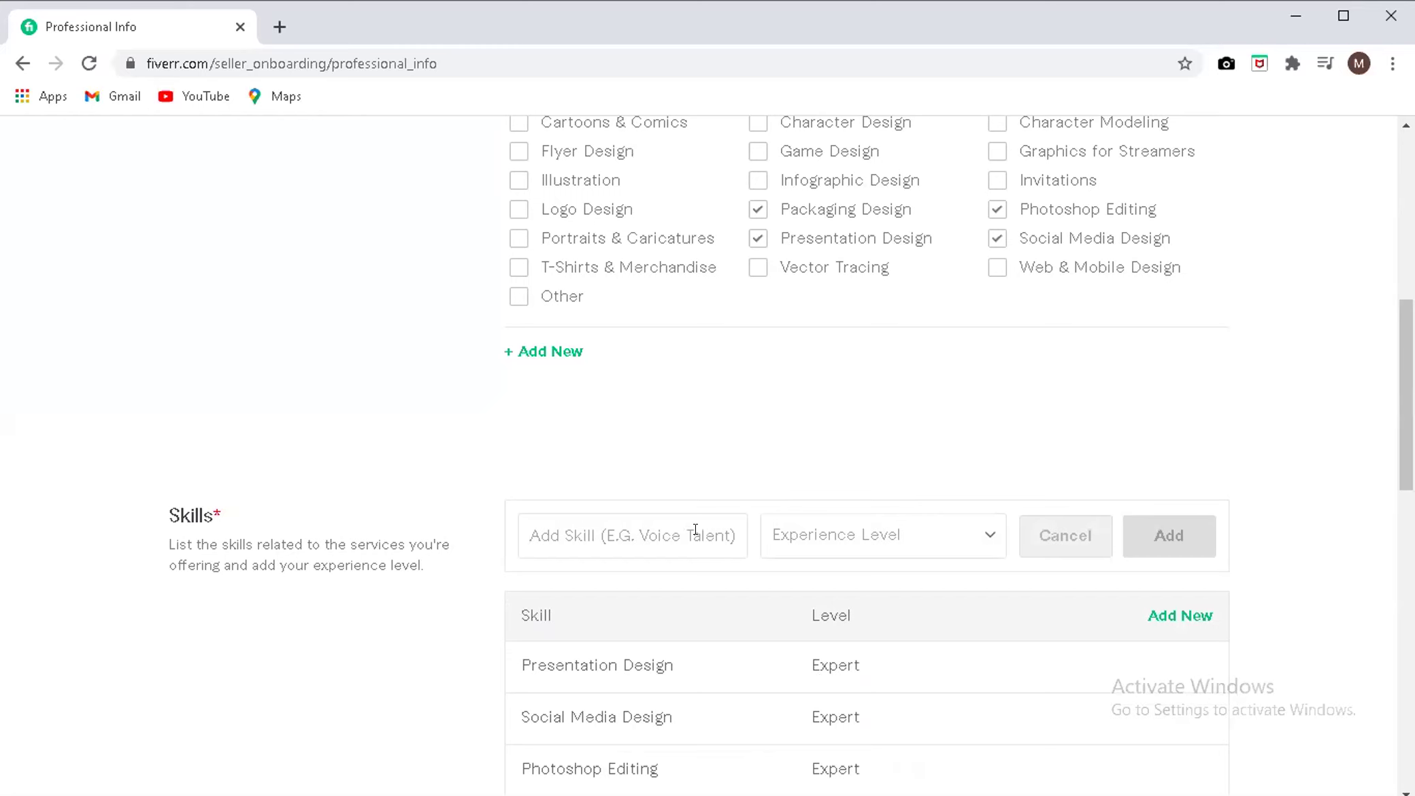
Step: Add Book Album Covers as an Expert skill and begin a new skill entry
type("Book Al")
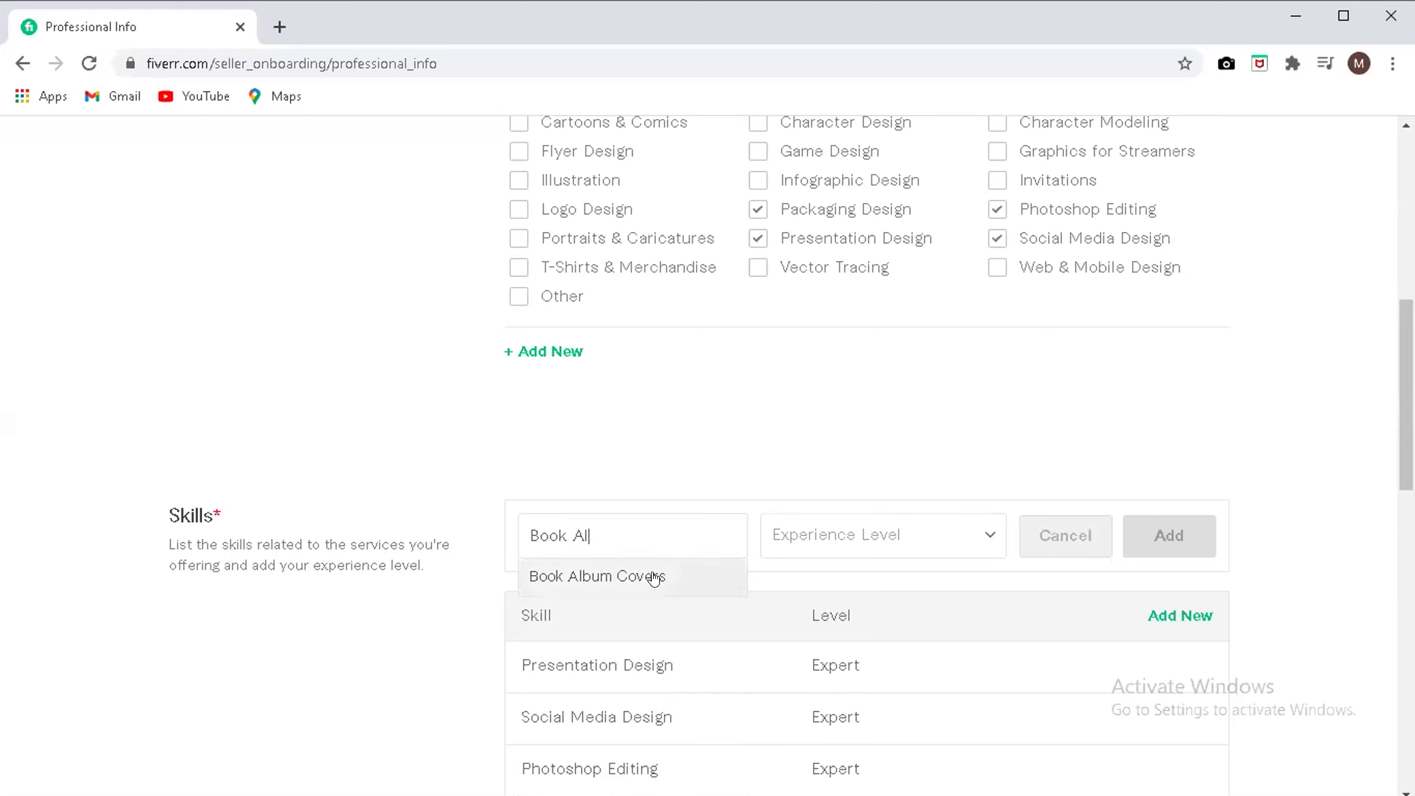
left_click(654, 575)
left_click(850, 536)
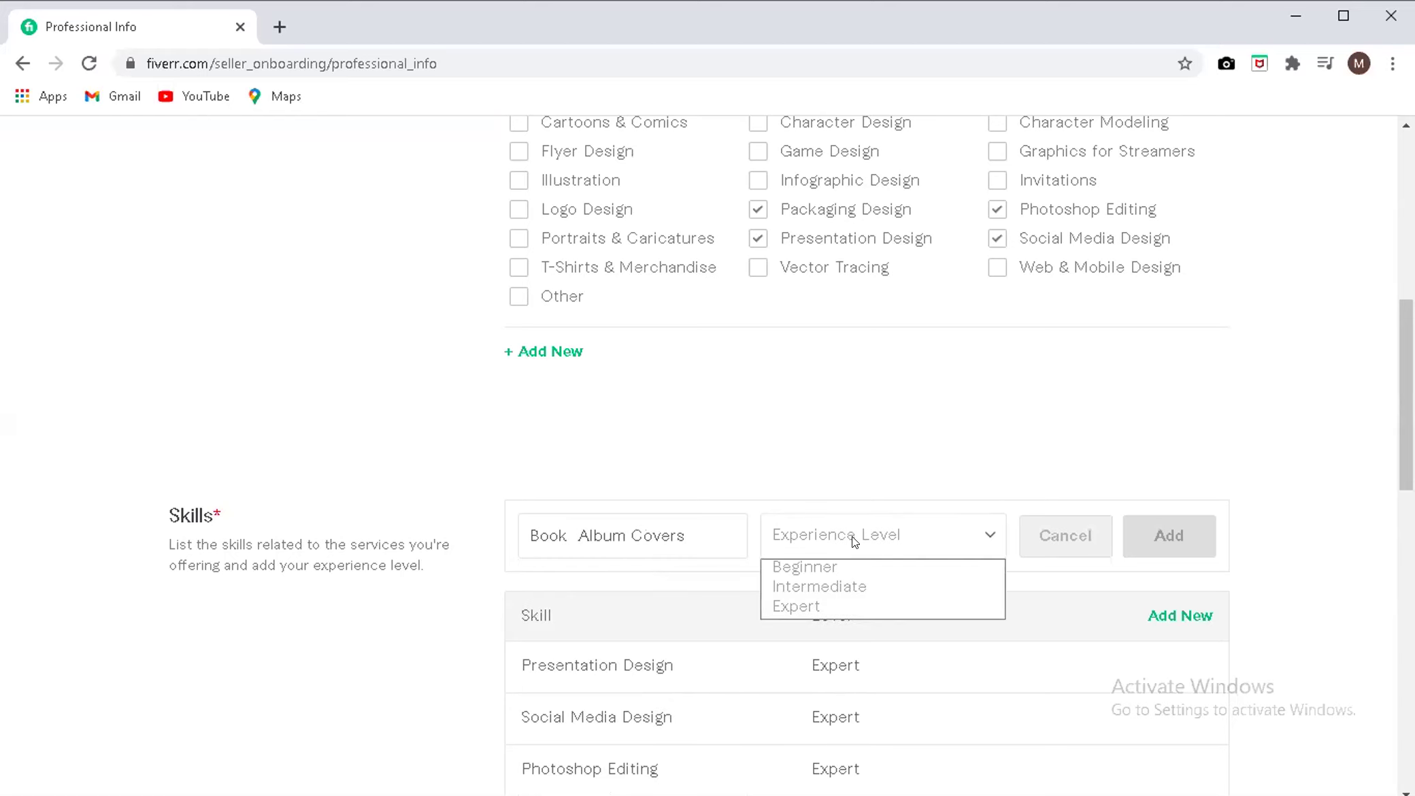
left_click(848, 606)
left_click(1143, 555)
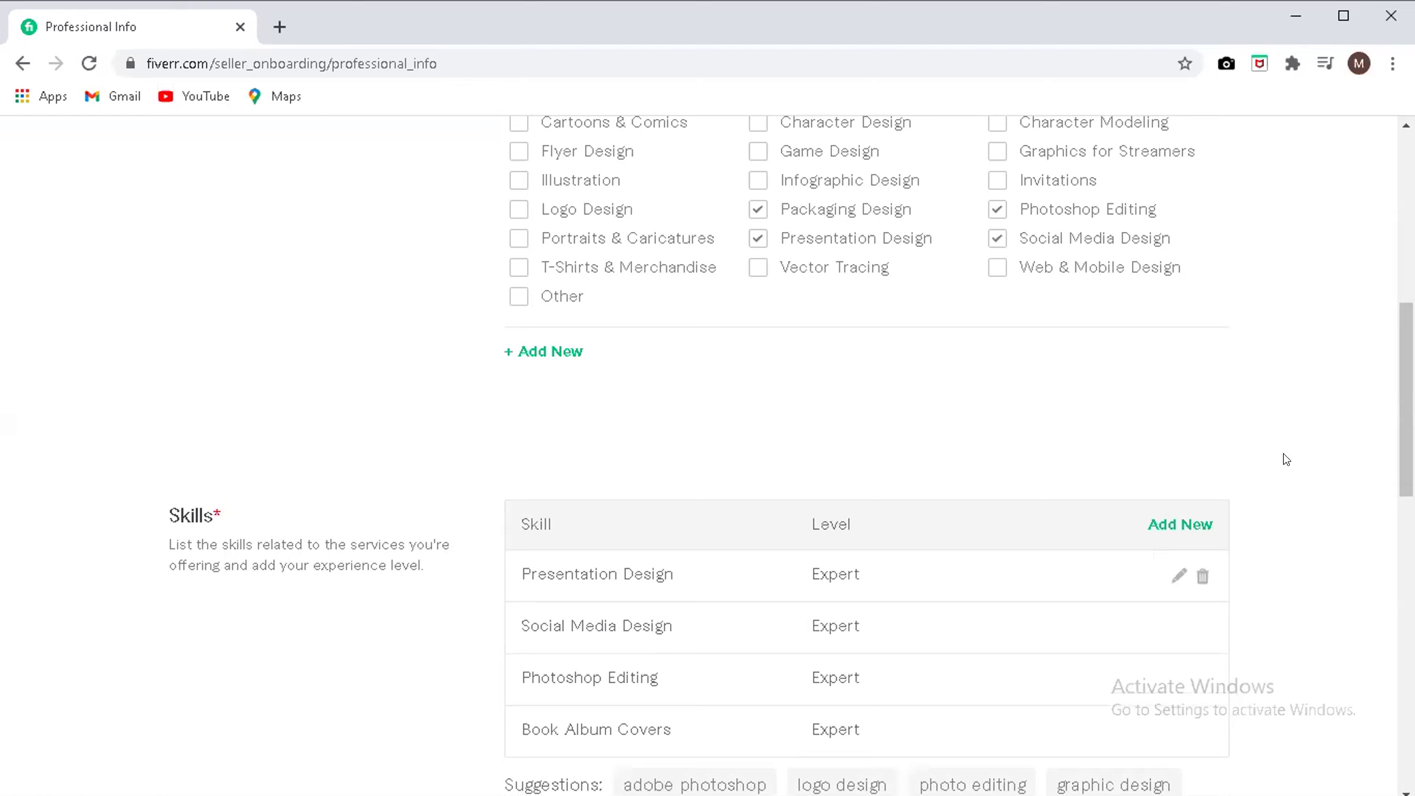
left_click(1196, 523)
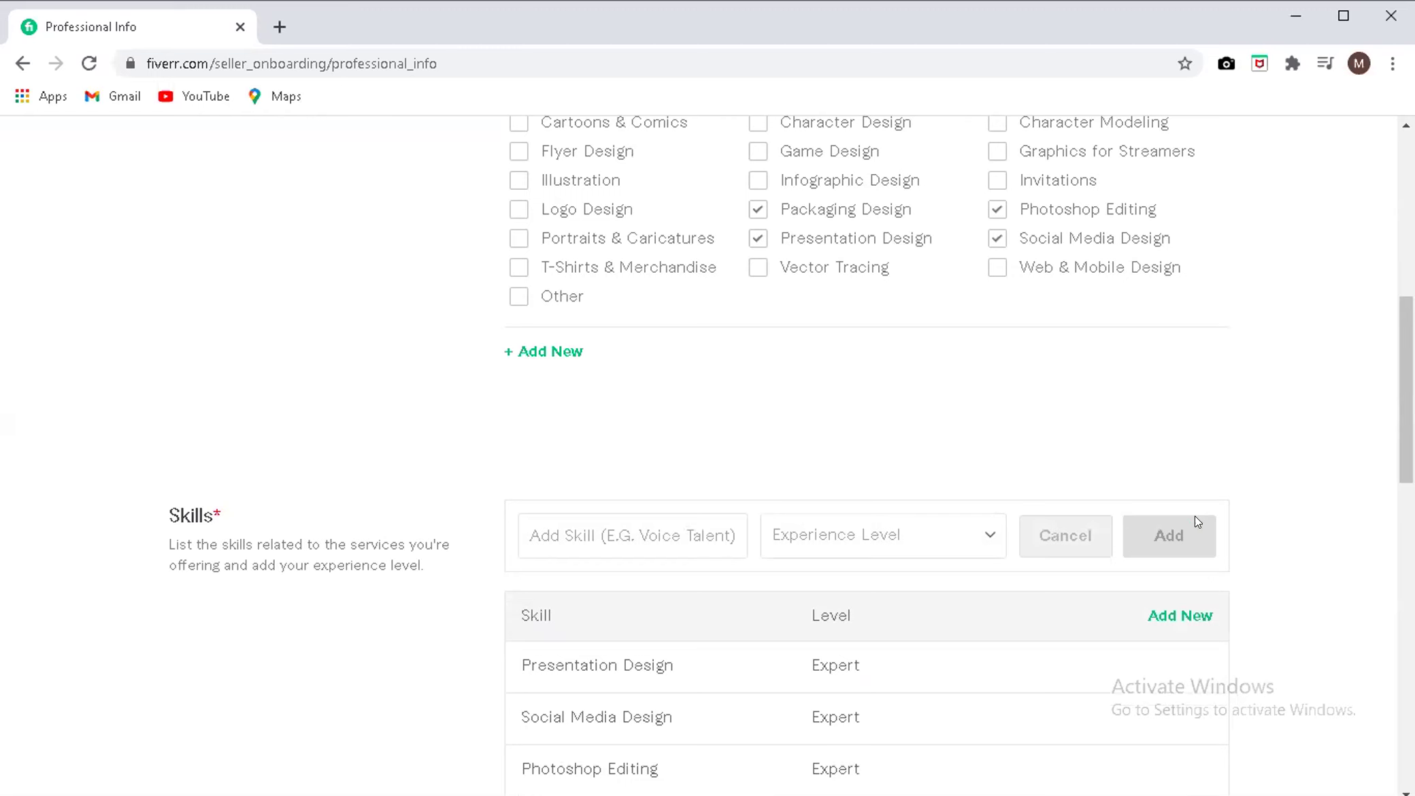
left_click(641, 537)
Step: Add Packaging Design to the skills table at Expert level
type("Packa")
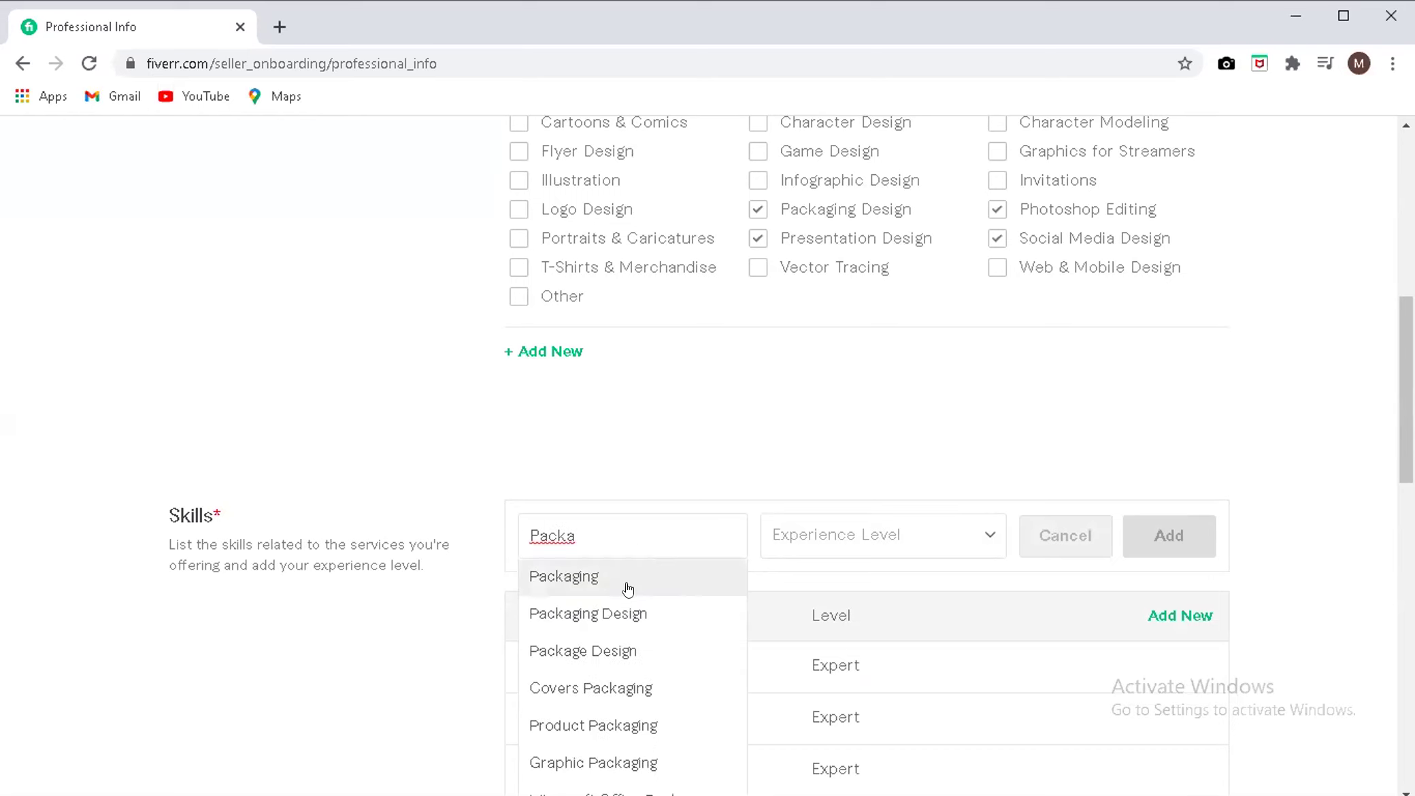
left_click(610, 620)
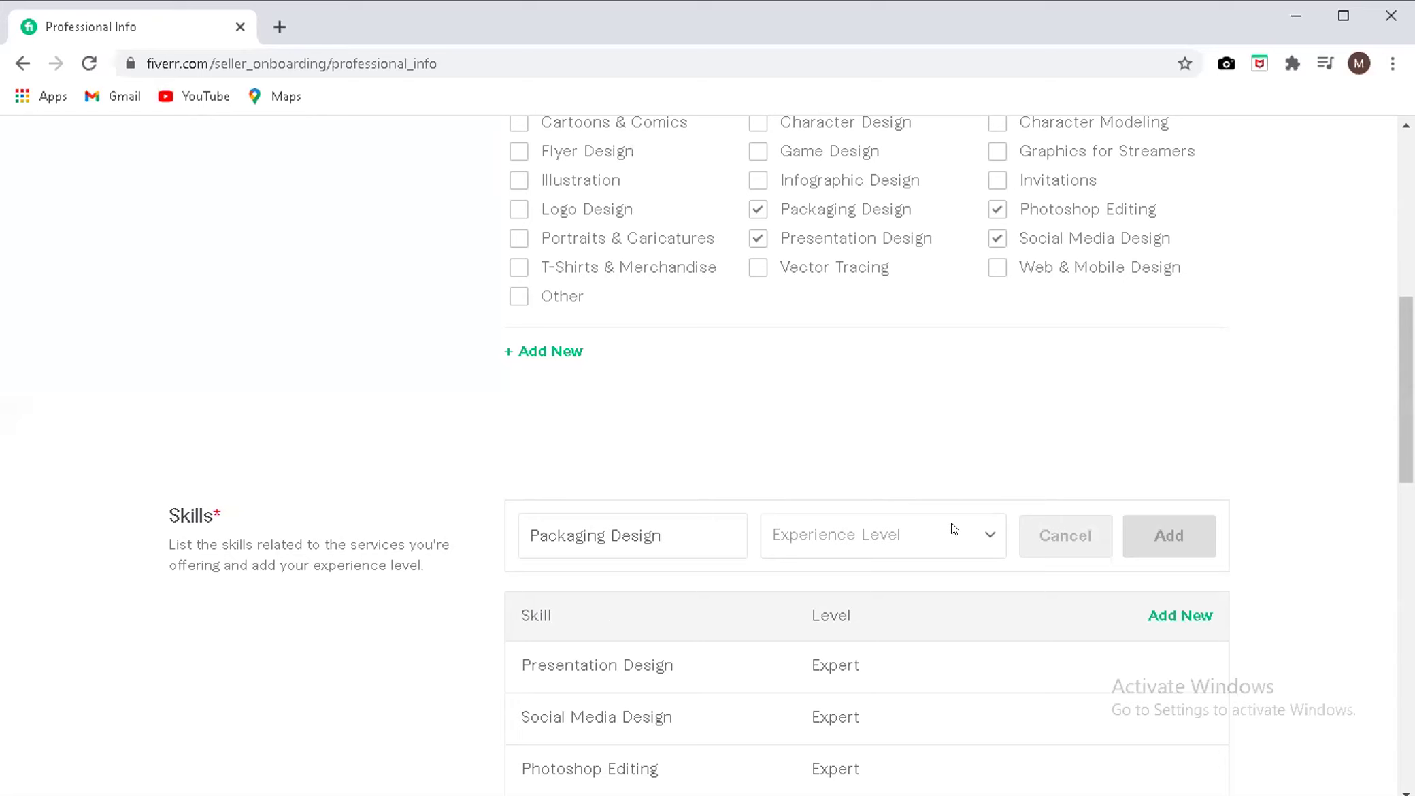
left_click(951, 535)
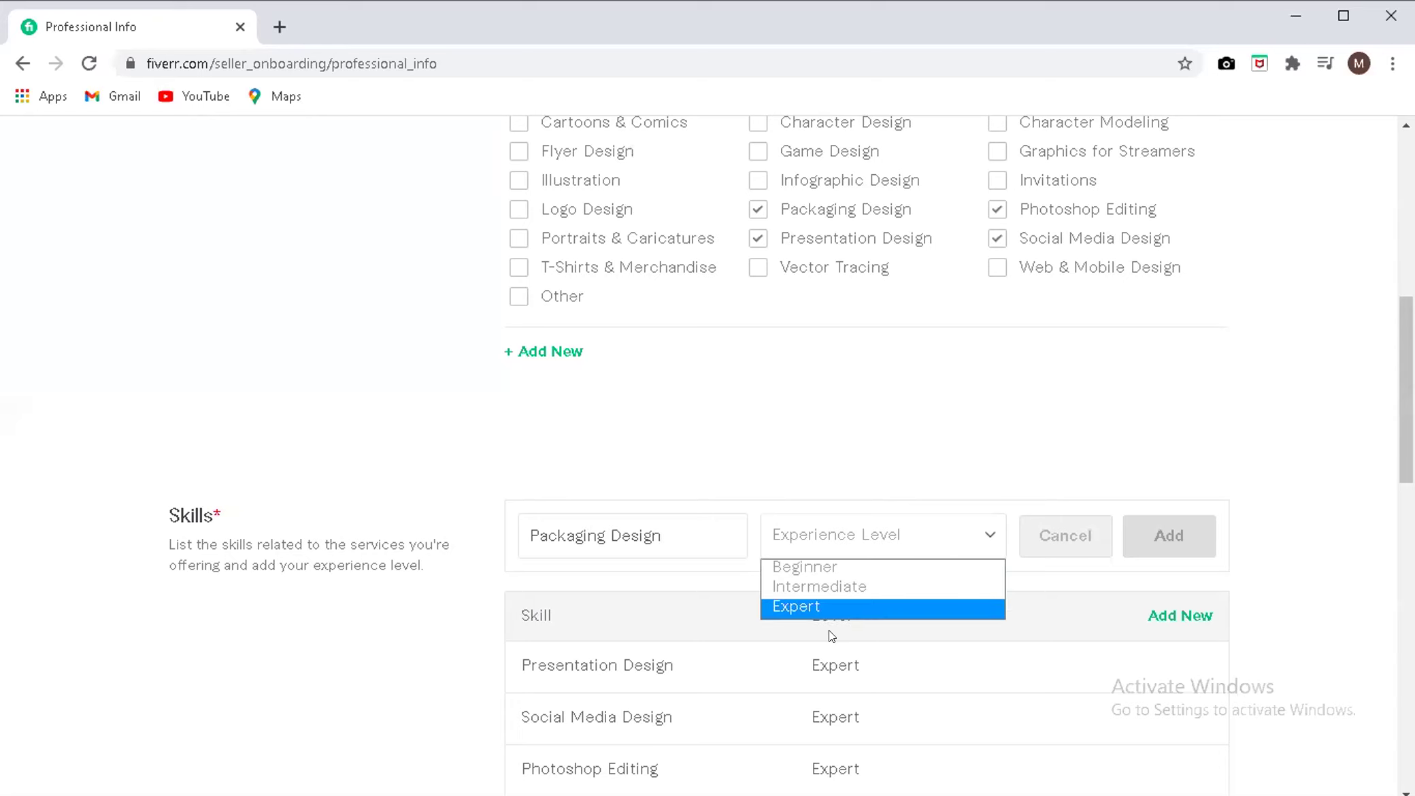
left_click(813, 608)
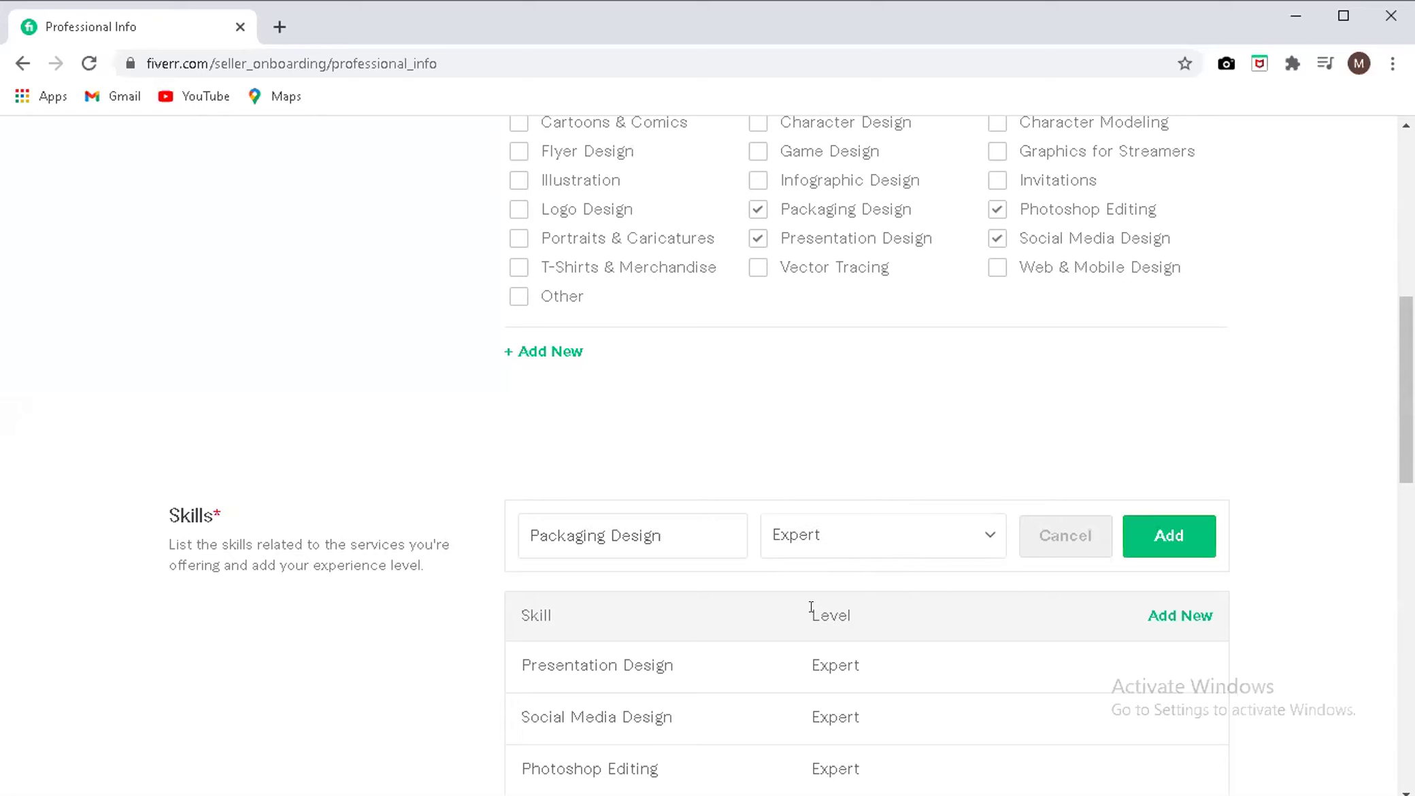
left_click(1164, 539)
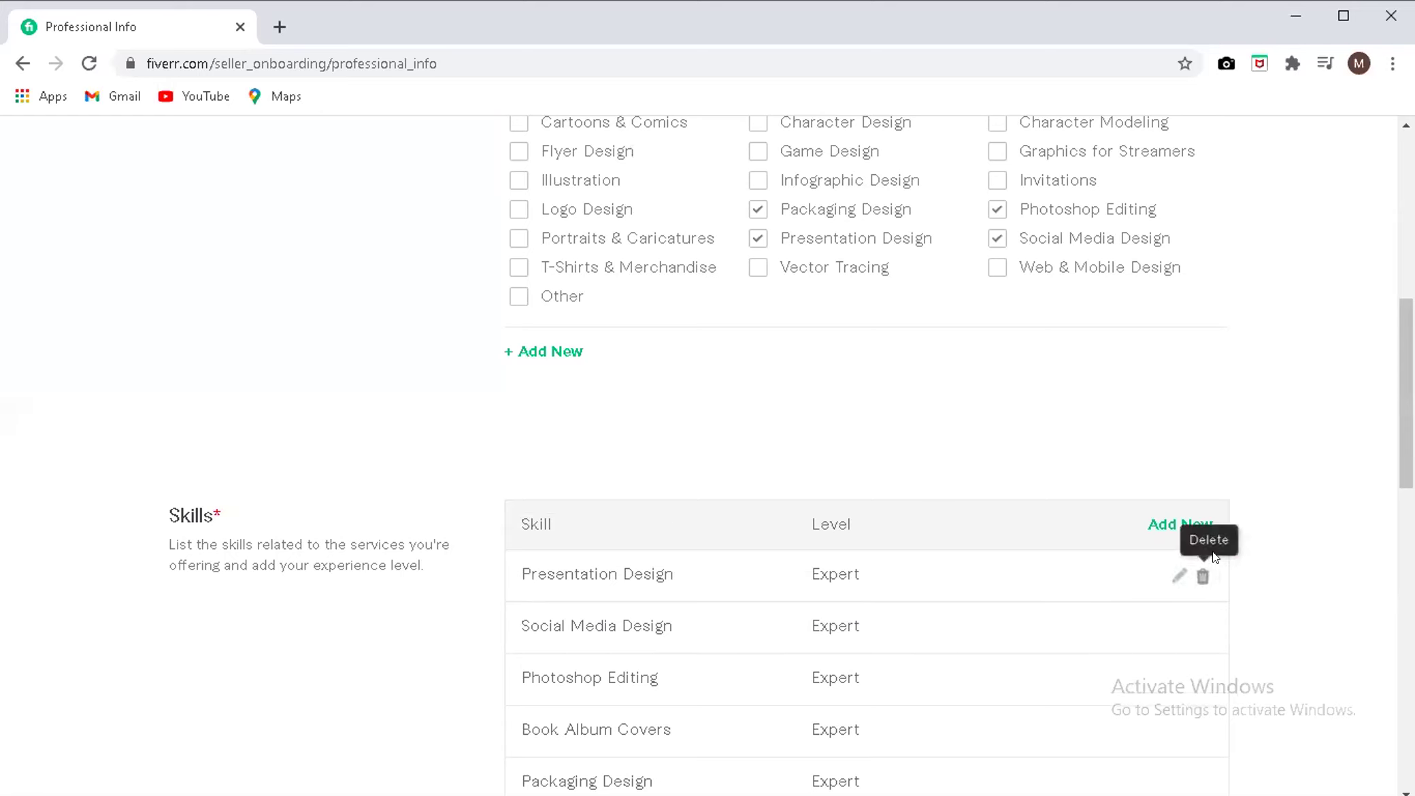
Step: Start another skill, trying 'Packagi', 'Label' and finally 'Mockup' without adding it
left_click(1169, 524)
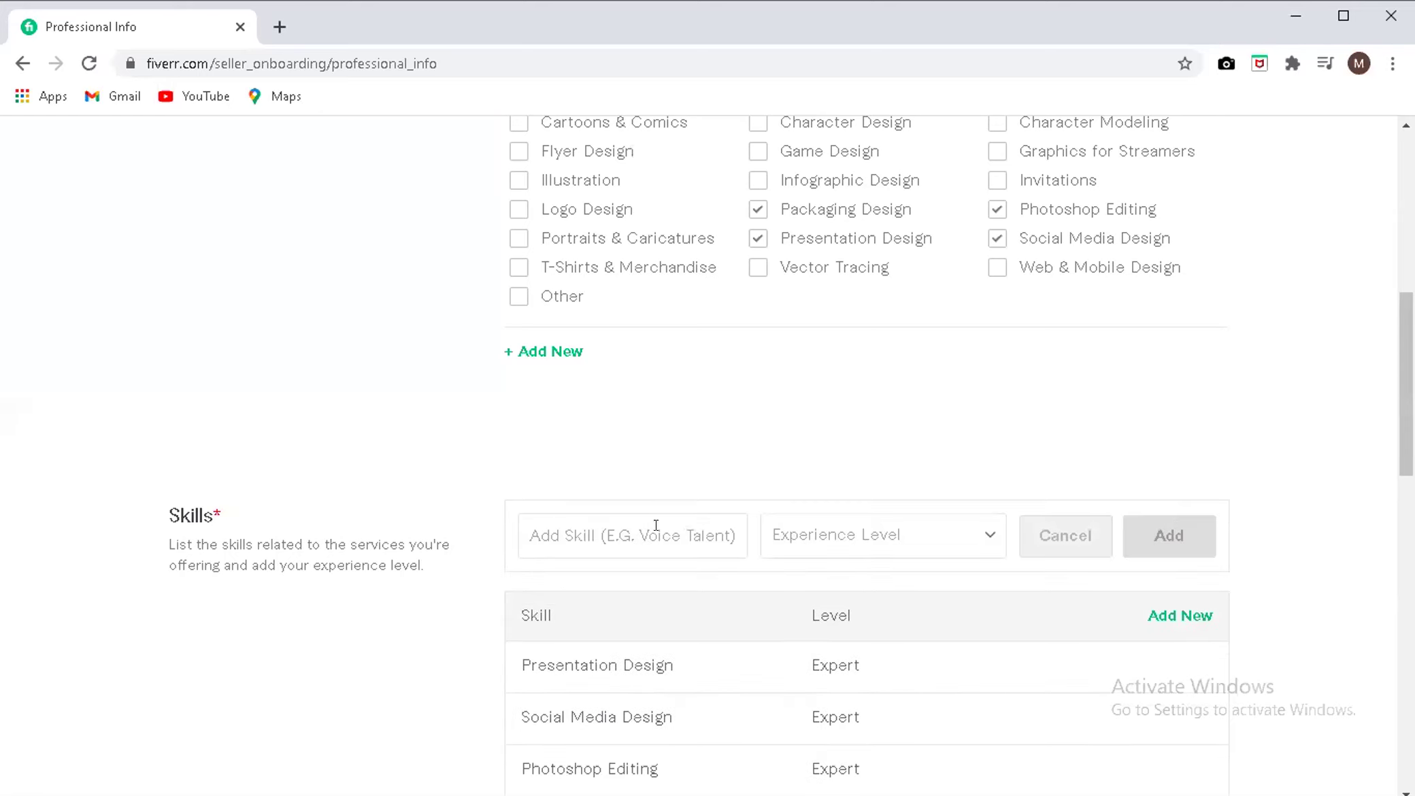
type("Pa")
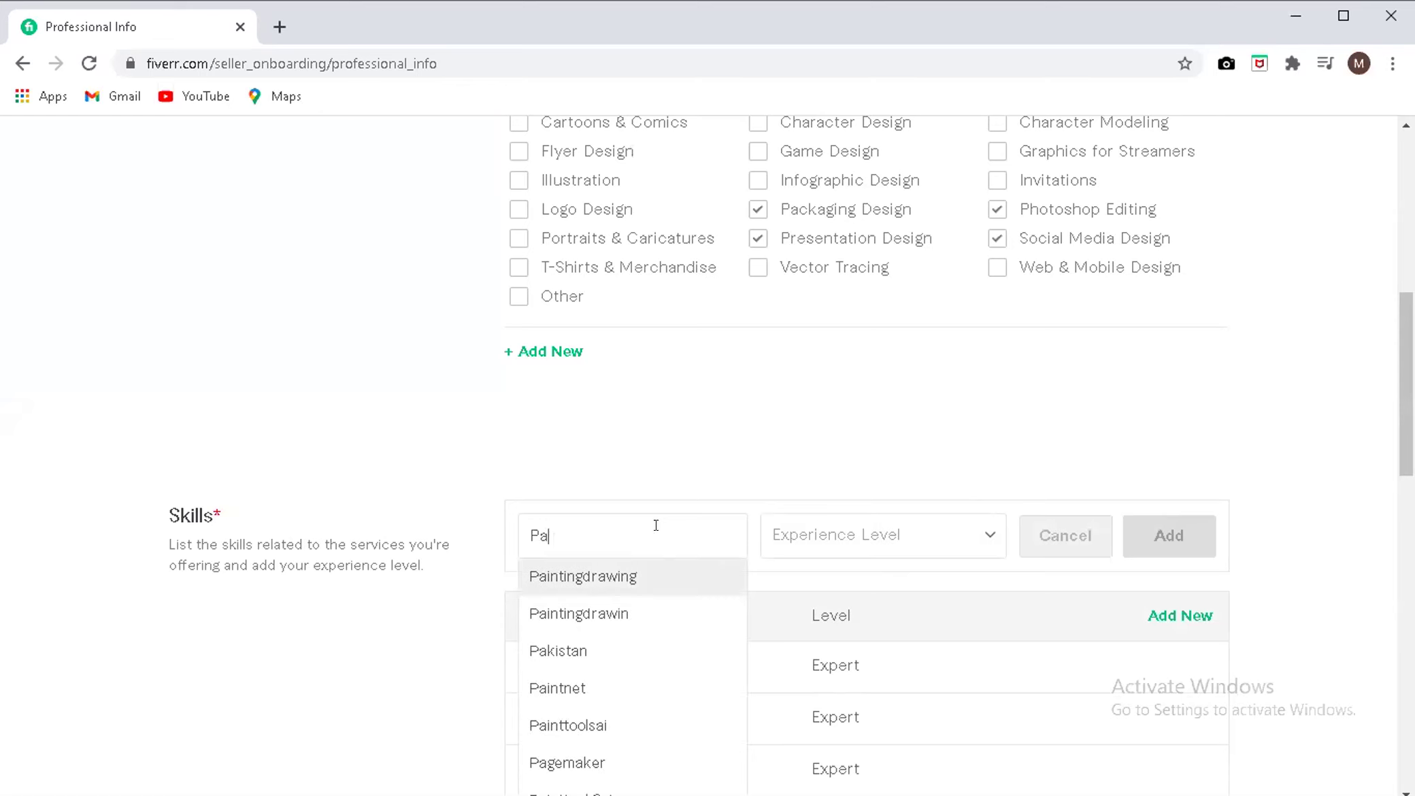
type("ckagi")
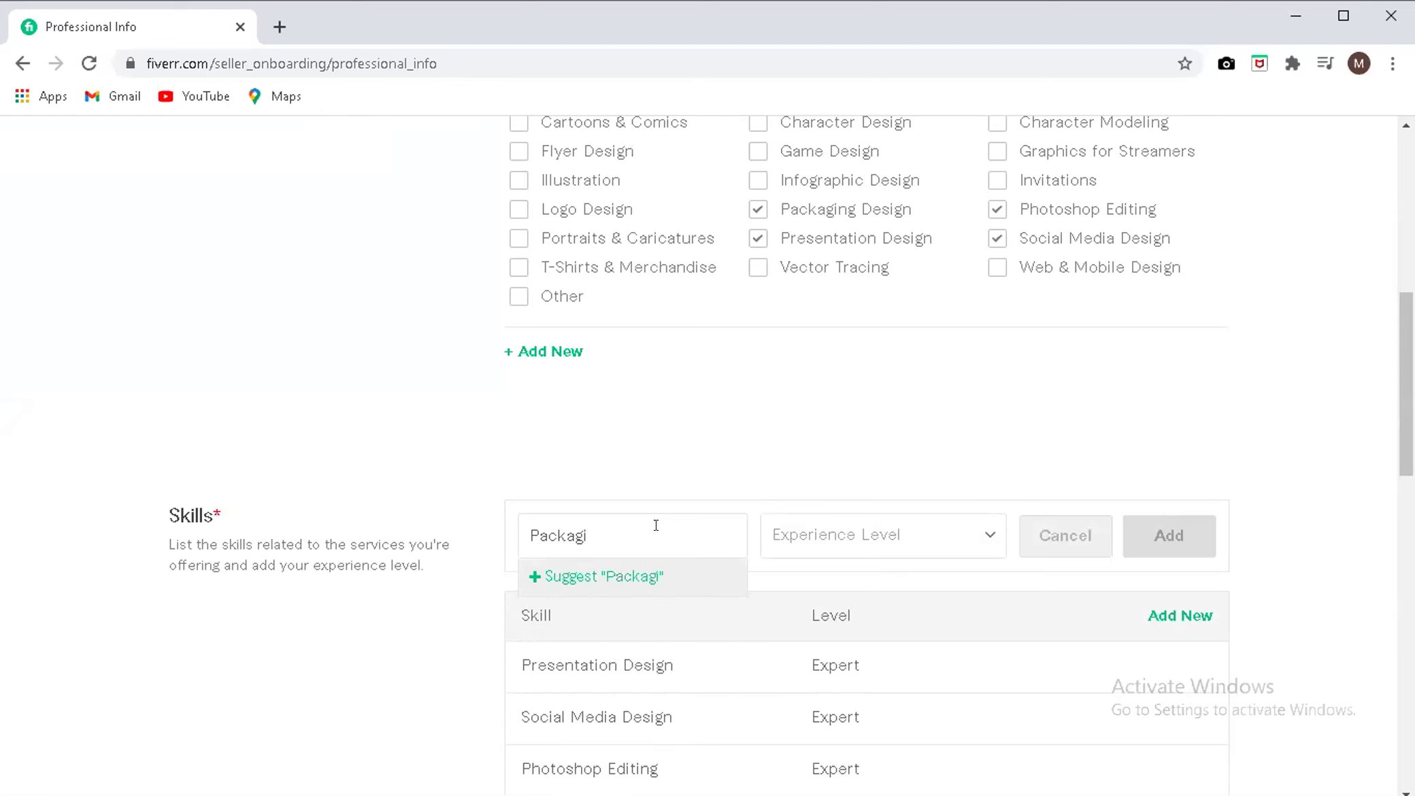
key("BackSpace")
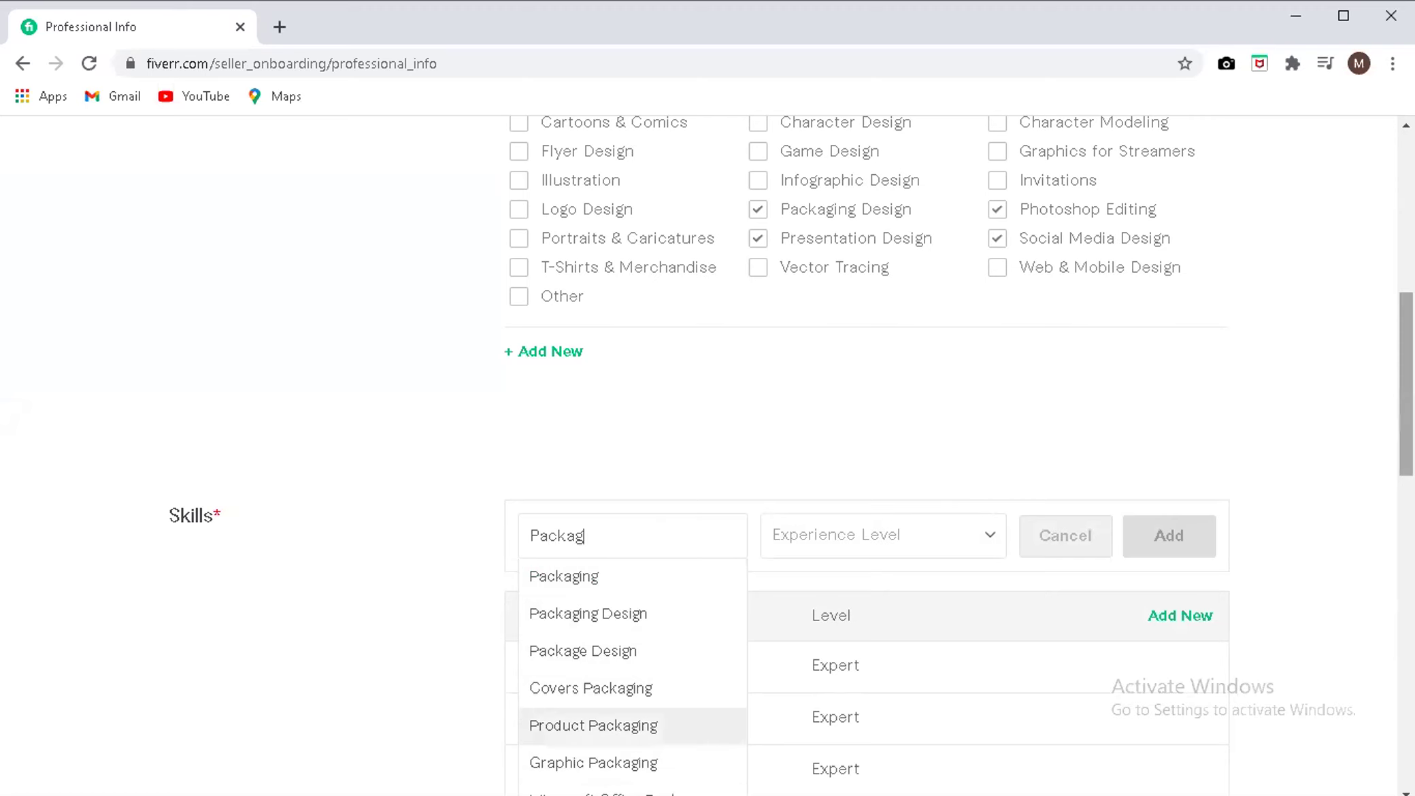
scroll(613, 723, "down", 2)
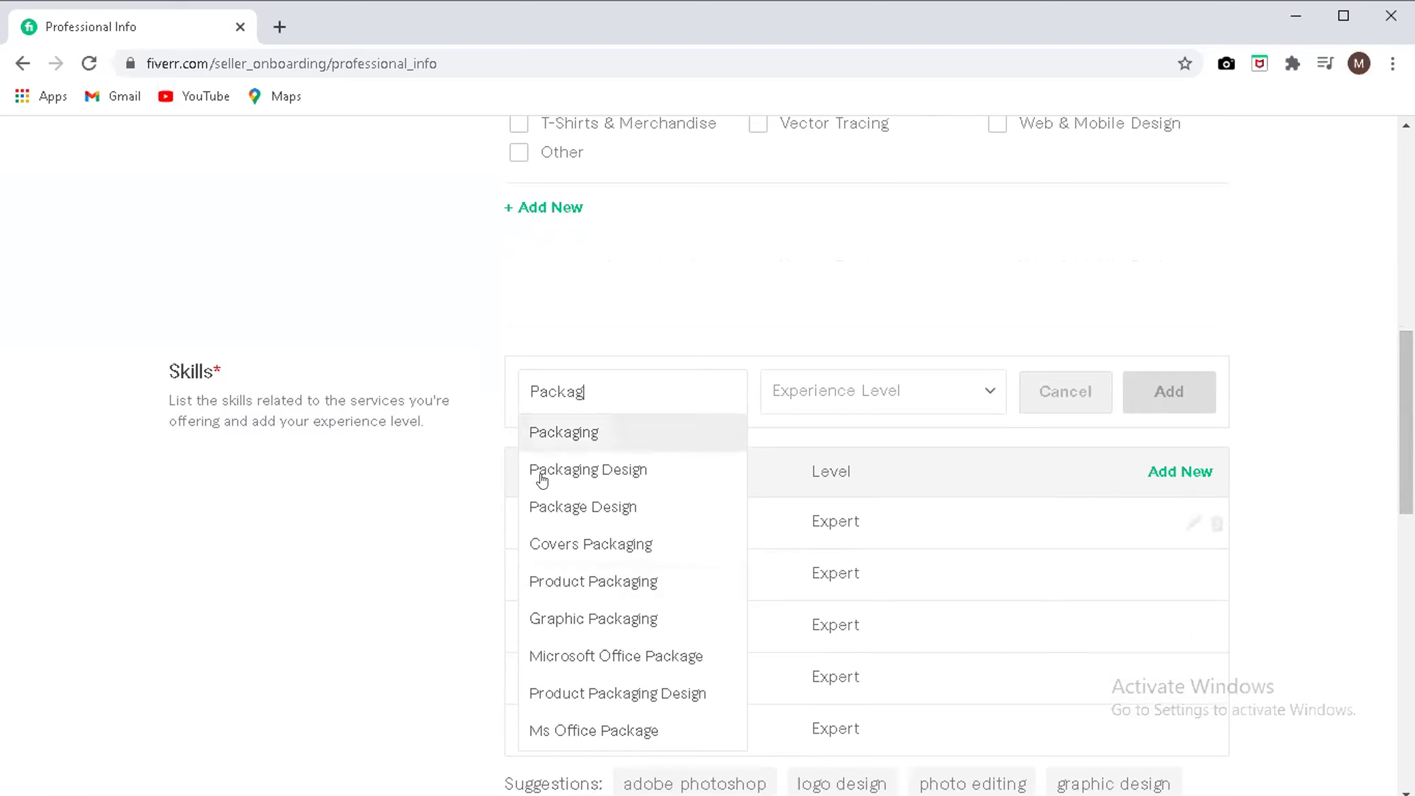
double_click(578, 382)
left_click_drag(578, 382, 654, 458)
type("Label")
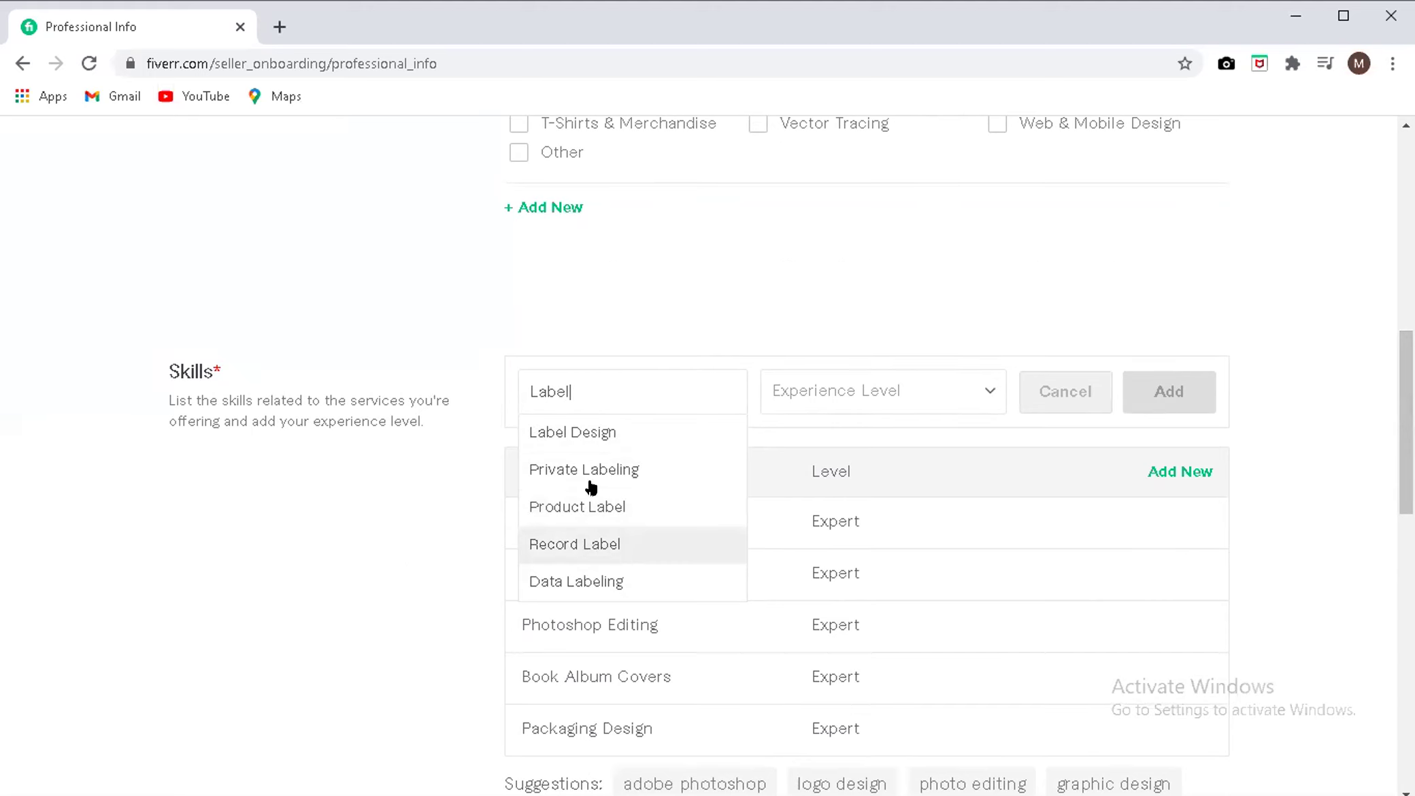
double_click(610, 378)
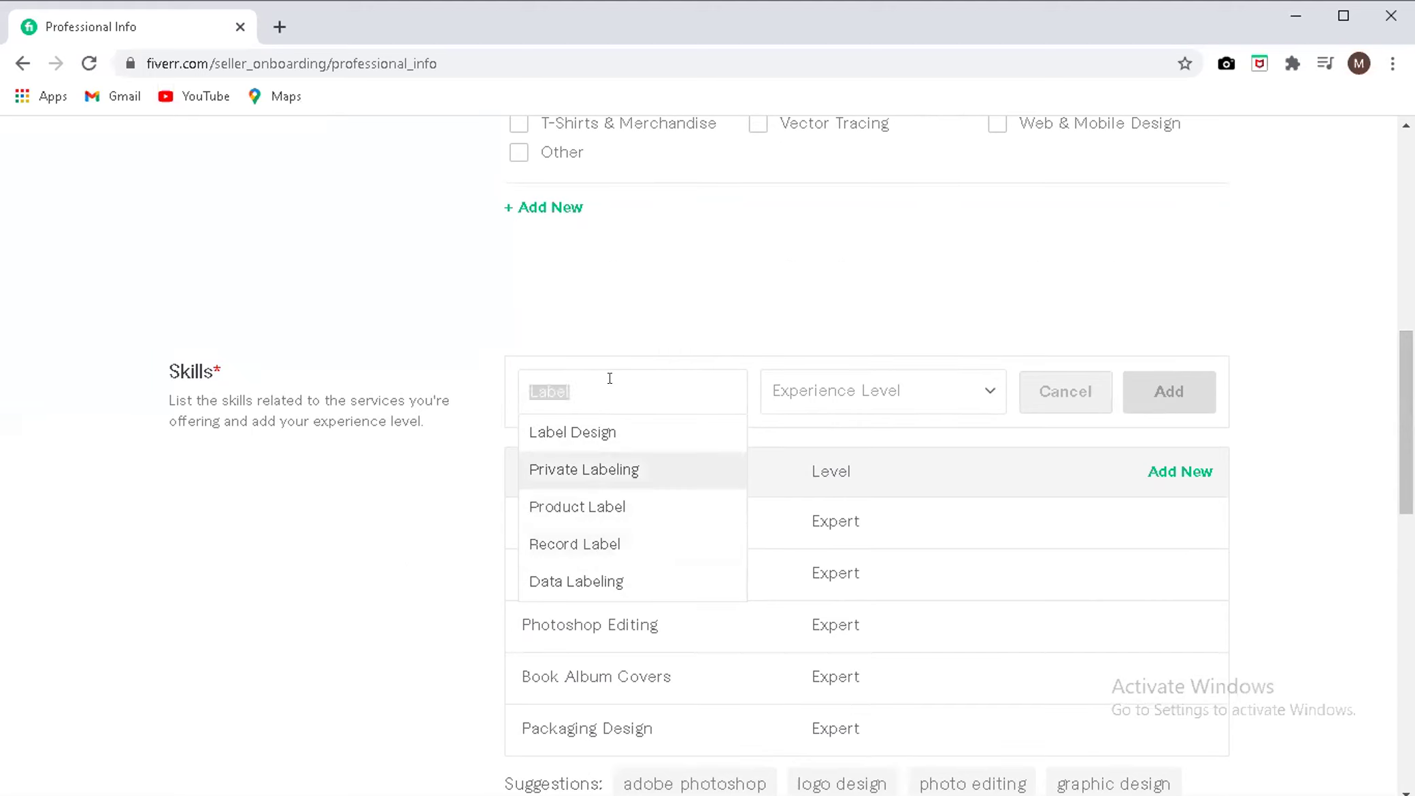
type("Mockup")
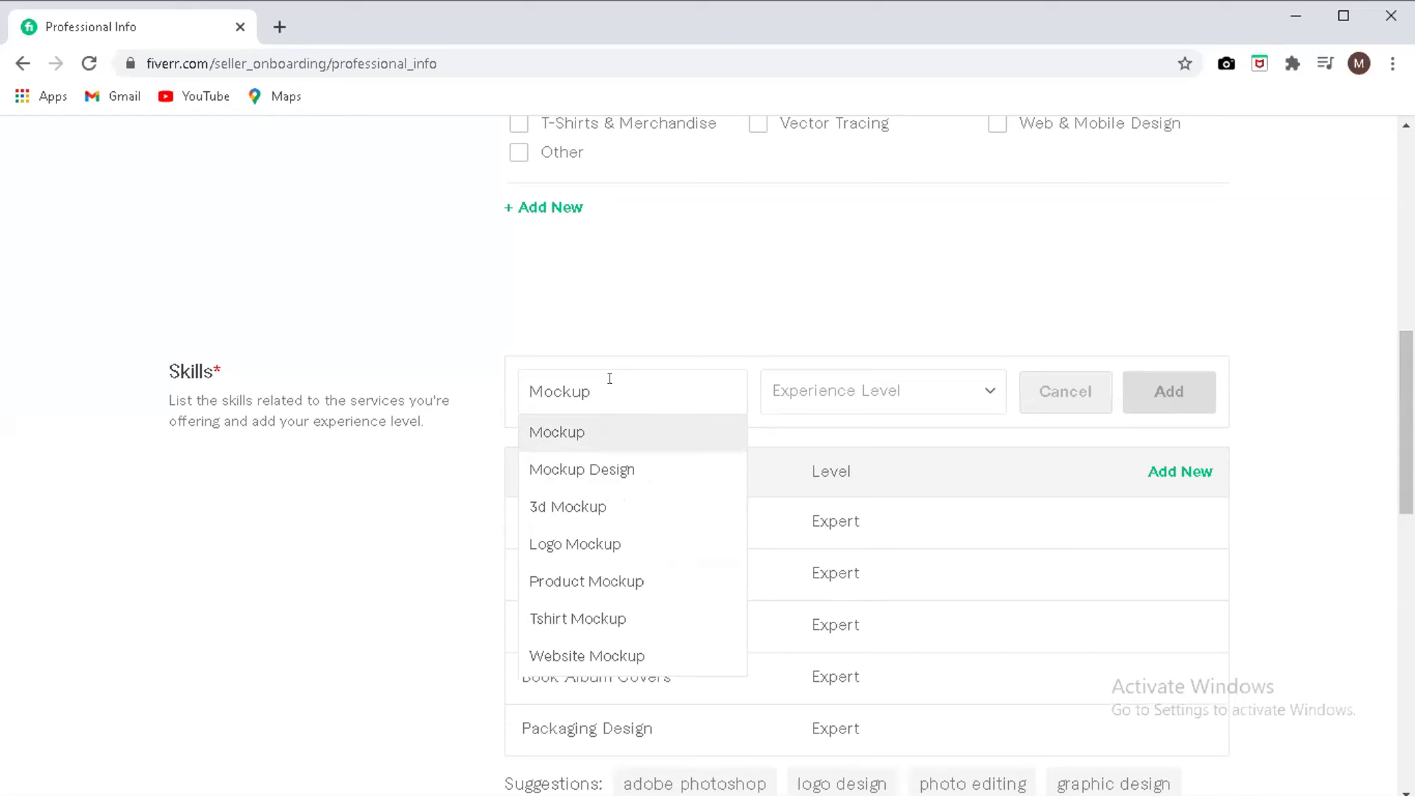
left_click(405, 566)
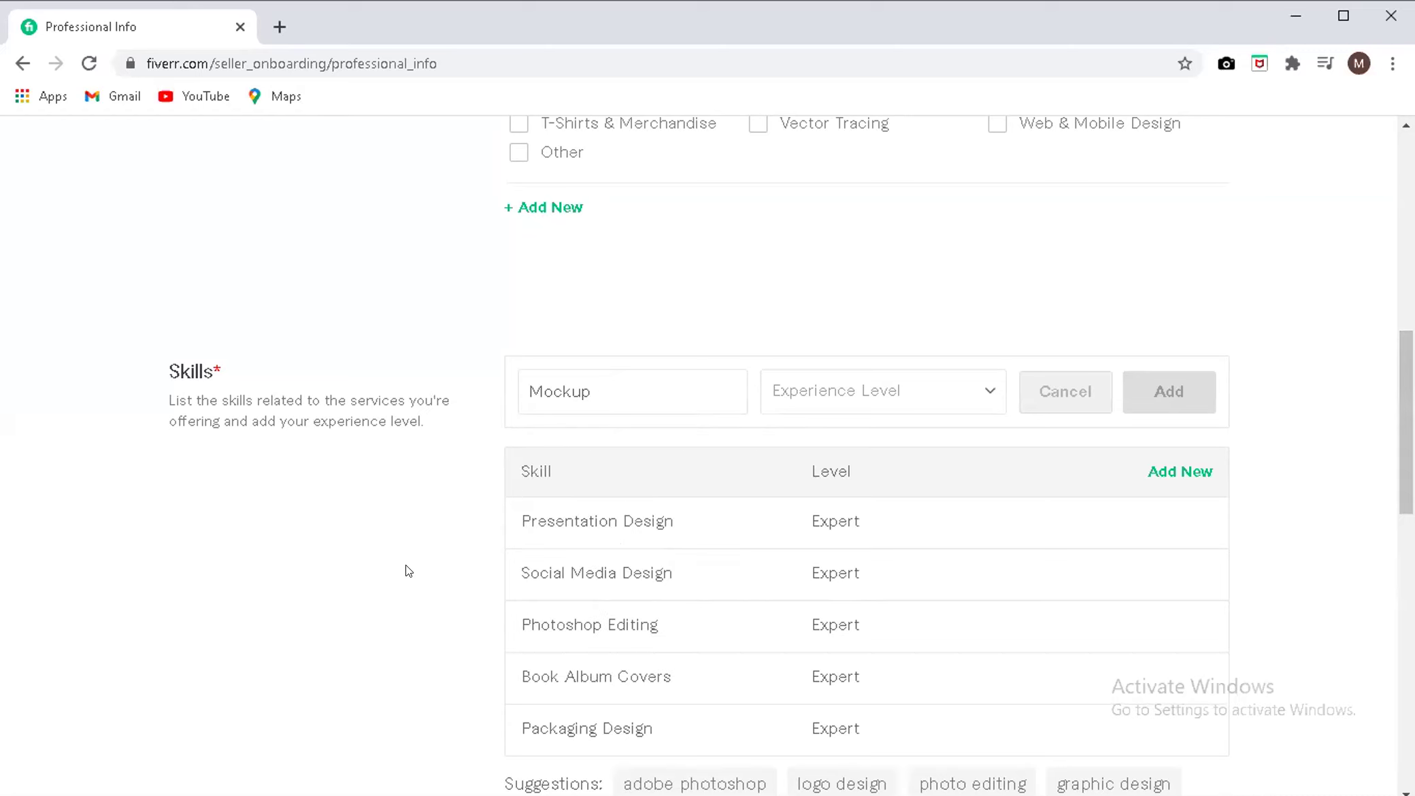
scroll(406, 566, "down", 7)
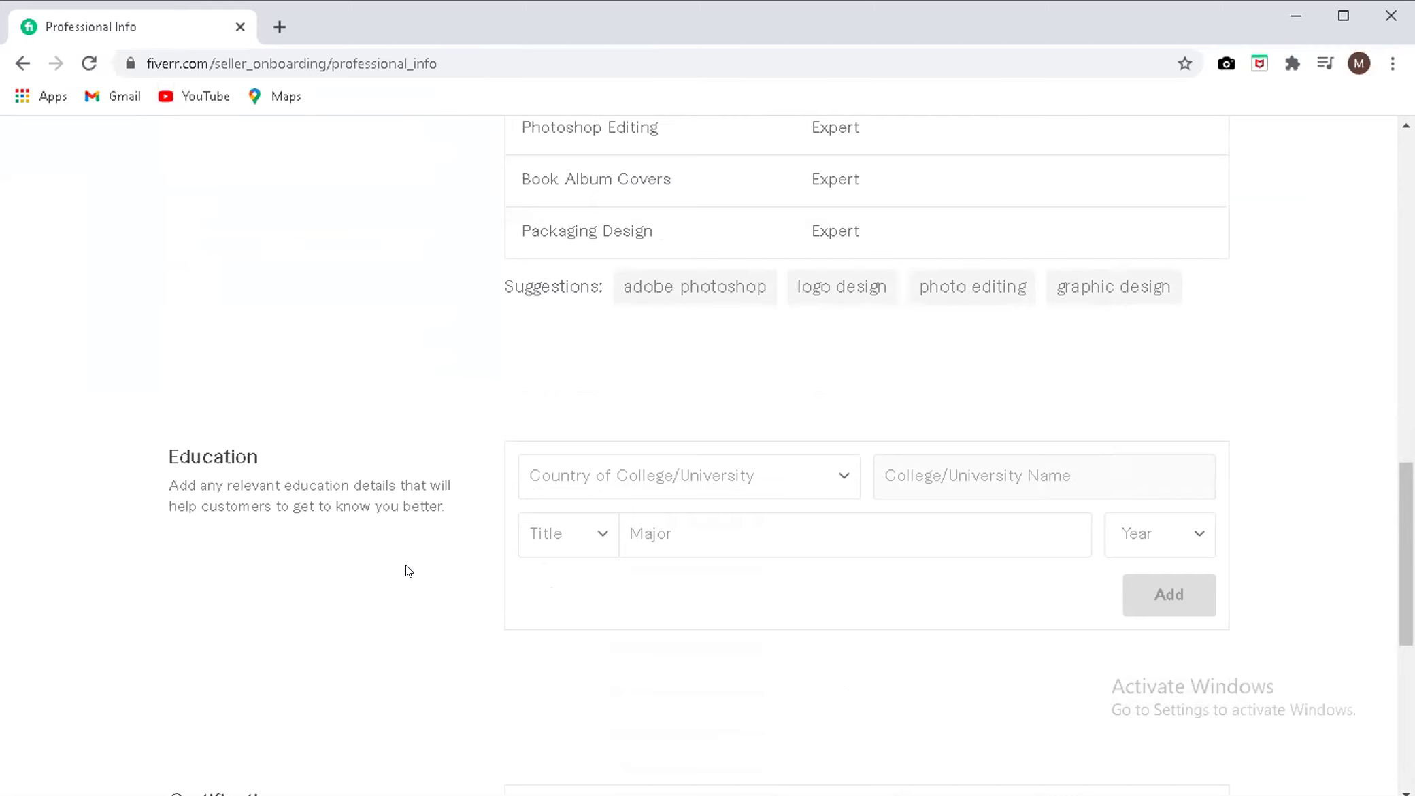
Step: Choose Pakistan in the Country of College/University dropdown
left_click(755, 479)
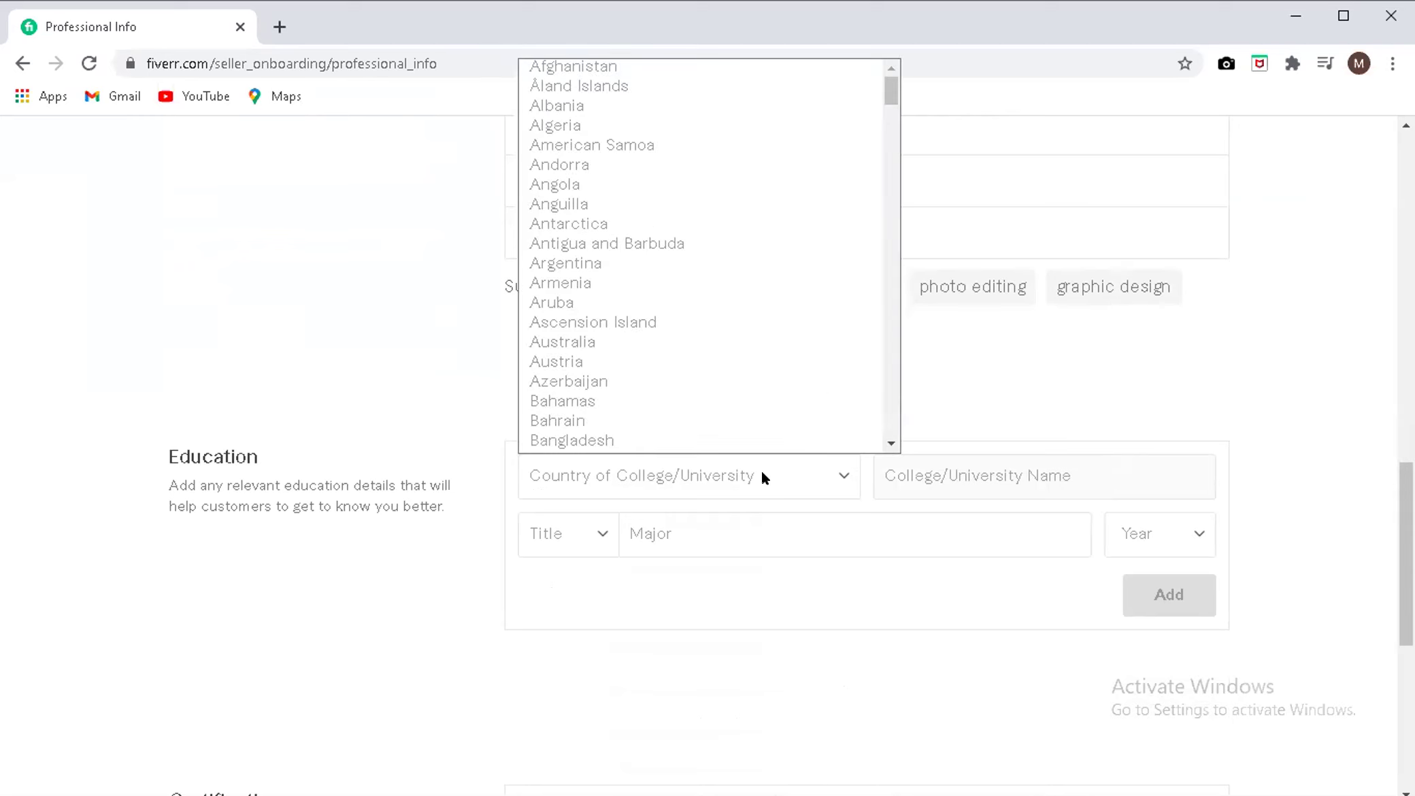
scroll(834, 364, "down", 1)
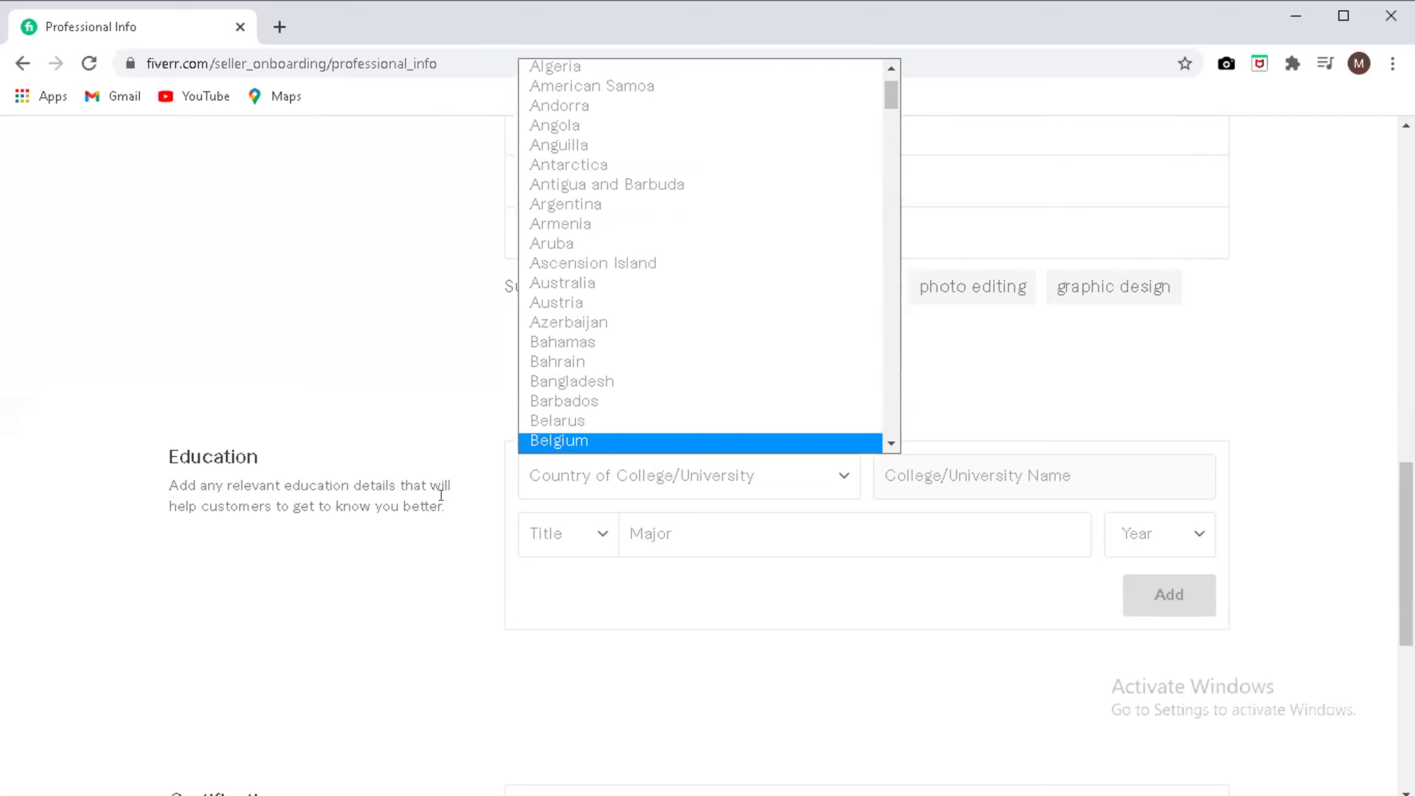
left_click(370, 347)
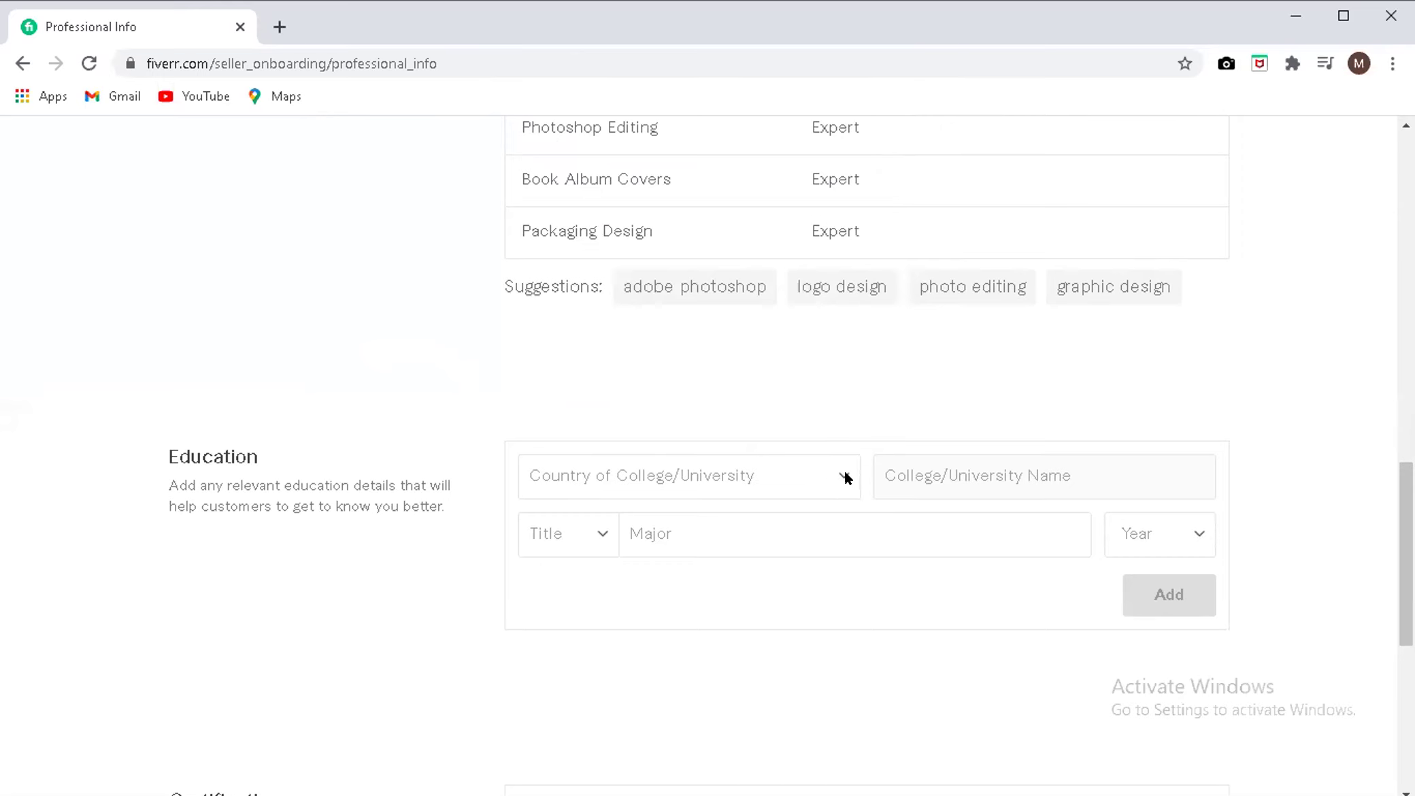
left_click(845, 473)
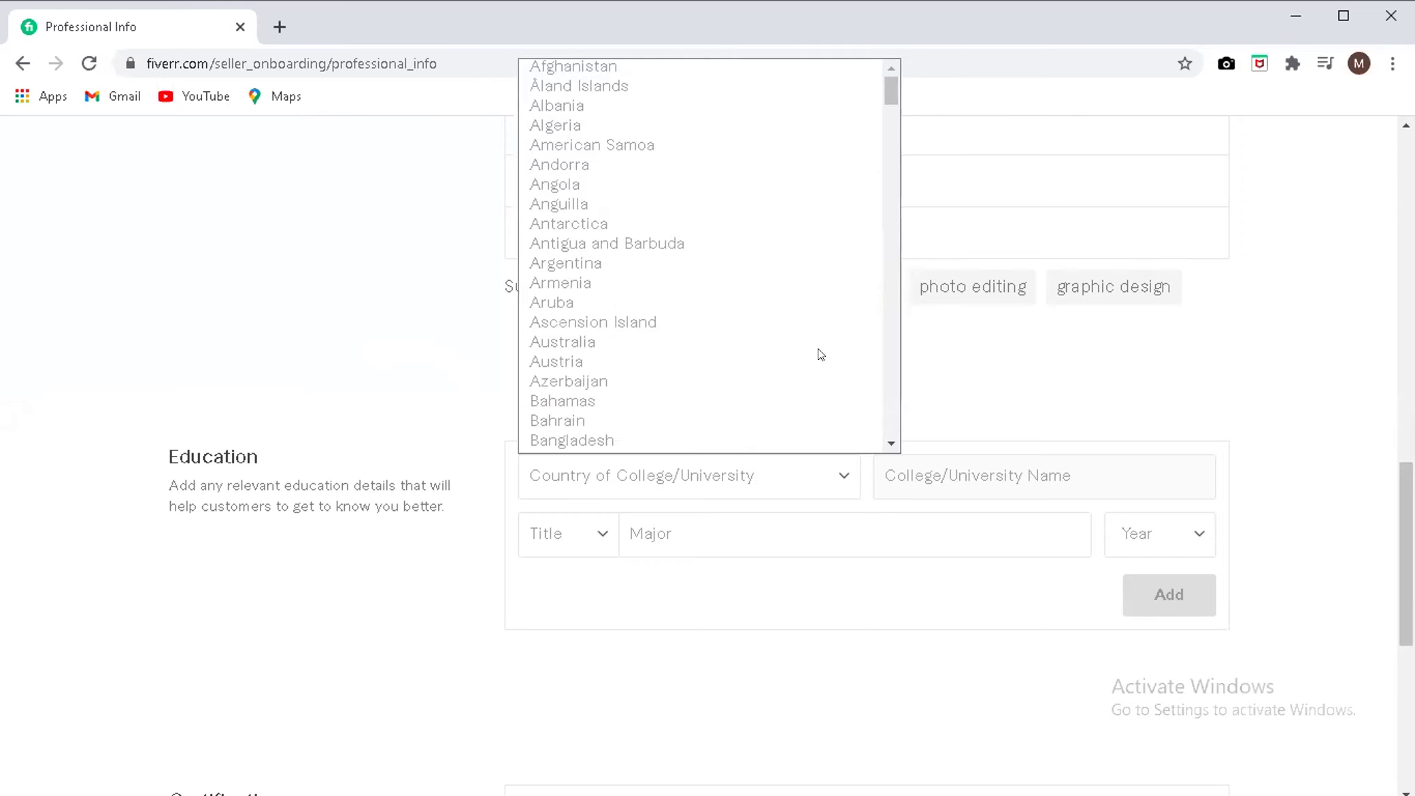
scroll(820, 341, "down", 1)
left_click_drag(882, 99, 904, 237)
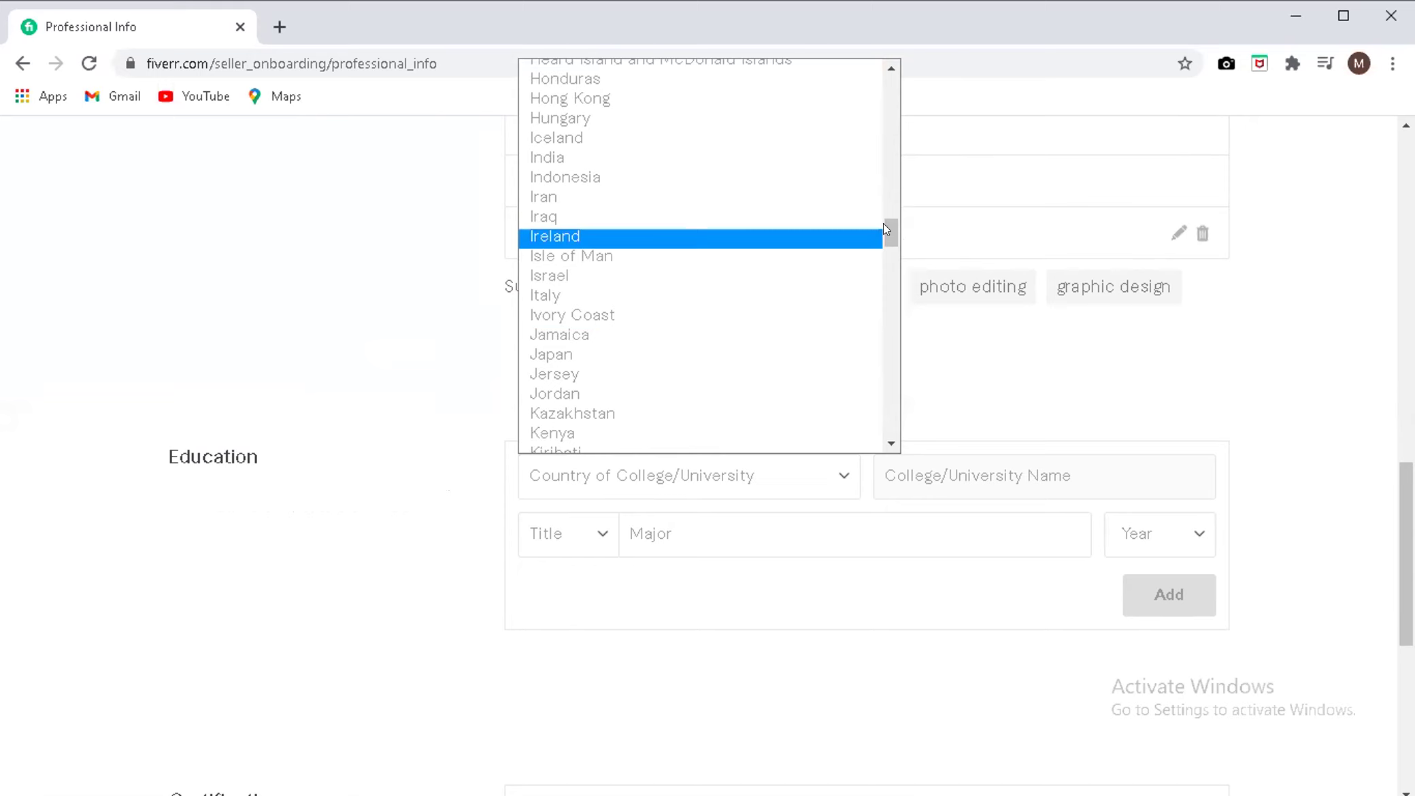
left_click_drag(884, 226, 888, 321)
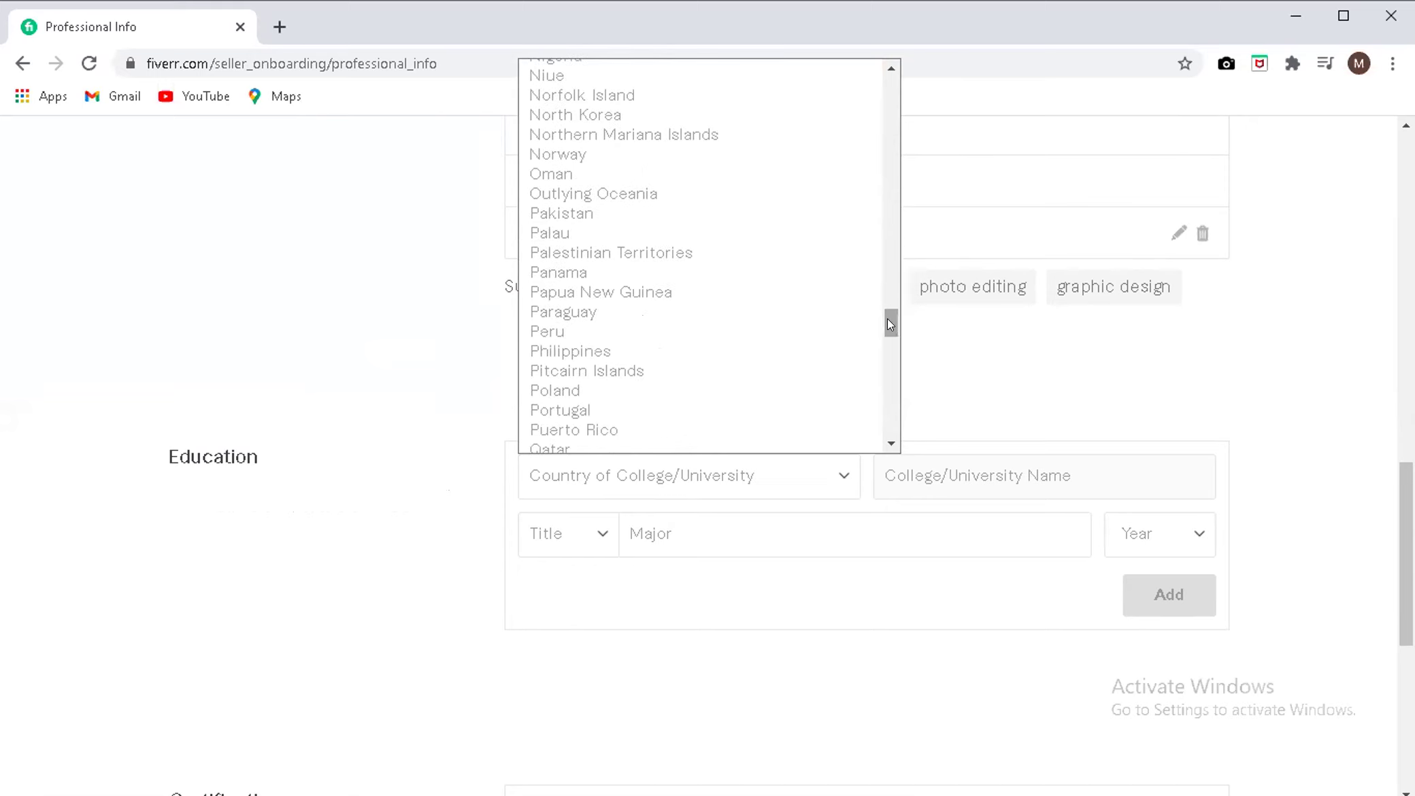
left_click(596, 214)
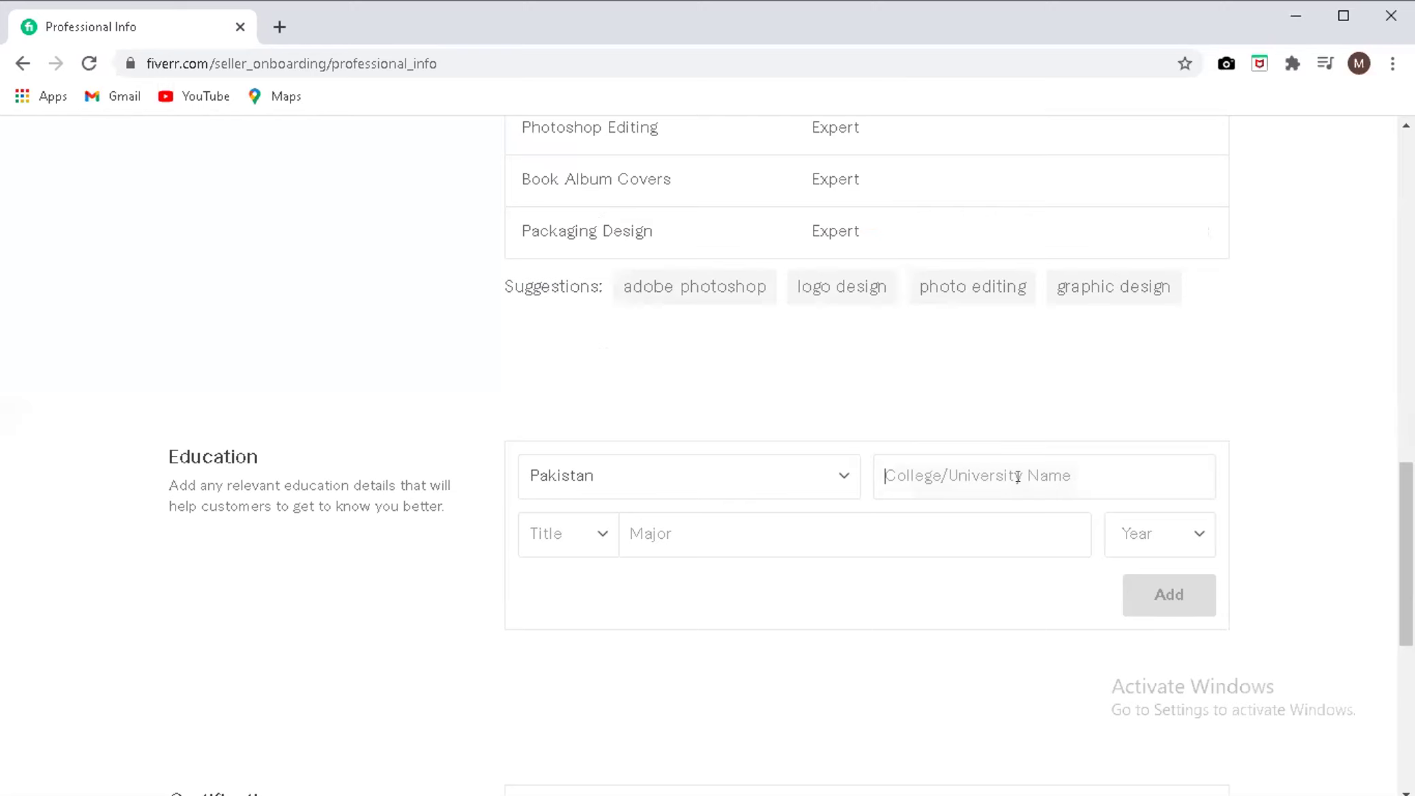
Step: Select University Of Sindh Jamshoro as the college with an M.A. title
type("Si")
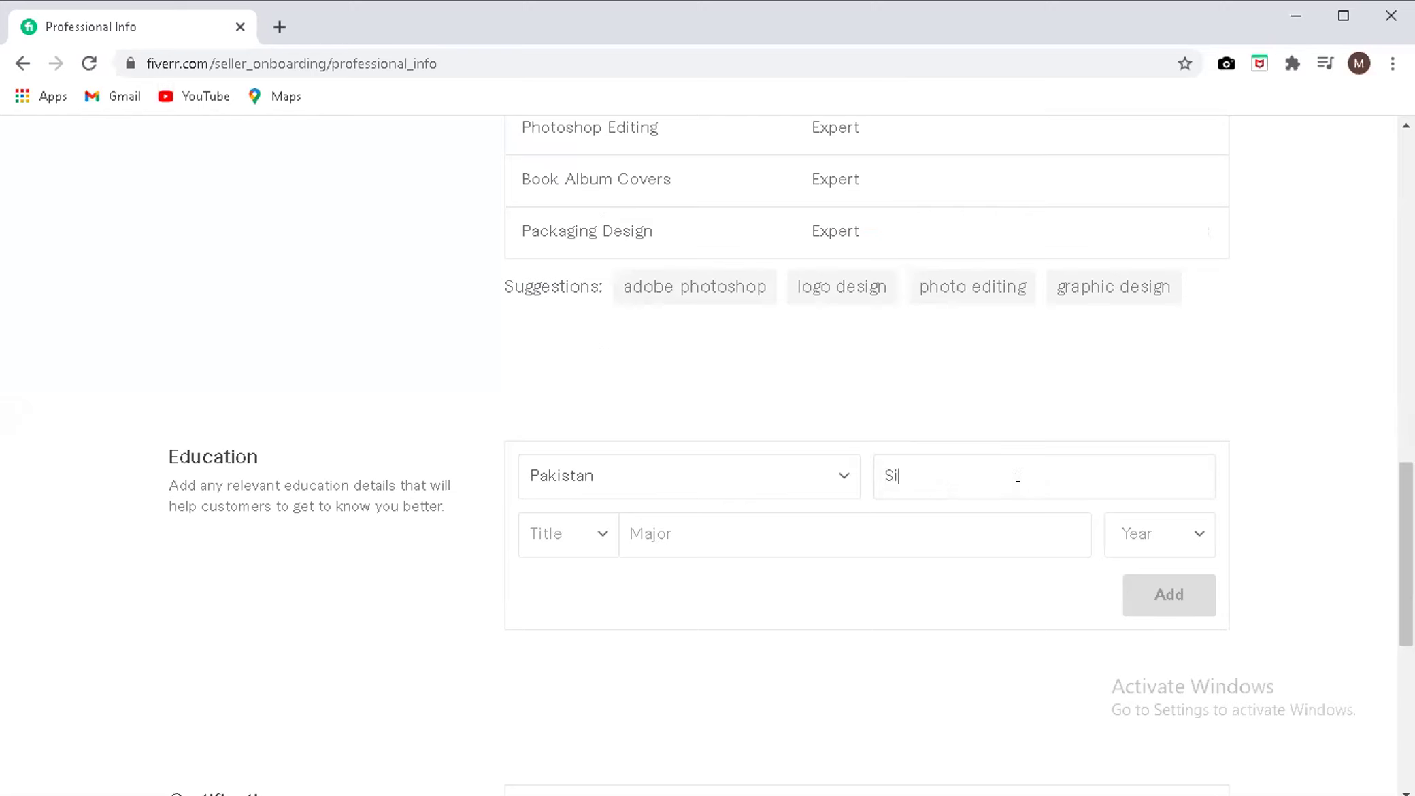
type("ndh")
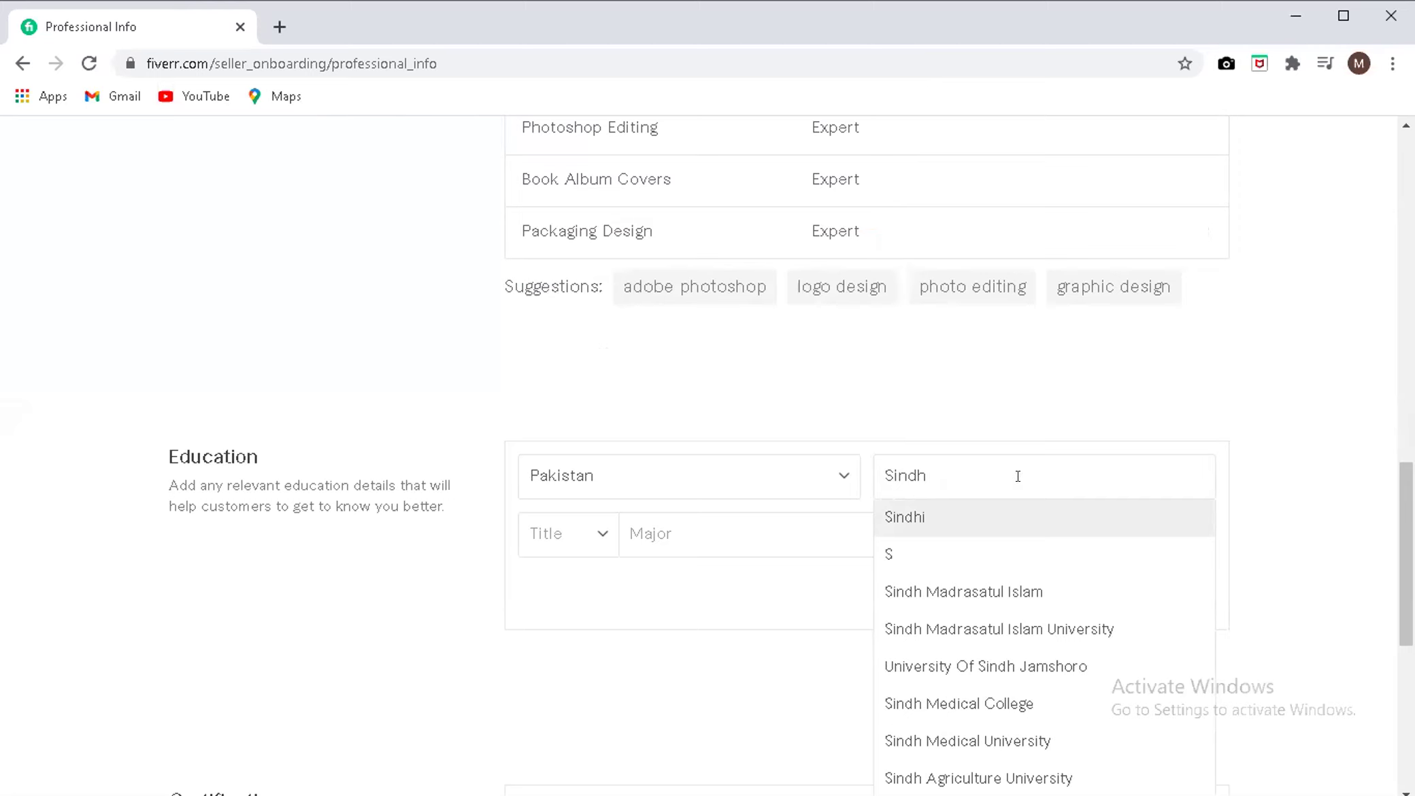
left_click(990, 668)
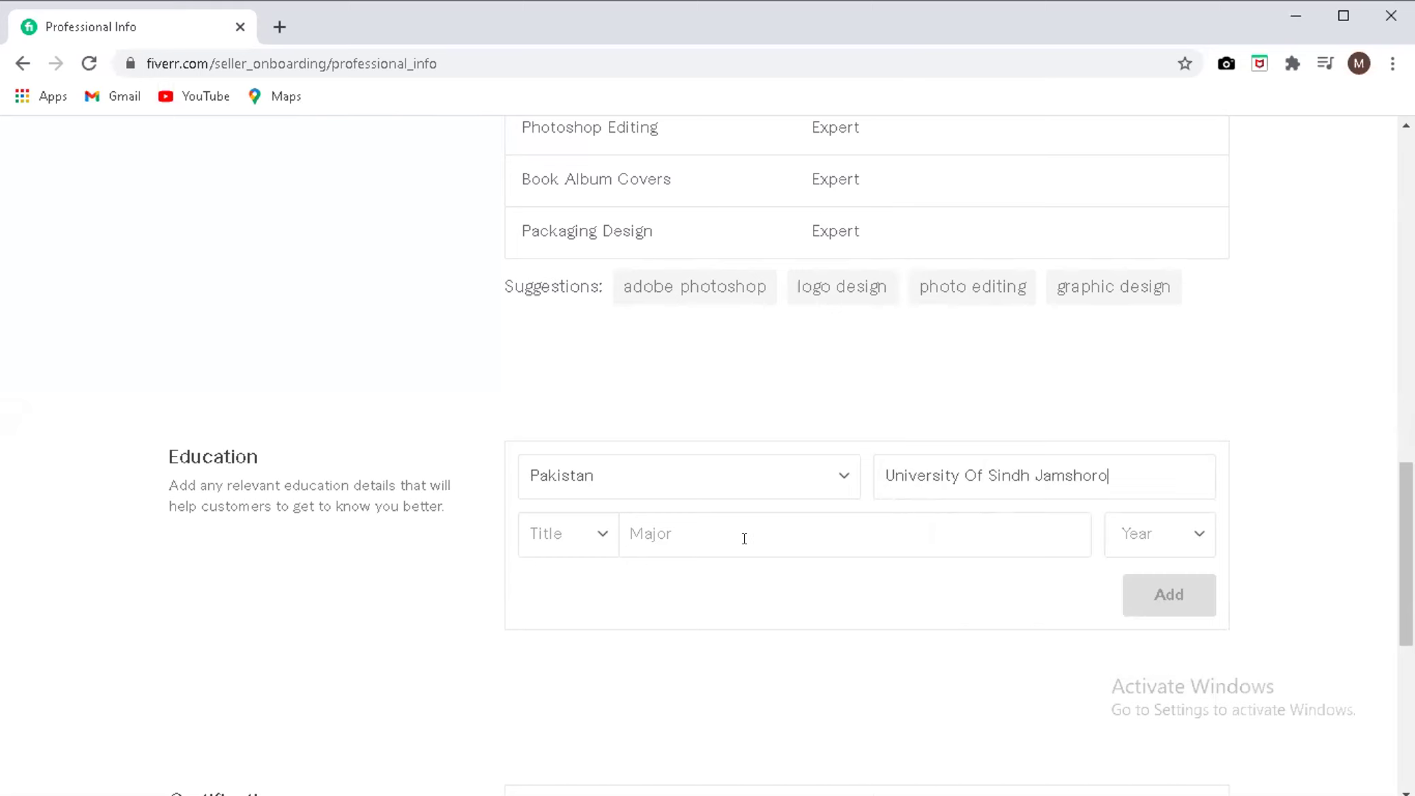
left_click(602, 533)
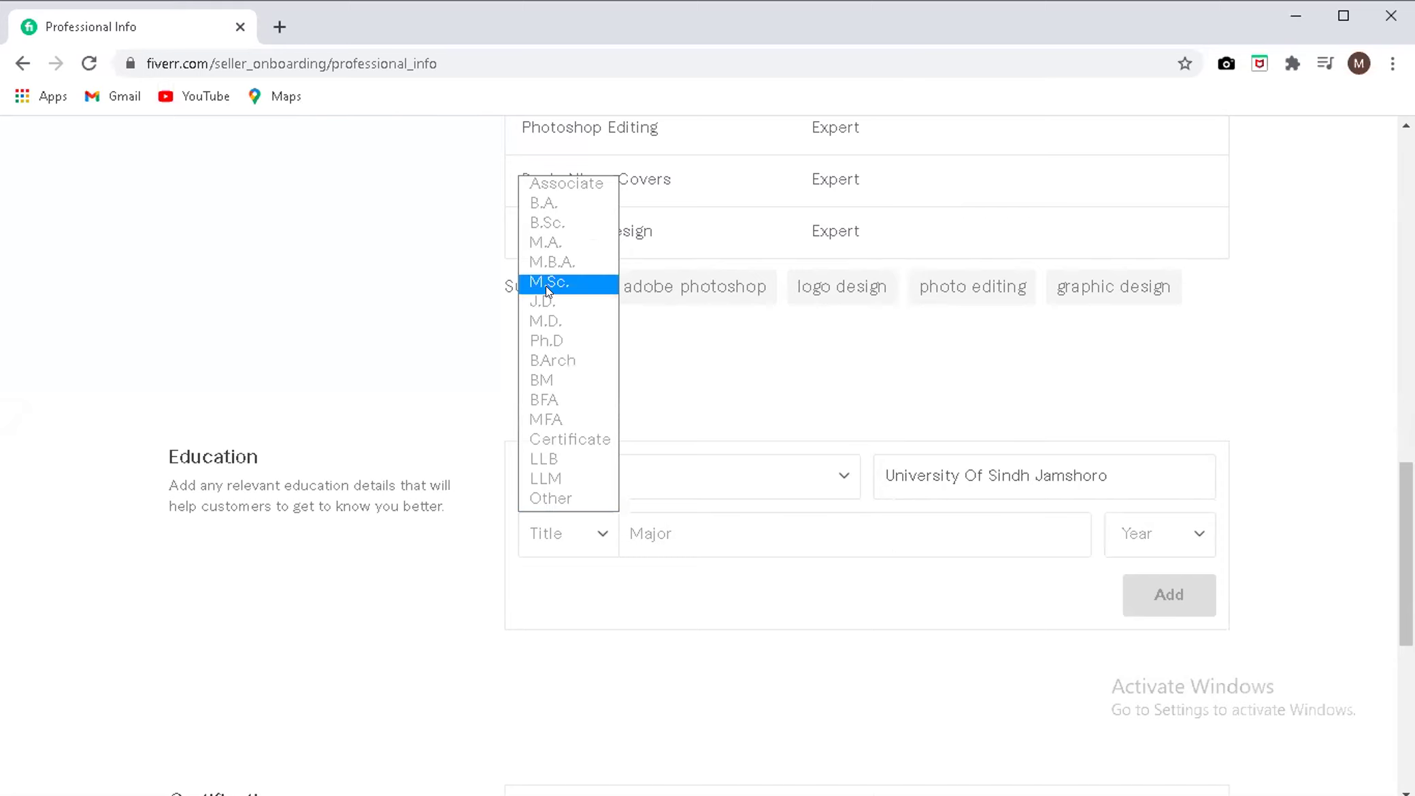
left_click(540, 246)
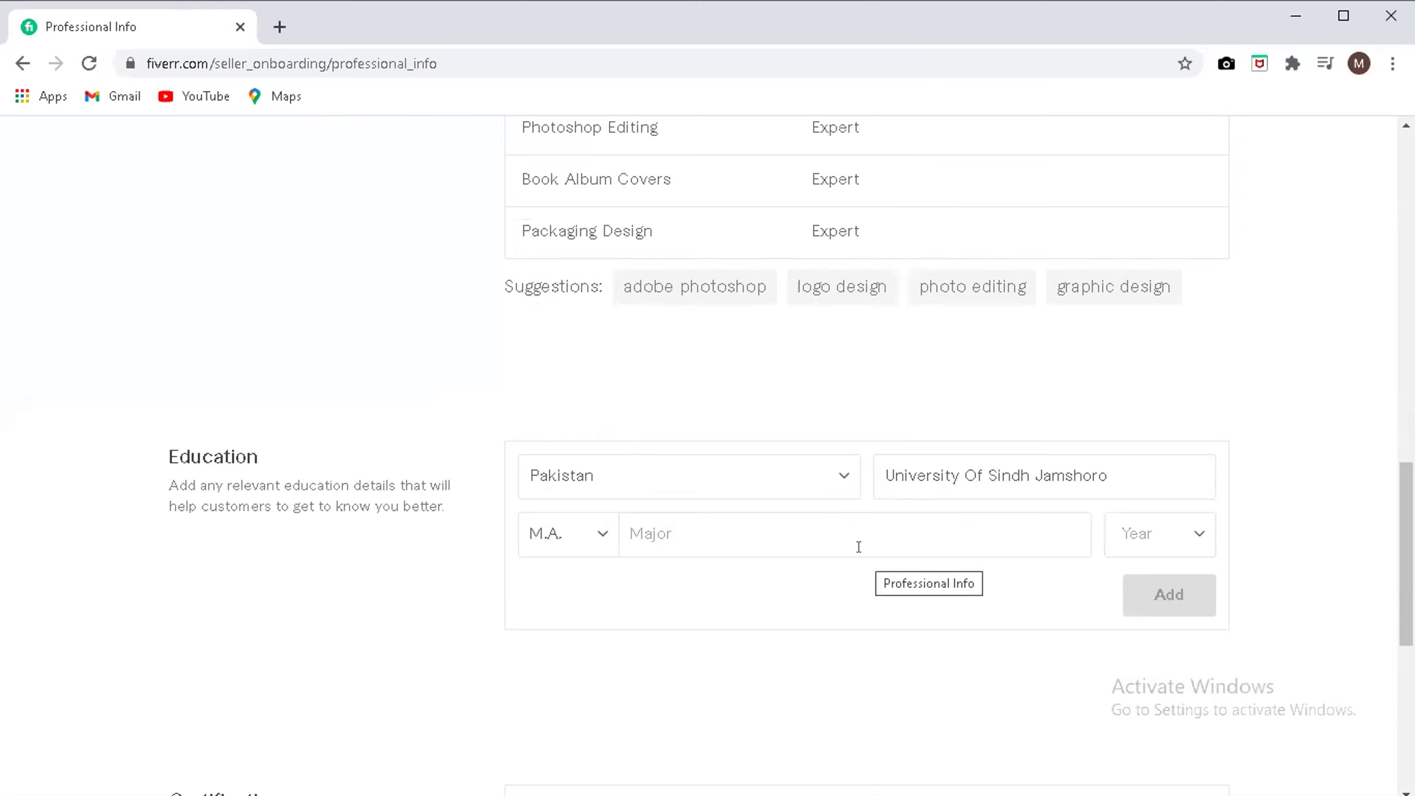
Step: Set the major to Social Science and the graduation year to 2020
left_click(696, 528)
type("Social")
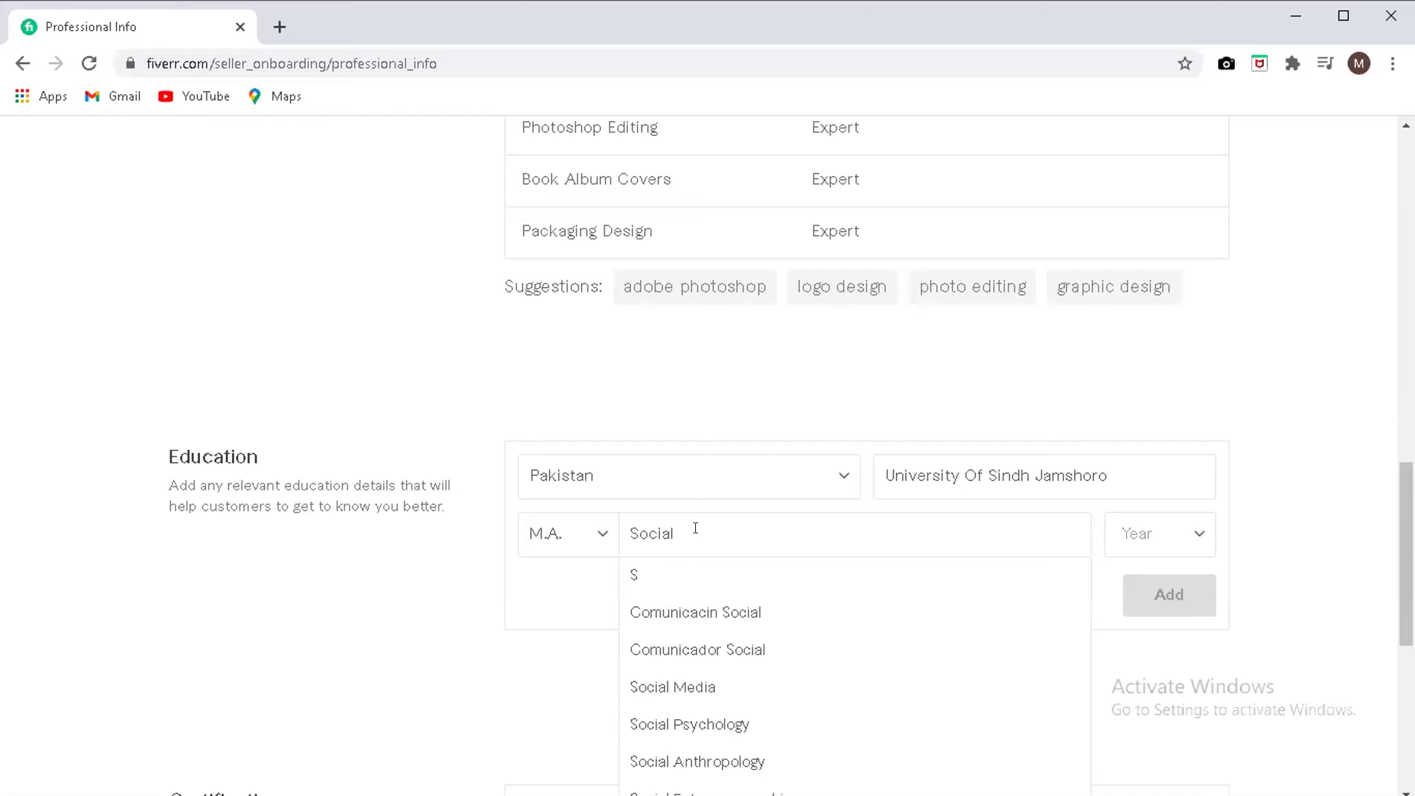
type(" Sc")
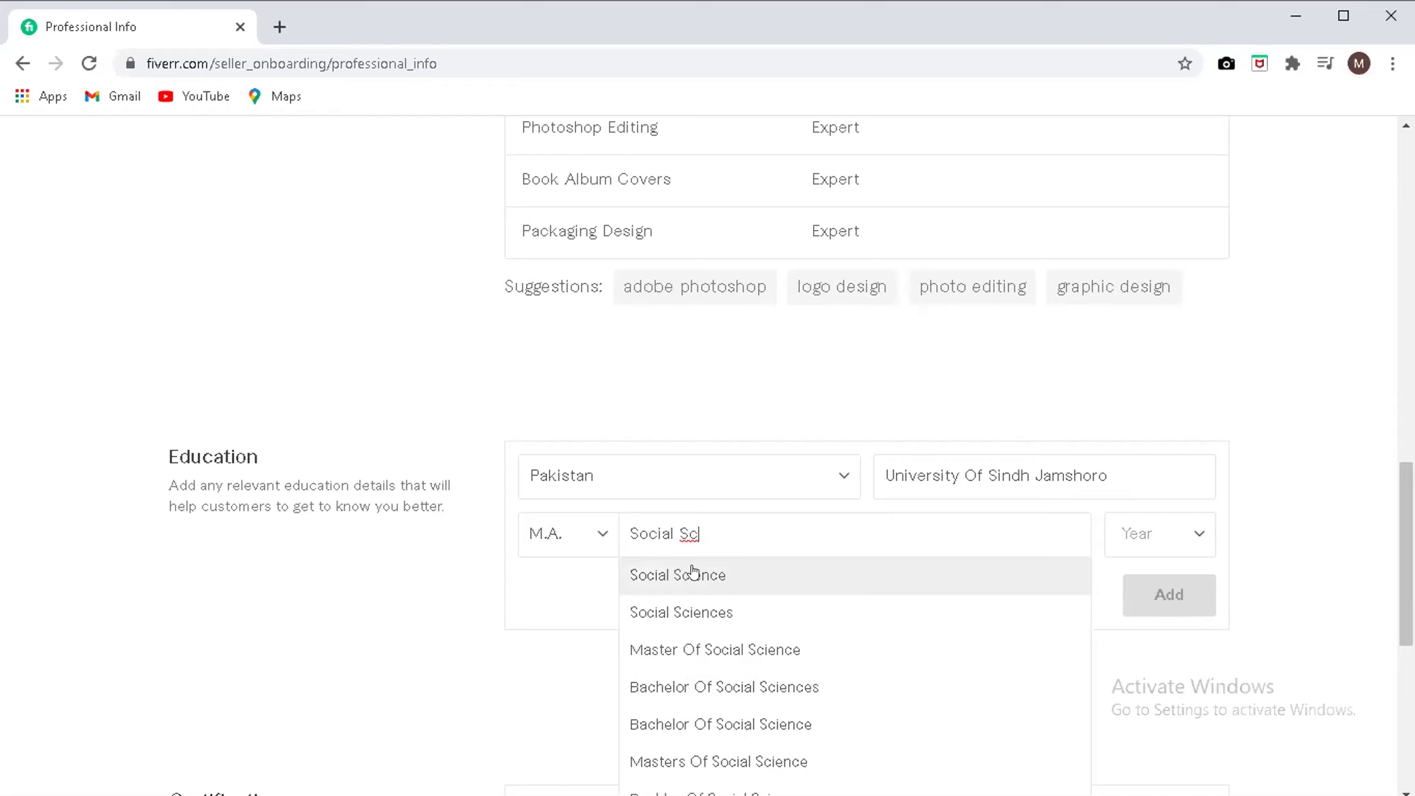
left_click(697, 584)
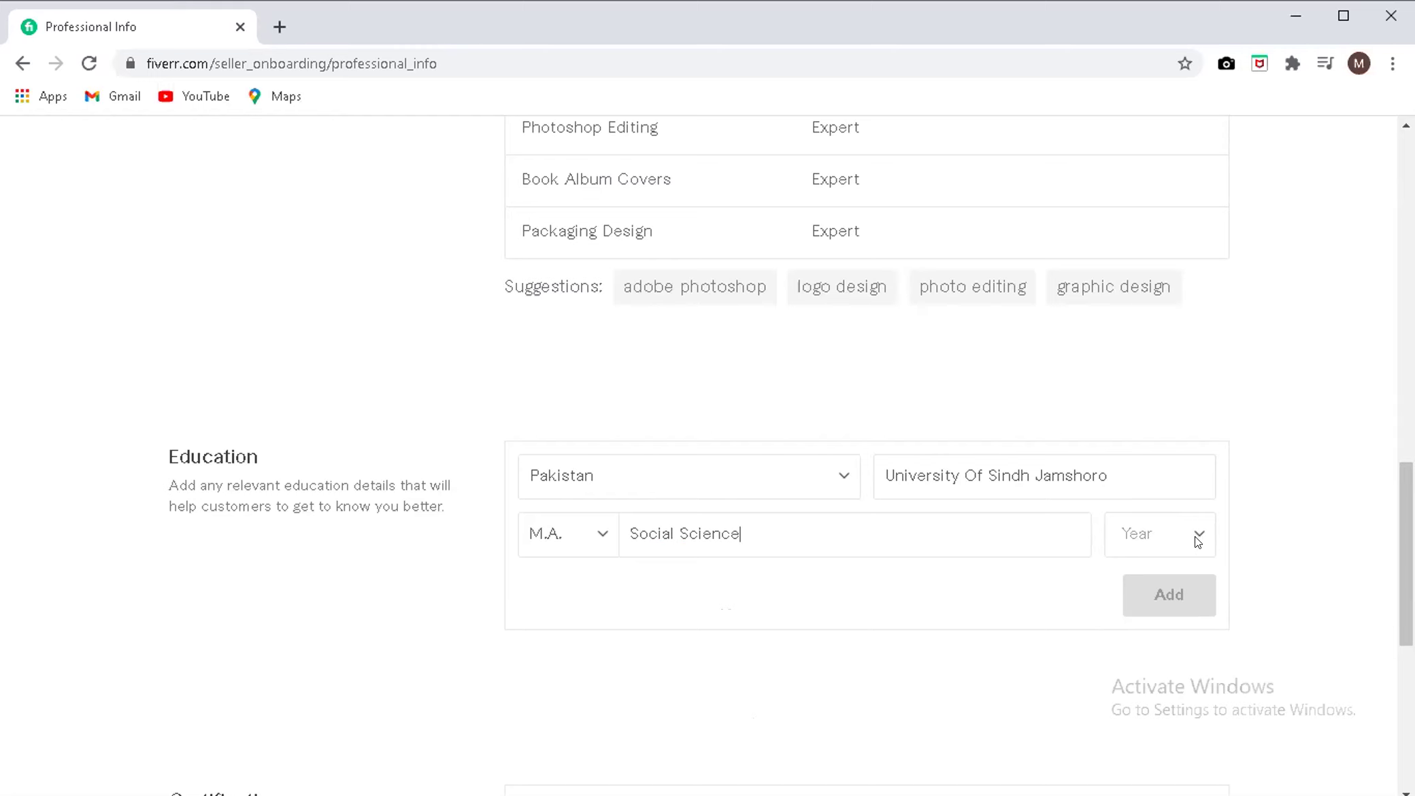
left_click(1131, 541)
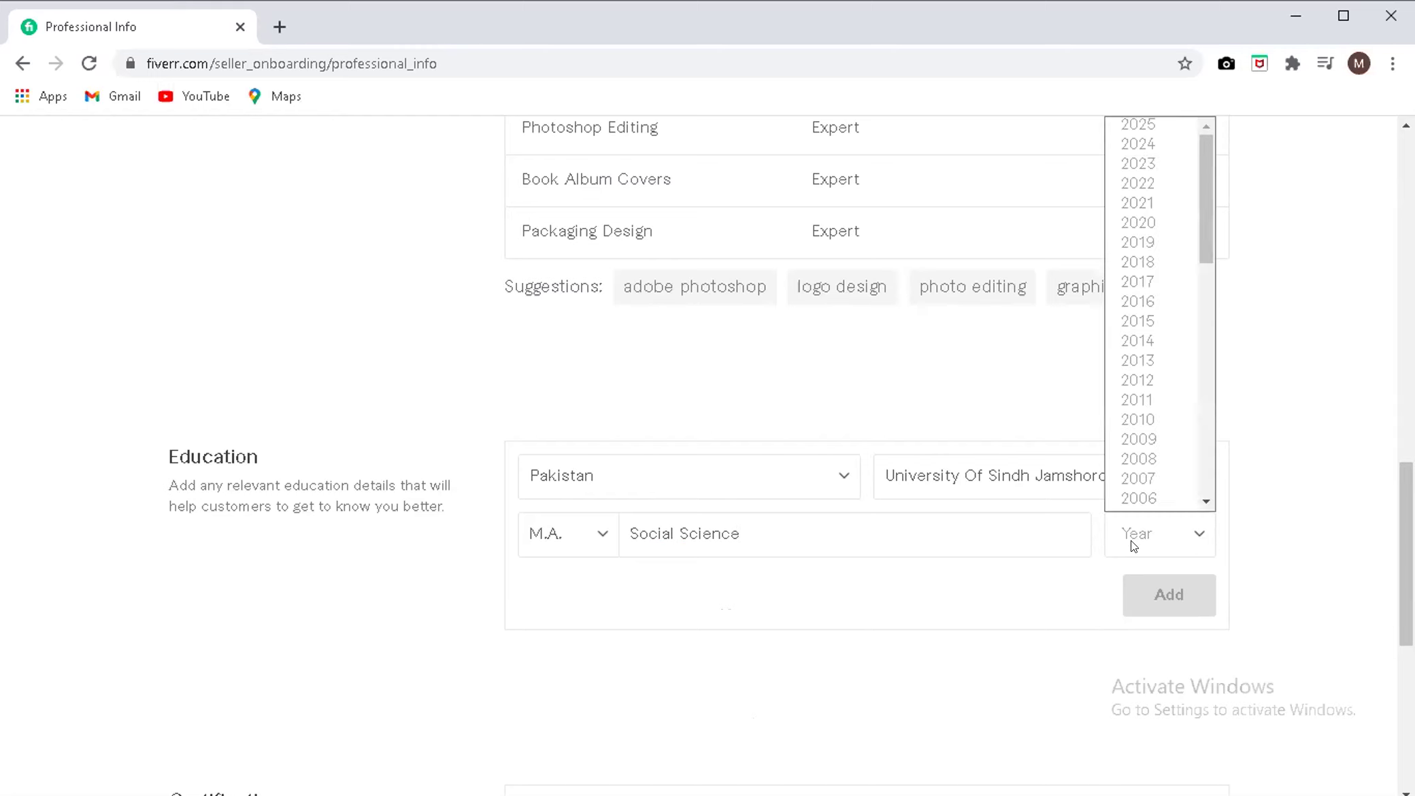
left_click(1133, 230)
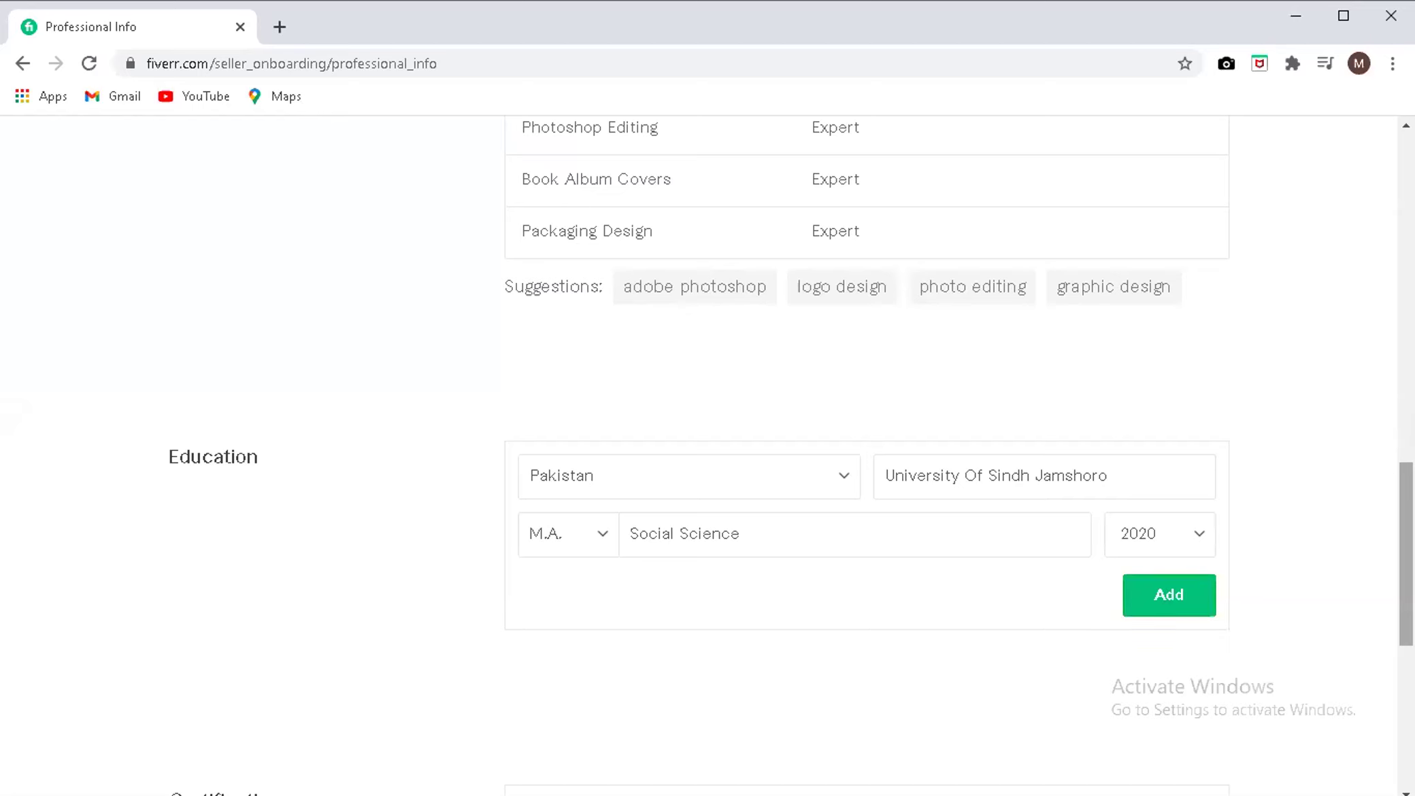
scroll(707, 456, "down", 2)
scroll(708, 456, "down", 4)
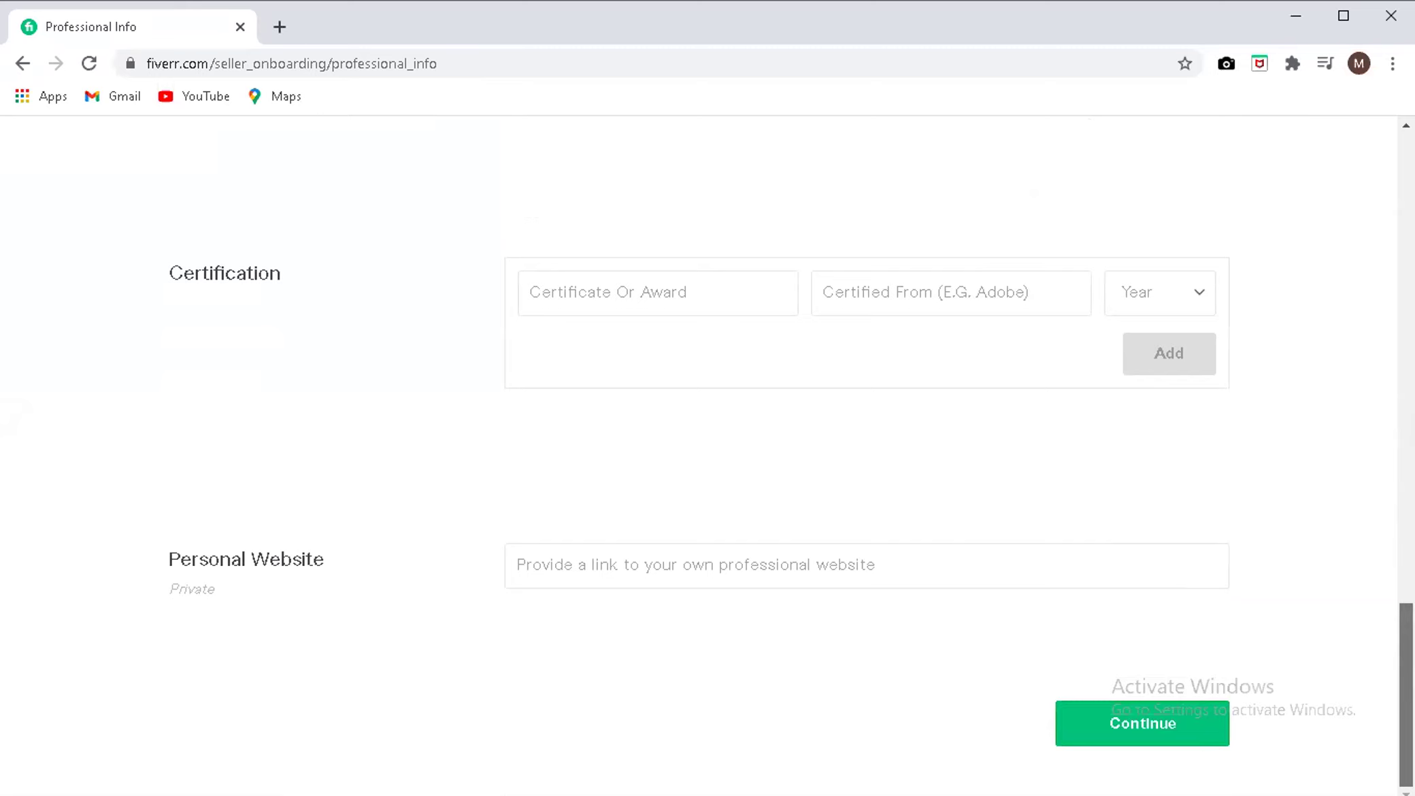
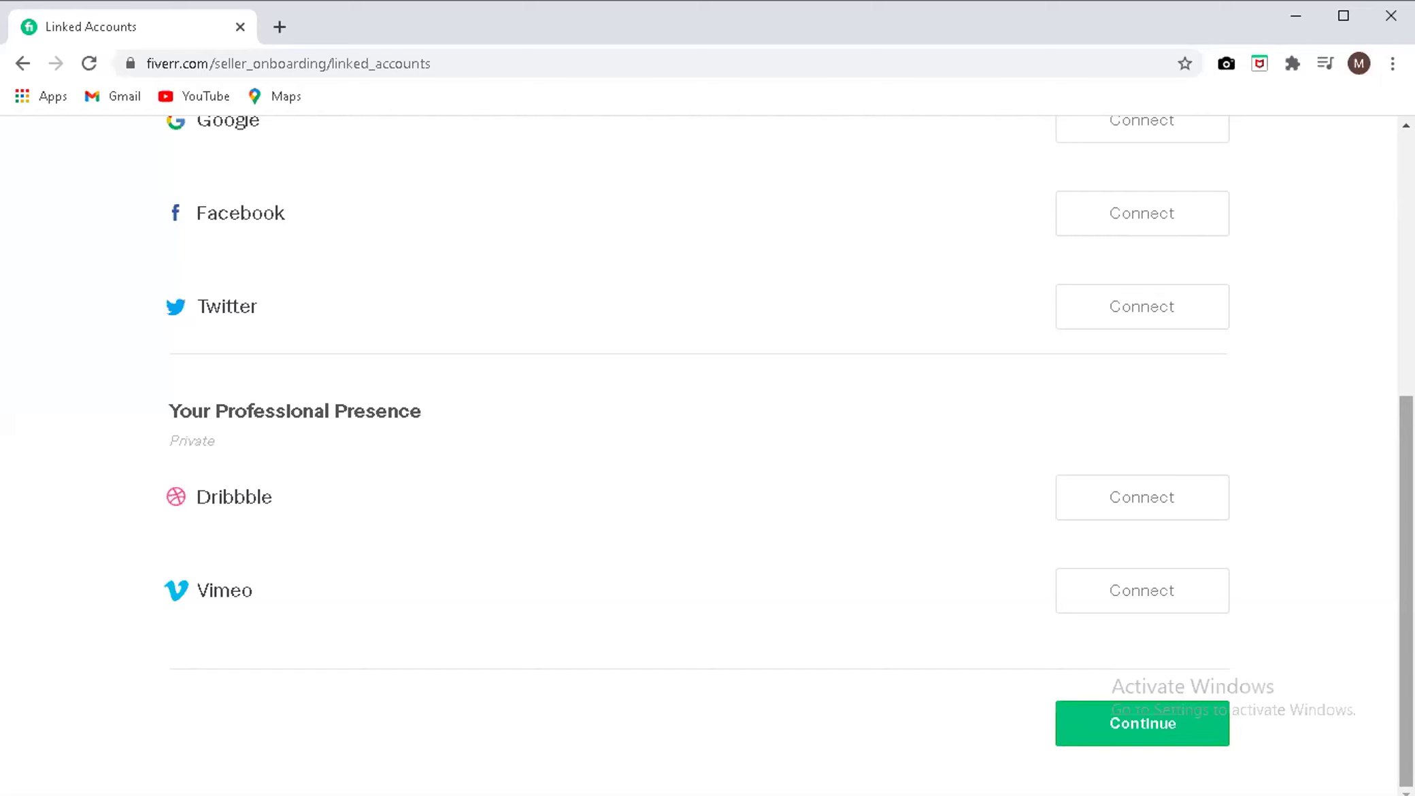
Step: Continue past Linked Accounts and close the 'You're almost done!' popup to reach Account Security
left_click(1135, 708)
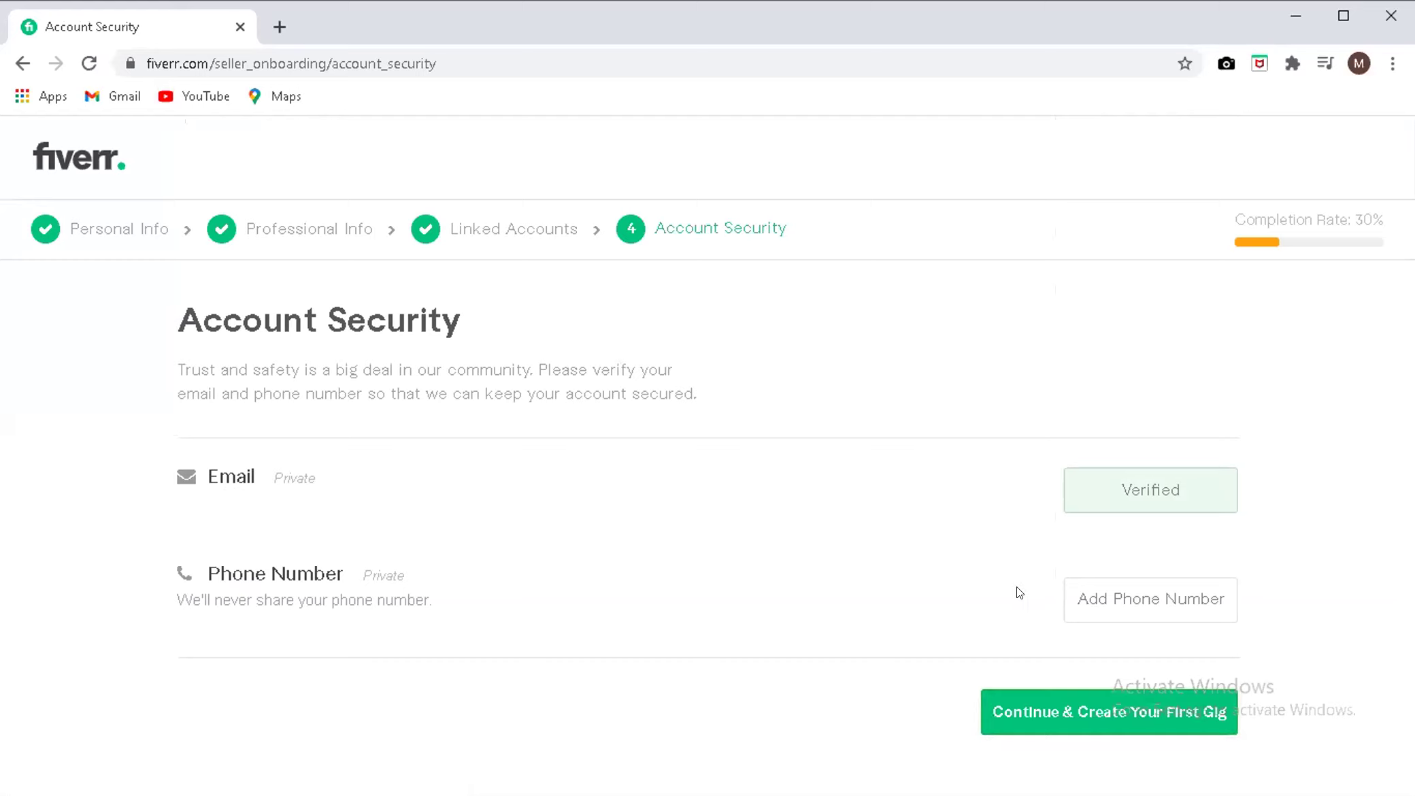
left_click(1069, 706)
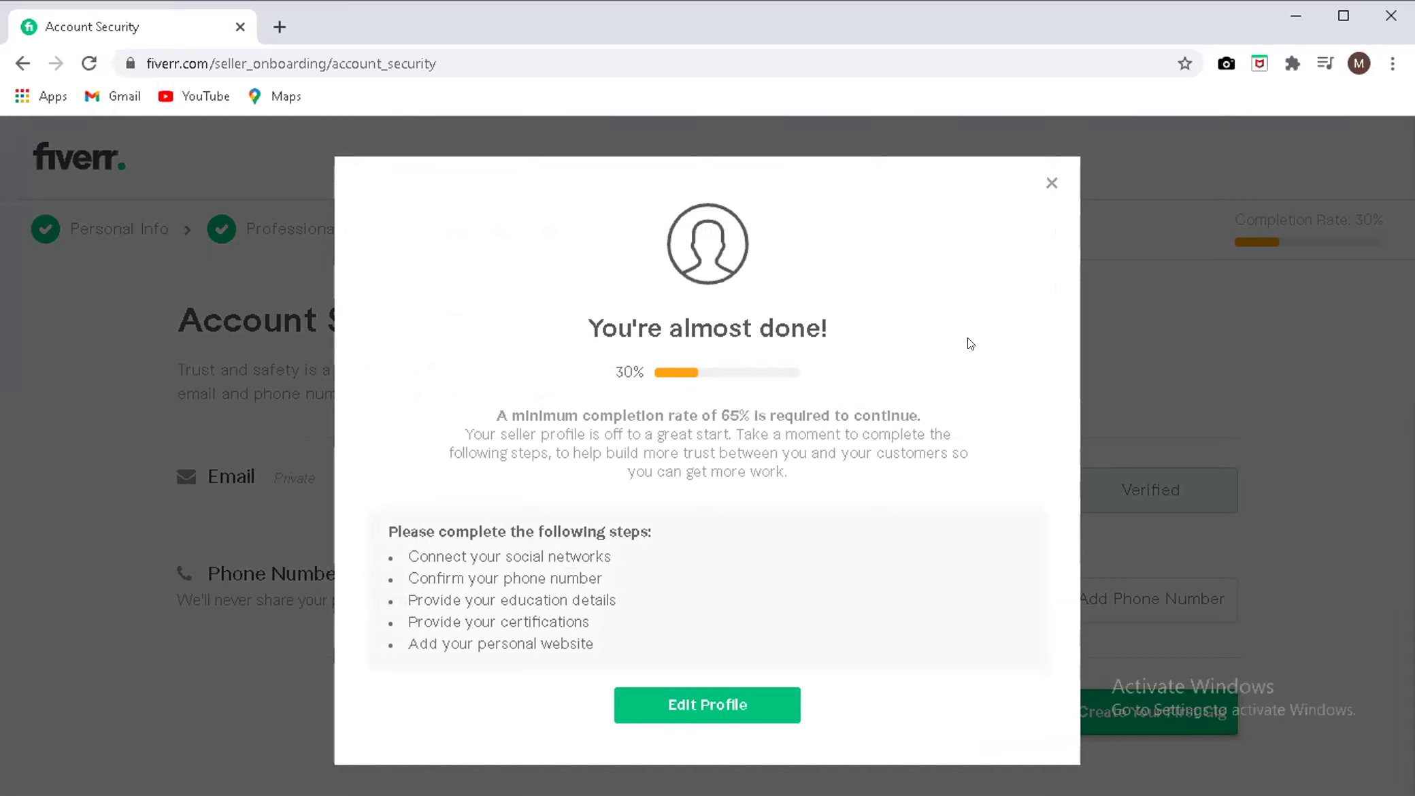
left_click(1048, 177)
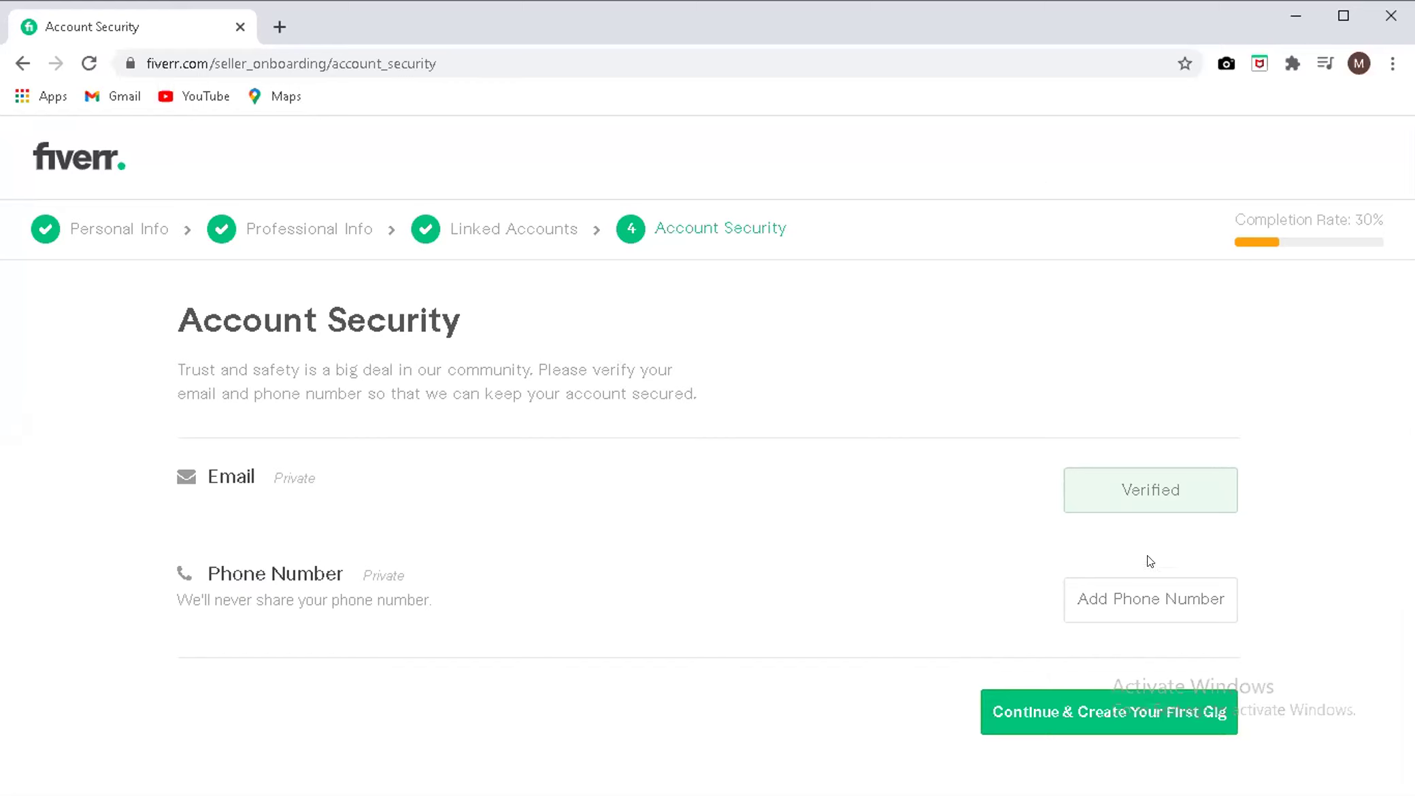
Step: Start adding a phone number with Pakistan as the country, ready to enter the number
left_click(1135, 591)
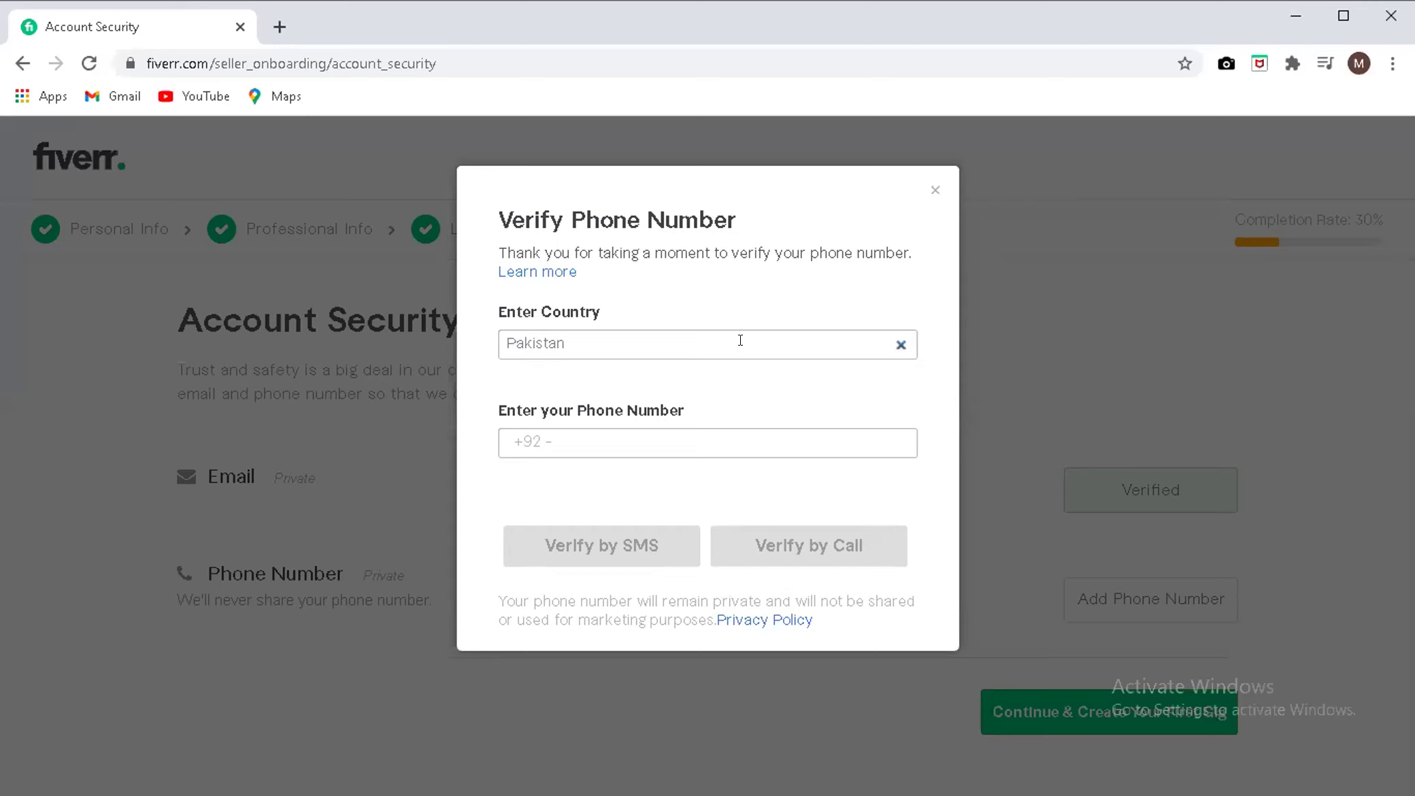
left_click(645, 442)
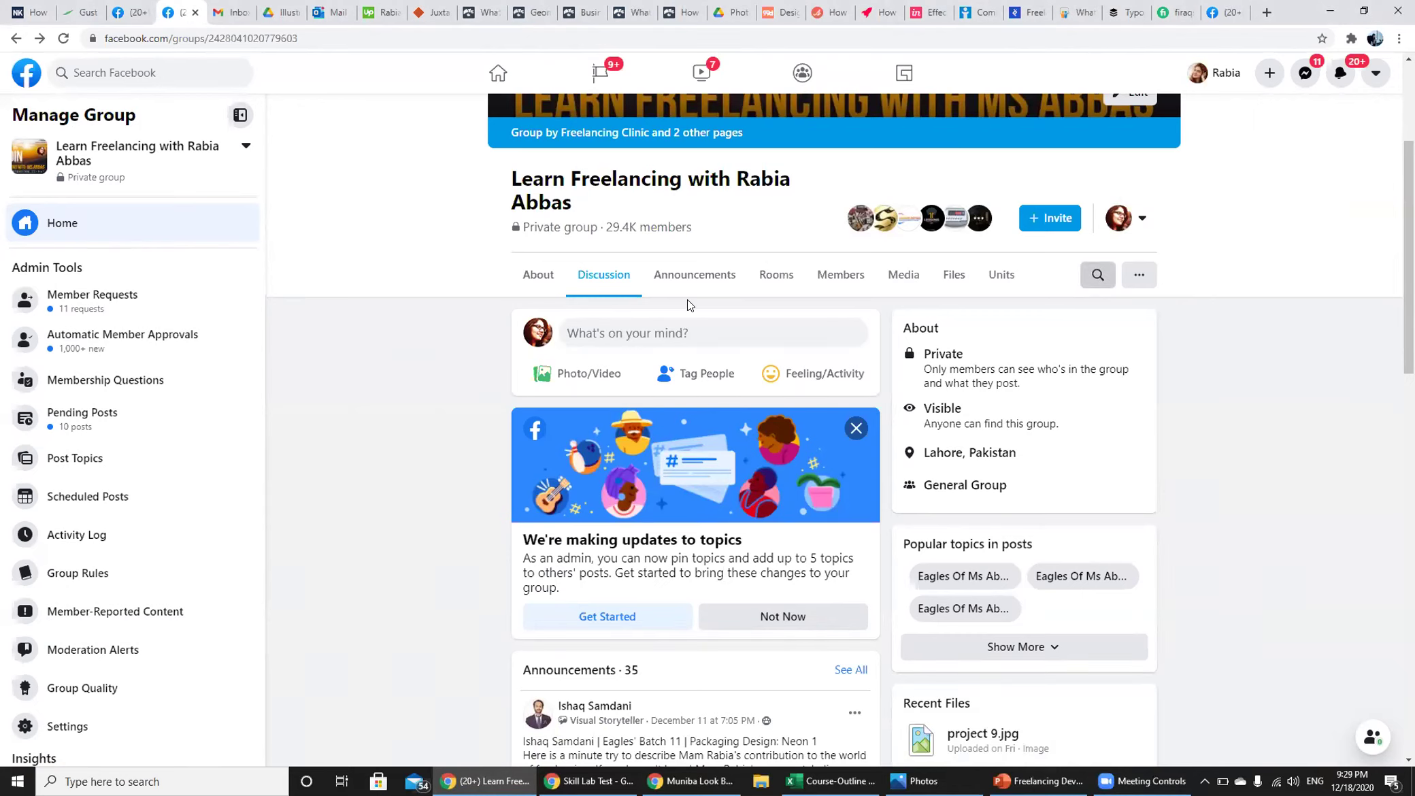
Step: Search the group for 'fiverr profile description' and open the guide post's format image
type("fiverr profile description")
key("Return")
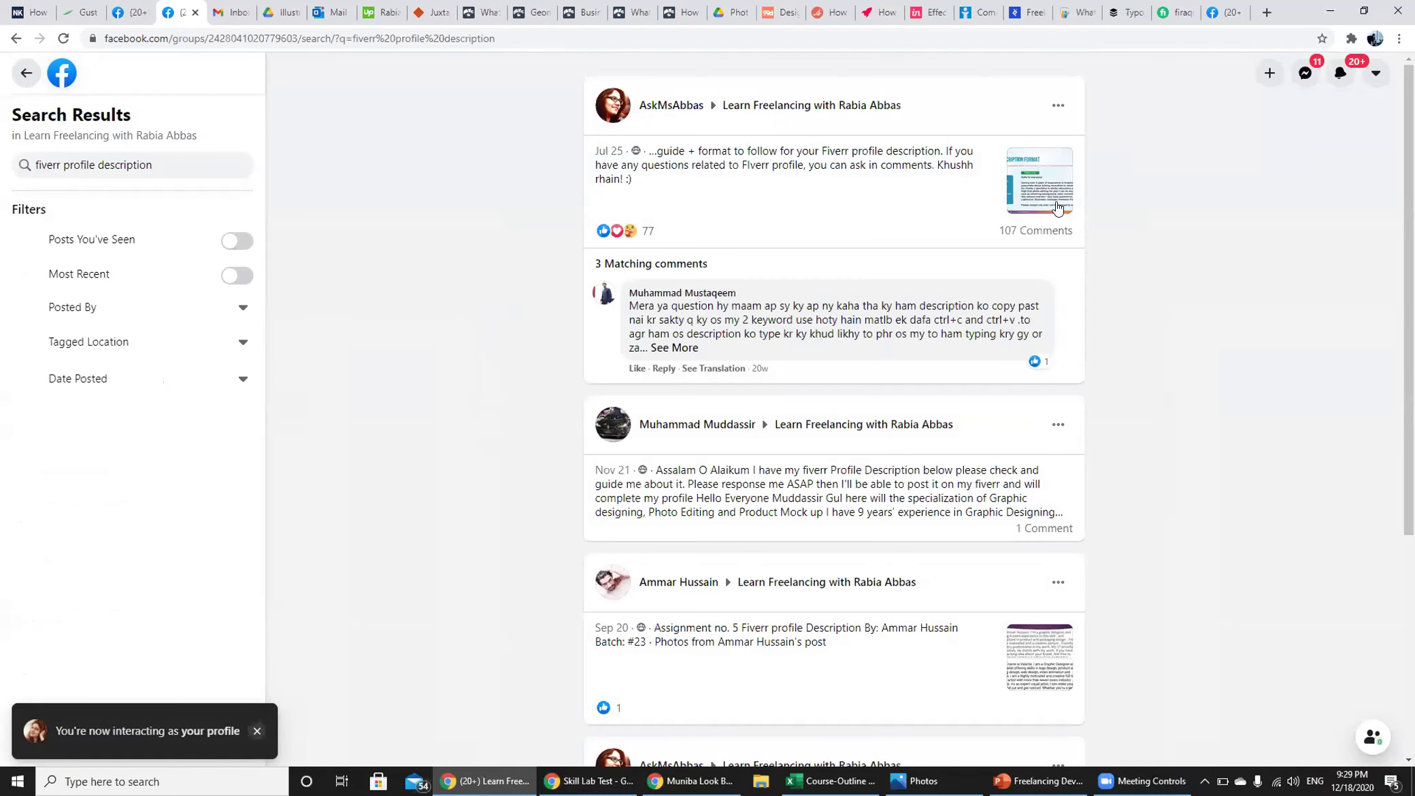
left_click(1056, 206)
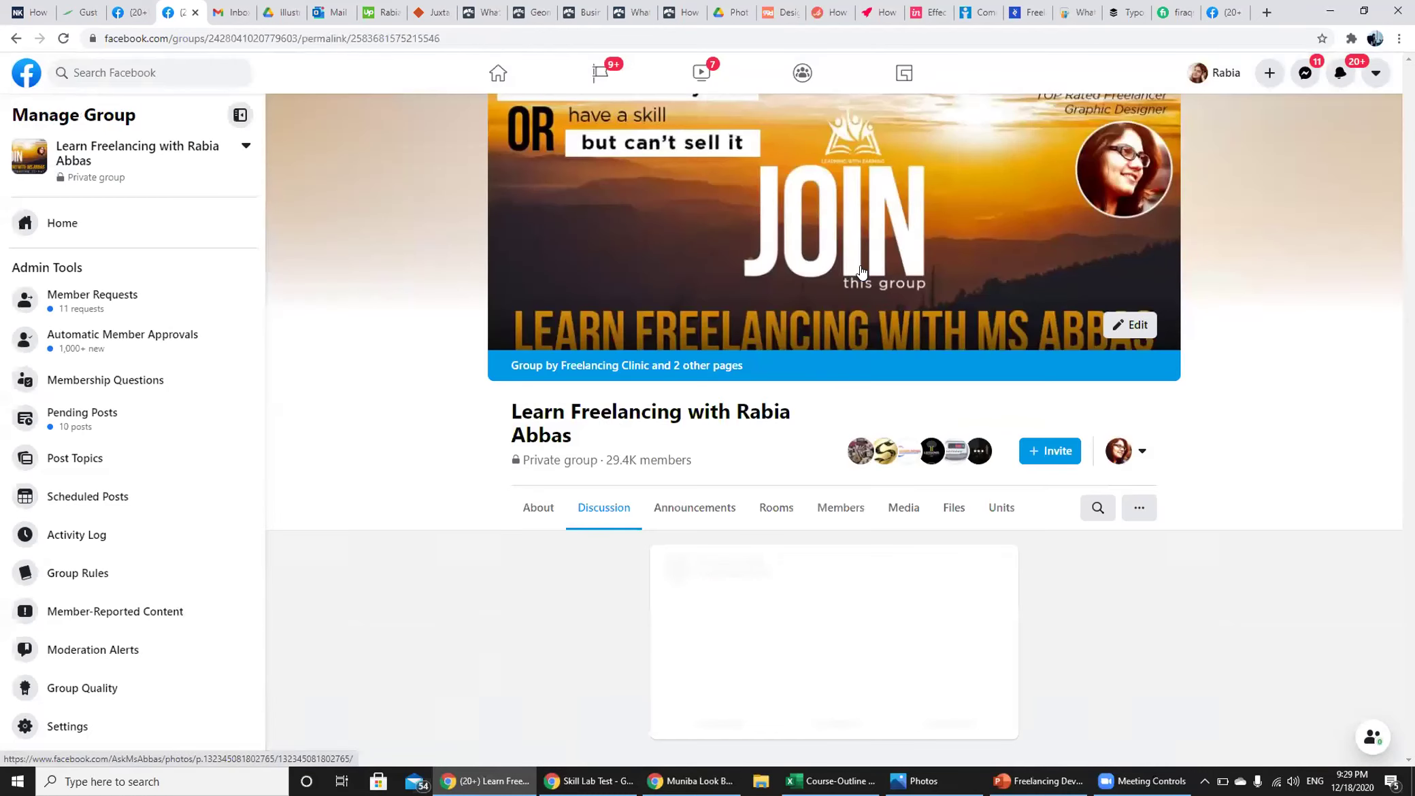
left_click(536, 678)
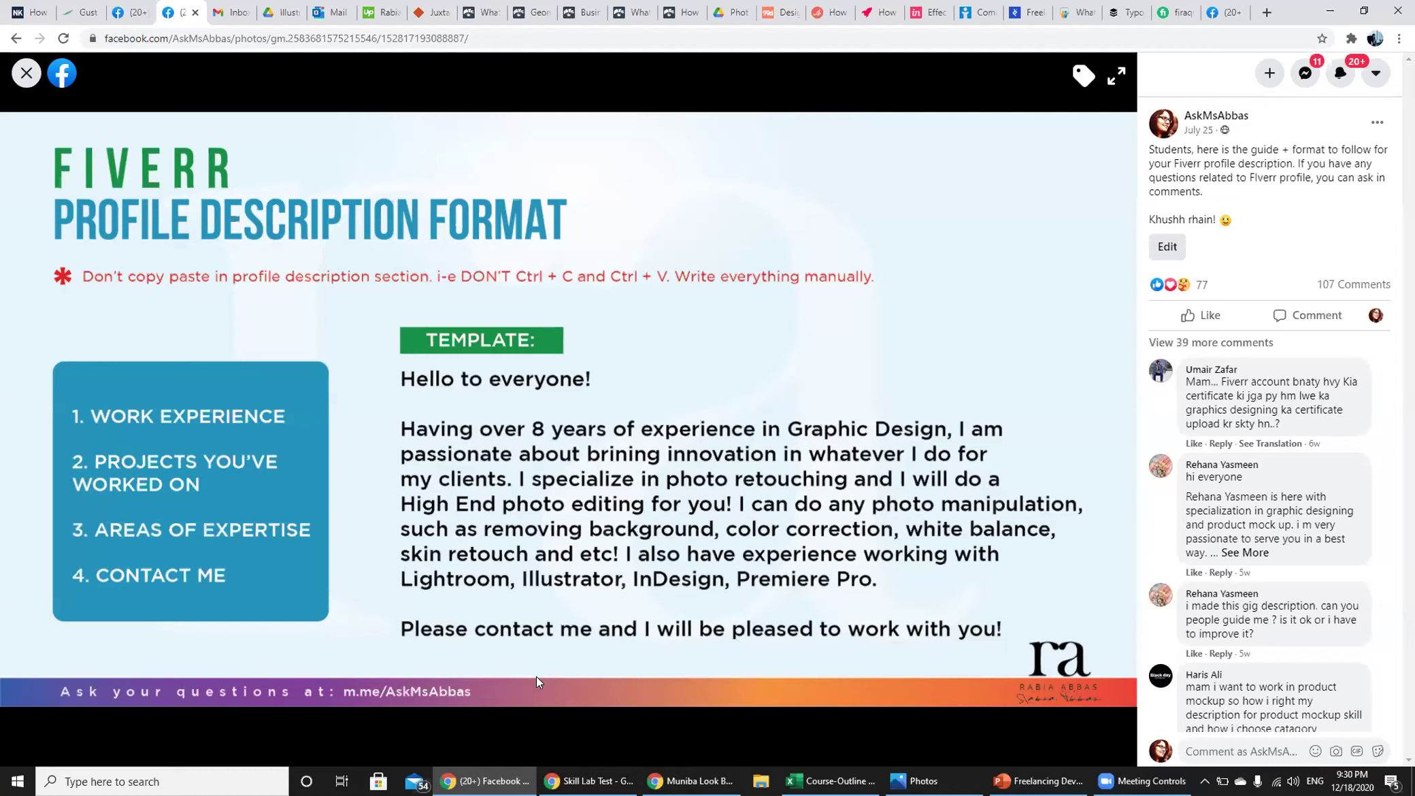
Step: Open facebook.com/freelancingclinic in a new tab and glance at its '...' actions menu
left_click(1233, 10)
left_click(1266, 12)
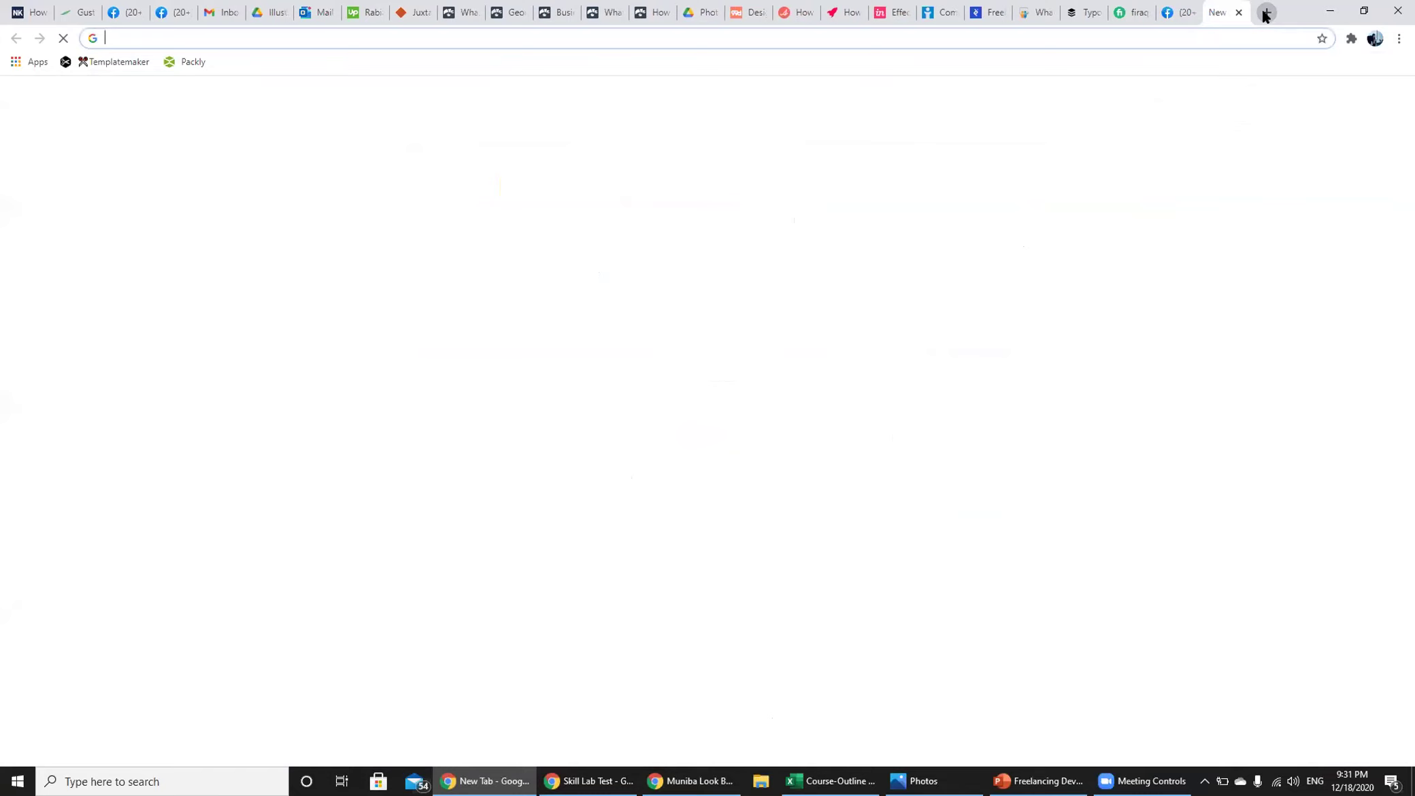
type("facebook.com/freelancingclinic/")
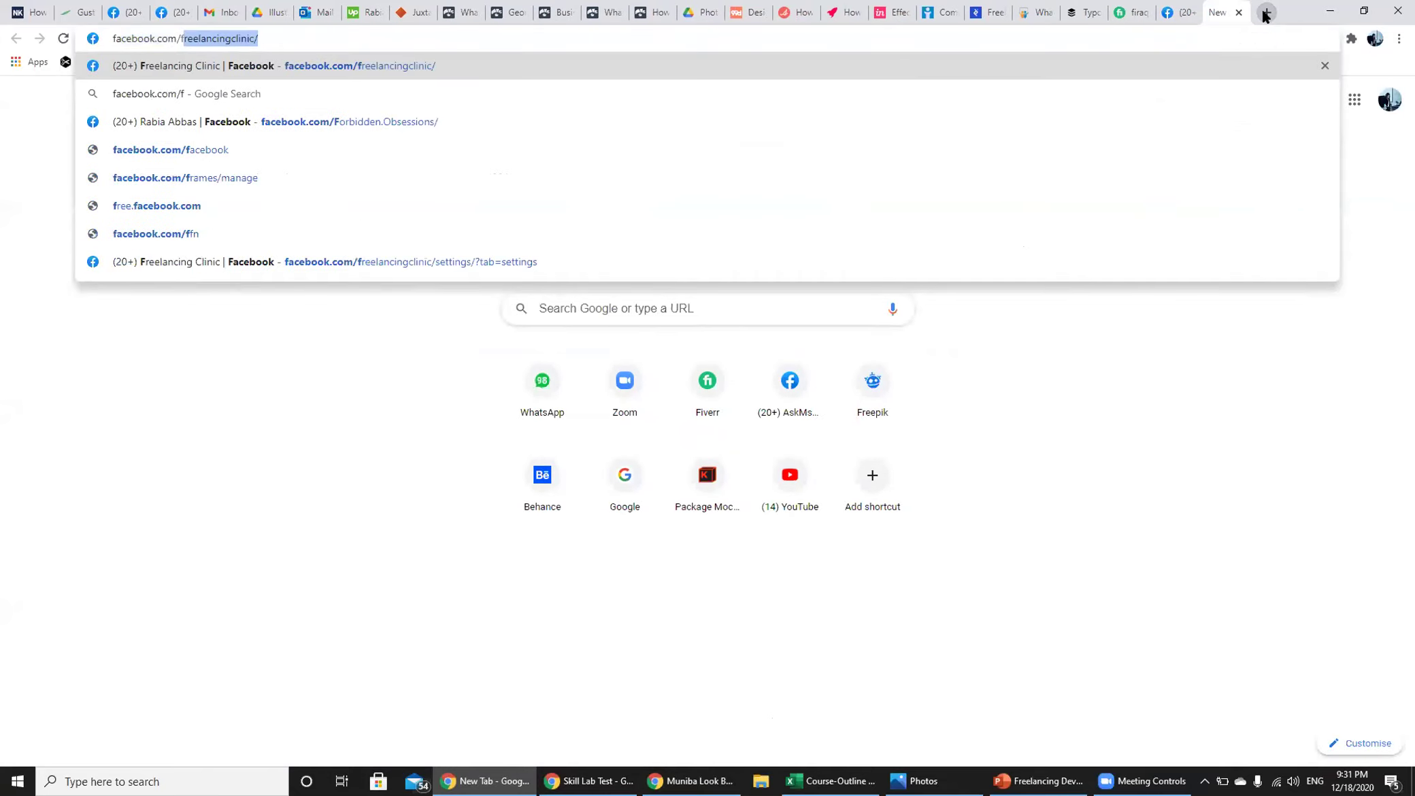
key("Return")
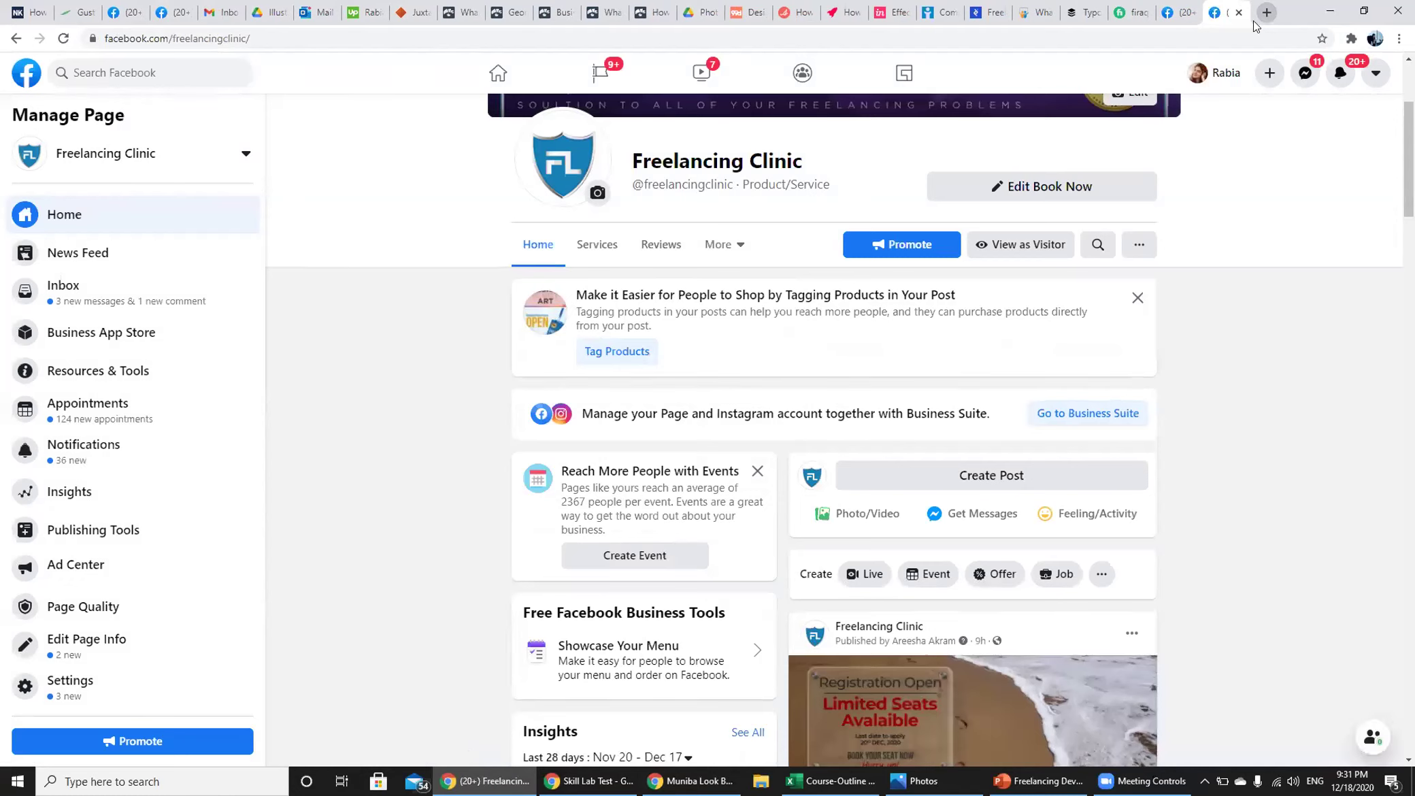
left_click(1140, 247)
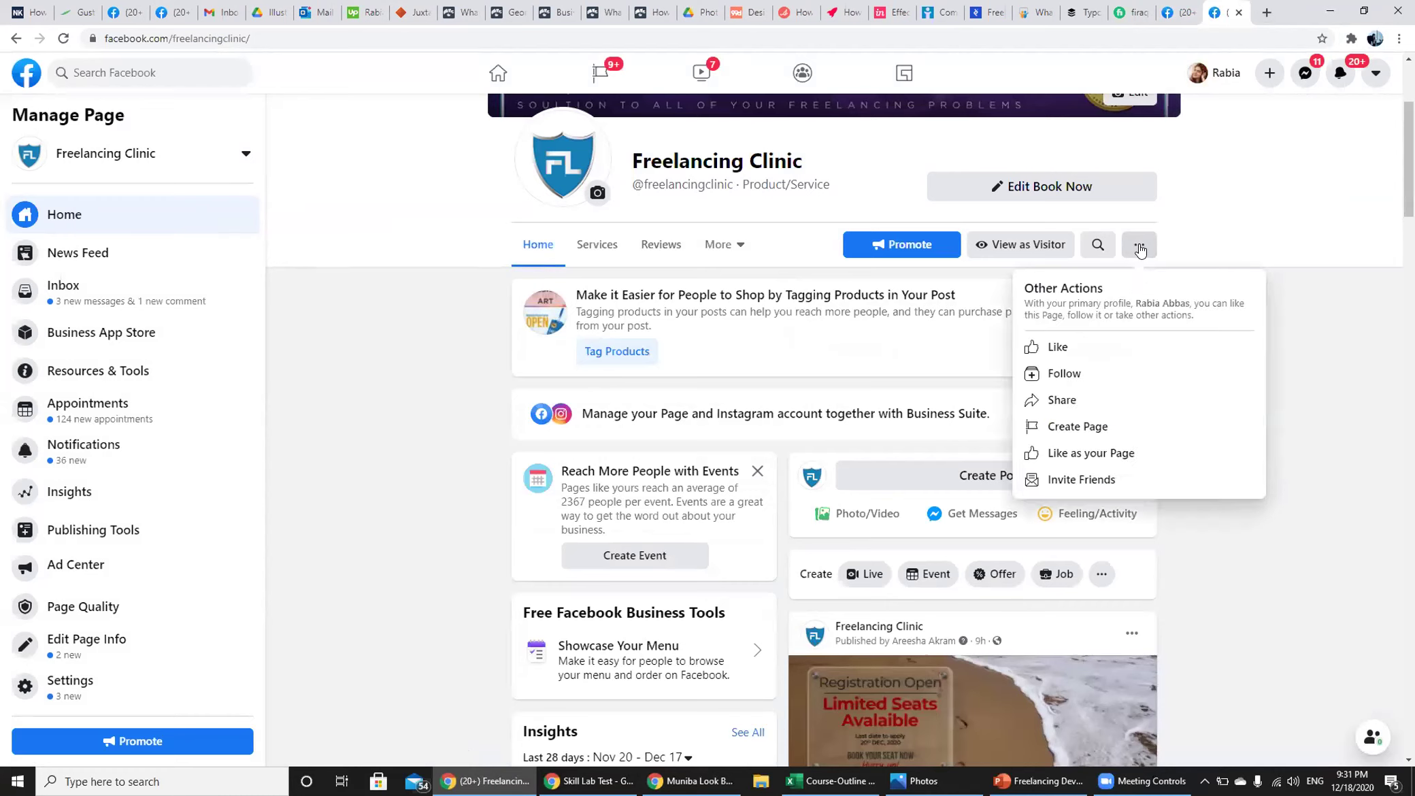
left_click(1229, 248)
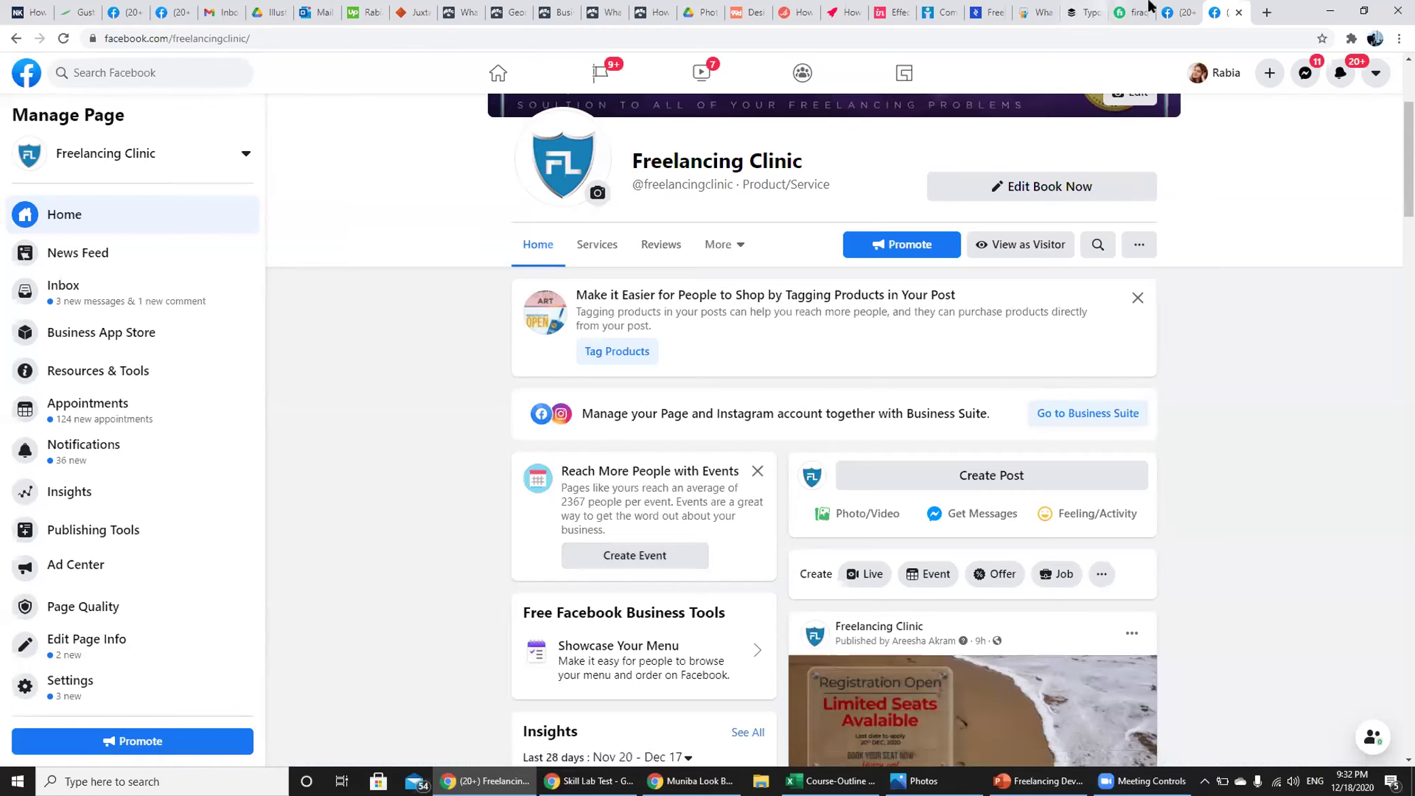
Step: Search 'free facebook certification' and 'free google certification' in two new tabs
left_click(1267, 13)
type("f")
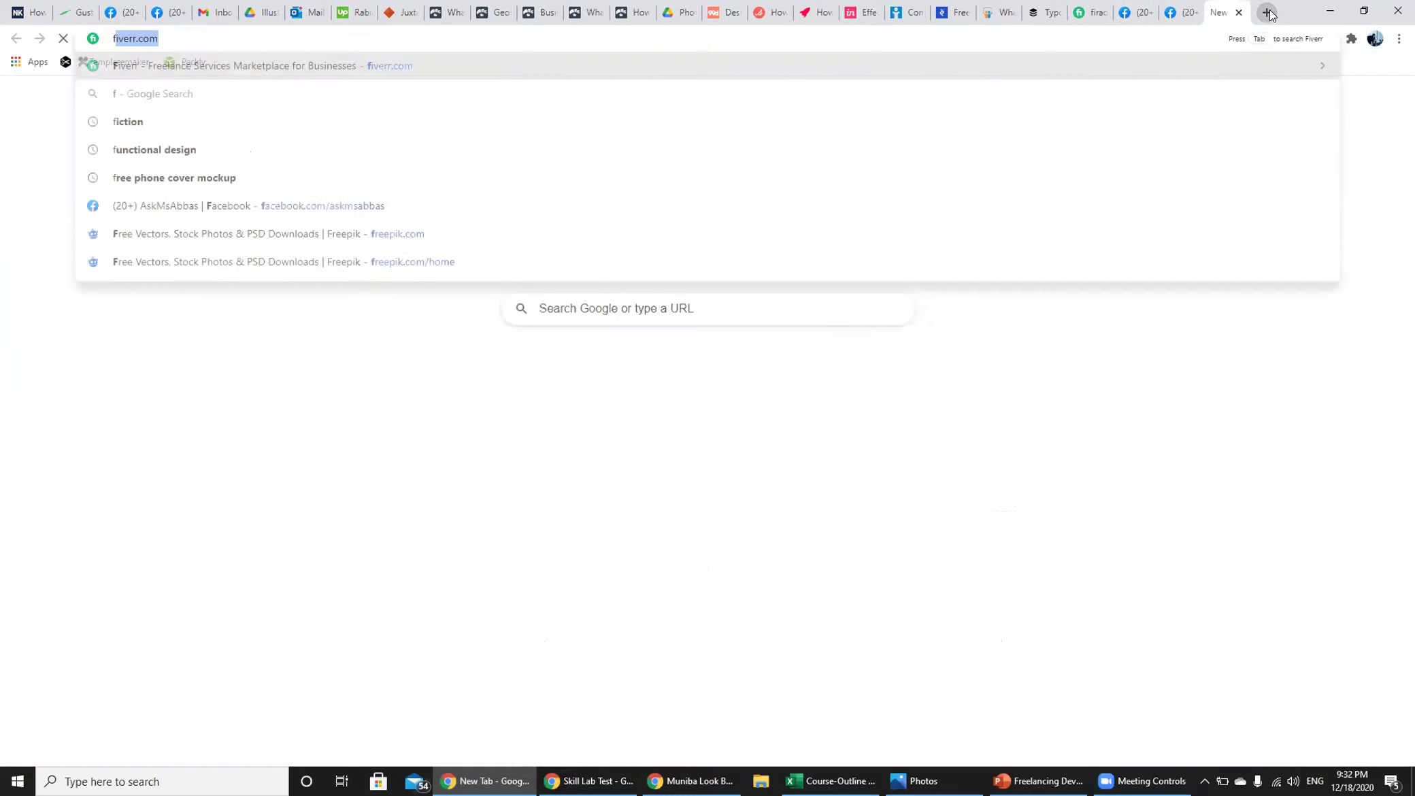
type("ree ")
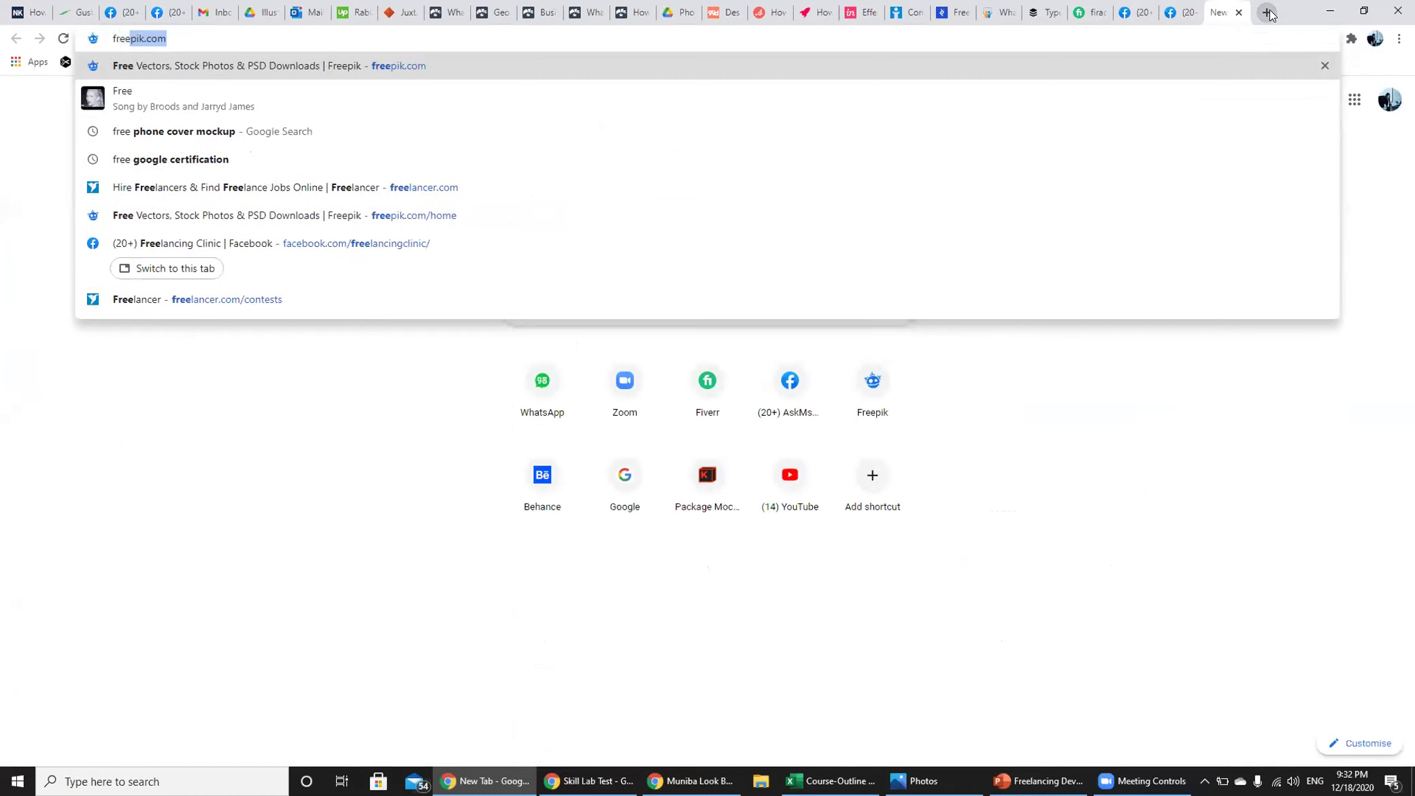
type("fac")
key("Down")
key("Return")
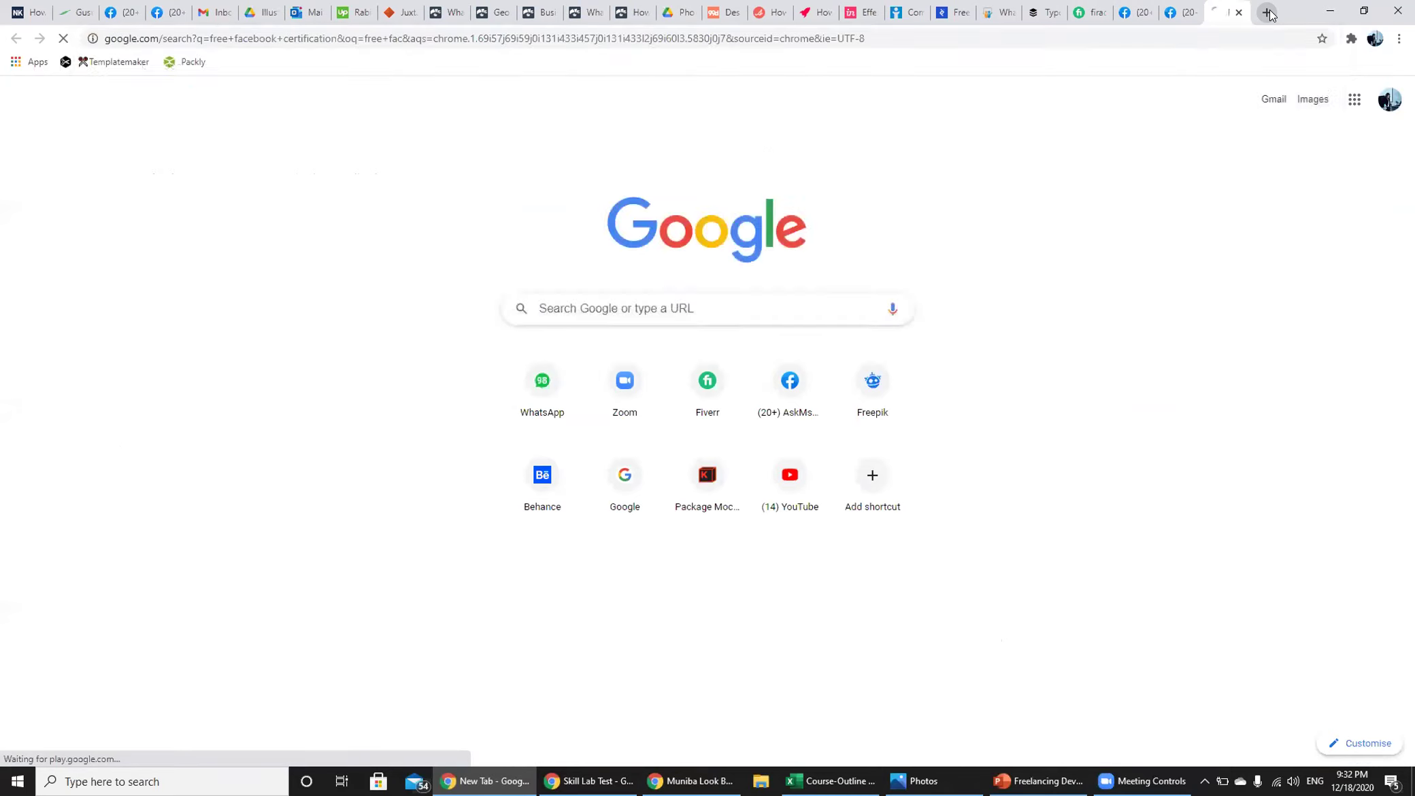
left_click(1268, 13)
type("fre")
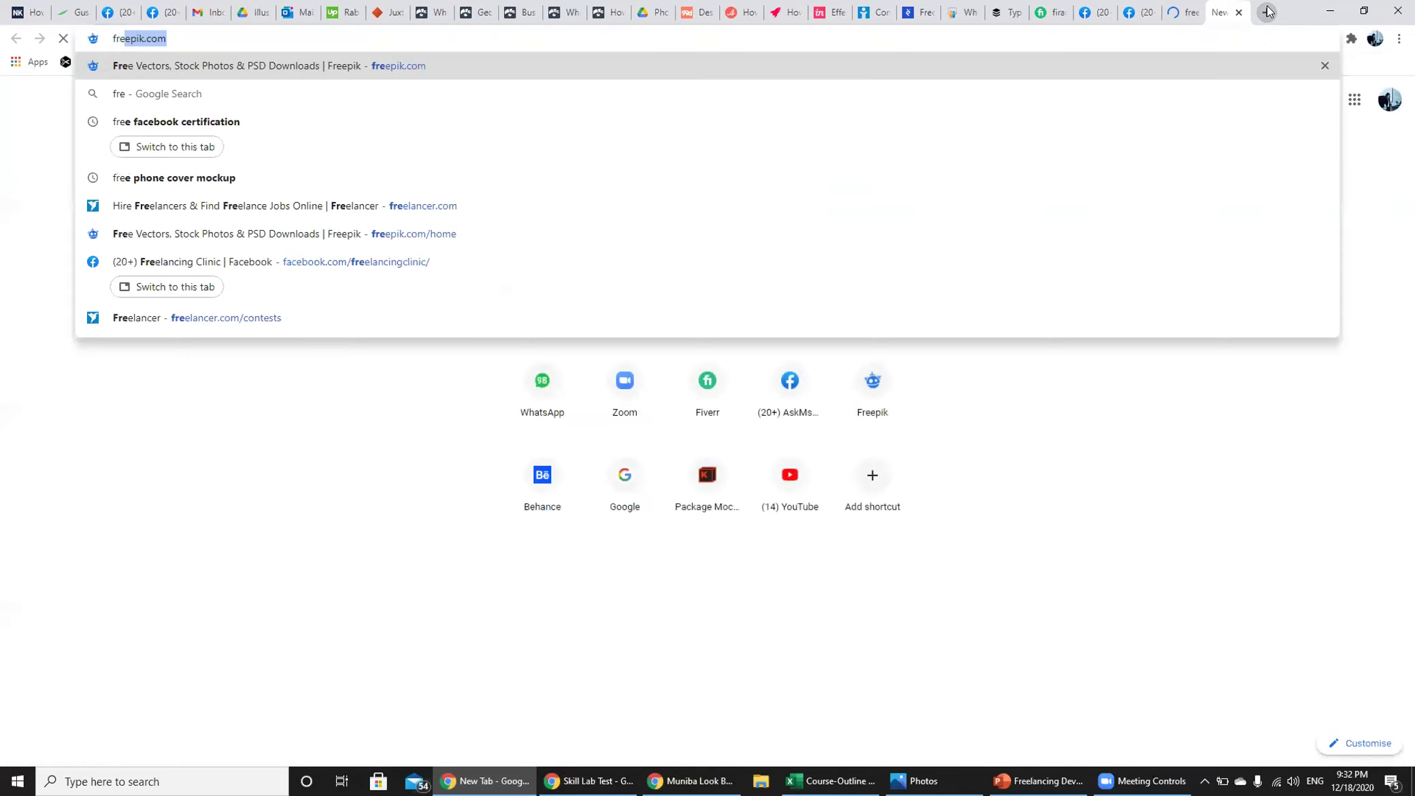
type("e g")
key("Down")
key("Return")
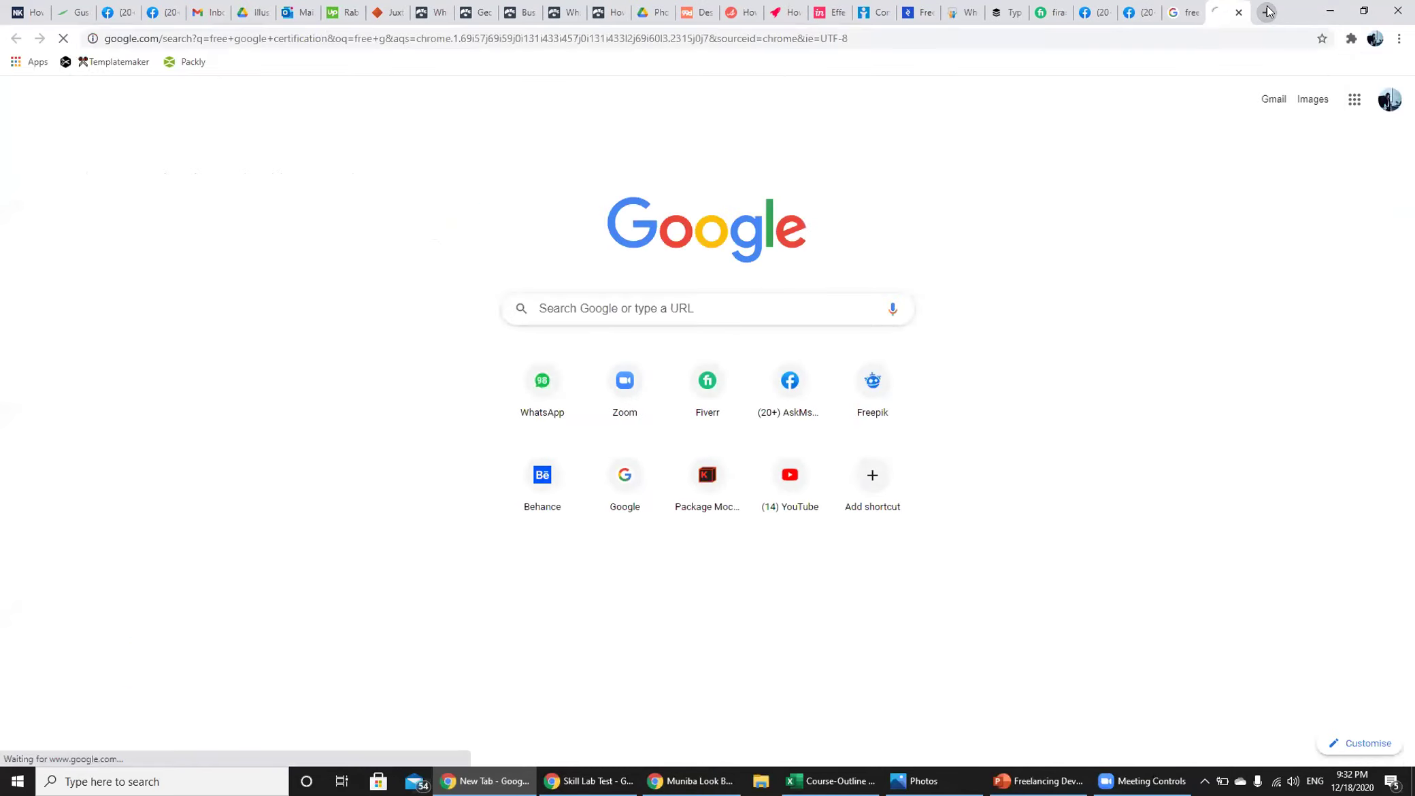
Step: Open the Facebook Blueprint all-courses result and the Google Digital Garage course list
left_click(1177, 13)
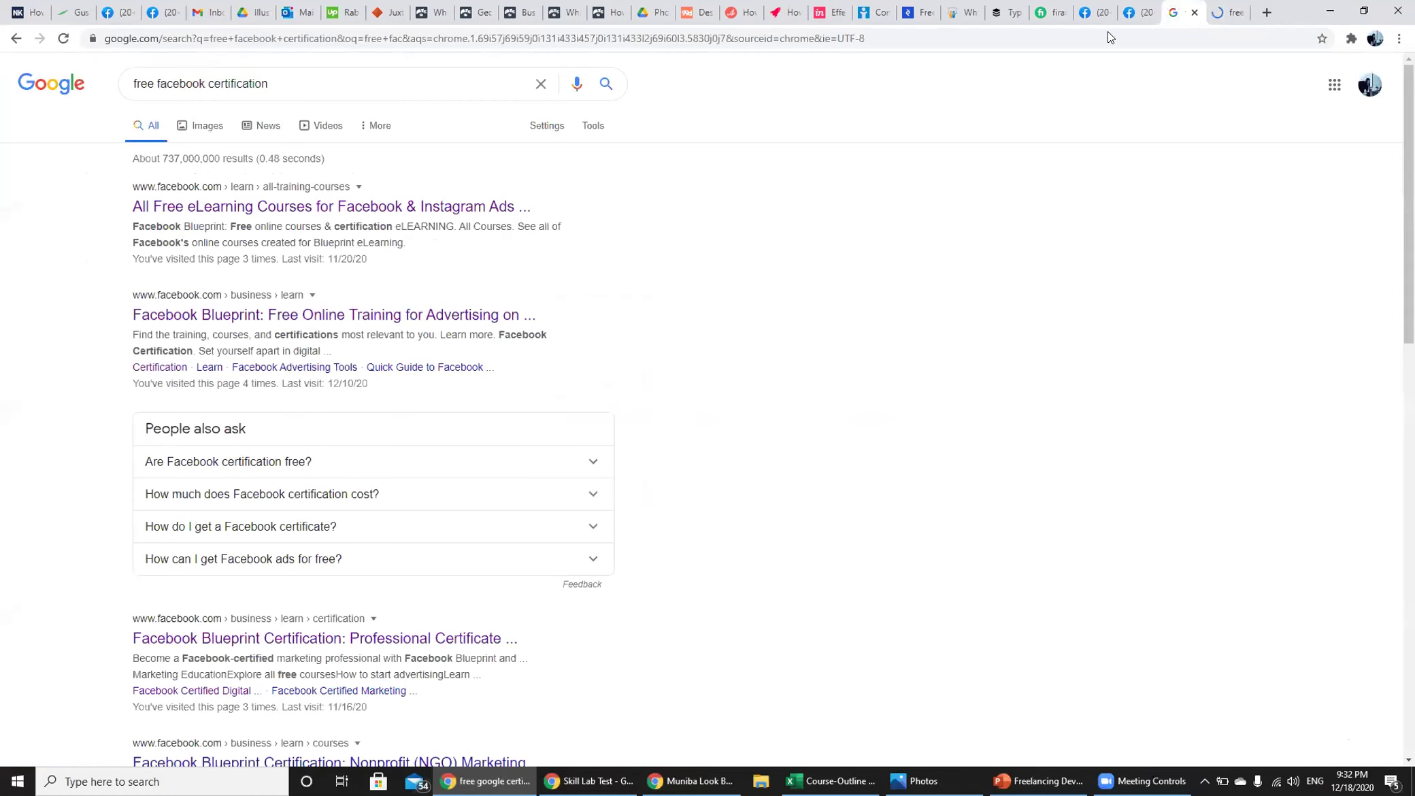
left_click(296, 198, "ctrl")
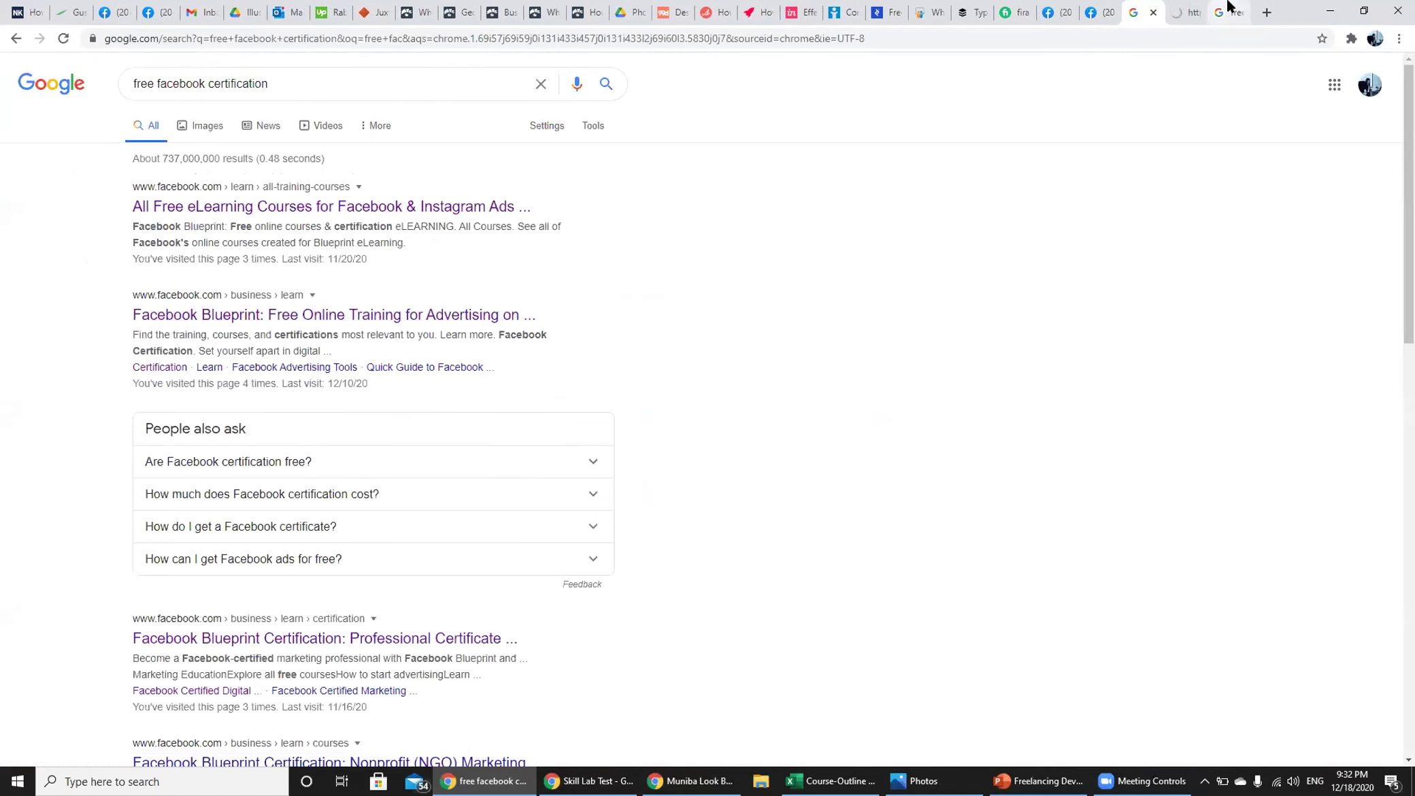
left_click(1228, 9)
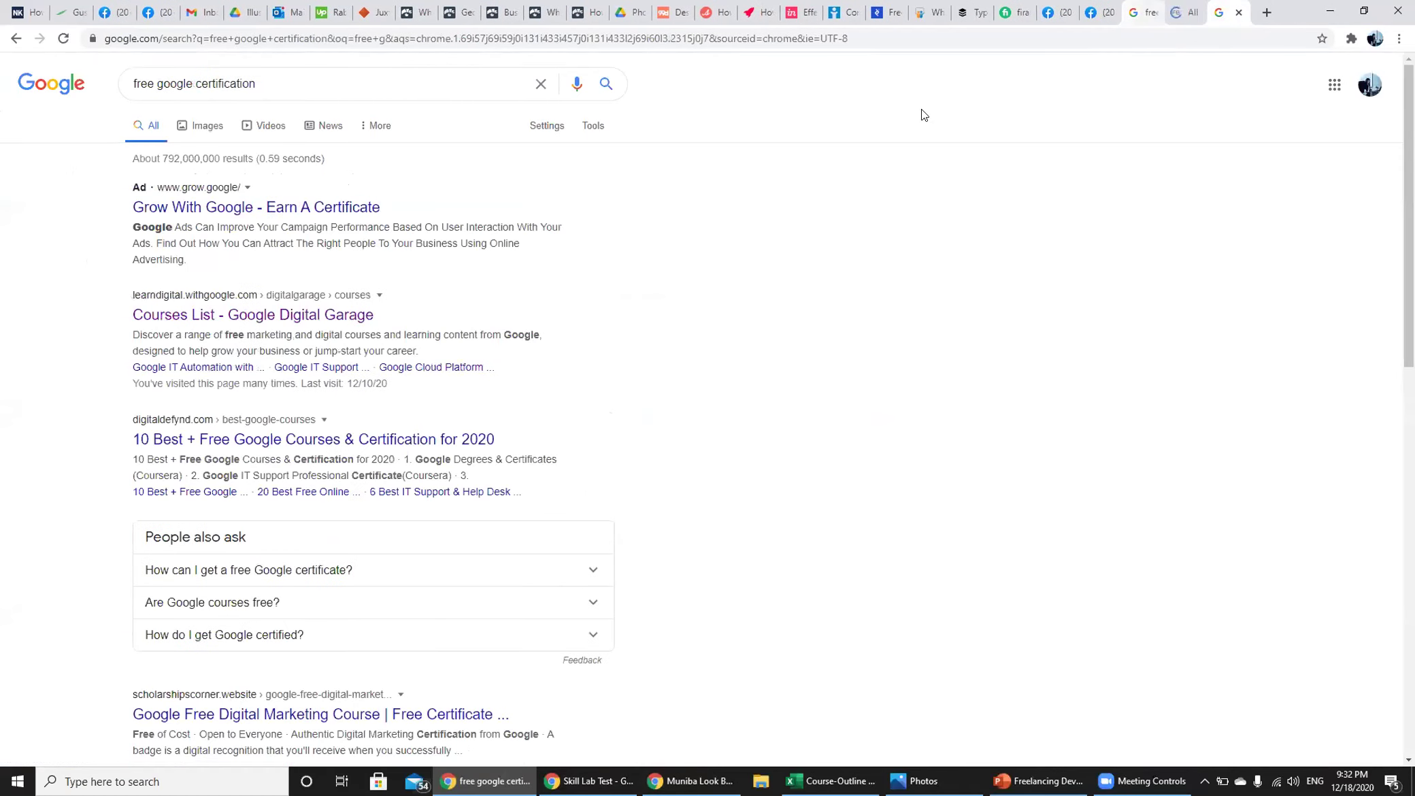
left_click(324, 307)
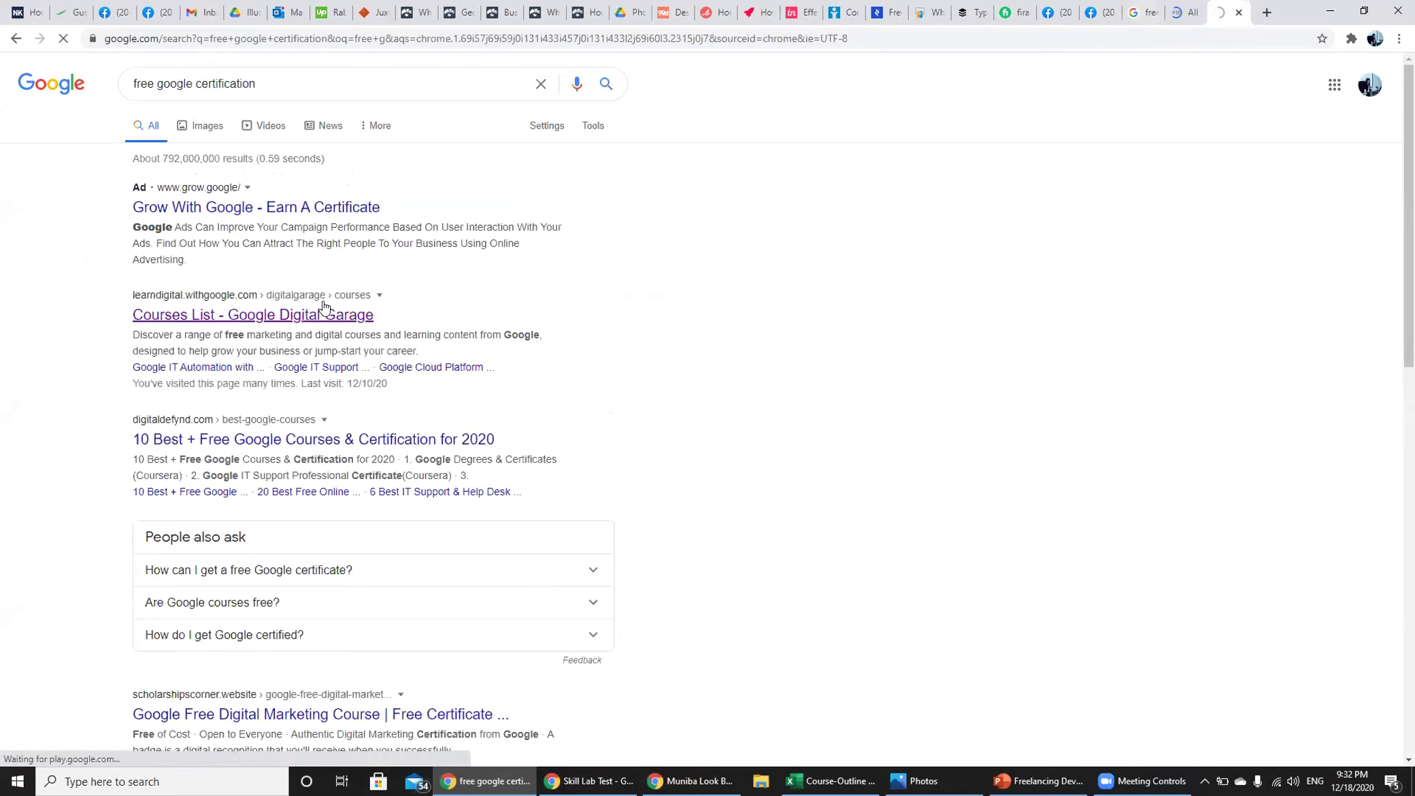
left_click(1188, 11)
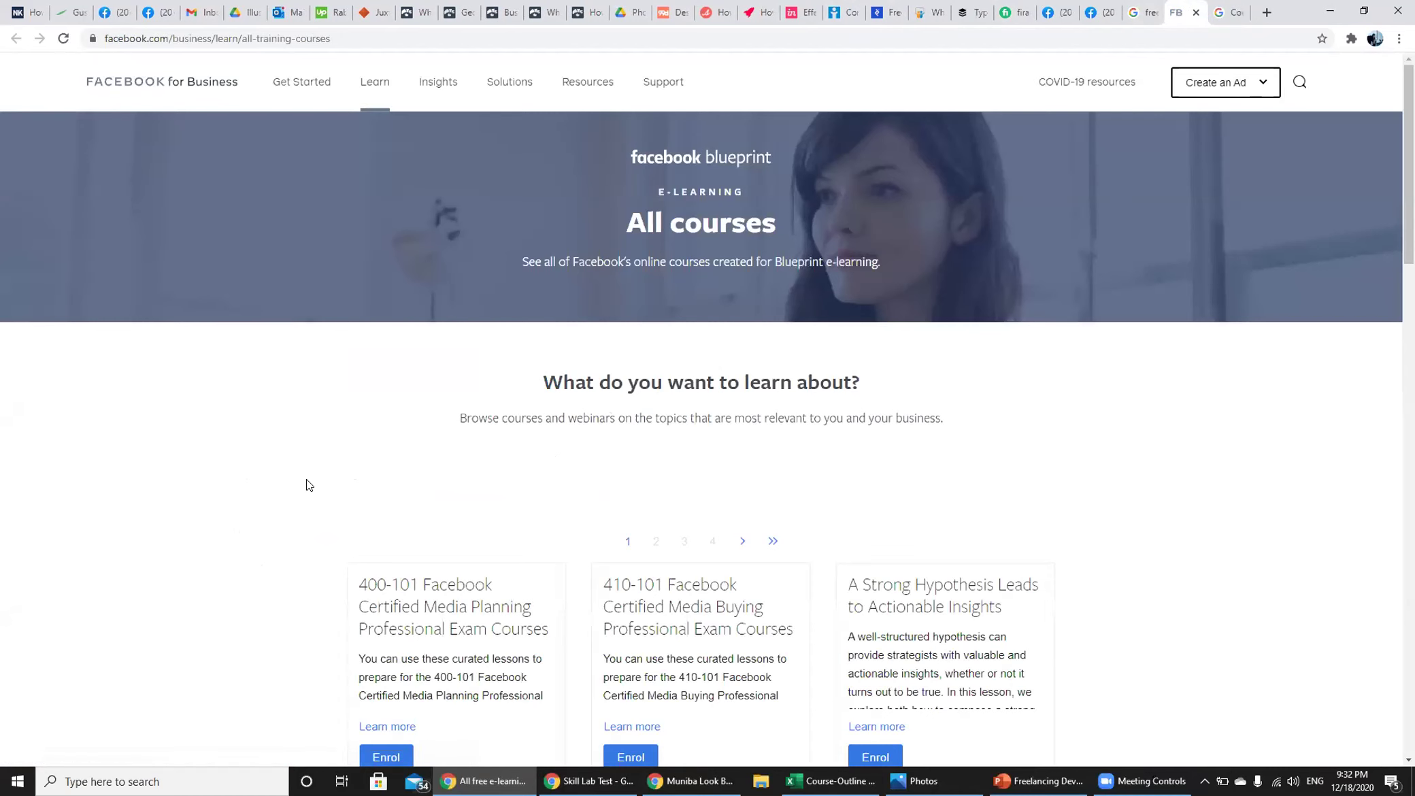
Step: Skim Blueprint courses, open Google's Fundamentals of digital marketing, then return to the template photo
scroll(306, 486, "down", 9)
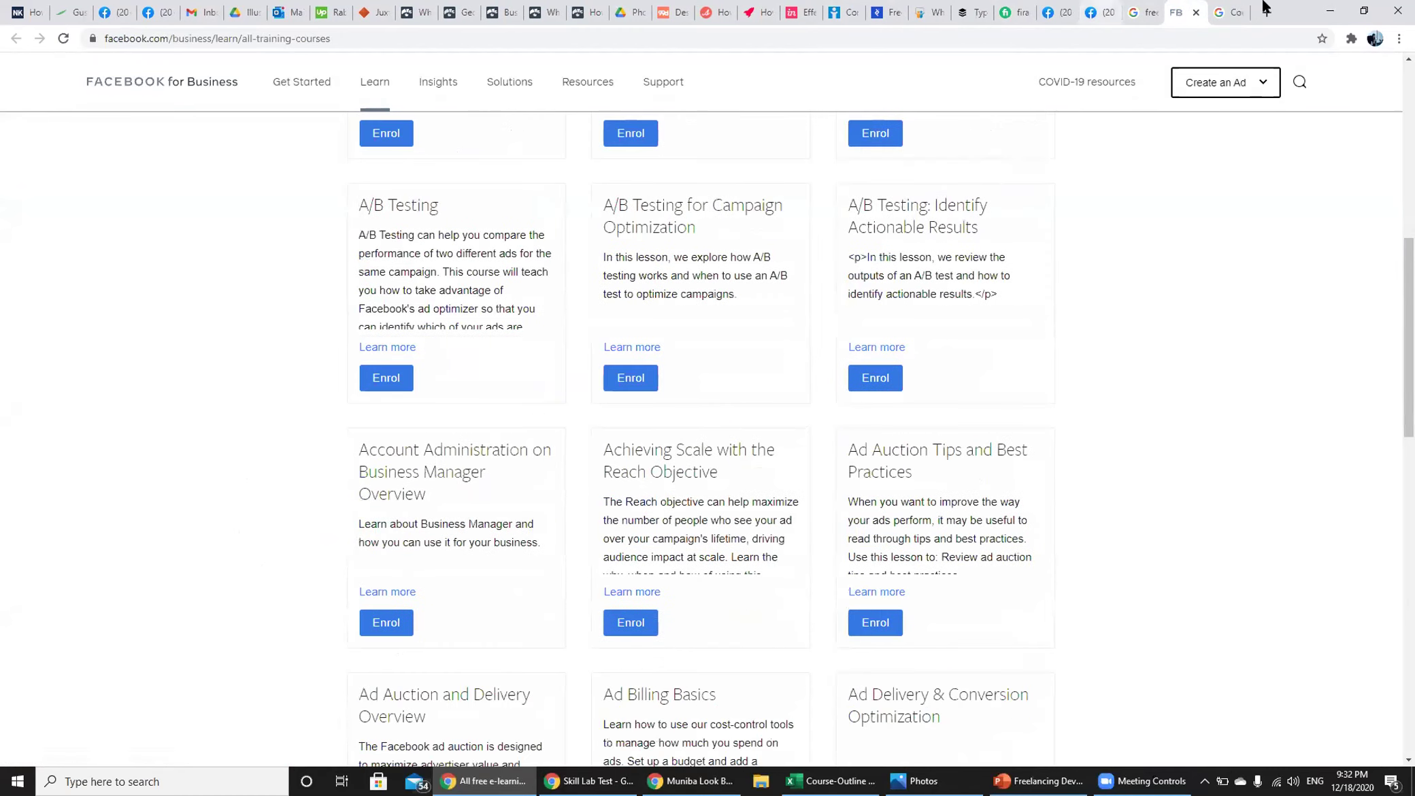
left_click(1239, 4)
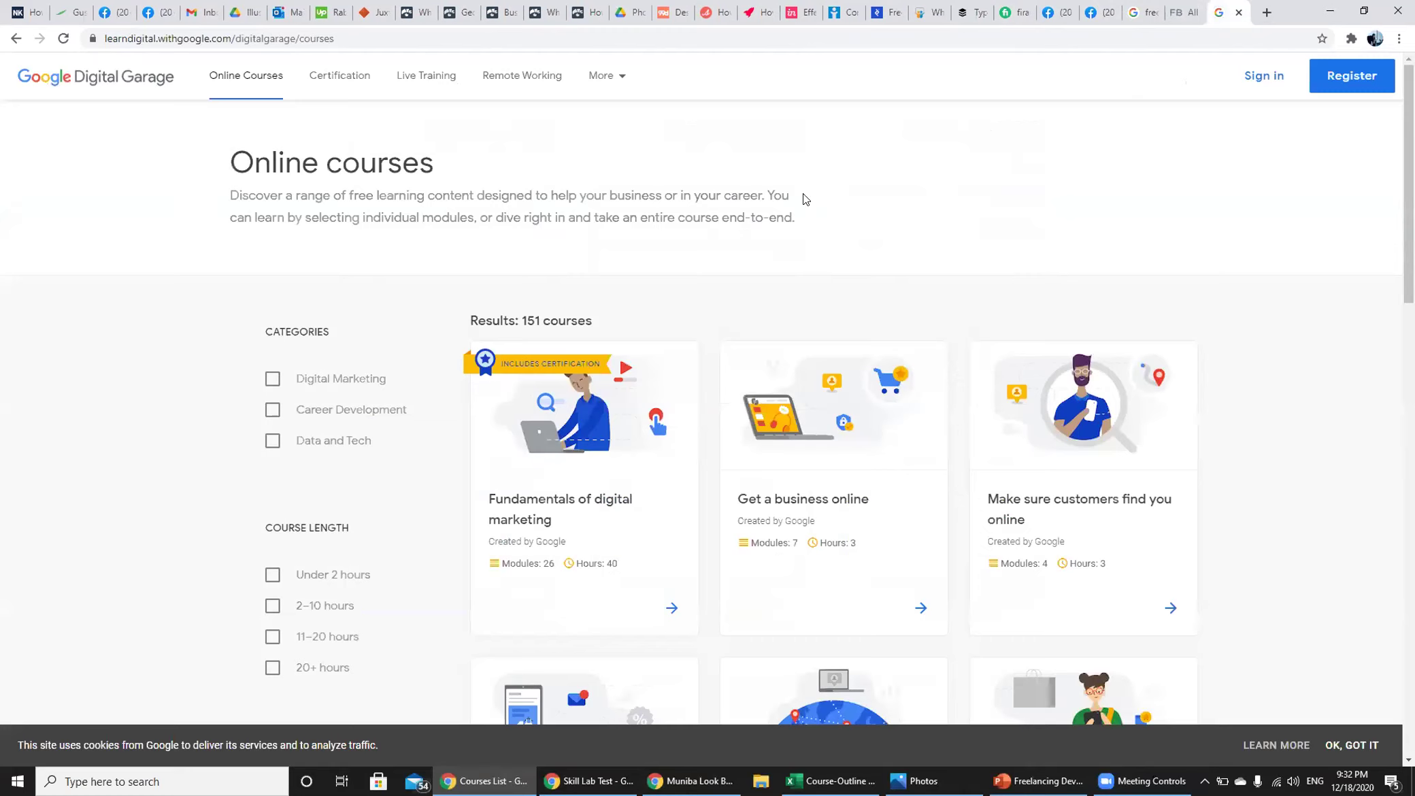
left_click(515, 528)
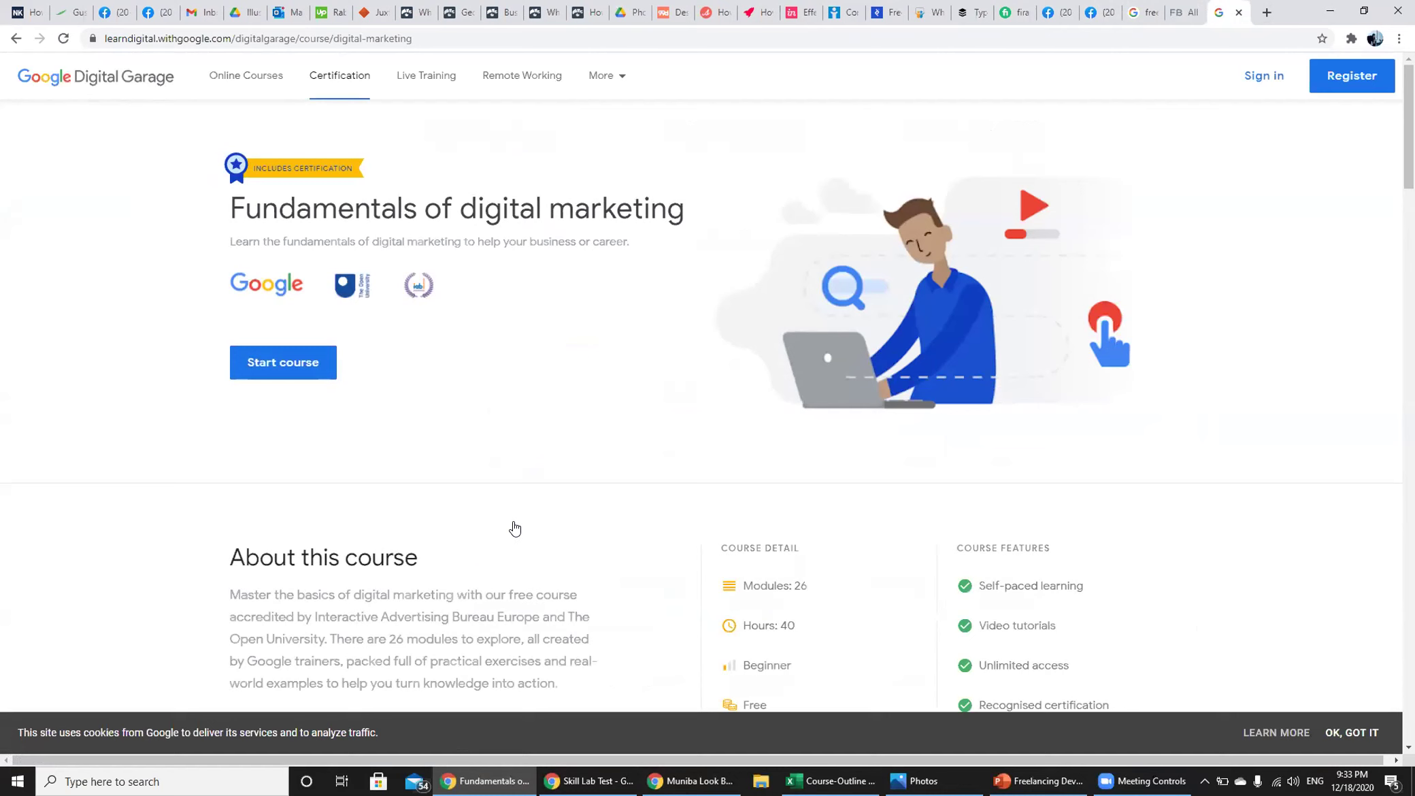
left_click(129, 7)
left_click(147, 14)
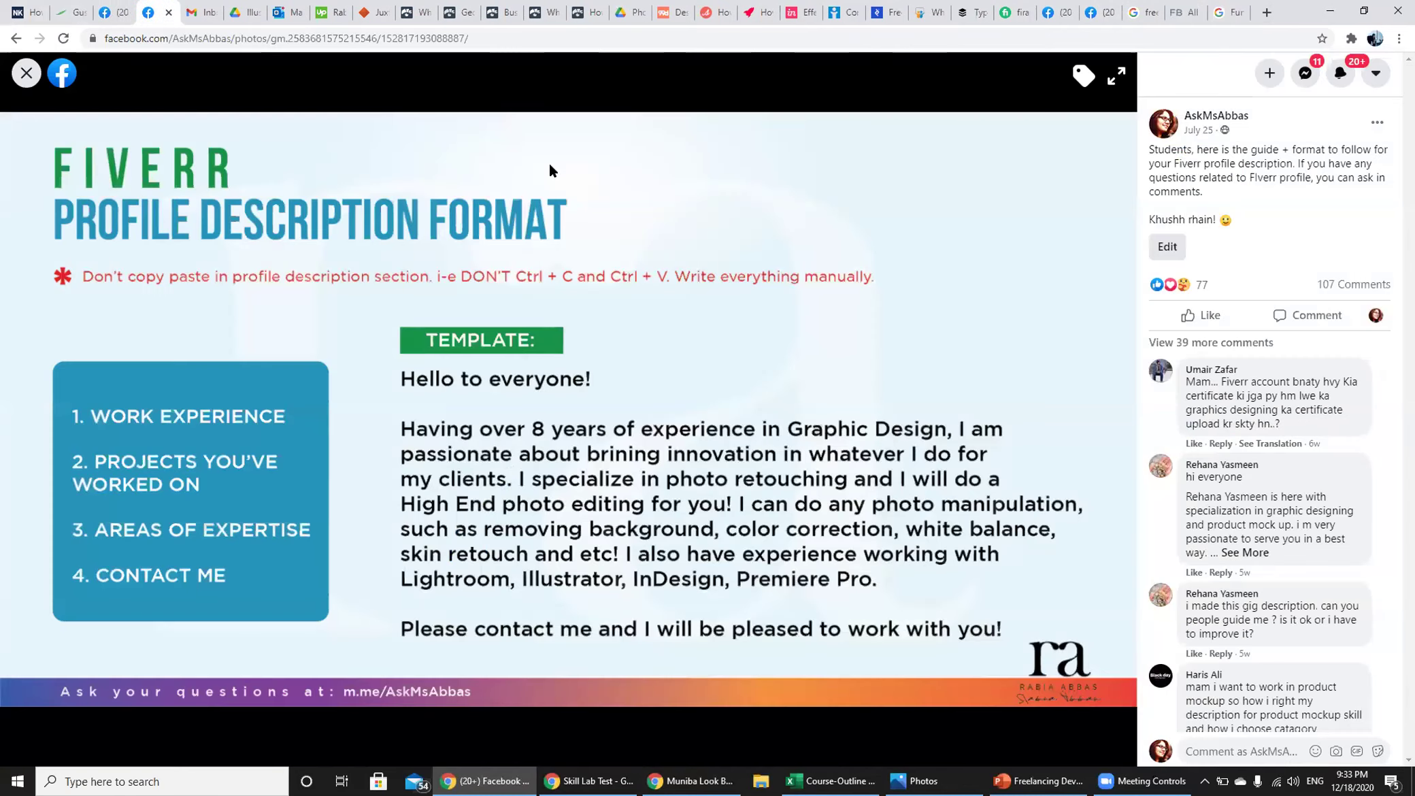
Step: Open the group post behind the Fiverr profile description template photo
left_click(26, 73)
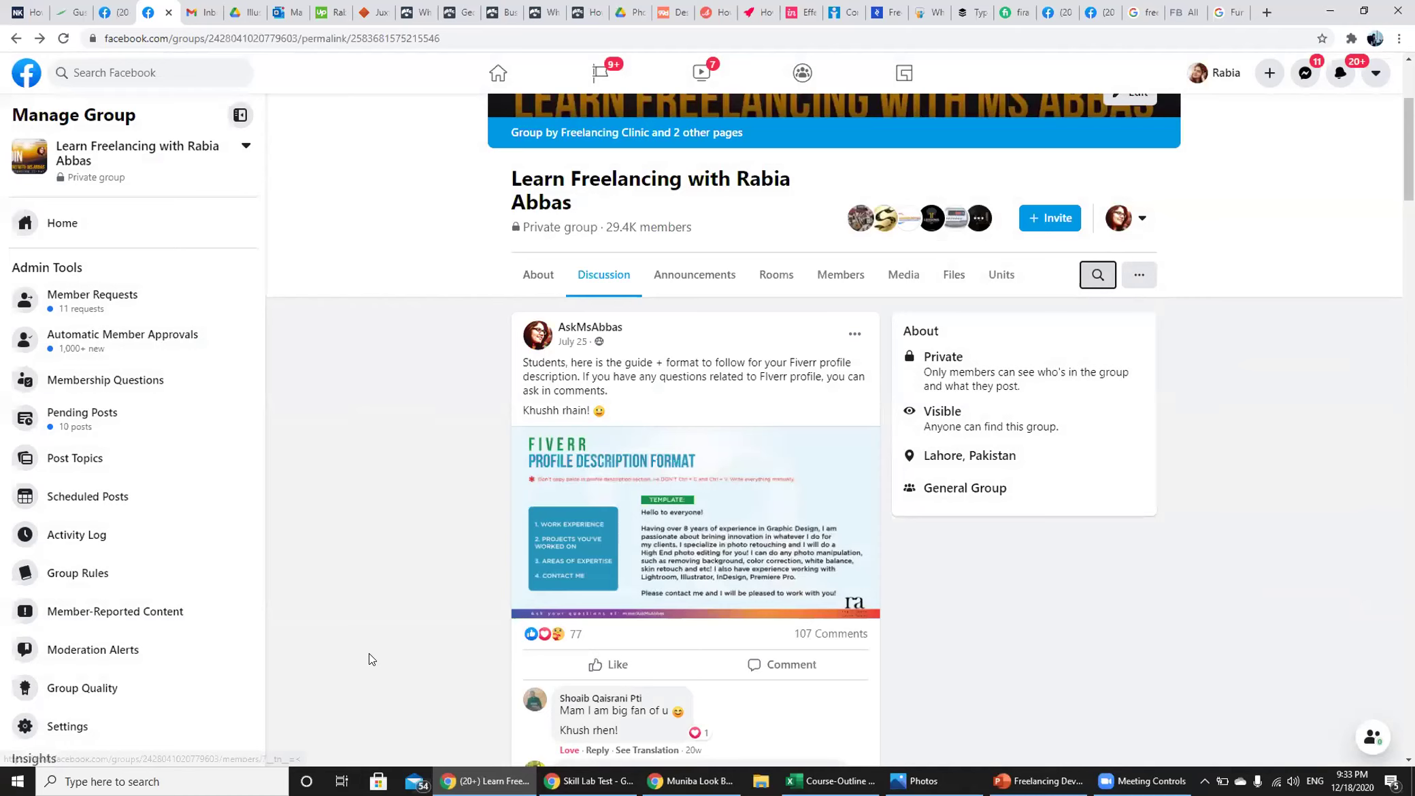
Step: Look through the group for 'facebook certificate' posts, then open the page's Videos section
key("alt+Left")
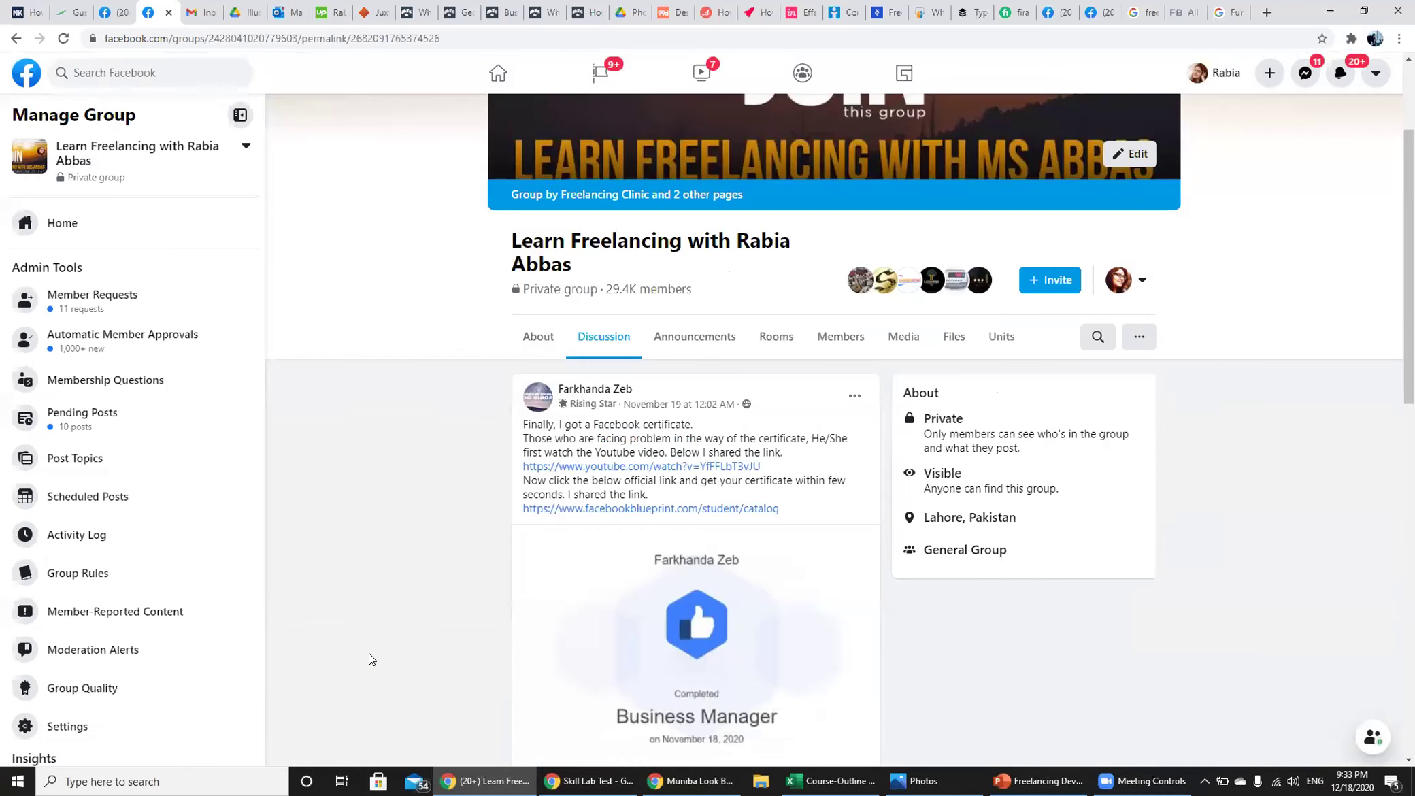
scroll(370, 659, "down", 2)
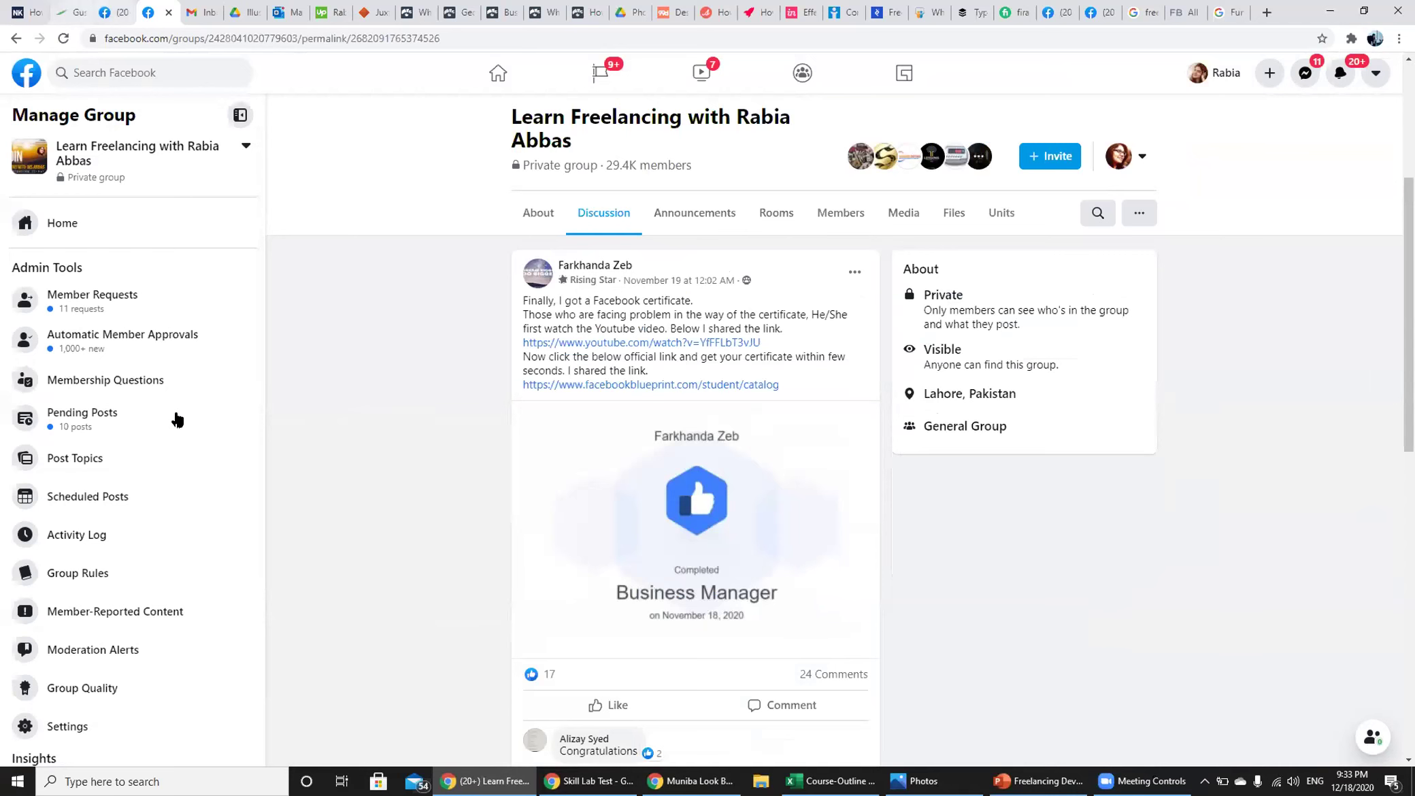
key("ctrl+shift+Tab")
left_click(251, 430)
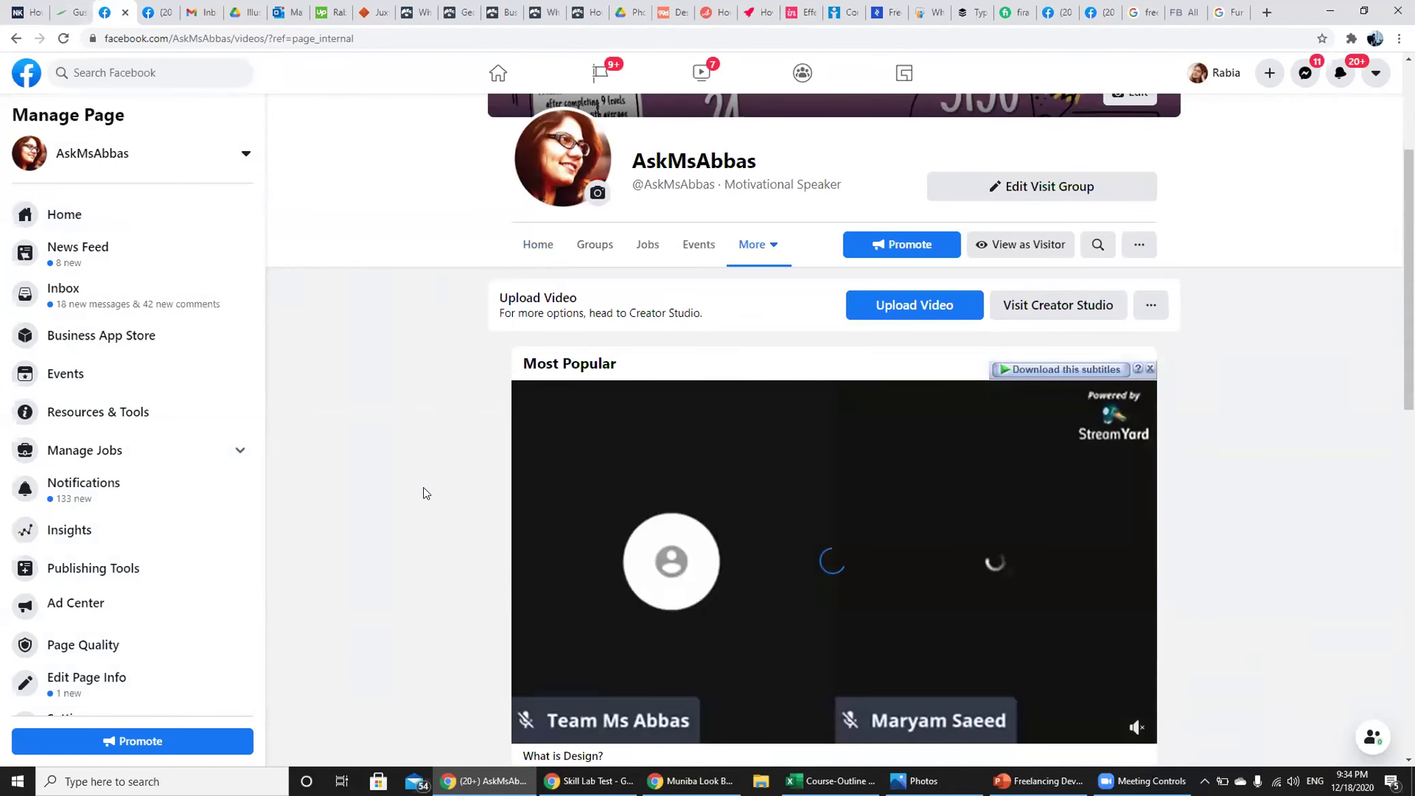
scroll(424, 488, "down", 2)
scroll(423, 493, "down", 3)
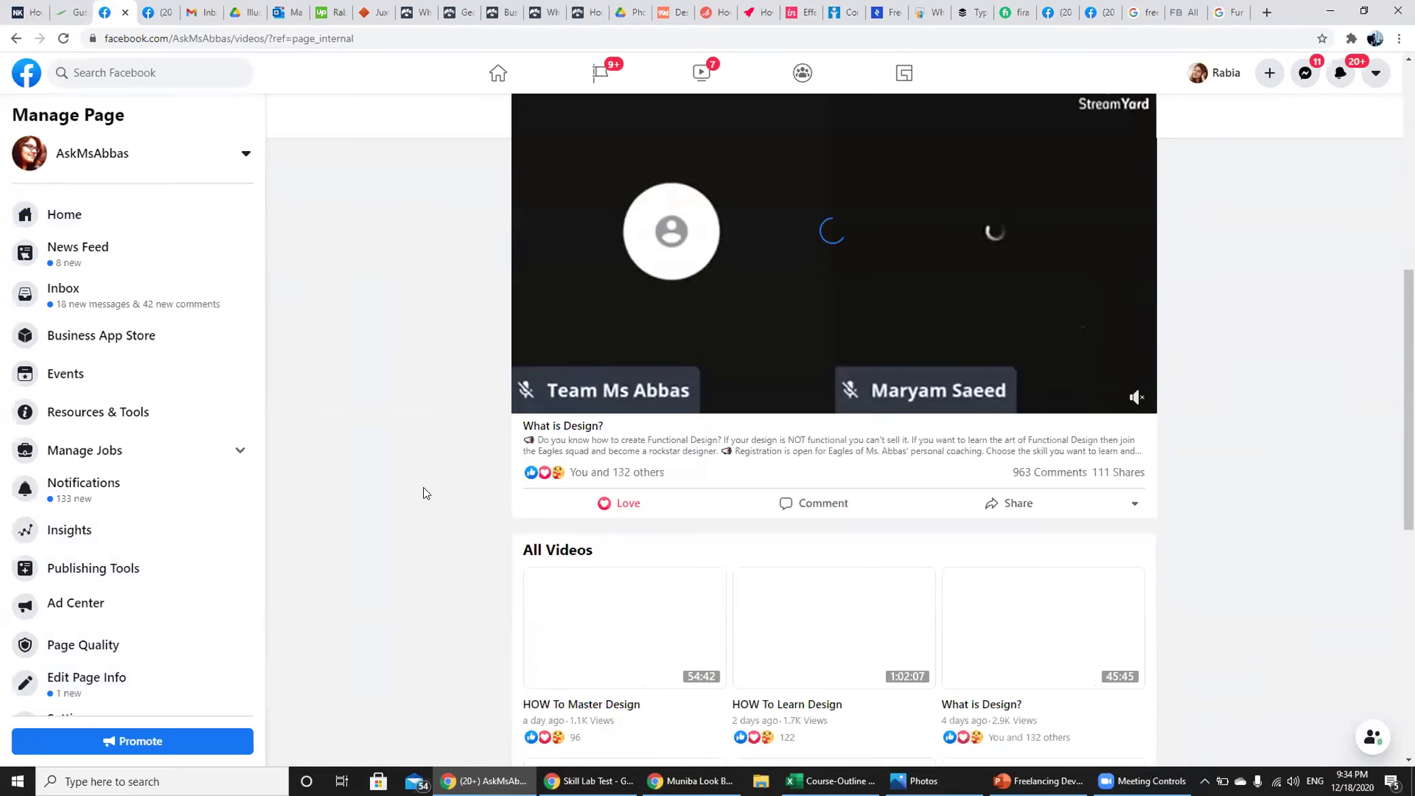
scroll(423, 492, "down", 10)
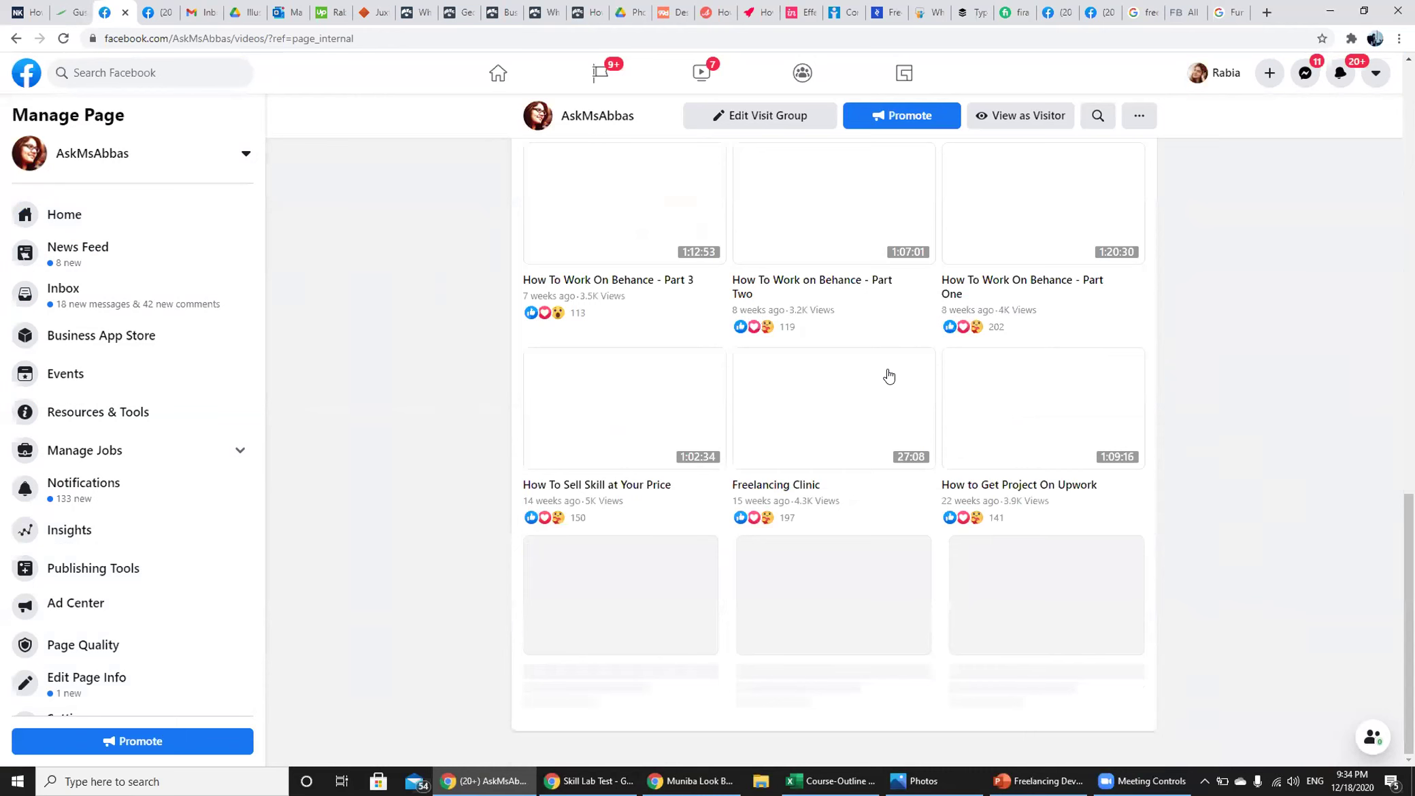
scroll(980, 710, "down", 3)
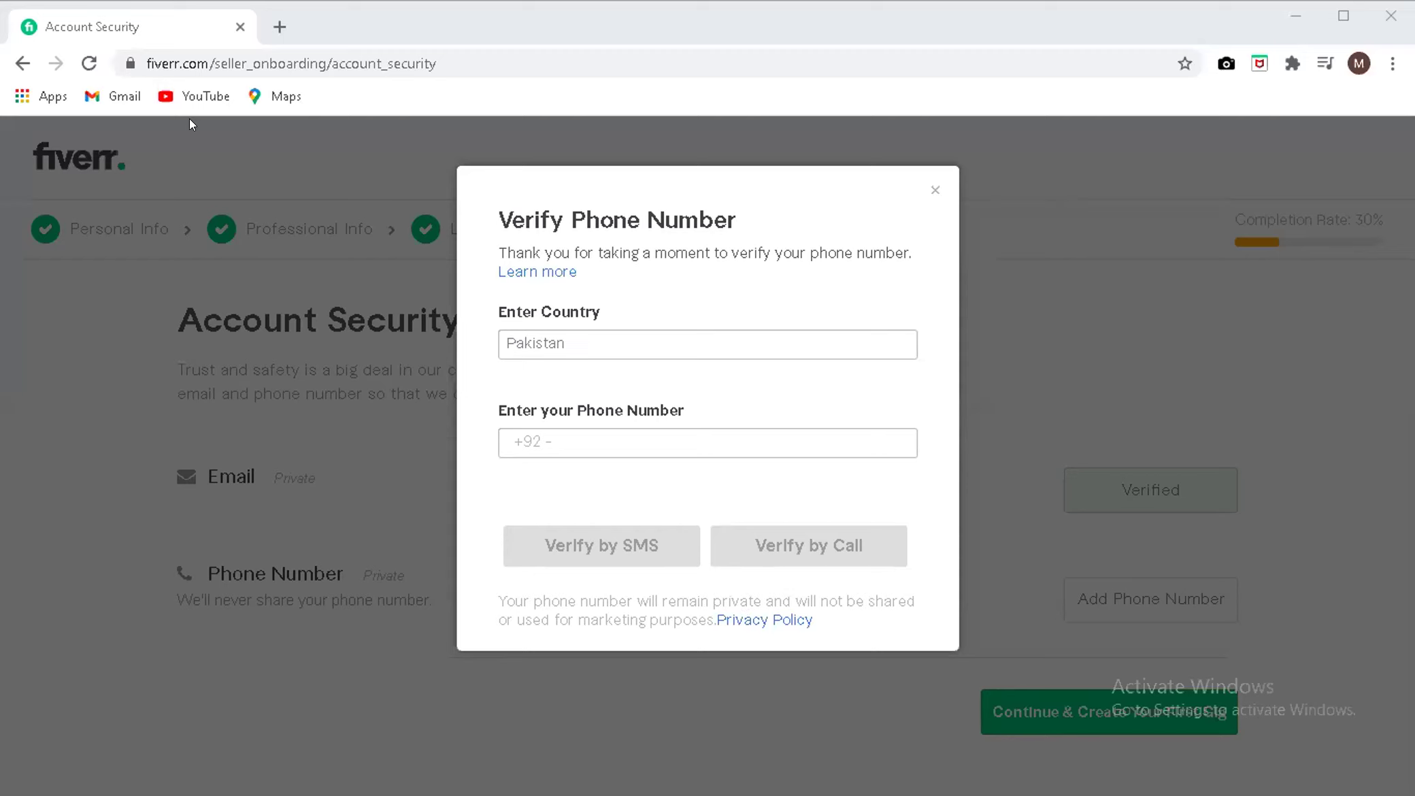
Step: Close the Verify Phone Number dialog without entering a number
left_click(819, 198)
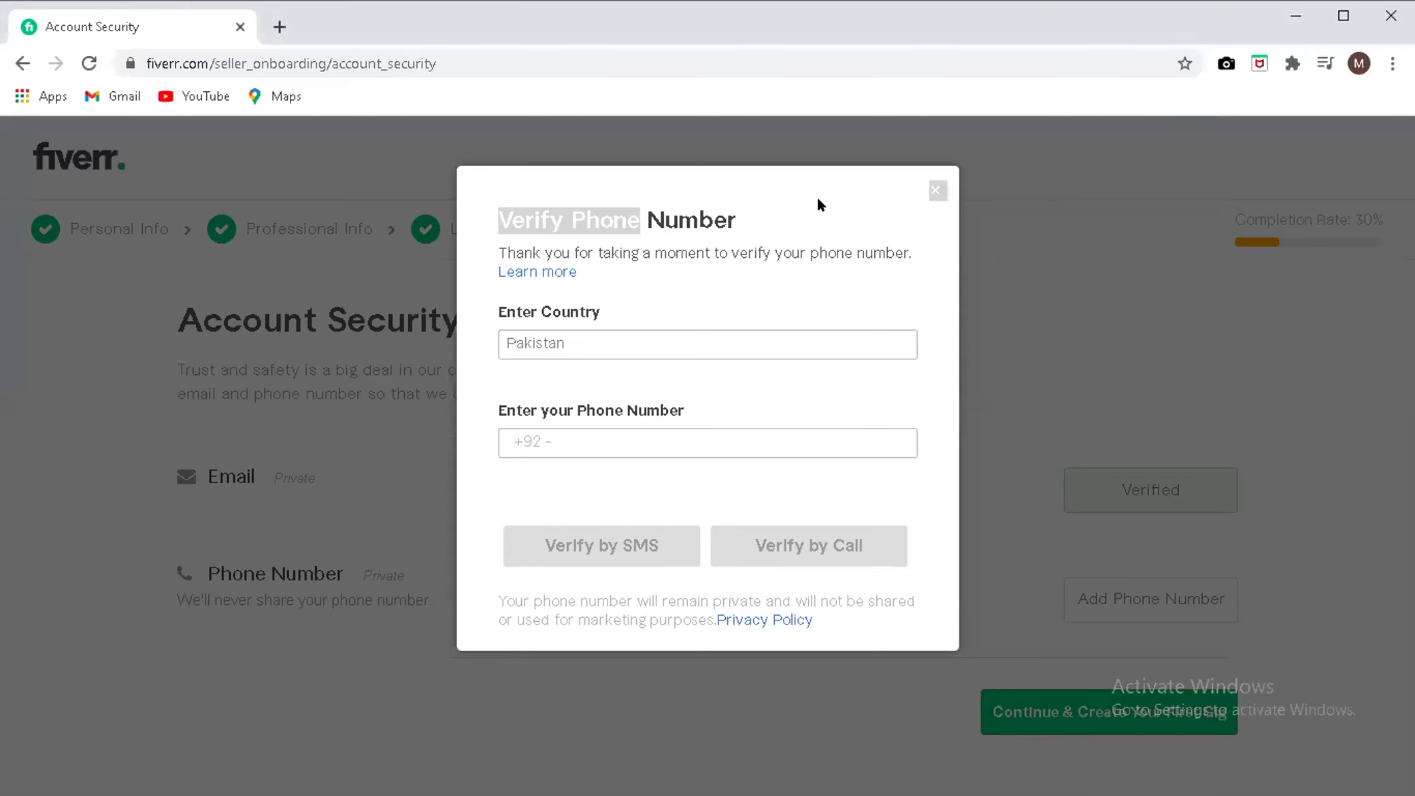
left_click(935, 192)
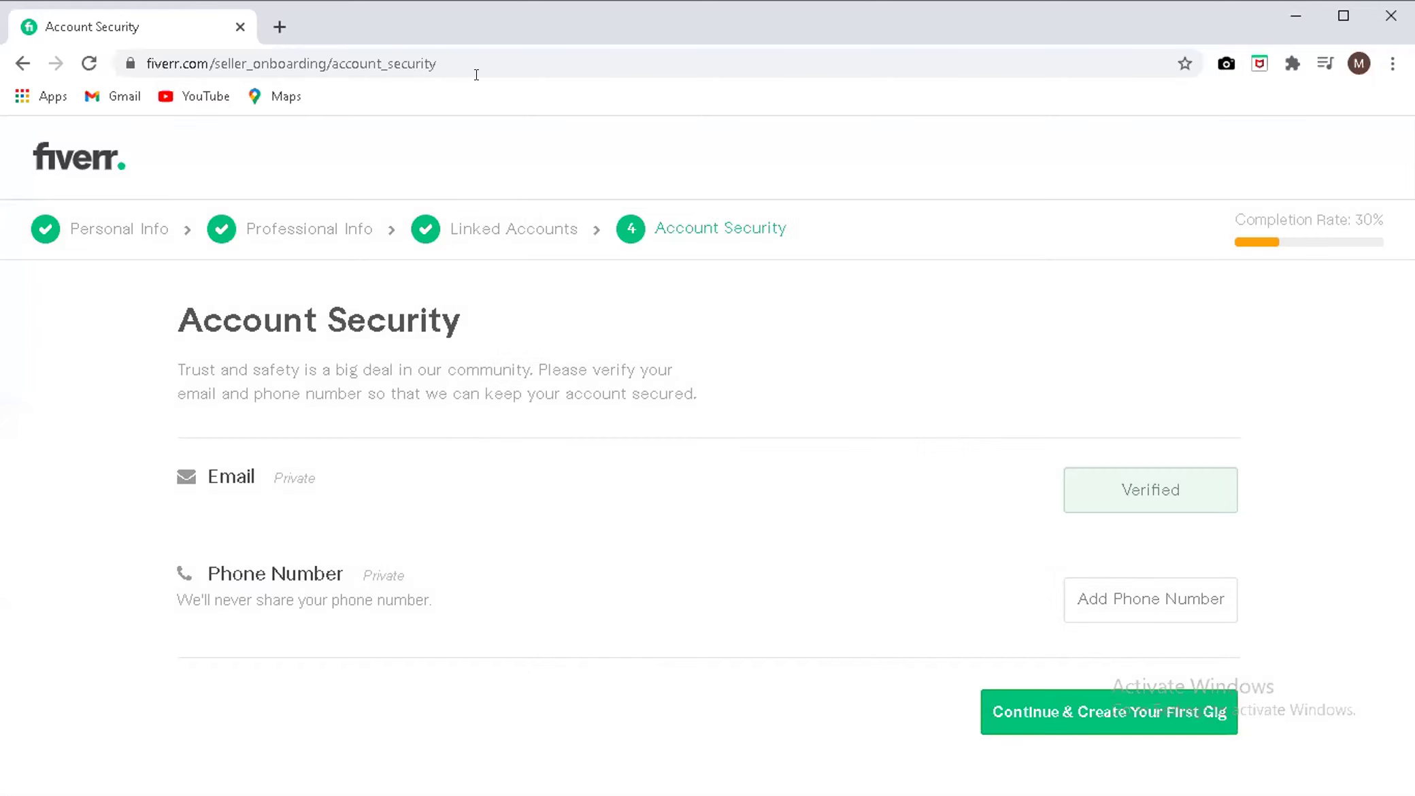
Step: Replace 'account_security' with 'personal_info' in the URL to return to Personal Info
left_click(328, 60)
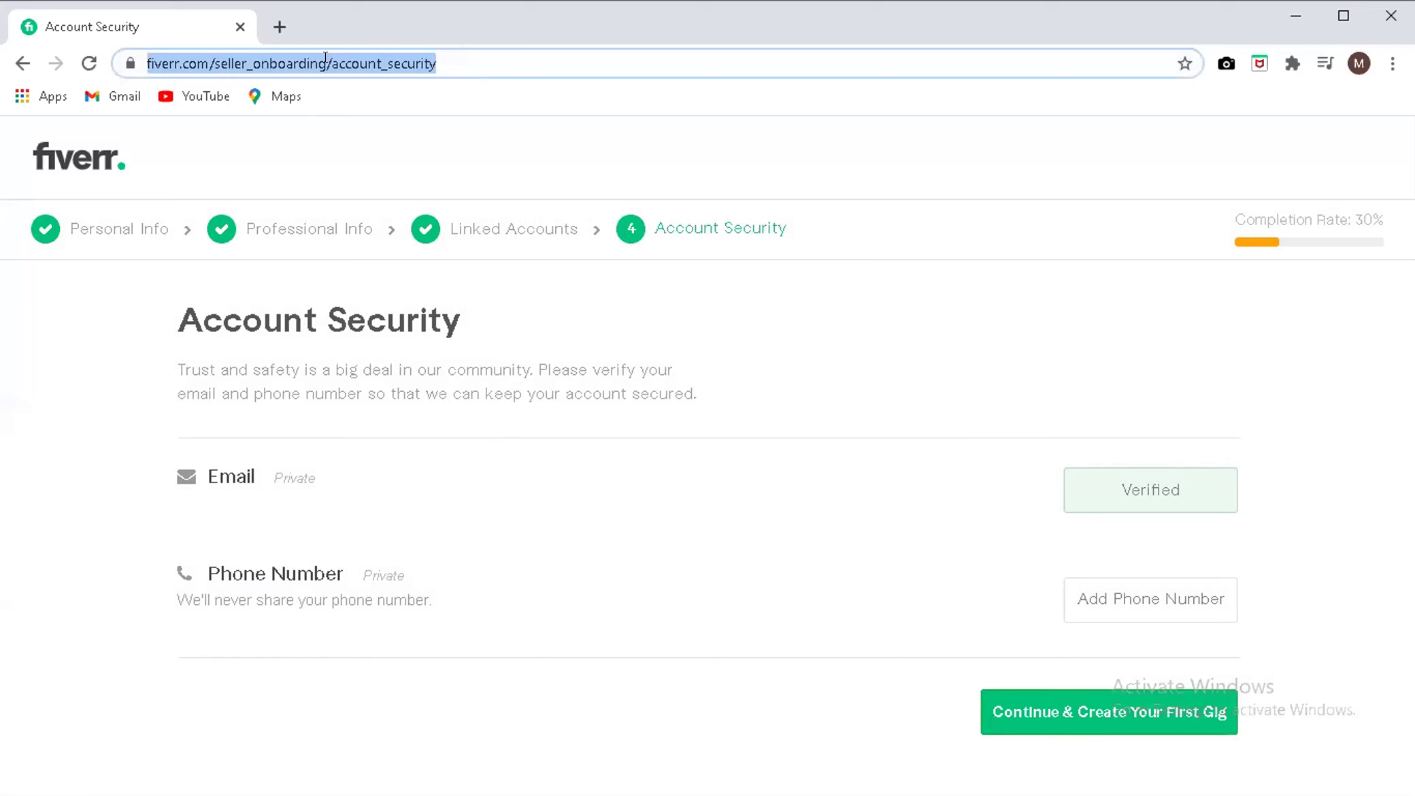
key("End")
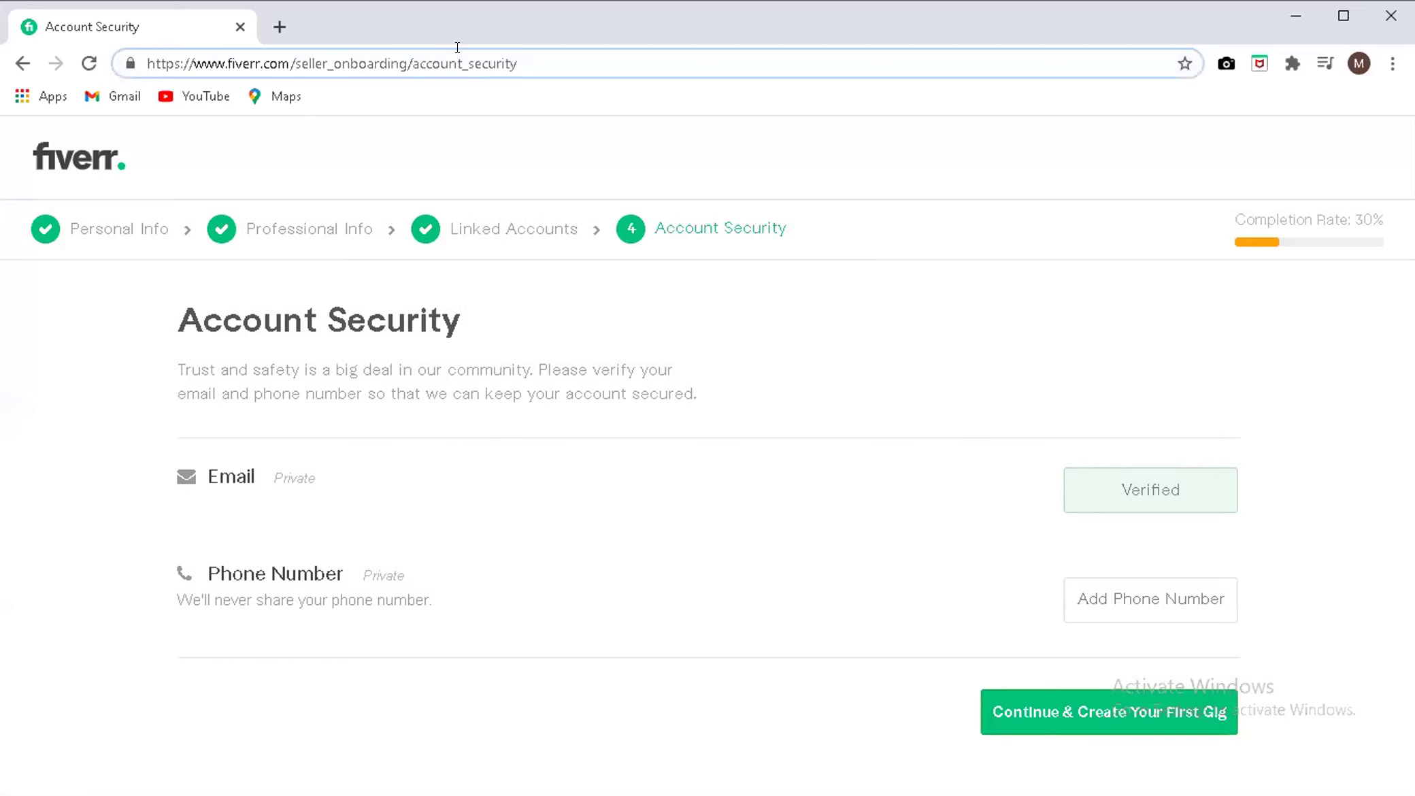
left_click_drag(462, 60, 412, 58)
left_click(515, 63)
left_click_drag(517, 62, 409, 61)
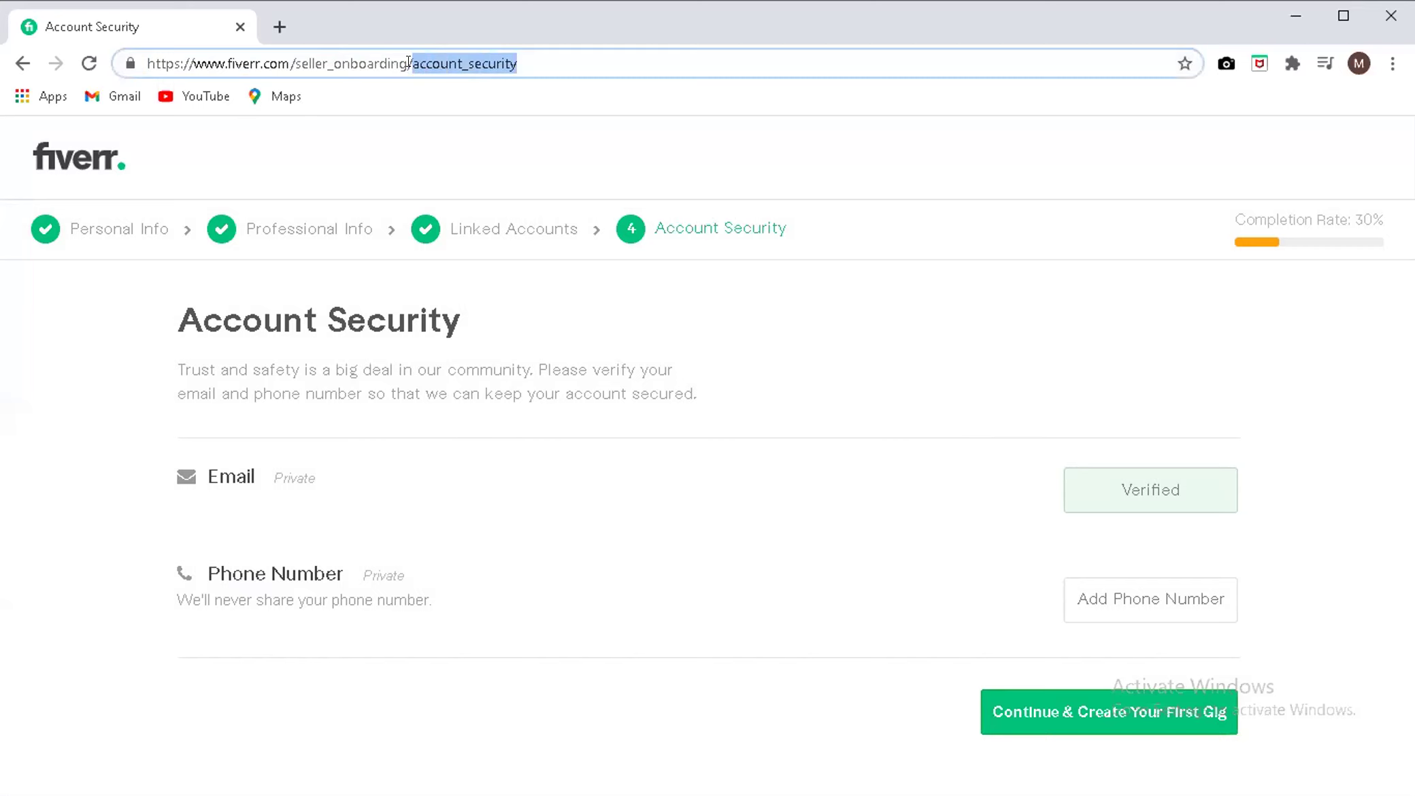
type("p")
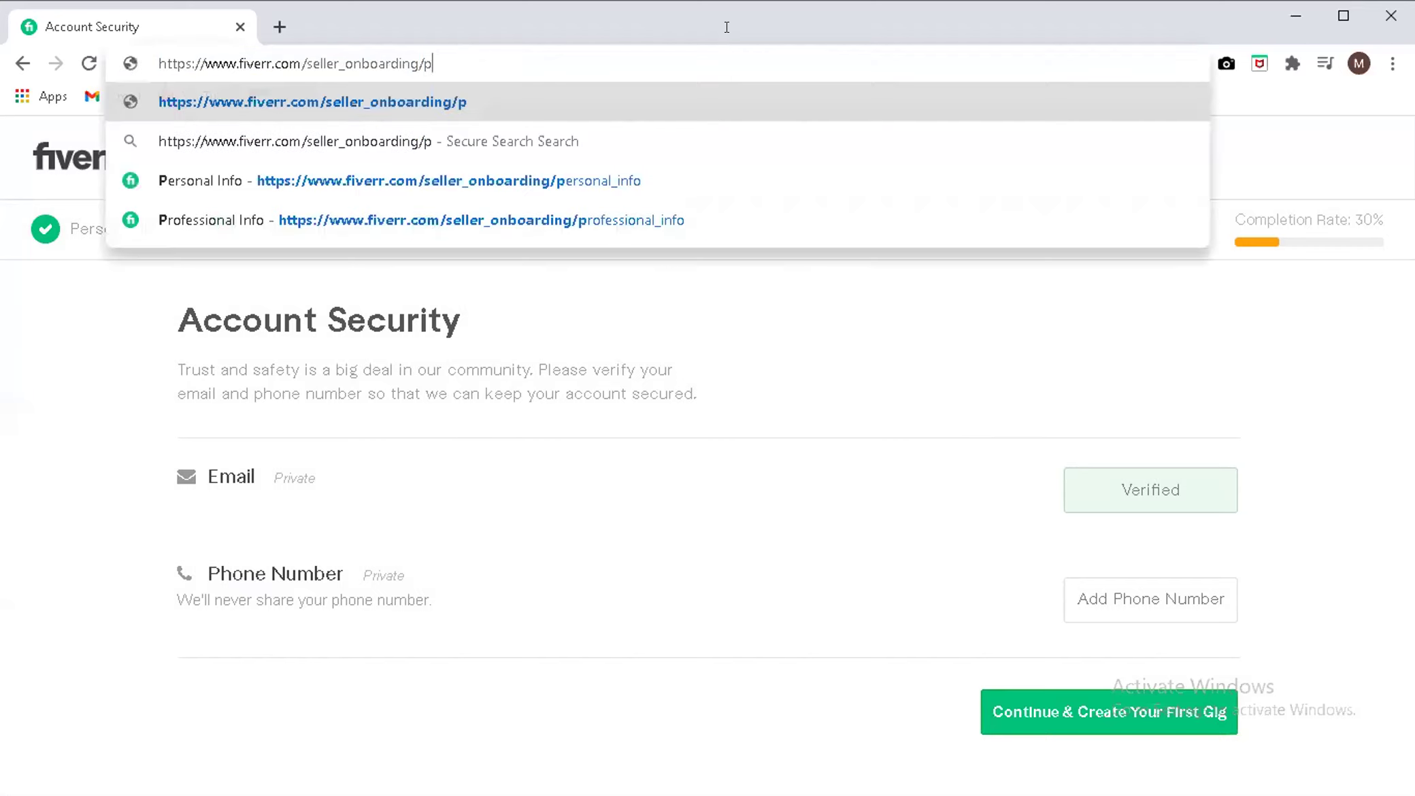
type("erso")
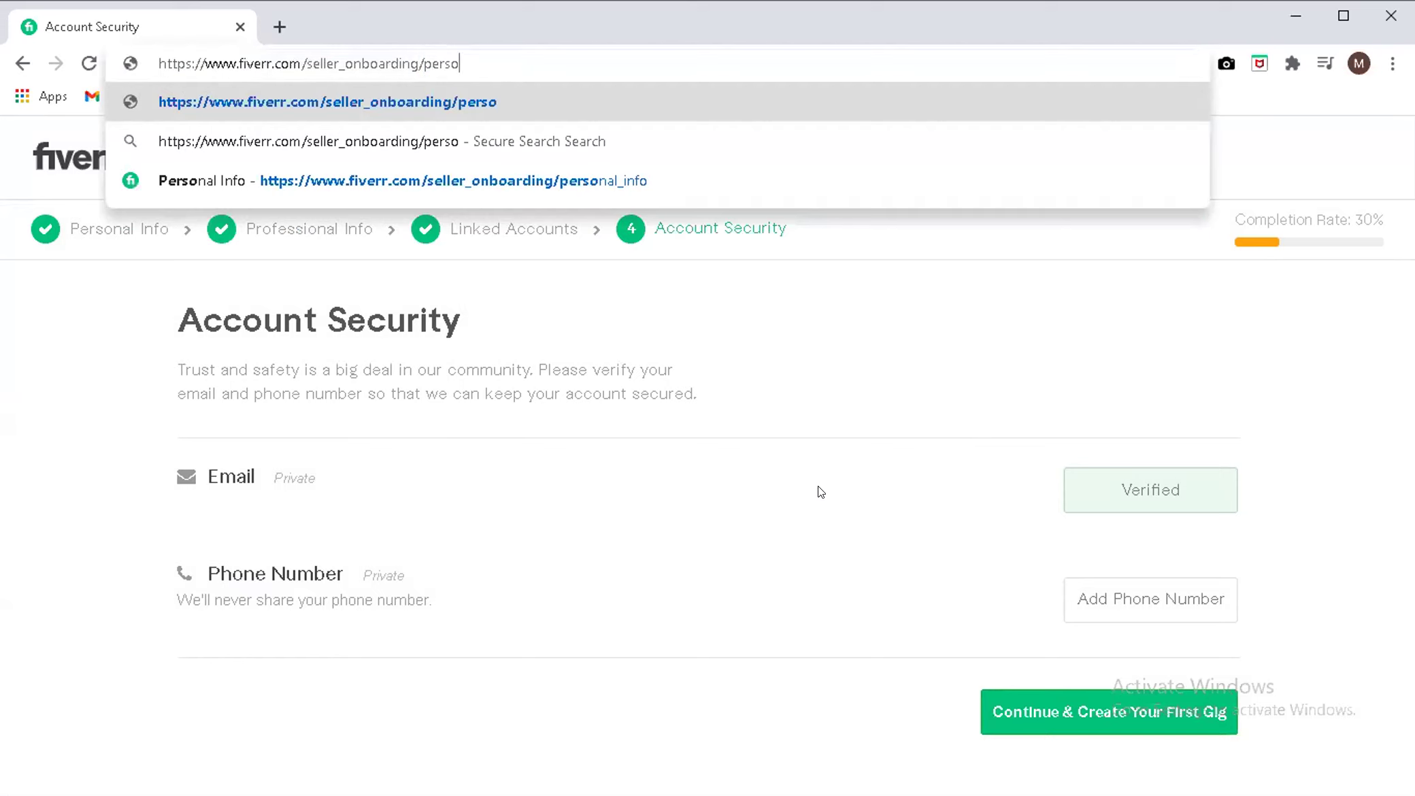
left_click(446, 184)
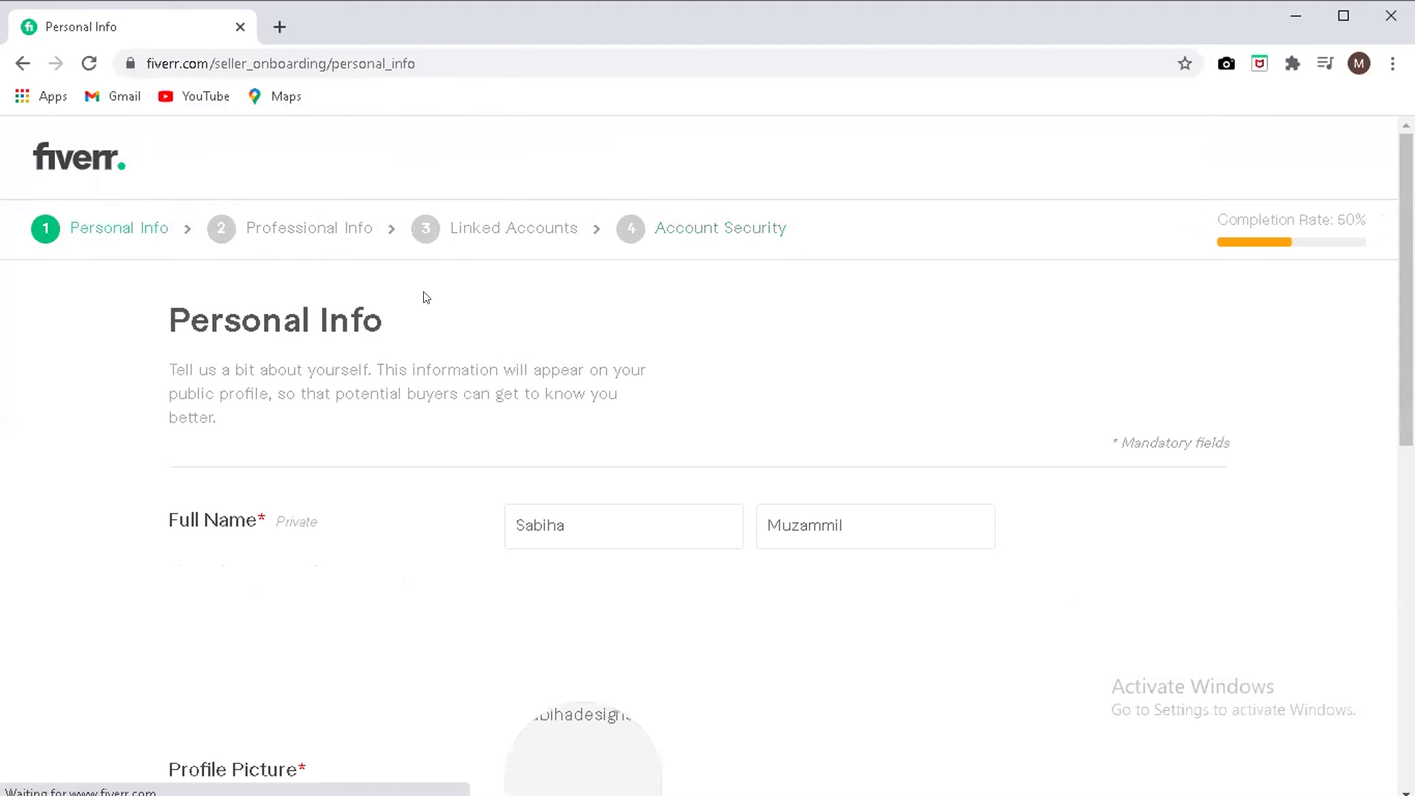
Step: Go to the Professional Info step and expand the Your Occupation category list
left_click(344, 228)
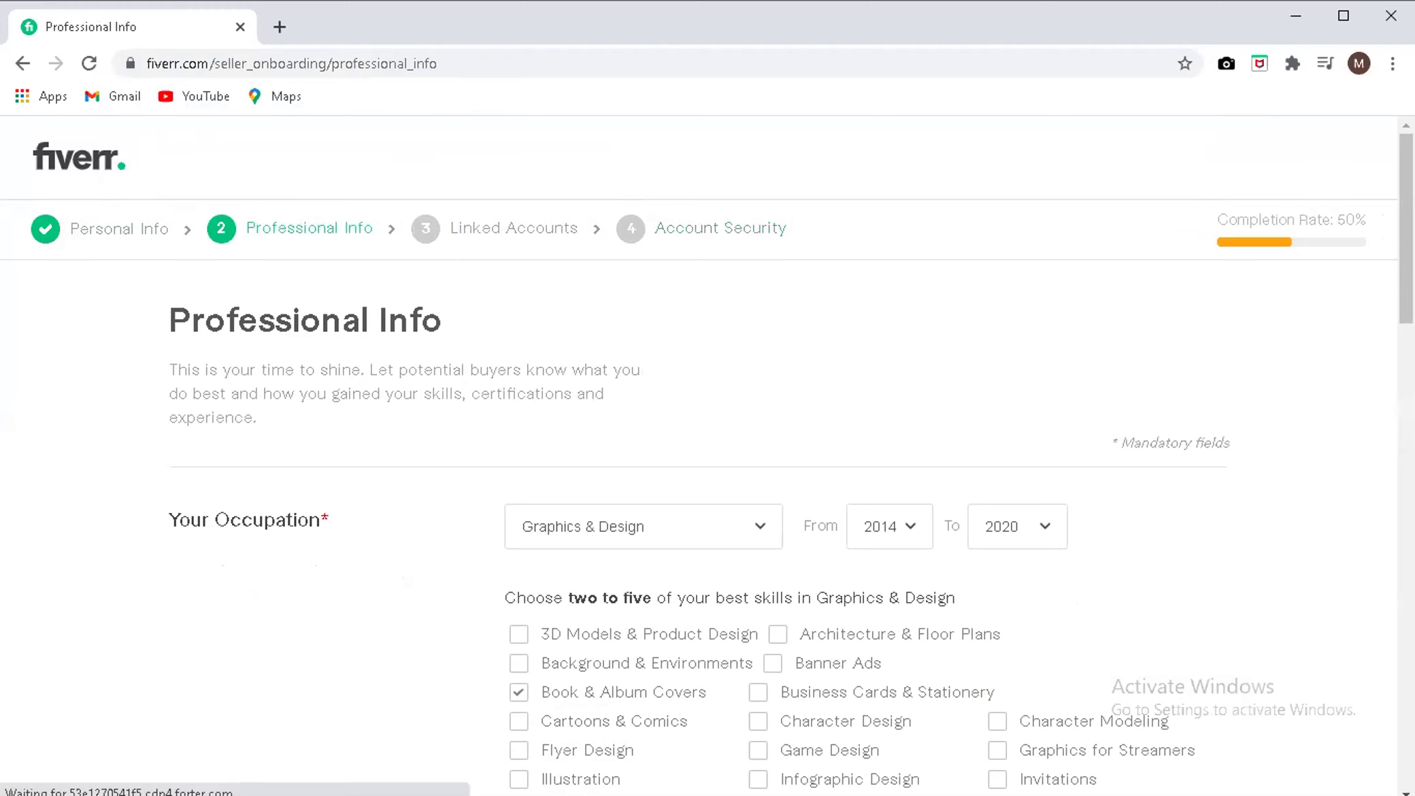
scroll(750, 374, "down", 5)
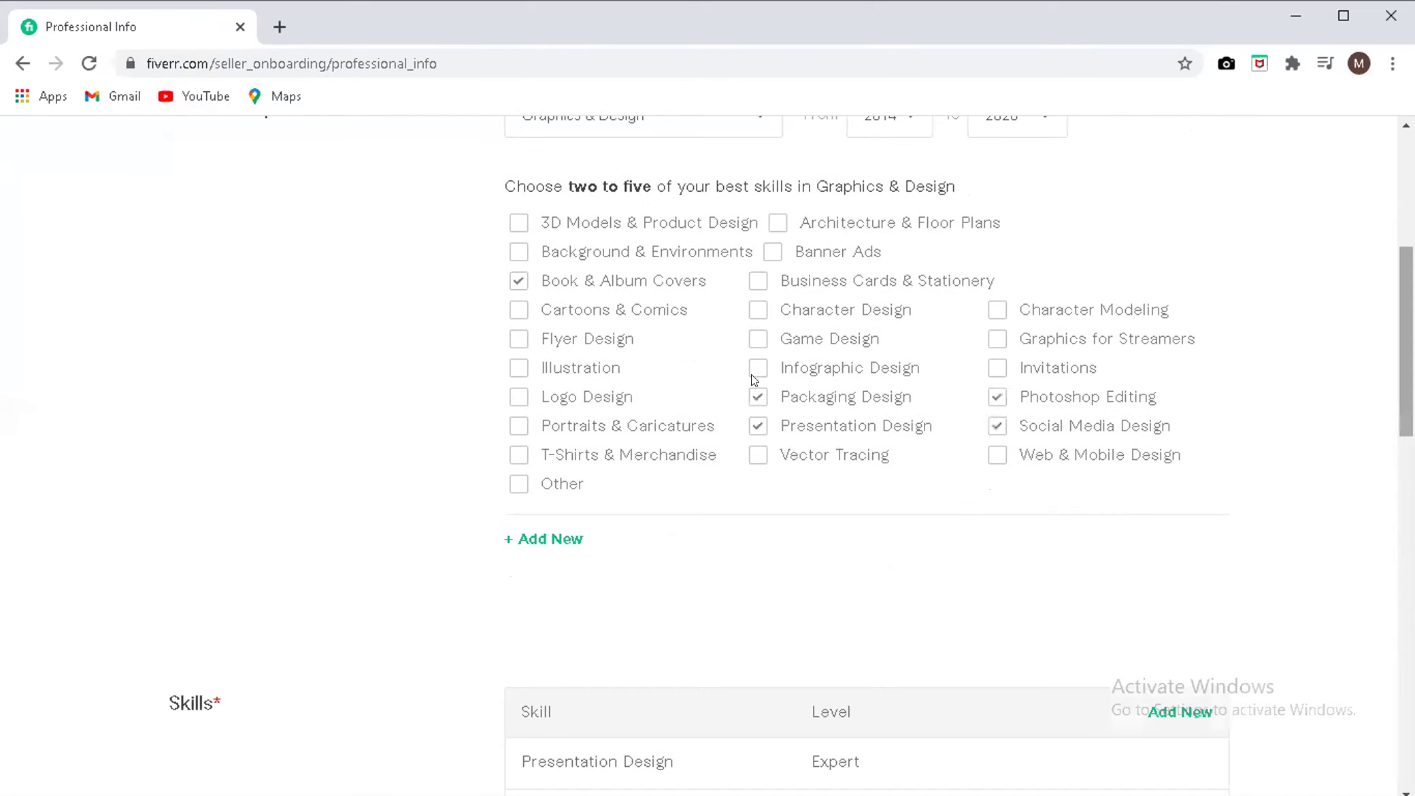
left_click(669, 129)
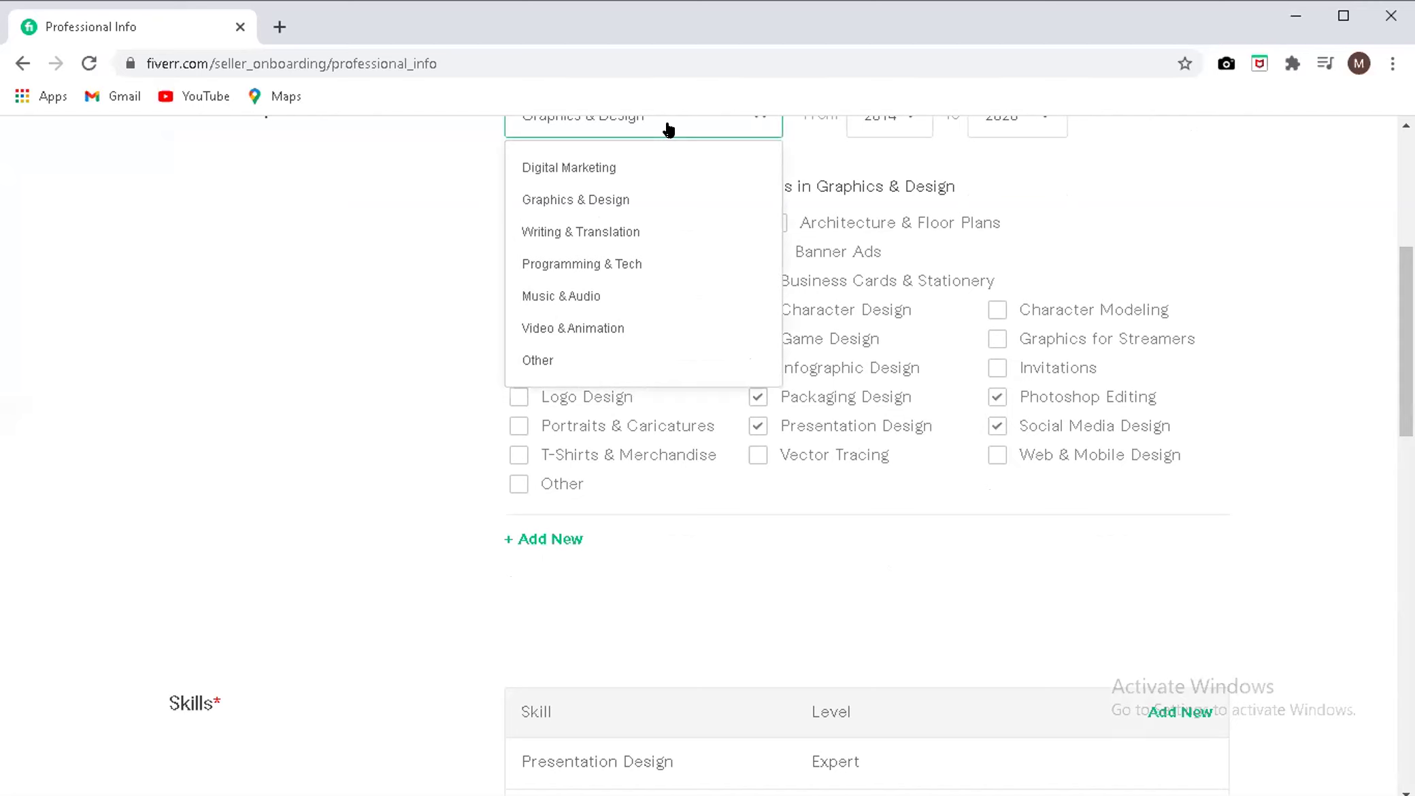
Step: Choose Video & Animation, then tick Lyric & Music Videos, Slideshows & Promo Videos and Intros & Outros
left_click(578, 328)
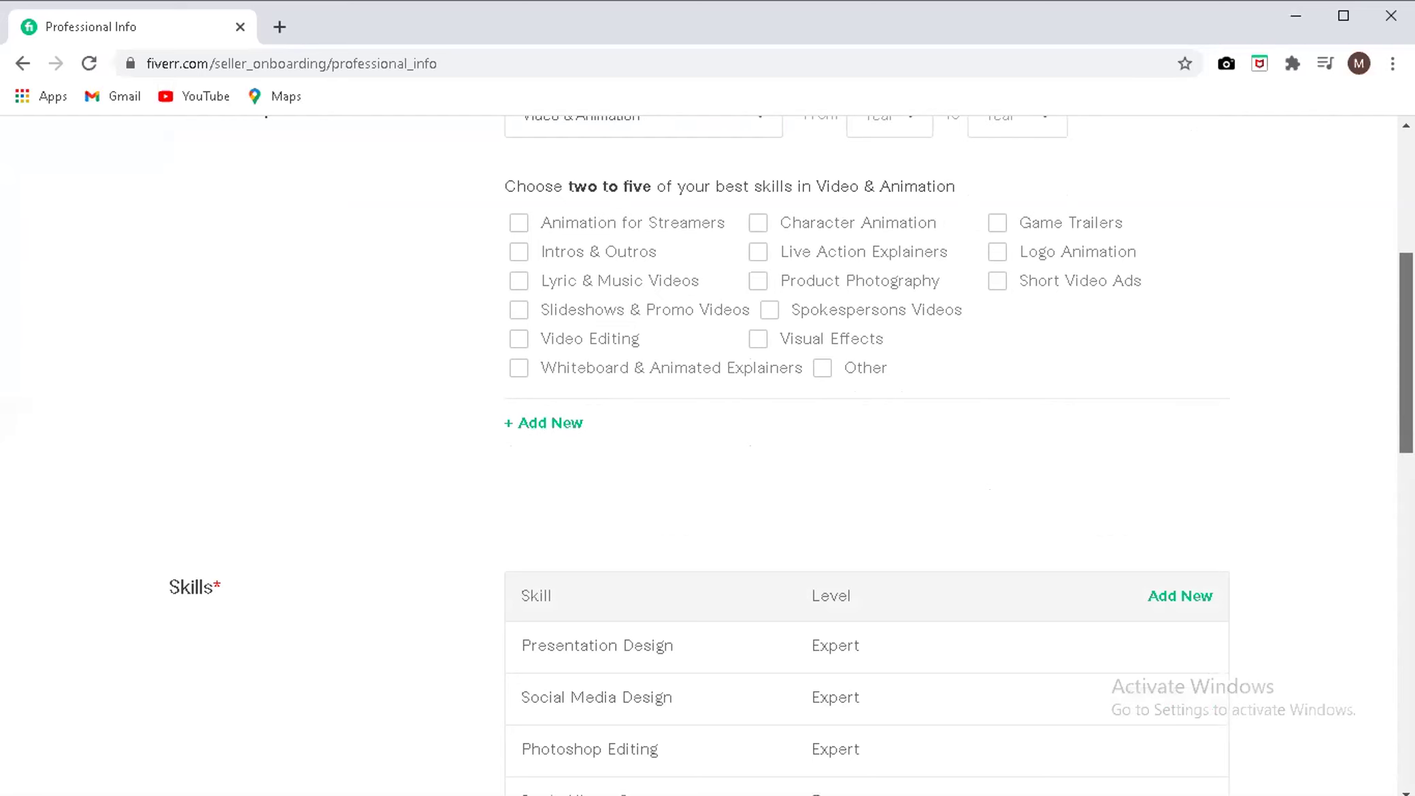
scroll(708, 449, "up", 1)
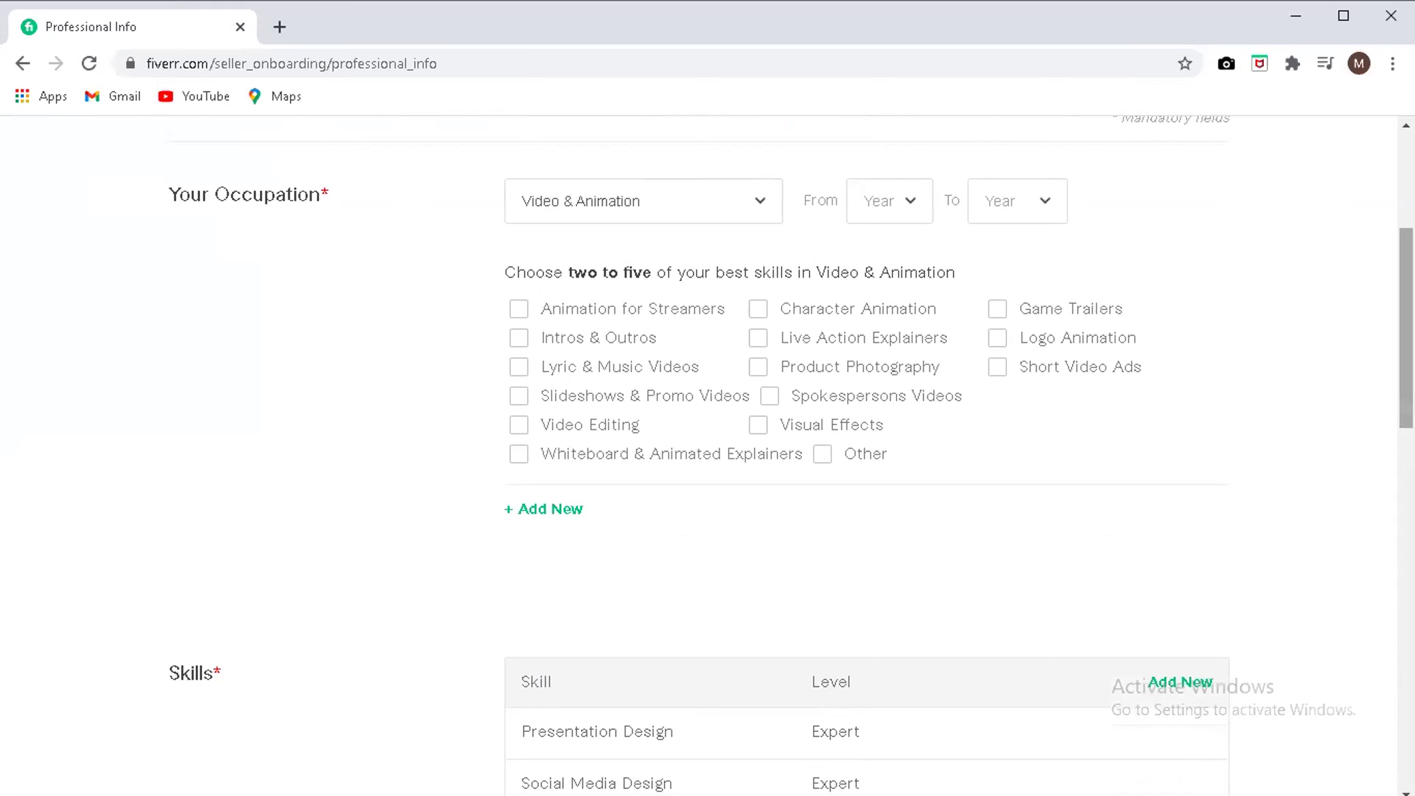
left_click(518, 369)
left_click(511, 402)
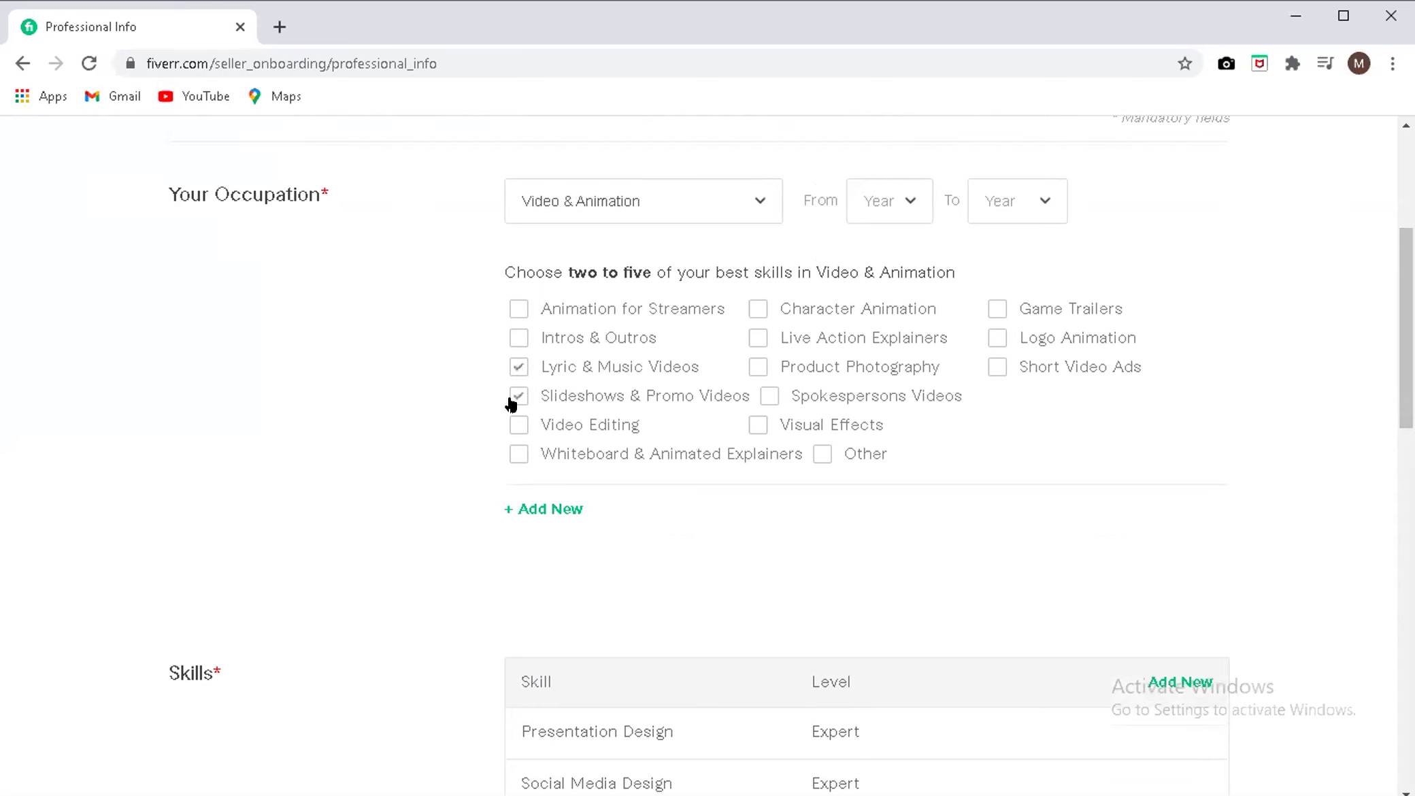
left_click(516, 339)
left_click(704, 206)
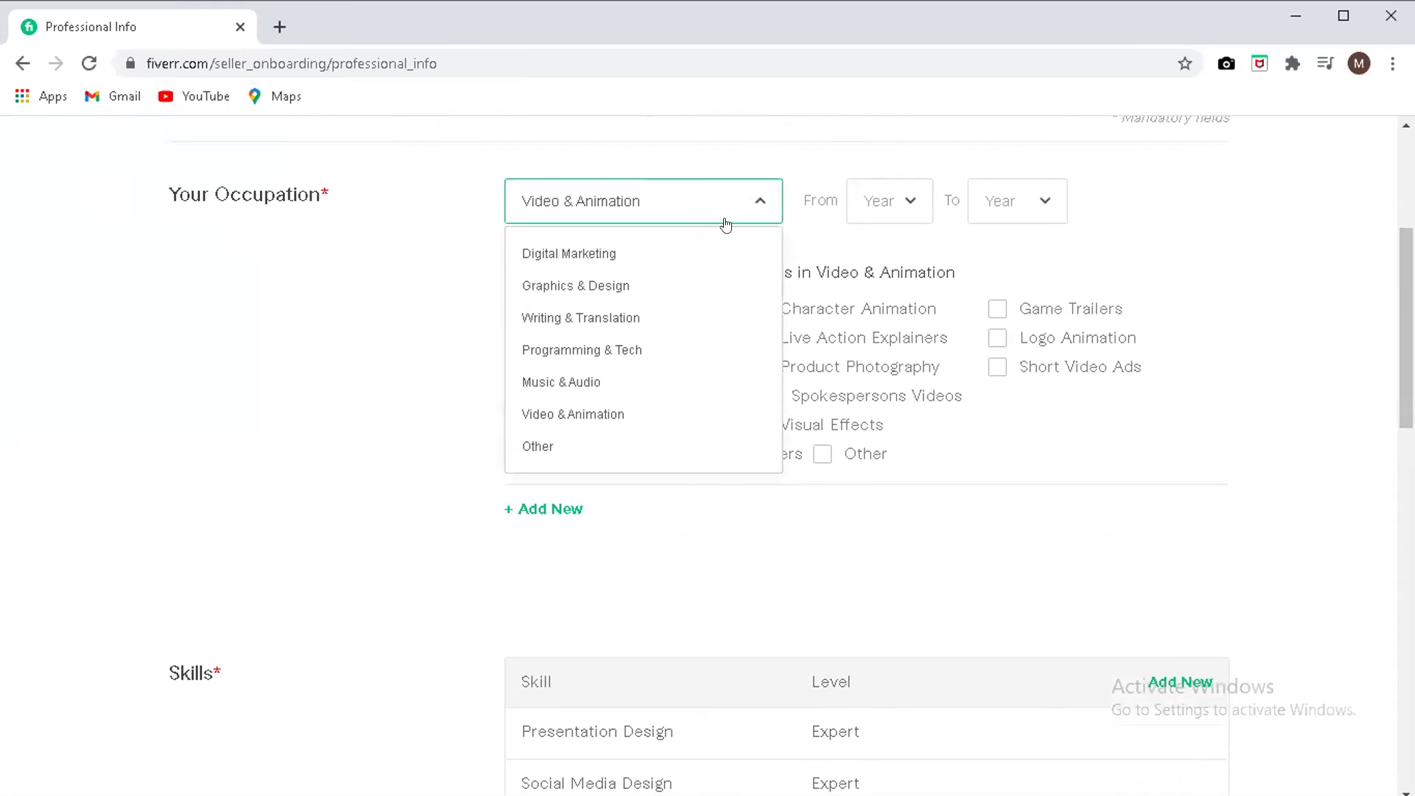
Step: Tick Logo Animation as an additional Video & Animation skill
left_click(991, 340)
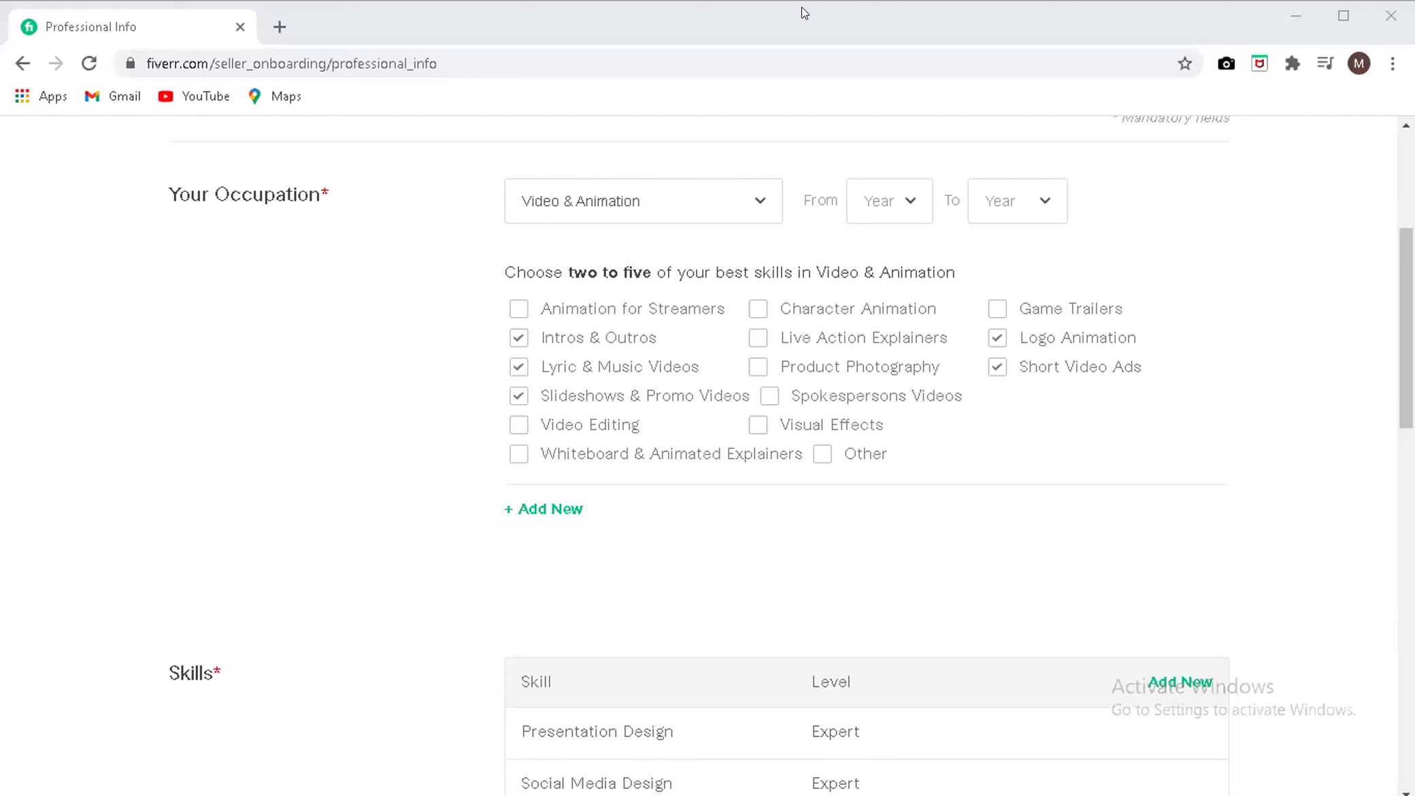
left_click(801, 7)
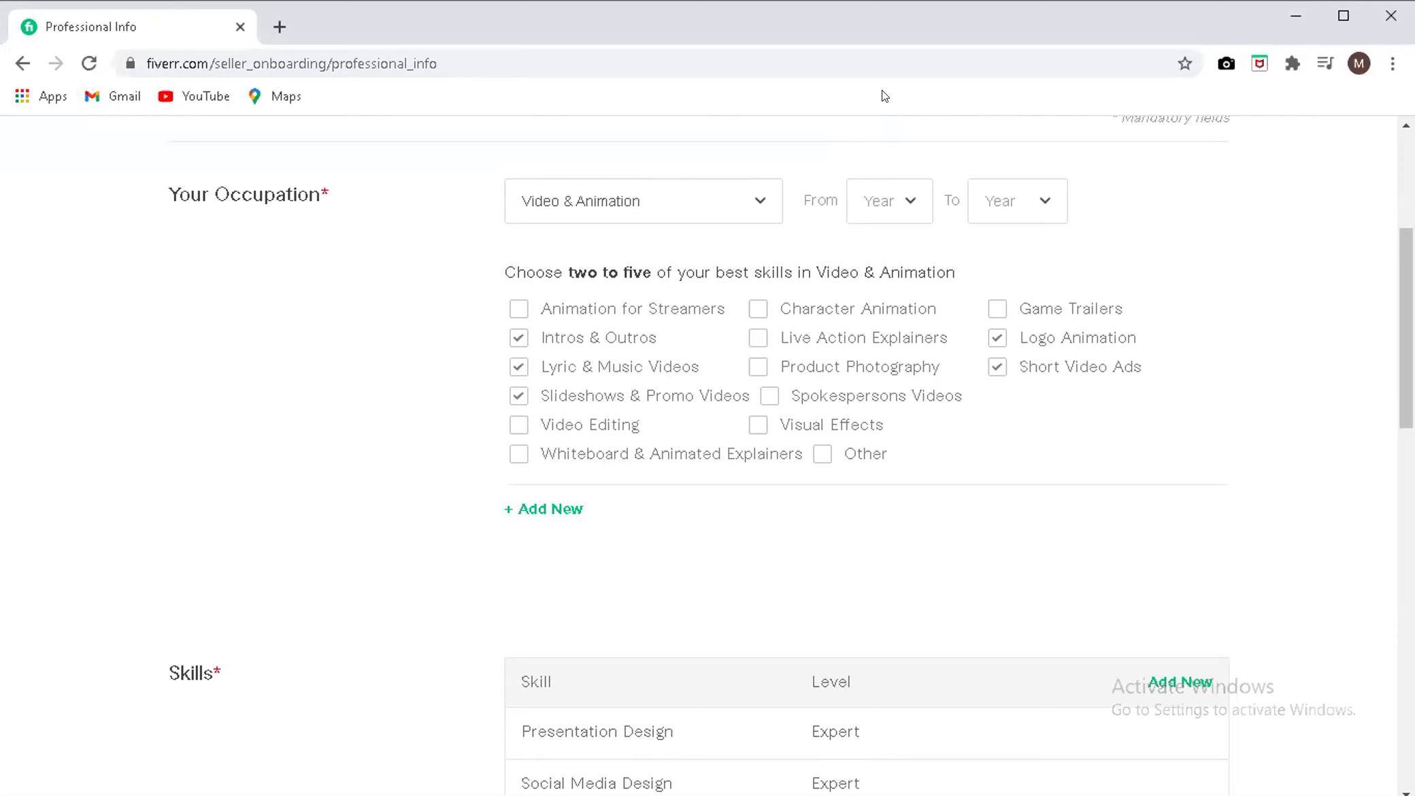